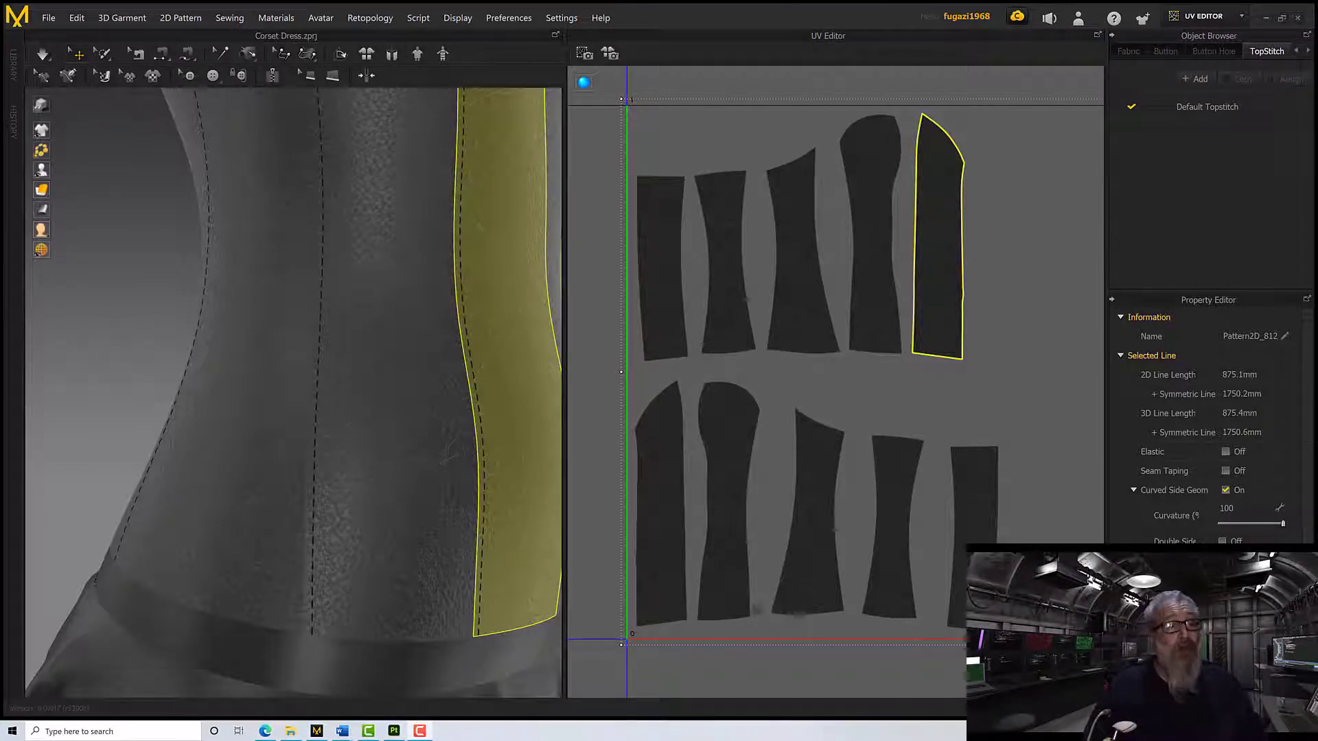
Examine the corset's panel patterns and how the panels fit on the avatar.
{"action": "scroll", "coordinate": [309, 591], "scroll_direction": "up", "scroll_amount": 10}
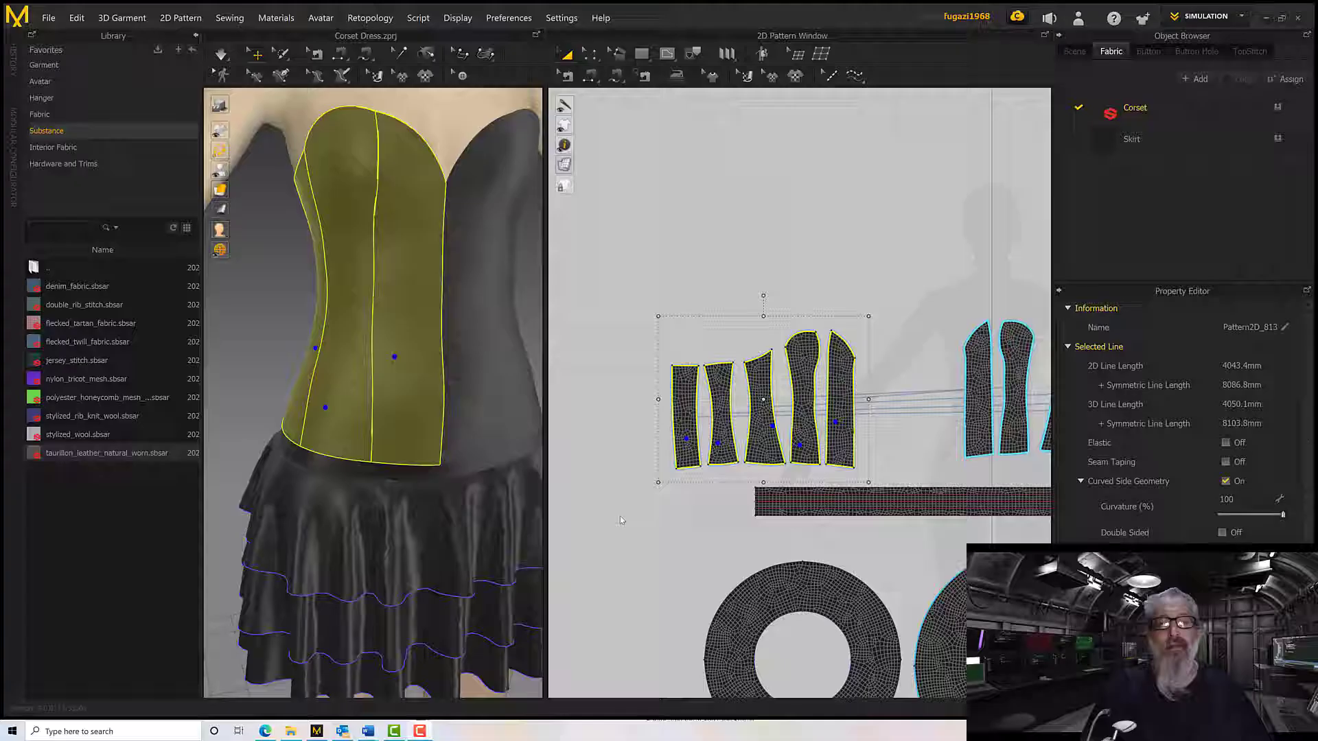
{"action": "scroll", "coordinate": [620, 522], "scroll_direction": "up", "scroll_amount": 5}
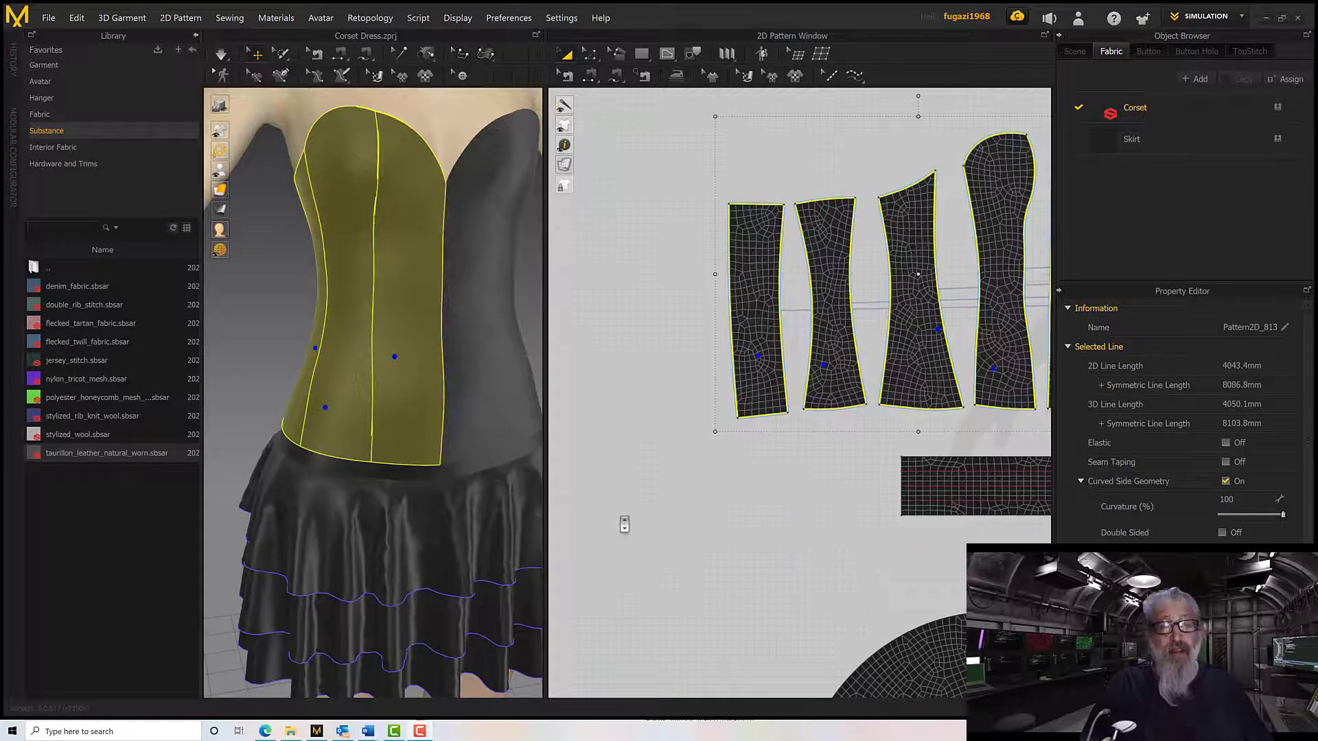
{"action": "scroll", "coordinate": [691, 511], "scroll_direction": "down", "scroll_amount": 2}
{"action": "scroll", "coordinate": [691, 511], "scroll_direction": "down", "scroll_amount": 4}
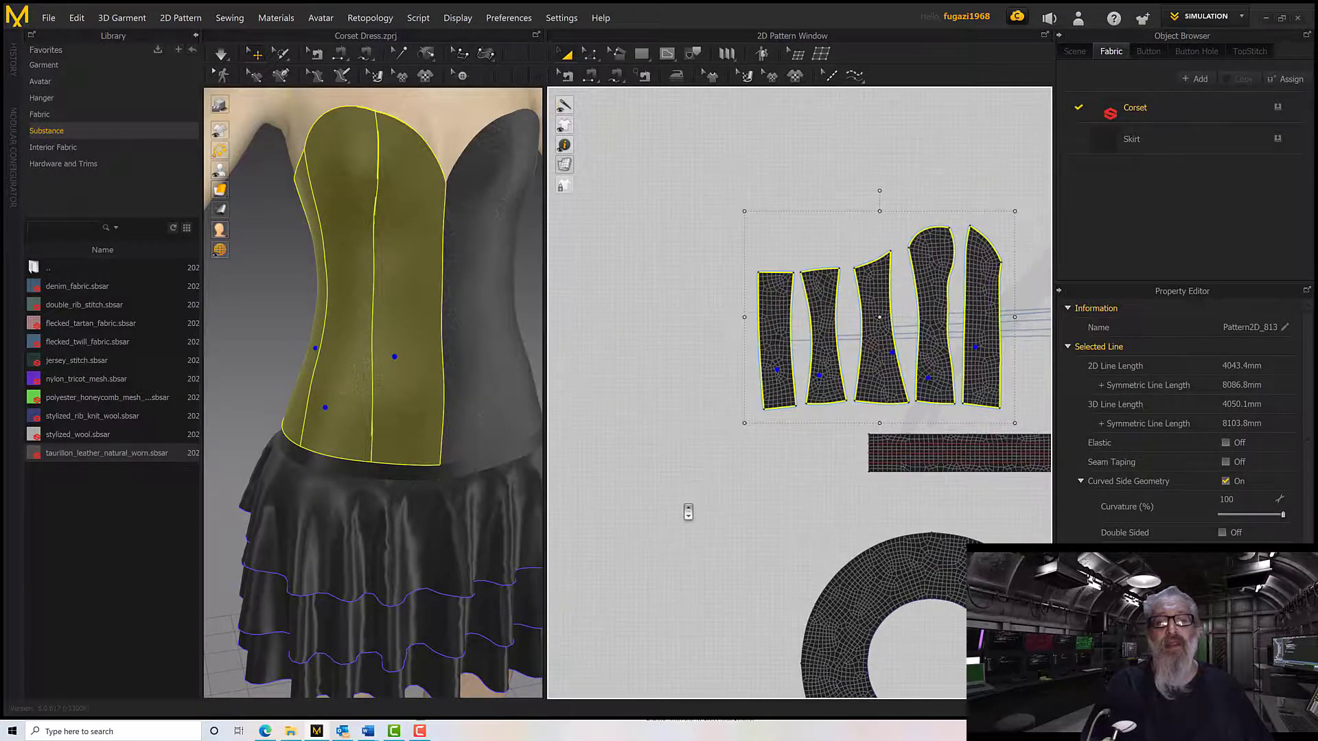
{"action": "scroll", "coordinate": [508, 516], "scroll_direction": "down", "scroll_amount": 1}
{"action": "scroll", "coordinate": [508, 516], "scroll_direction": "up", "scroll_amount": 1}
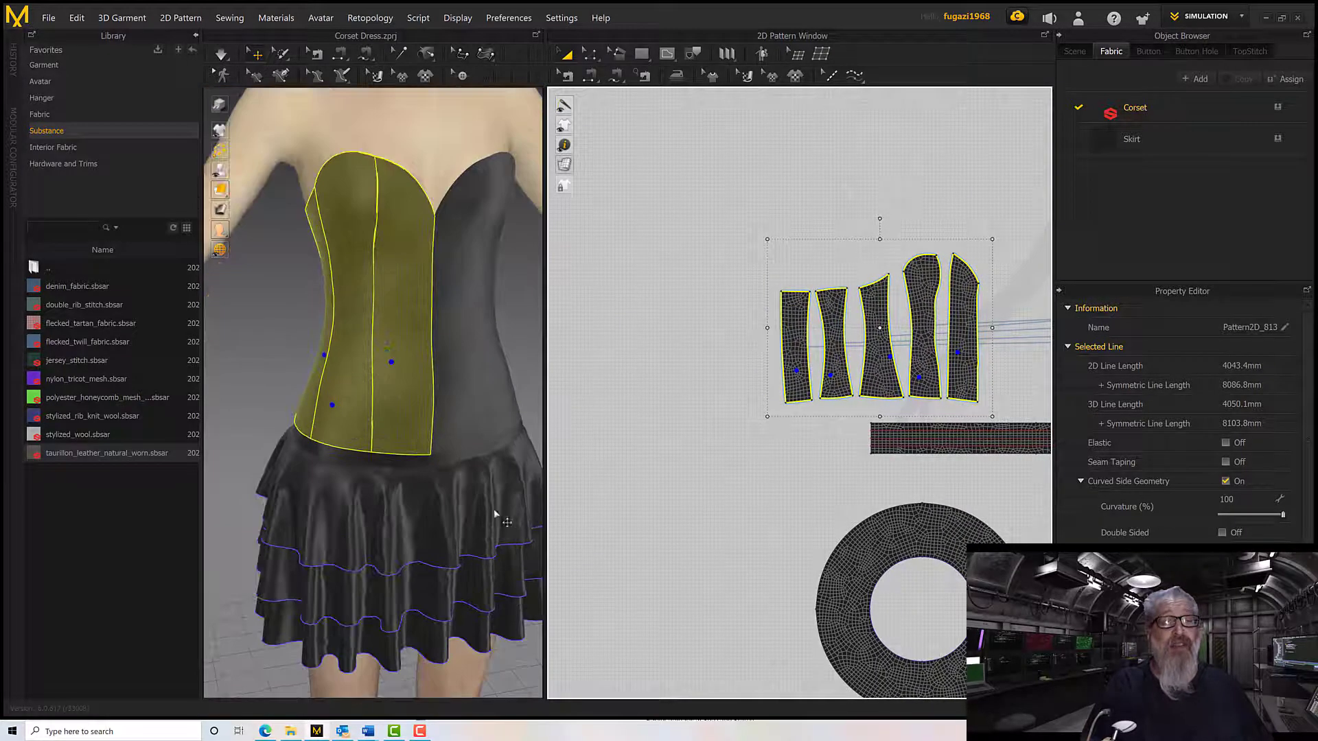
{"action": "mouse_move", "coordinate": [497, 515]}
{"action": "right_mouse_down"}
{"action": "mouse_move", "coordinate": [603, 500]}
{"action": "mouse_move", "coordinate": [505, 507]}
{"action": "right_mouse_up"}
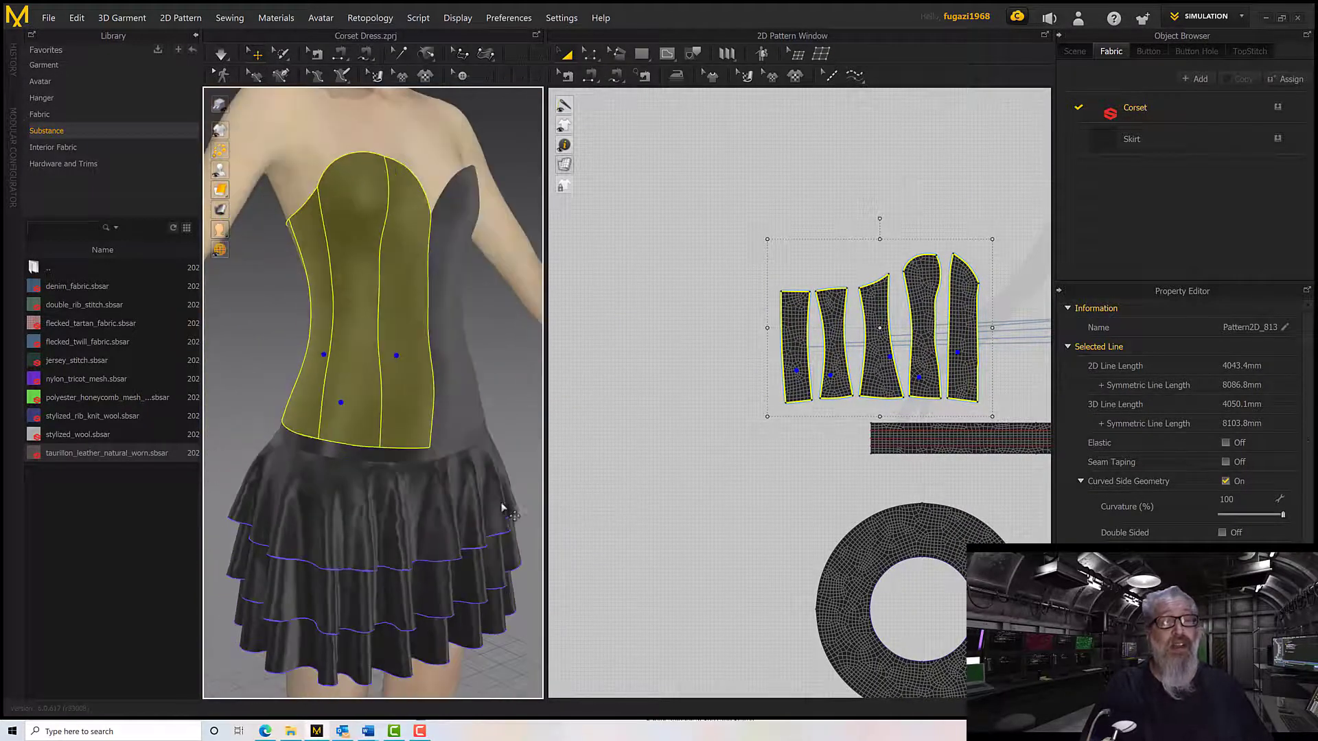
{"action": "scroll", "coordinate": [454, 514], "scroll_direction": "down", "scroll_amount": 2}
{"action": "scroll", "coordinate": [453, 512], "scroll_direction": "up", "scroll_amount": 3}
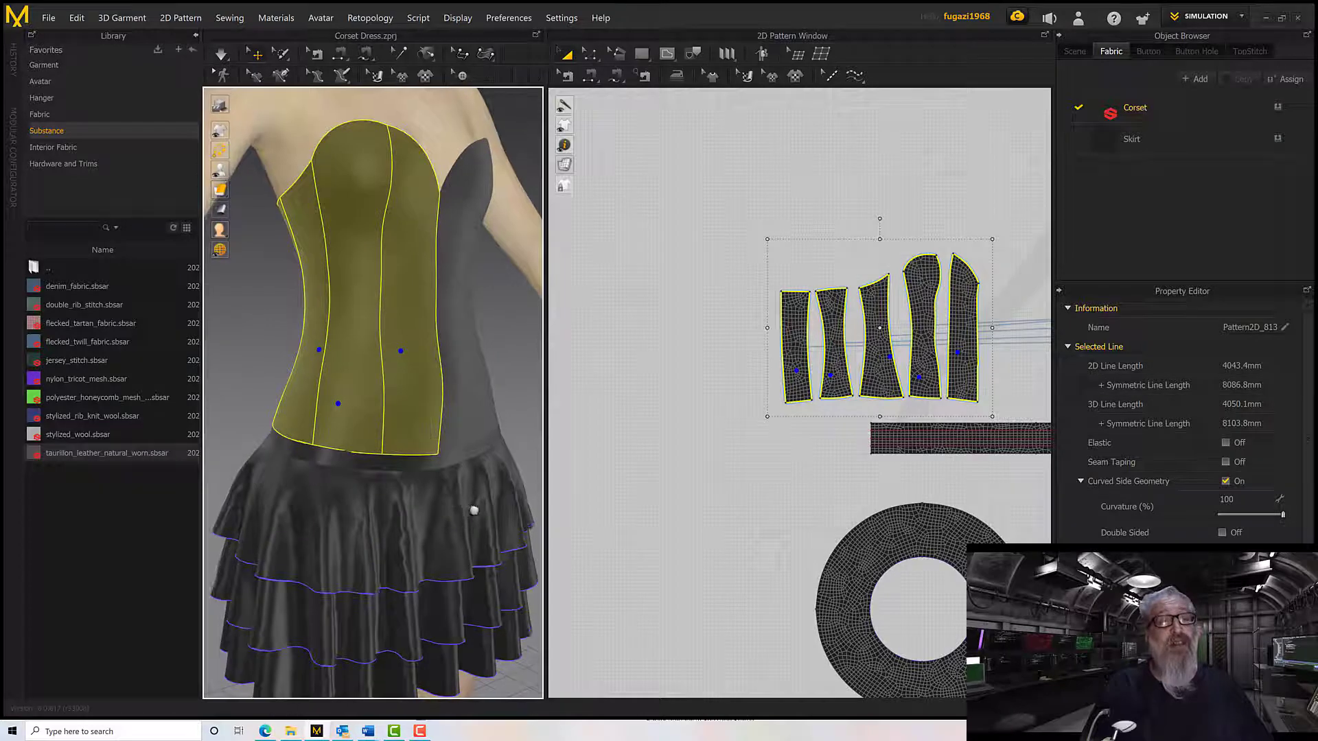
{"action": "middle_click_drag", "start_coordinate": [466, 506], "coordinate": [460, 543]}
{"action": "mouse_move", "coordinate": [456, 528]}
{"action": "right_mouse_down"}
{"action": "mouse_move", "coordinate": [483, 525]}
{"action": "mouse_move", "coordinate": [453, 522]}
{"action": "right_mouse_up"}
{"action": "middle_click_drag", "start_coordinate": [453, 521], "coordinate": [455, 543]}
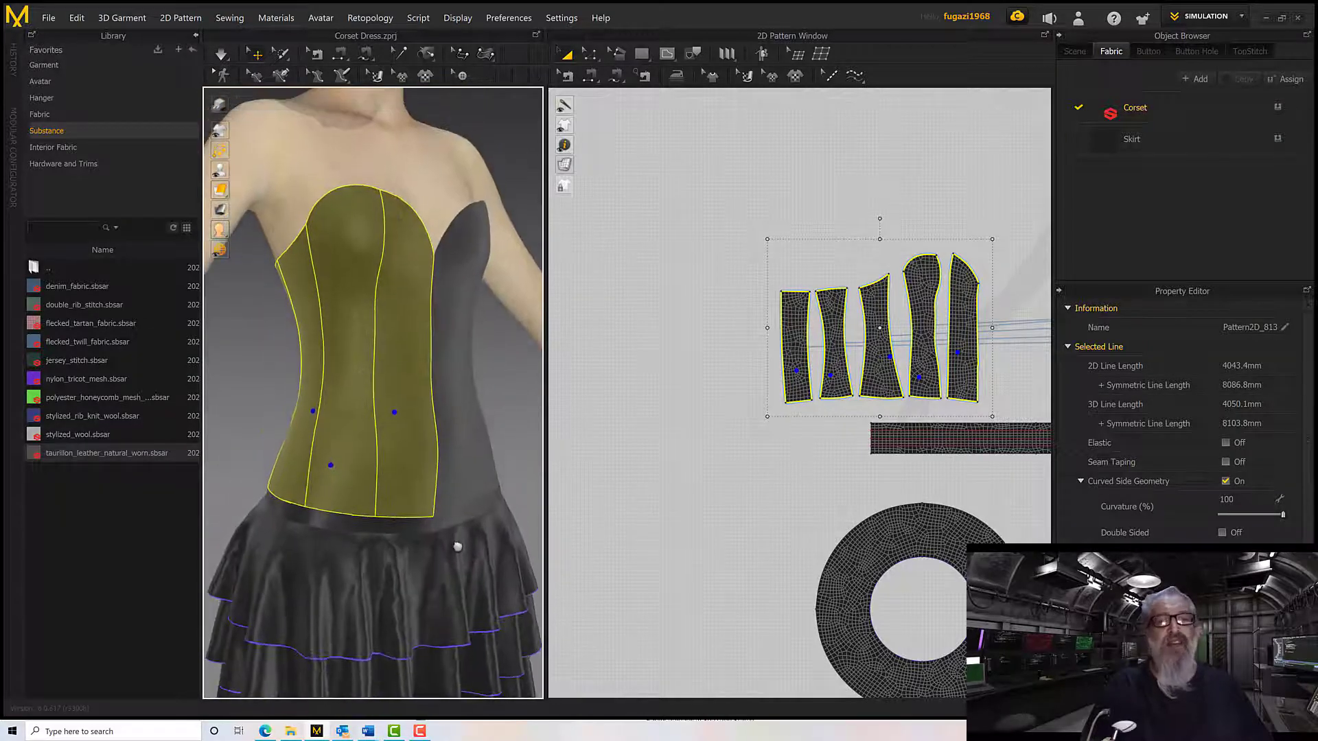
{"action": "scroll", "coordinate": [453, 541], "scroll_direction": "down", "scroll_amount": 2}
{"action": "scroll", "coordinate": [457, 529], "scroll_direction": "up", "scroll_amount": 3}
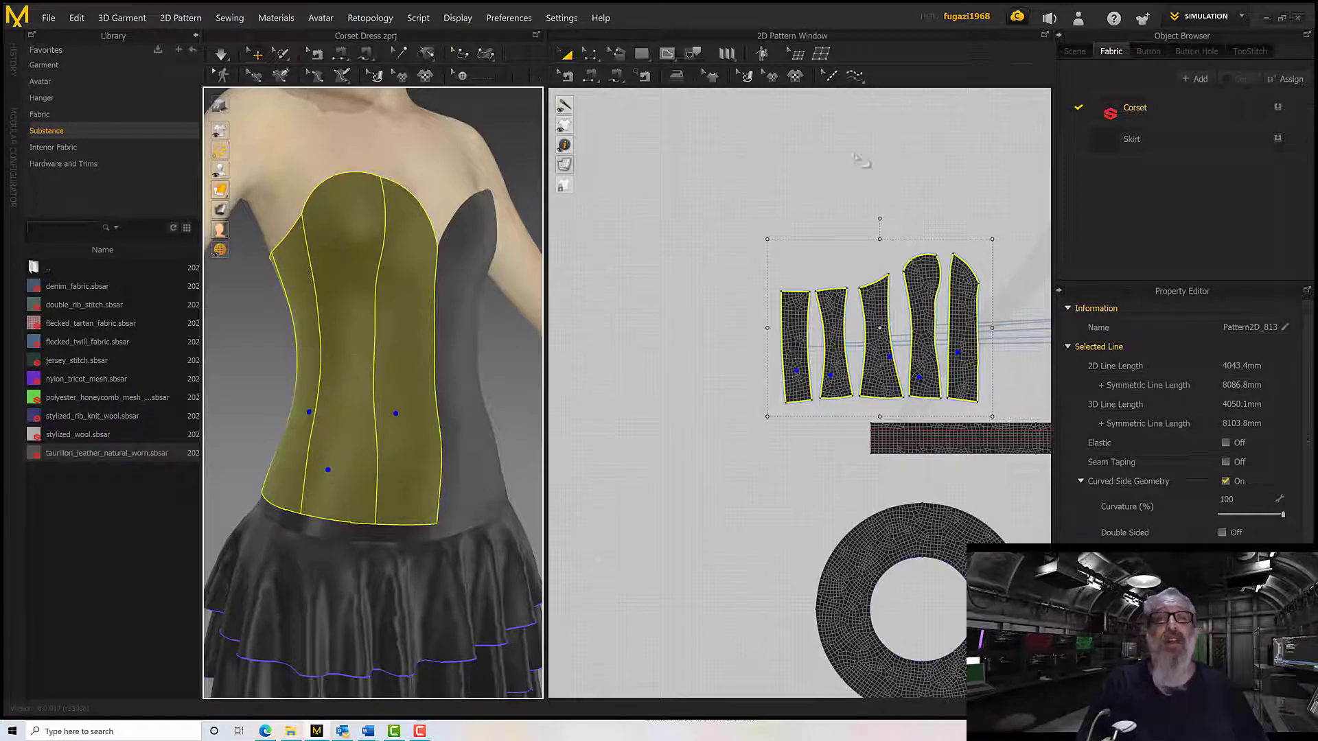
Add segment topstitches along the left-hand long edge of each of the five left corset panels.
{"action": "middle_click_drag", "start_coordinate": [830, 184], "coordinate": [659, 162]}
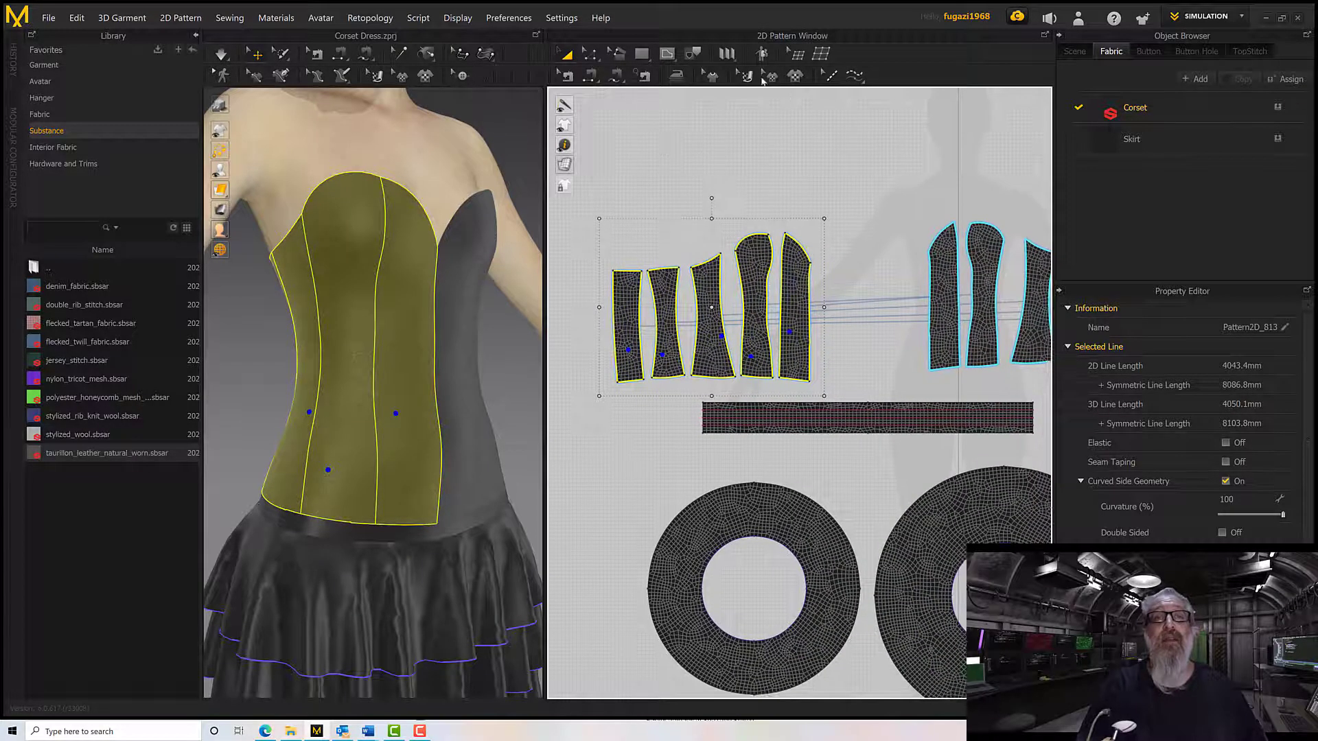
{"action": "left_click", "coordinate": [855, 81]}
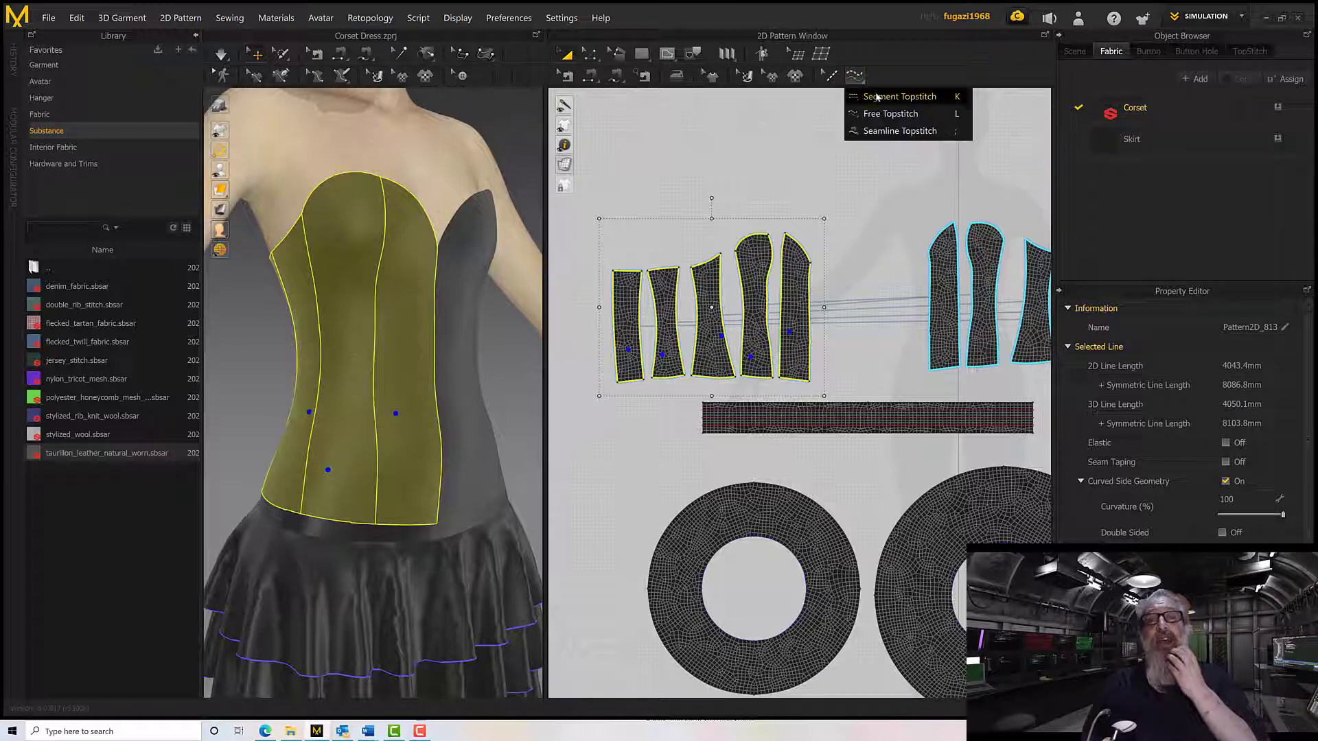
{"action": "left_click", "coordinate": [877, 97]}
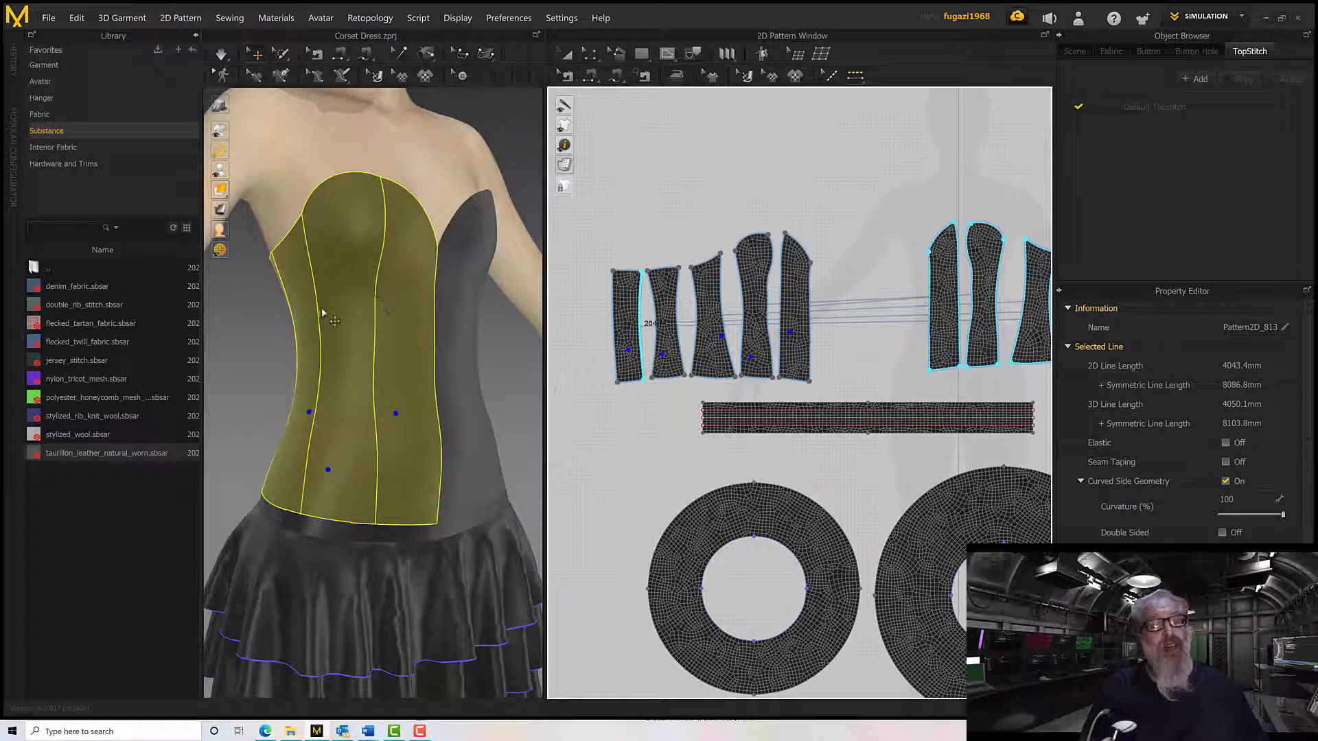
{"action": "middle_click_drag", "start_coordinate": [320, 316], "coordinate": [354, 315]}
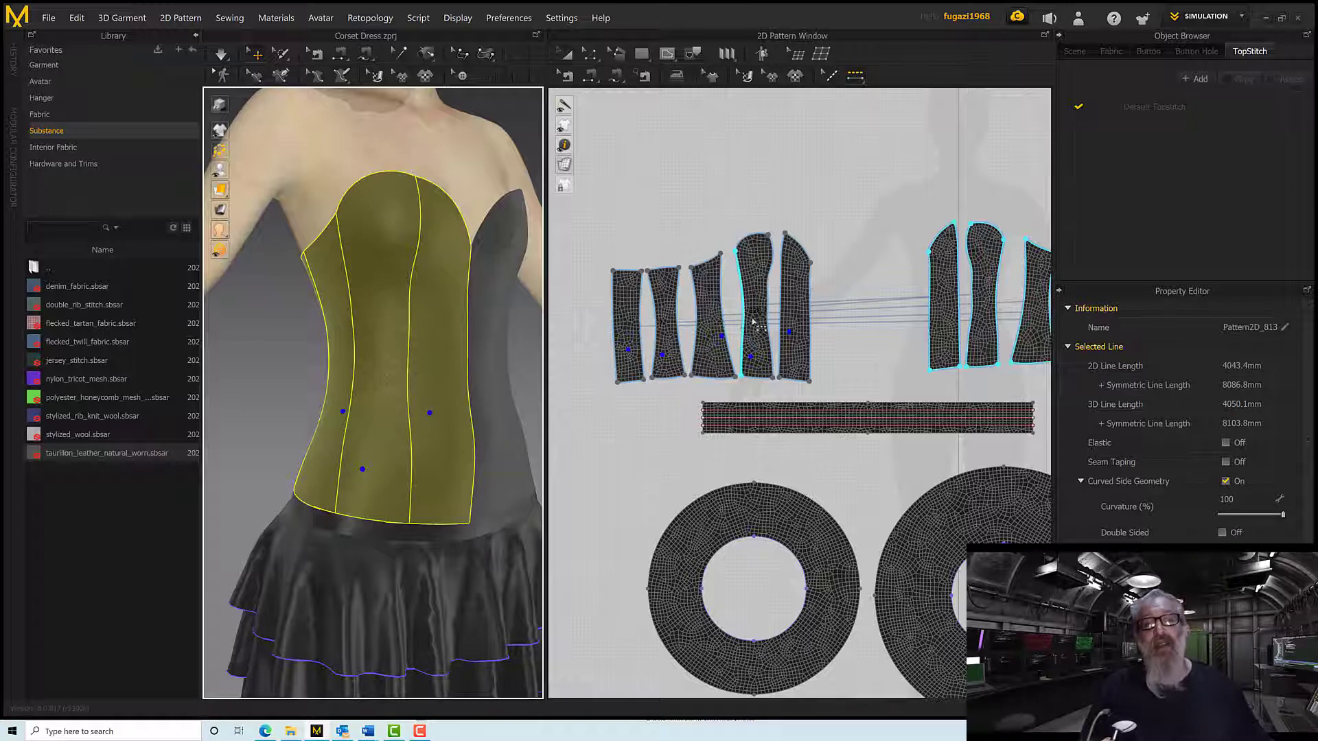
{"action": "left_click", "coordinate": [785, 307]}
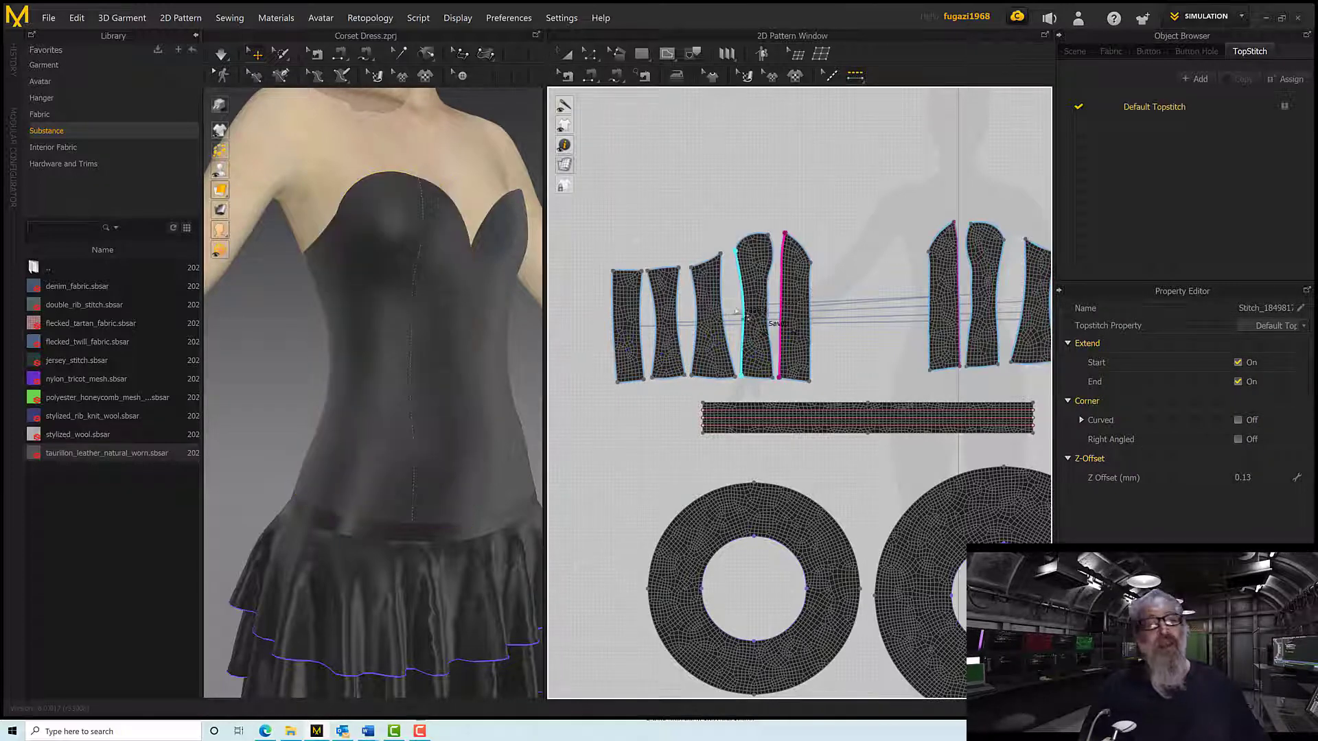
{"action": "left_click", "coordinate": [735, 311]}
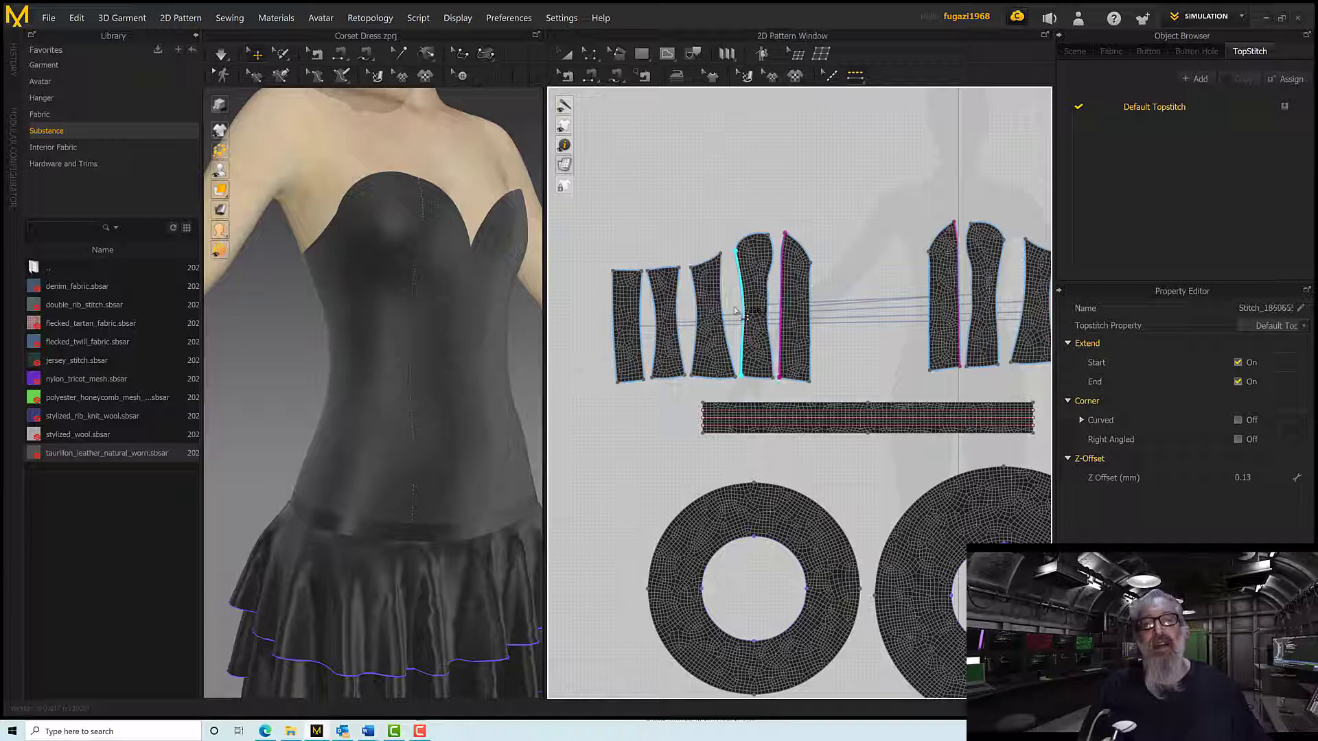
{"action": "left_click", "coordinate": [692, 317]}
{"action": "left_click", "coordinate": [649, 329]}
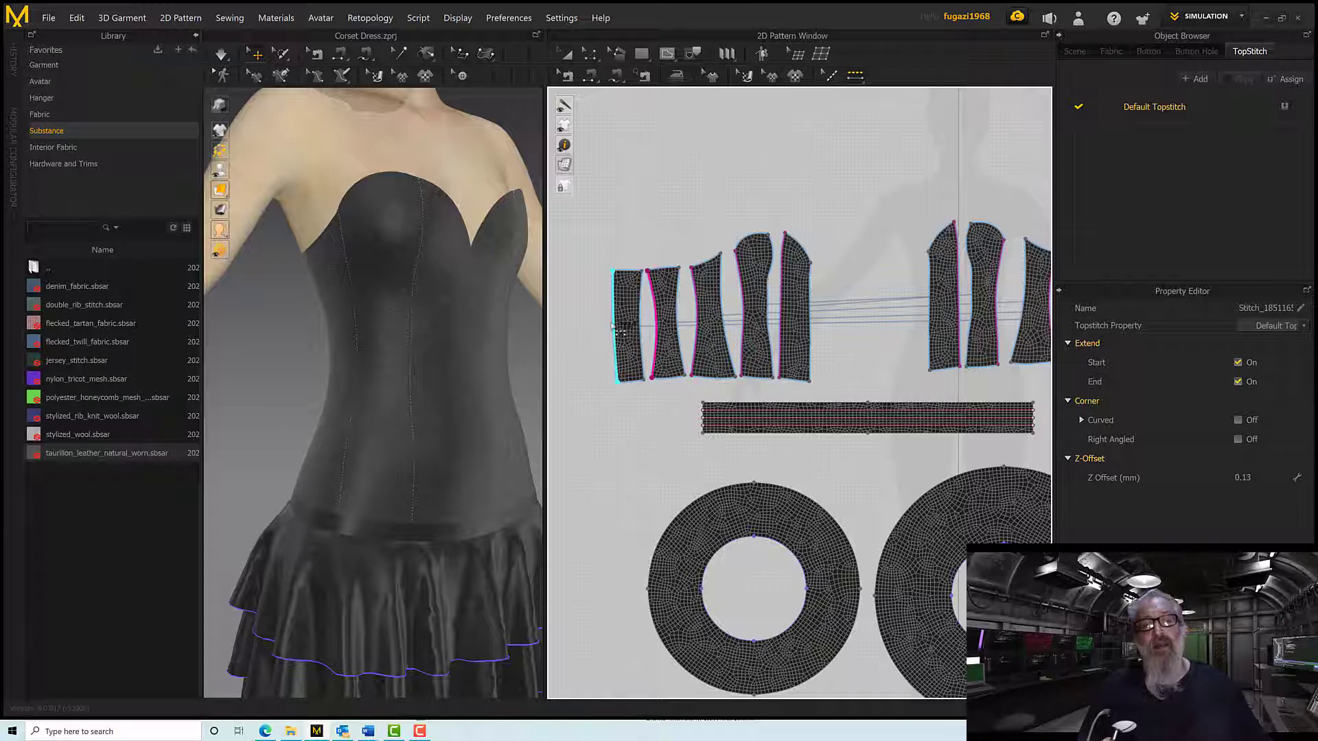
{"action": "left_click", "coordinate": [613, 326]}
{"action": "middle_click_drag", "start_coordinate": [830, 320], "coordinate": [651, 326]}
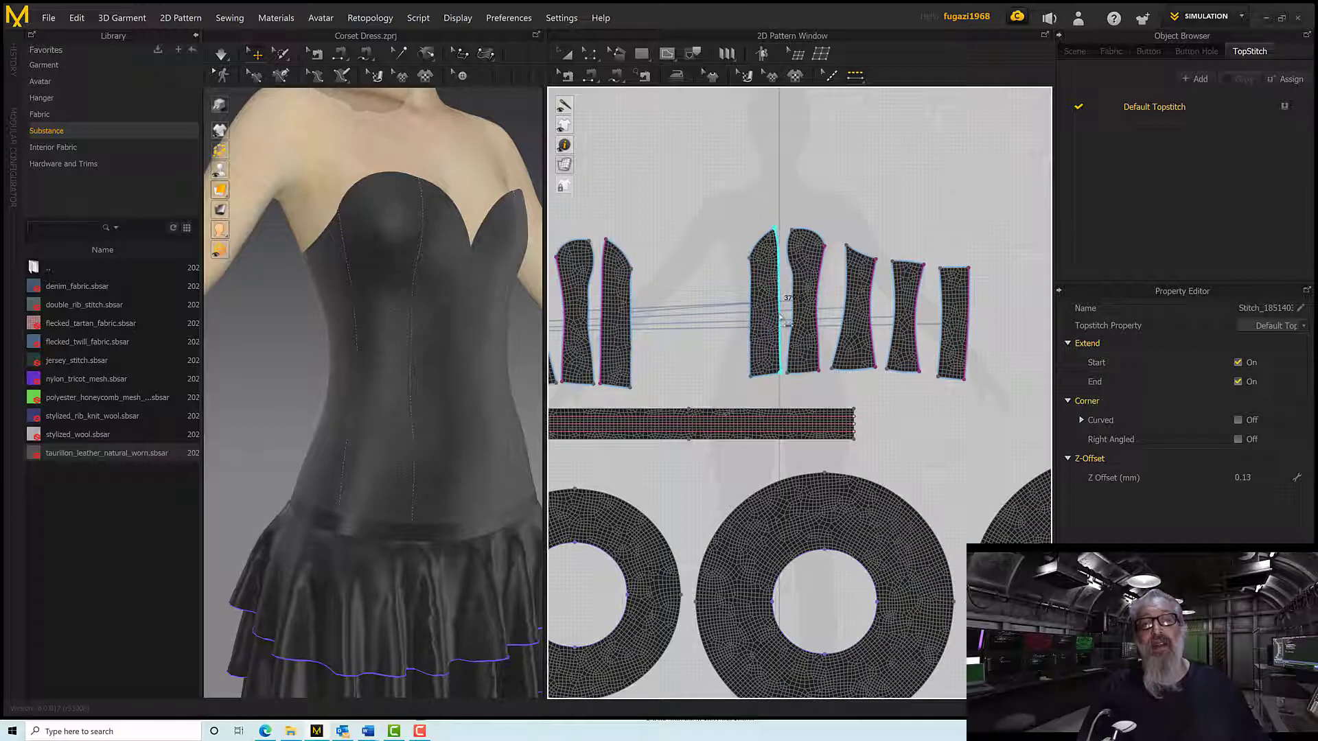
Select the Default Topstitch and set its stitch length to 30 mm.
{"action": "right_click_drag", "start_coordinate": [491, 330], "coordinate": [462, 333]}
{"action": "scroll", "coordinate": [456, 324], "scroll_direction": "up", "scroll_amount": 3}
{"action": "scroll", "coordinate": [462, 335], "scroll_direction": "up", "scroll_amount": 5}
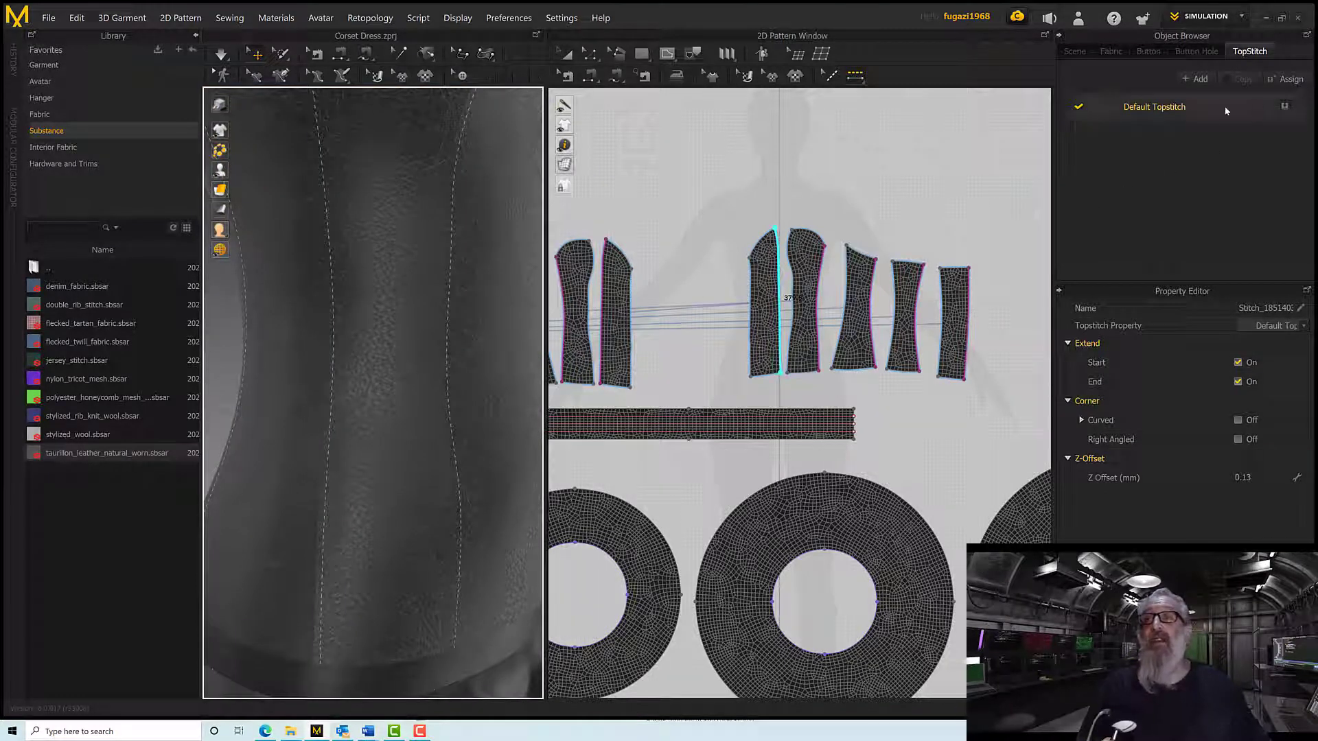
{"action": "left_click", "coordinate": [1177, 114]}
{"action": "left_click", "coordinate": [1250, 53]}
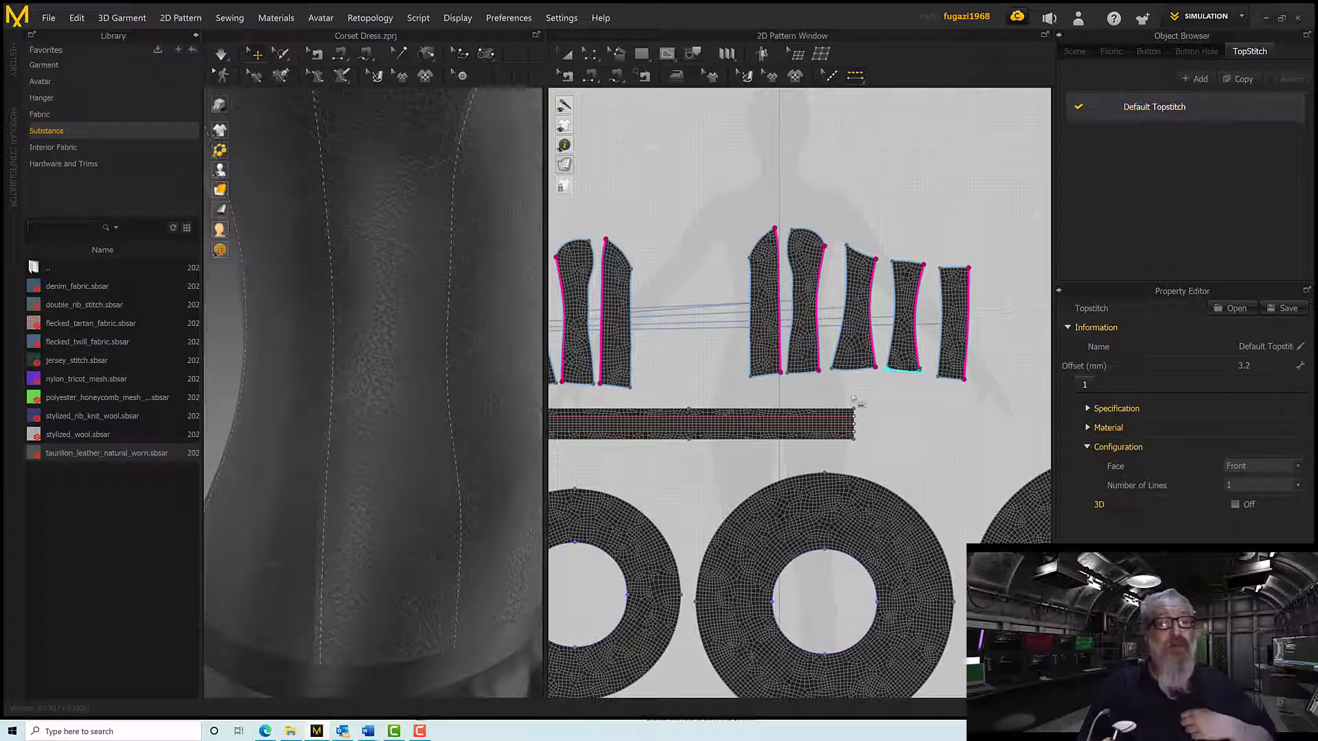
{"action": "scroll", "coordinate": [530, 391], "scroll_direction": "up", "scroll_amount": 2}
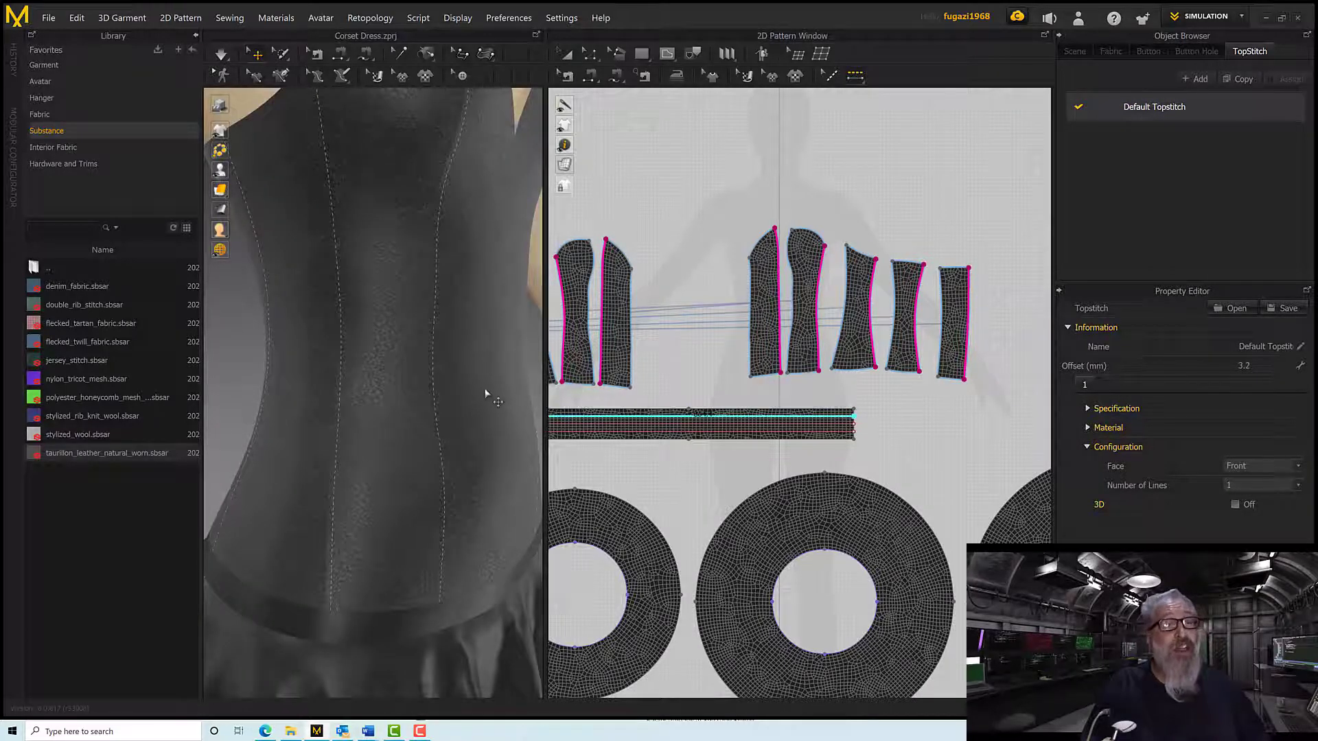
{"action": "scroll", "coordinate": [485, 393], "scroll_direction": "up", "scroll_amount": 2}
{"action": "right_click_drag", "start_coordinate": [479, 368], "coordinate": [485, 369]}
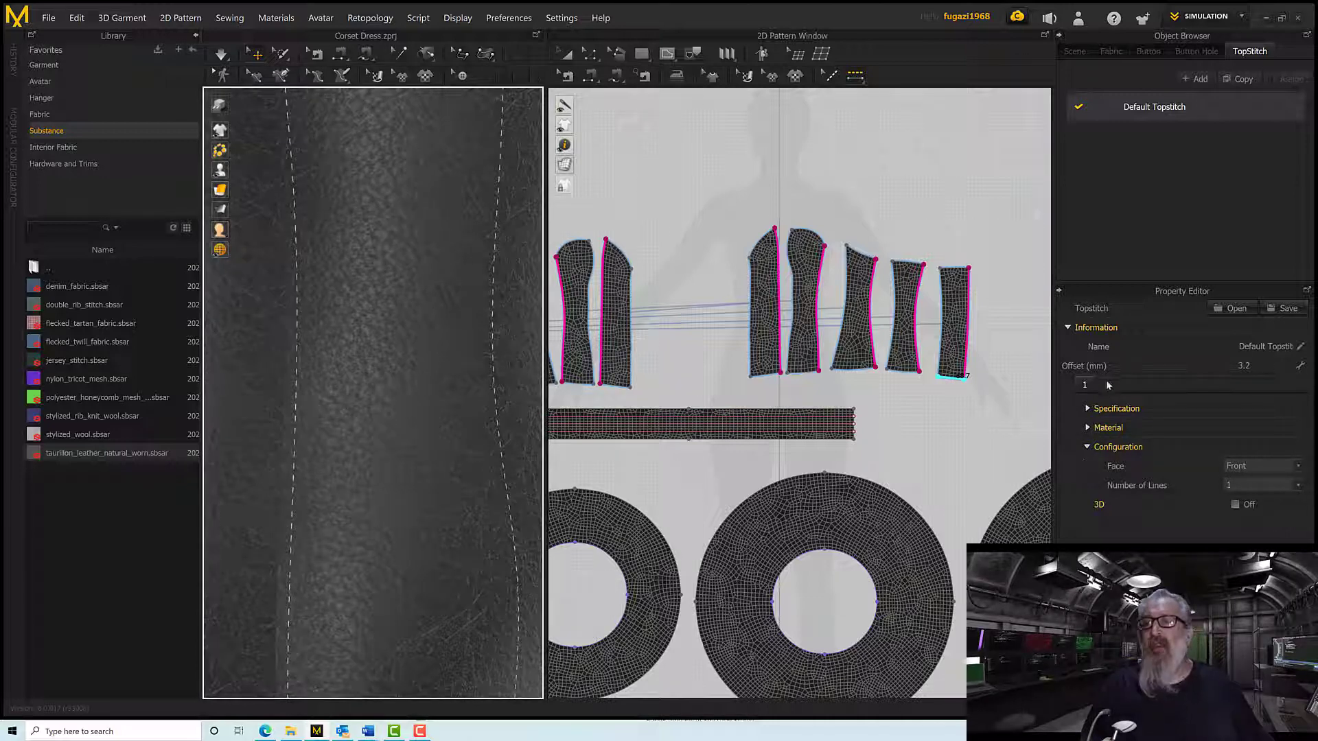
{"action": "left_click", "coordinate": [1106, 409]}
{"action": "left_click", "coordinate": [1249, 447]}
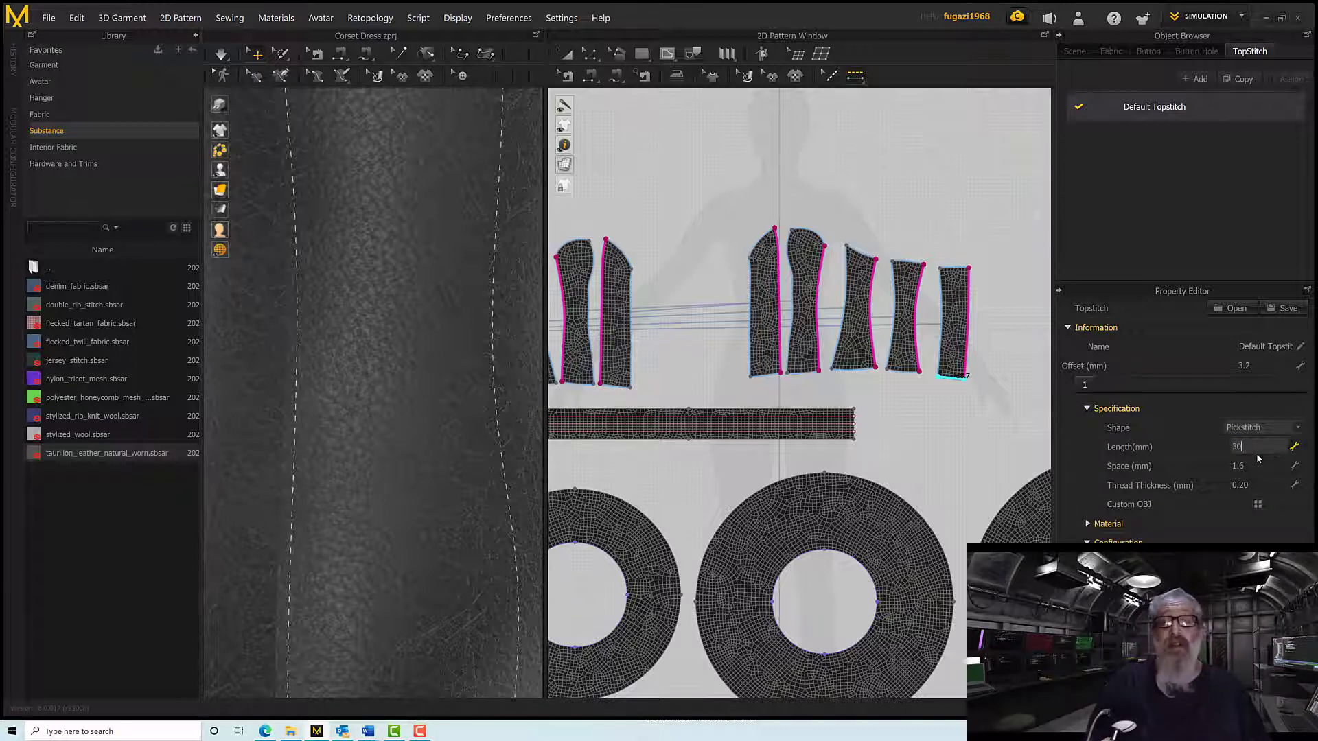
{"action": "type", "text": "30"}
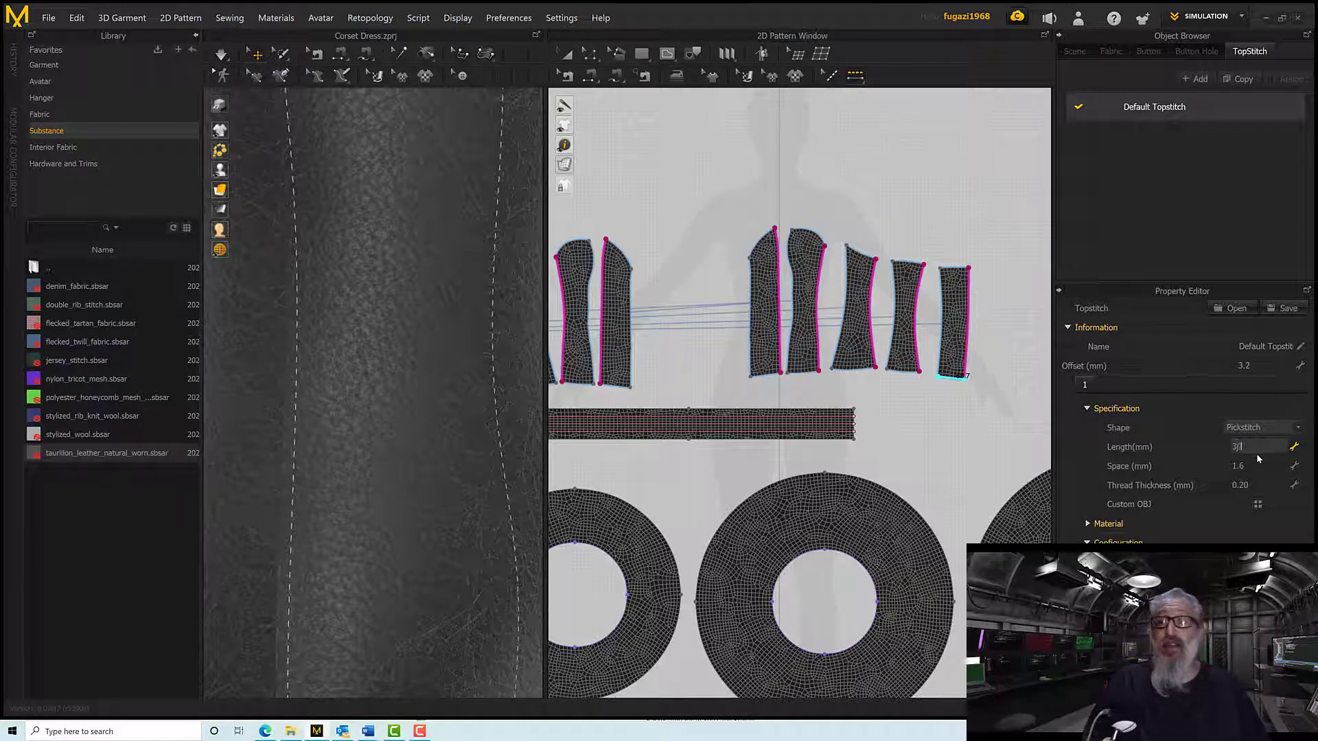
{"action": "key", "text": "Return"}
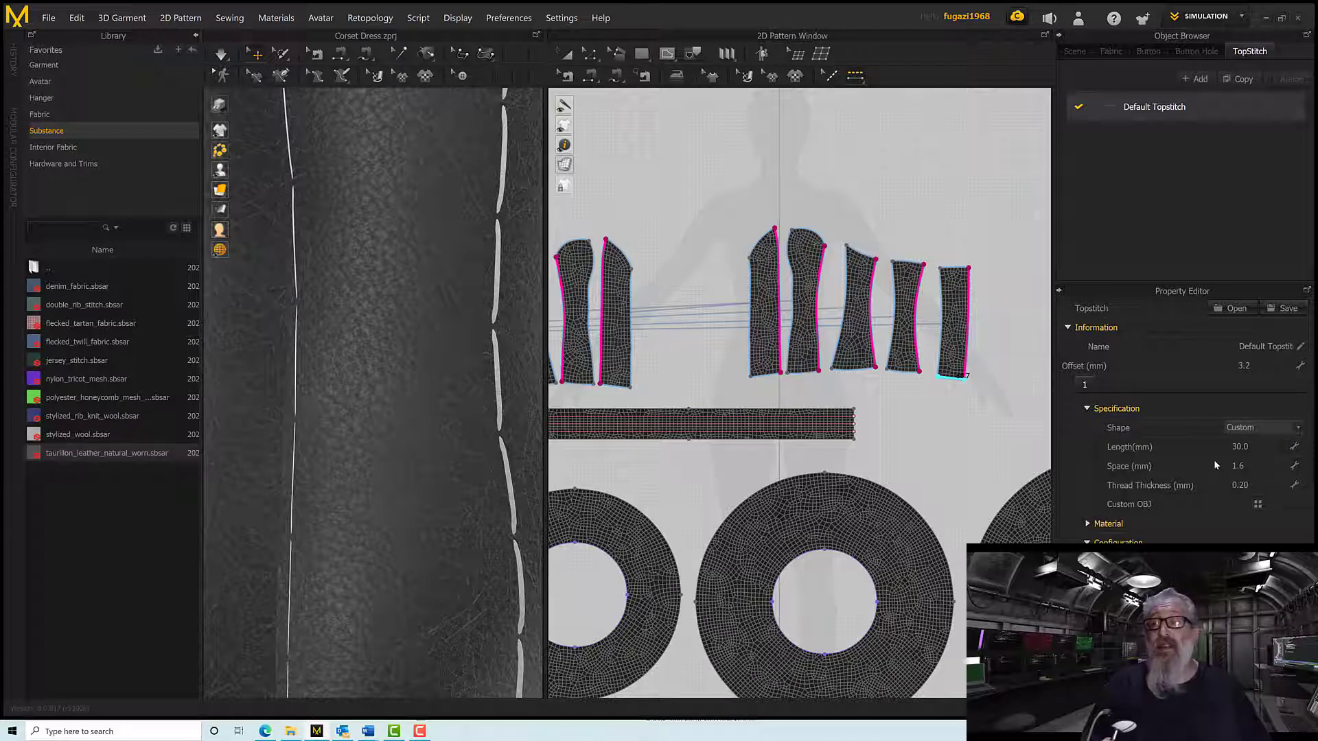
Set the topstitch's length to 3 mm and its thread thickness to 0.4 mm.
{"action": "left_click", "coordinate": [1240, 447]}
{"action": "type", "text": "3"}
{"action": "key", "text": "Return"}
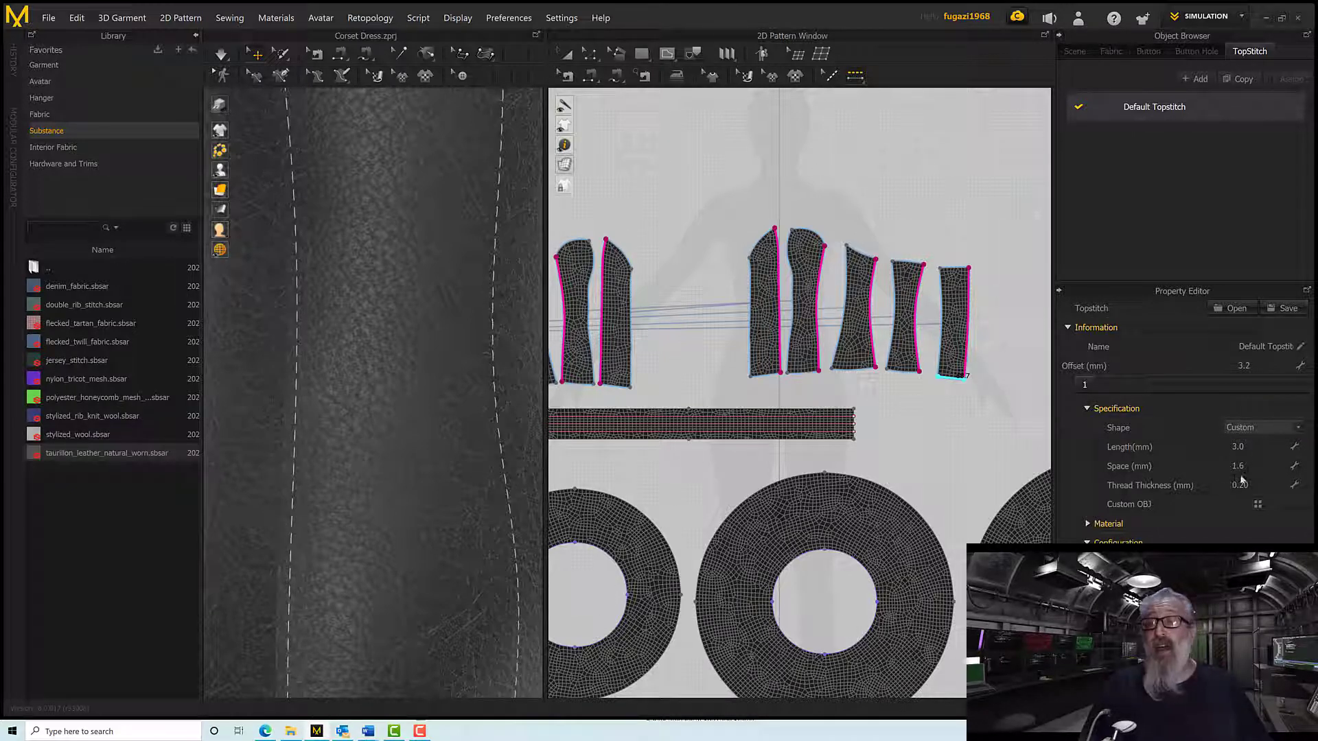
{"action": "left_click", "coordinate": [1240, 466]}
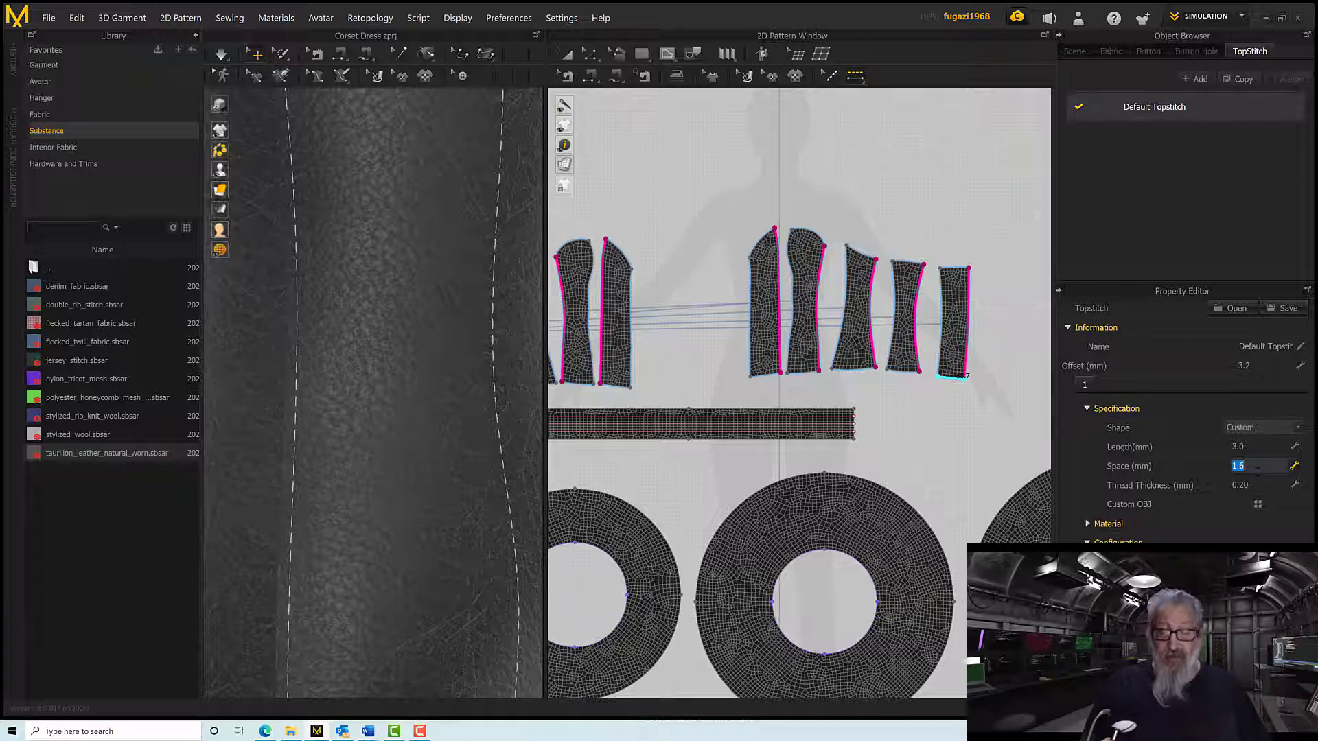
{"action": "key", "text": "Tab"}
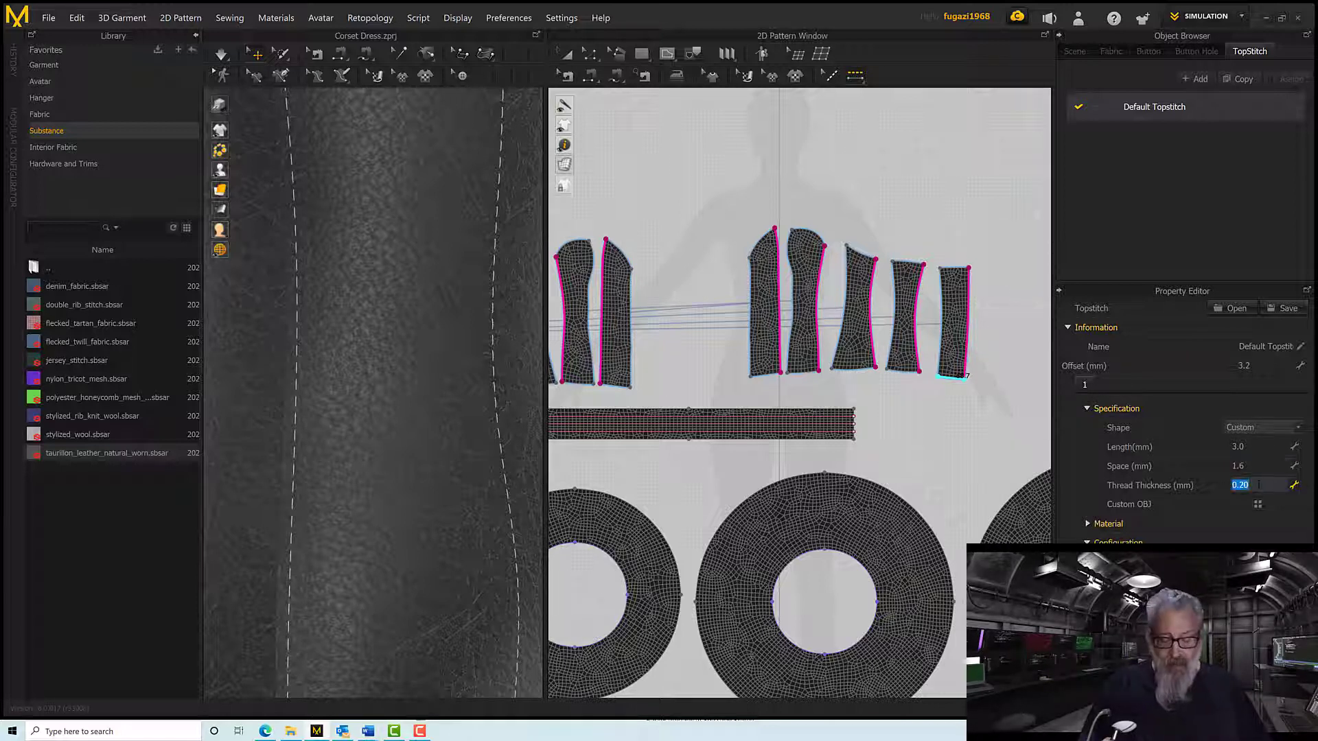
{"action": "type", "text": "0.4"}
{"action": "key", "text": "Return"}
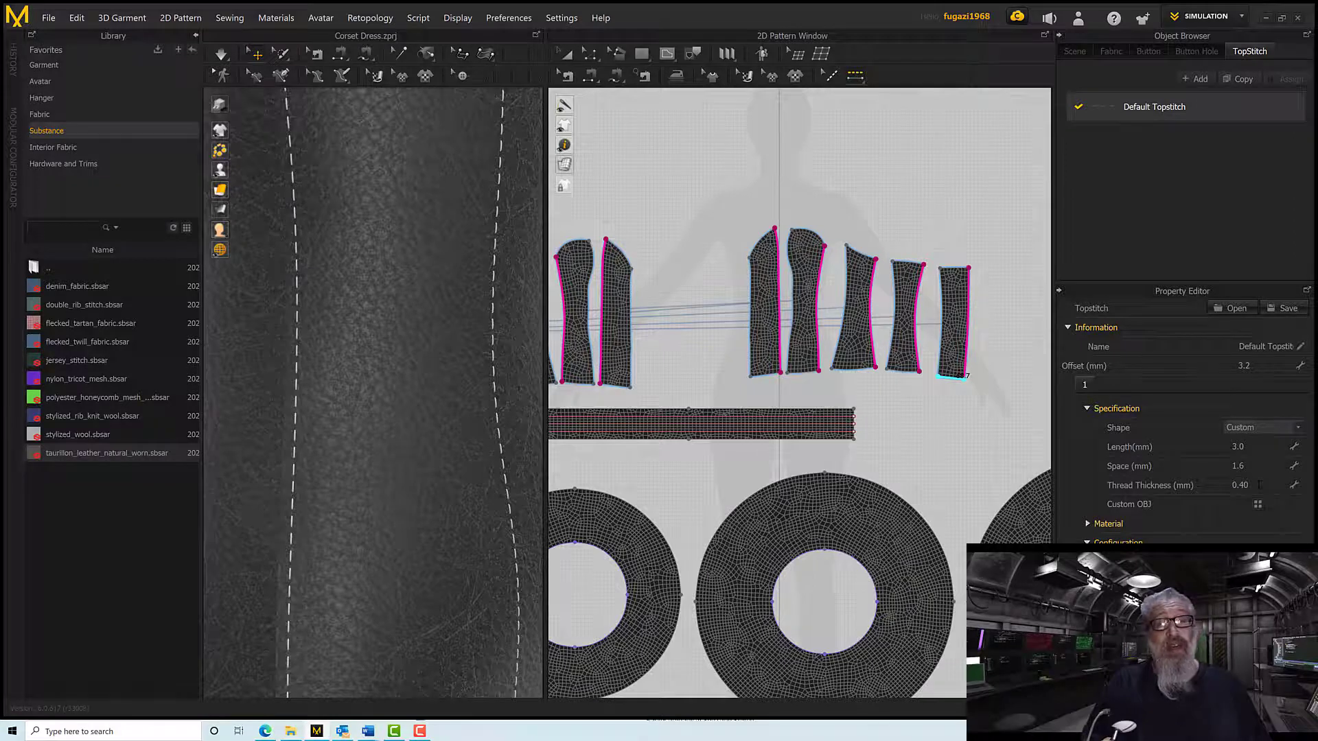
Increase the topstitch's thread thickness to 0.6 mm.
{"action": "left_click", "coordinate": [1259, 485]}
{"action": "type", "text": "0.6"}
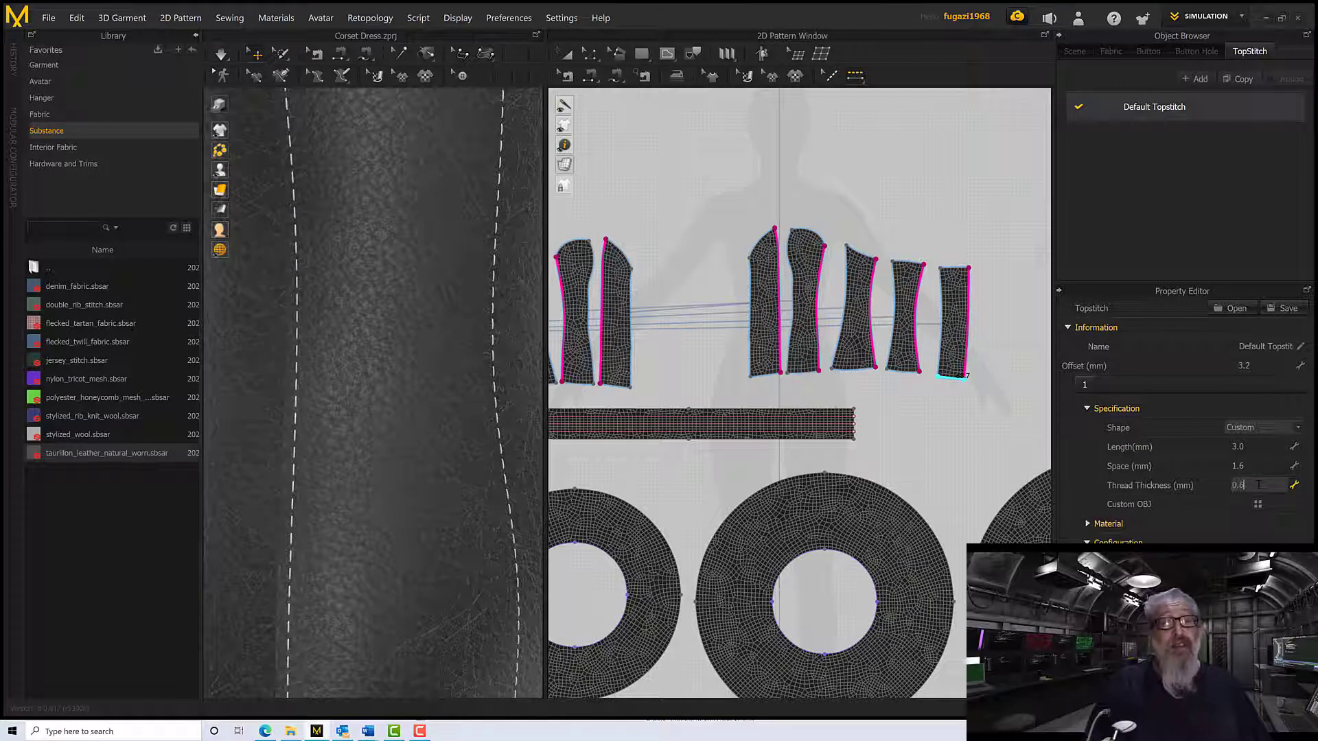
{"action": "key", "text": "Return"}
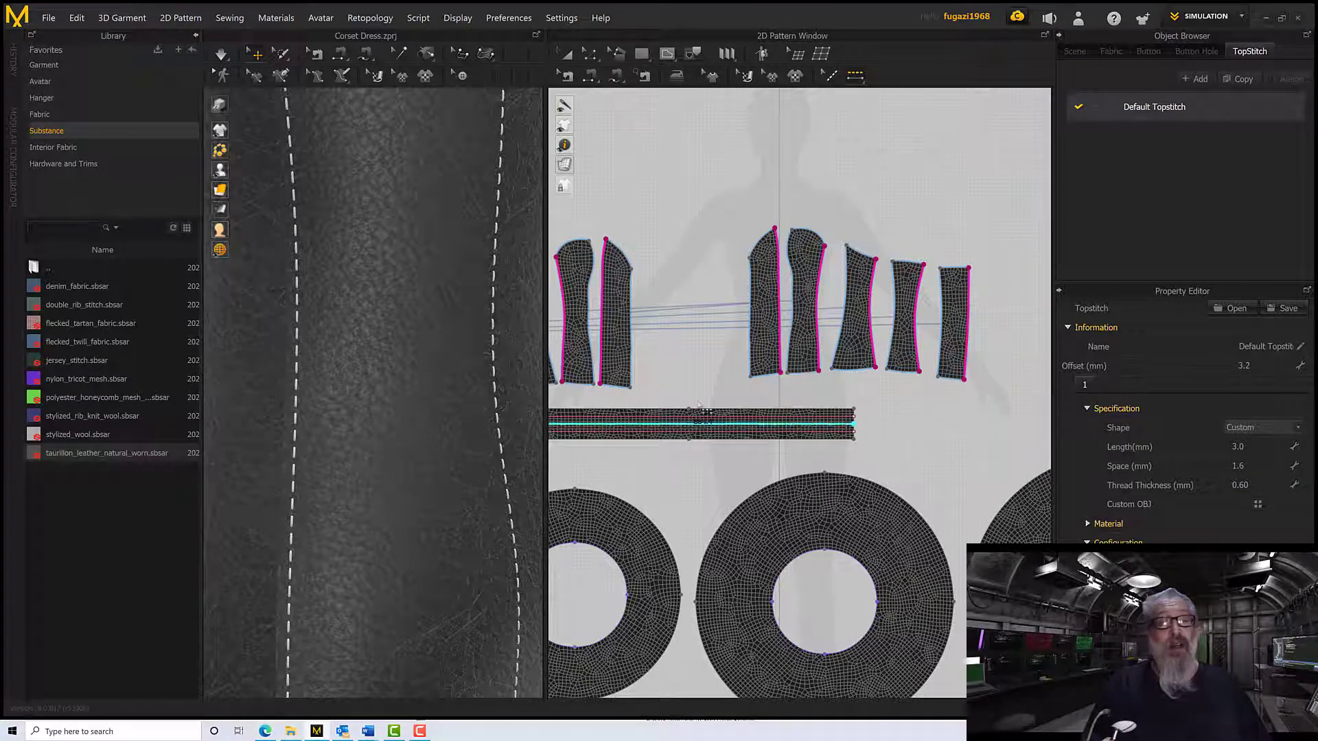
Inspect the corset's topstitching on the avatar, both across the whole dress and close up along the seams.
{"action": "right_click_drag", "start_coordinate": [481, 371], "coordinate": [433, 366]}
{"action": "scroll", "coordinate": [465, 368], "scroll_direction": "down", "scroll_amount": 6}
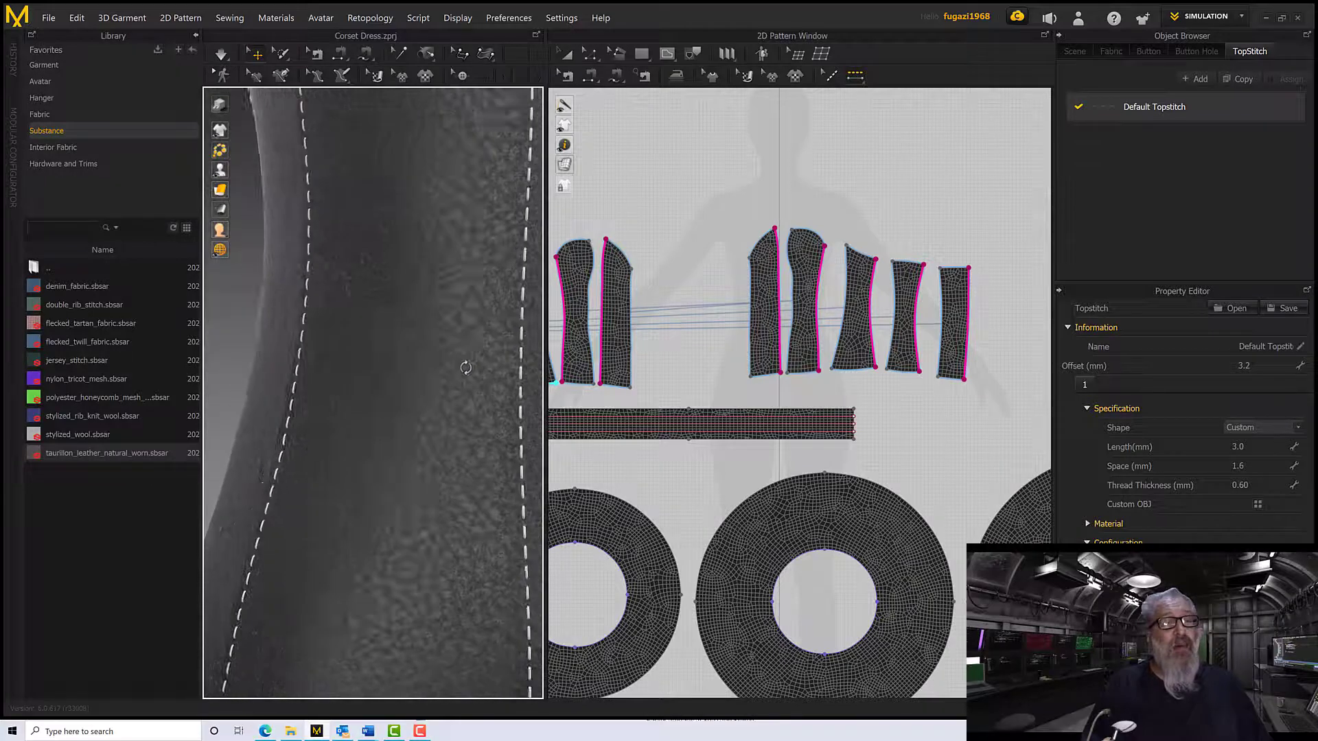
{"action": "scroll", "coordinate": [480, 381], "scroll_direction": "down", "scroll_amount": 5}
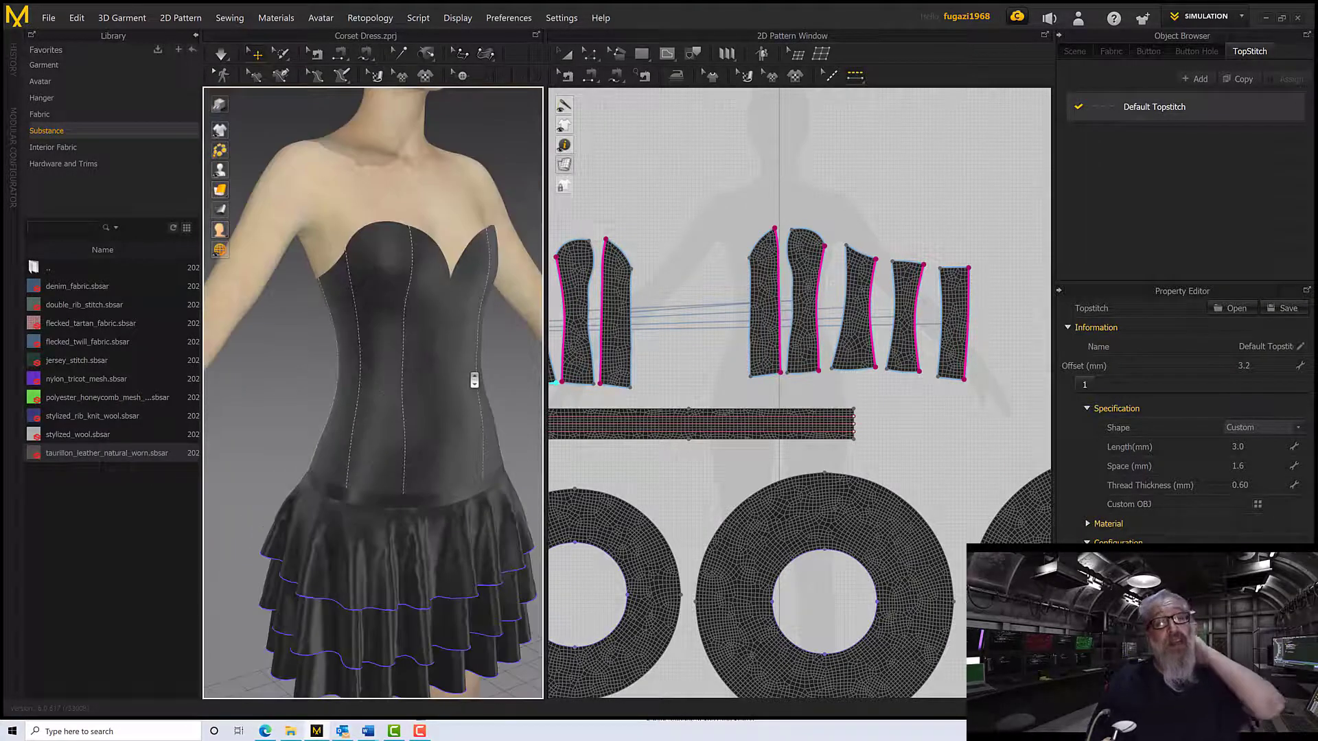
{"action": "scroll", "coordinate": [435, 377], "scroll_direction": "up", "scroll_amount": 2}
{"action": "scroll", "coordinate": [465, 373], "scroll_direction": "down", "scroll_amount": 2}
{"action": "scroll", "coordinate": [421, 372], "scroll_direction": "up", "scroll_amount": 2}
{"action": "scroll", "coordinate": [421, 372], "scroll_direction": "up", "scroll_amount": 5}
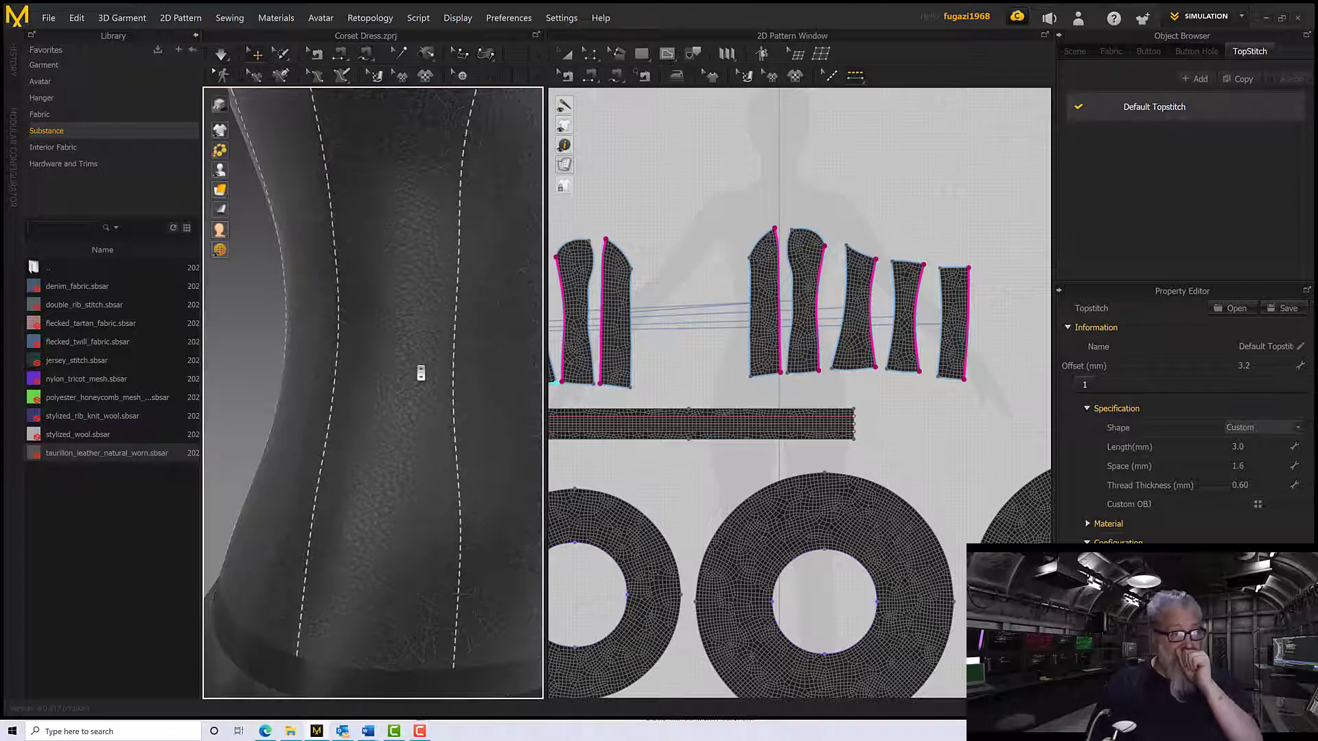
{"action": "scroll", "coordinate": [418, 389], "scroll_direction": "up", "scroll_amount": 4}
{"action": "right_click_drag", "start_coordinate": [387, 390], "coordinate": [400, 380]}
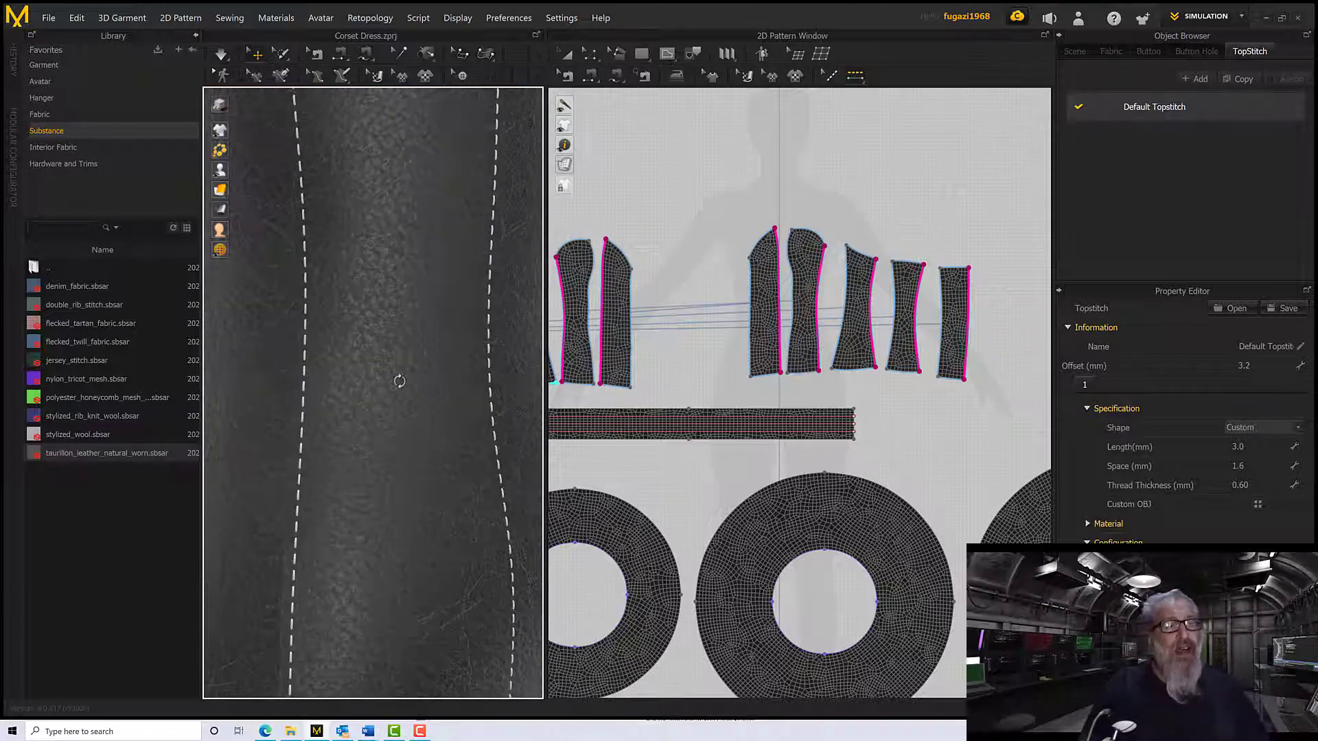
{"action": "scroll", "coordinate": [401, 387], "scroll_direction": "up", "scroll_amount": 1}
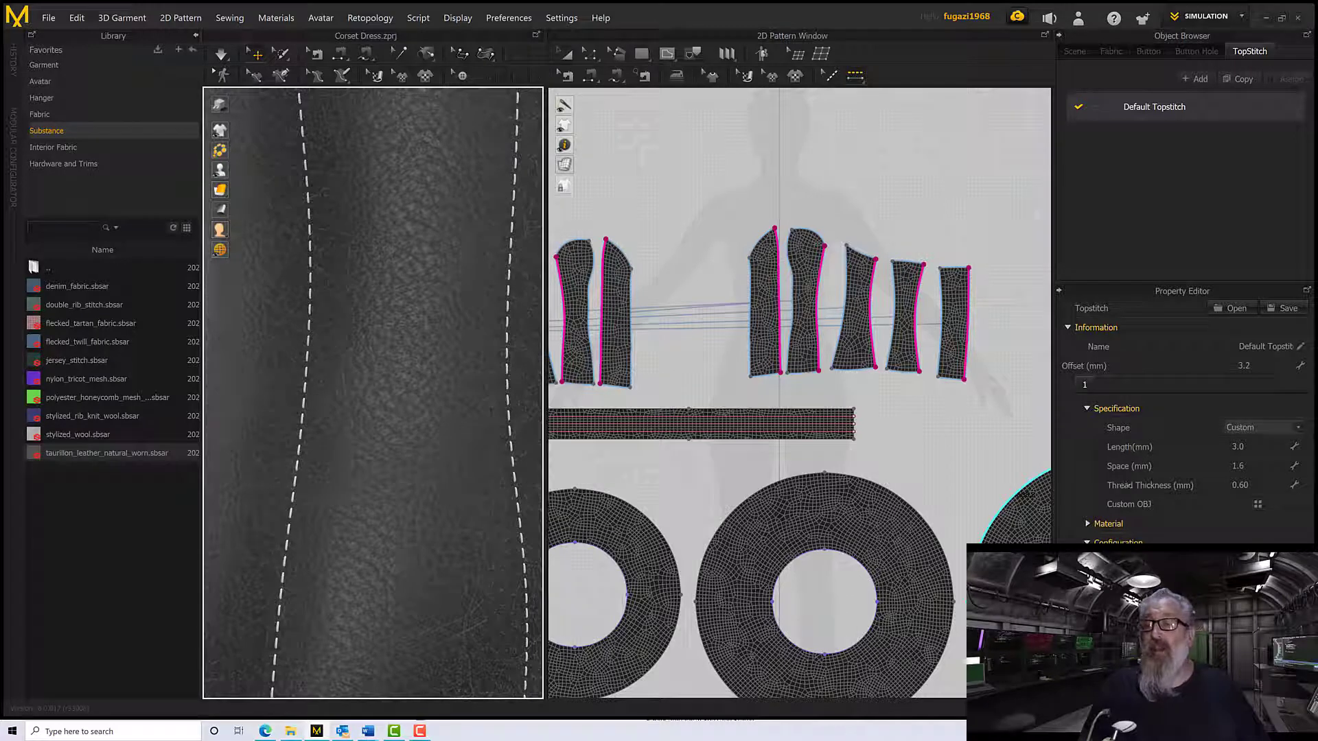
Set the Default Topstitch's material colour to black (#000000).
{"action": "left_click", "coordinate": [1088, 524]}
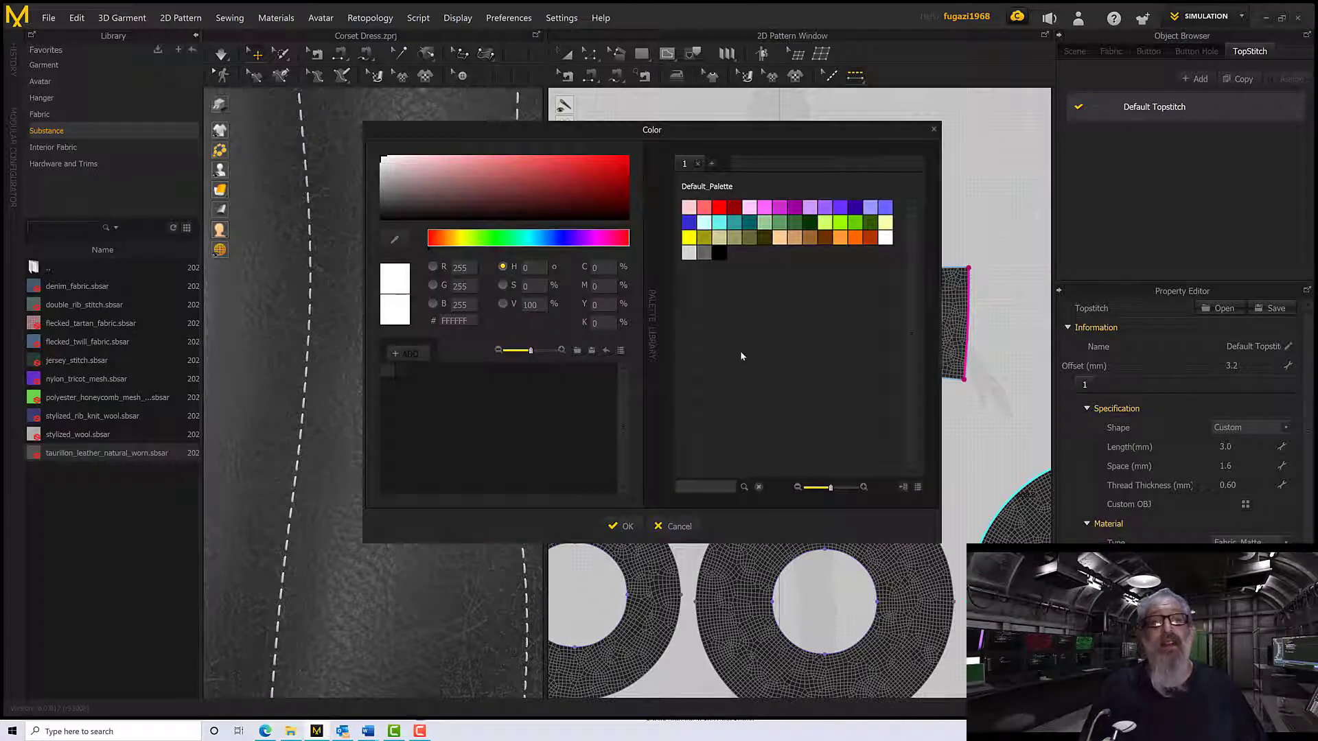
{"action": "left_click", "coordinate": [707, 255]}
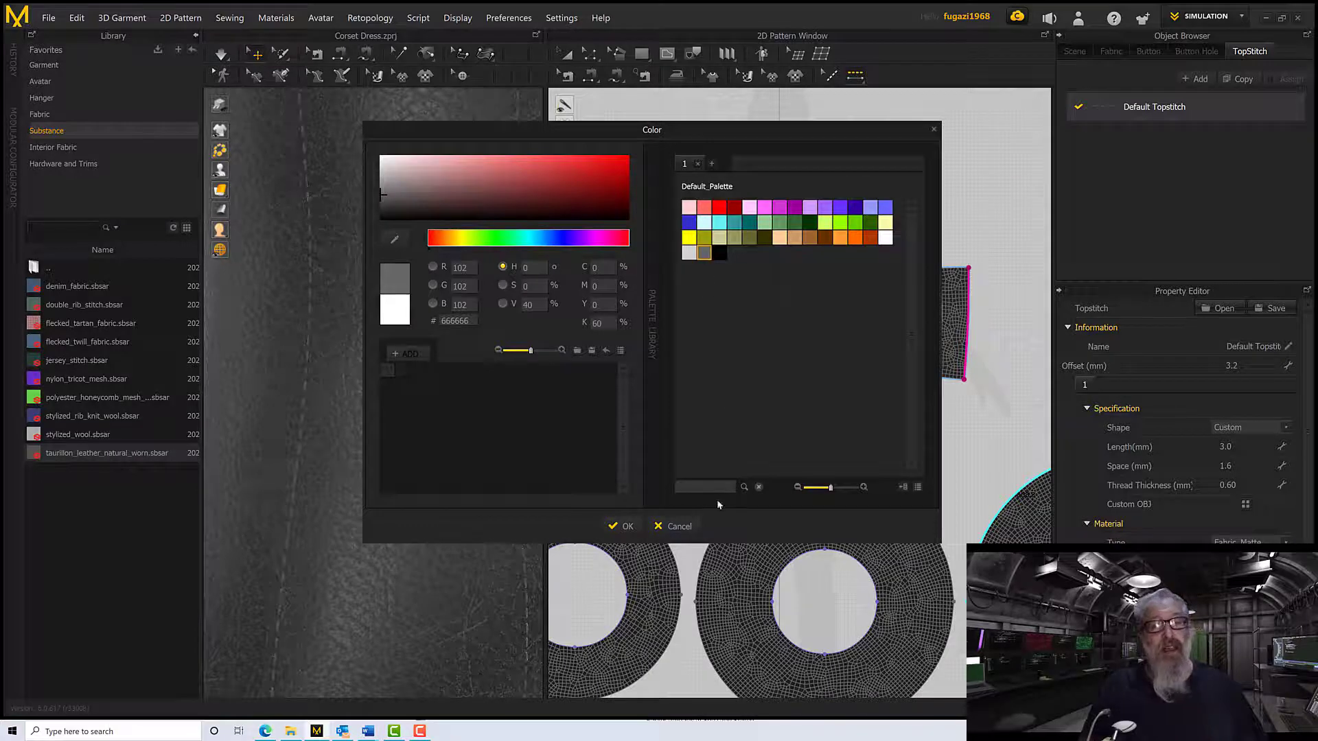
{"action": "left_click", "coordinate": [719, 254]}
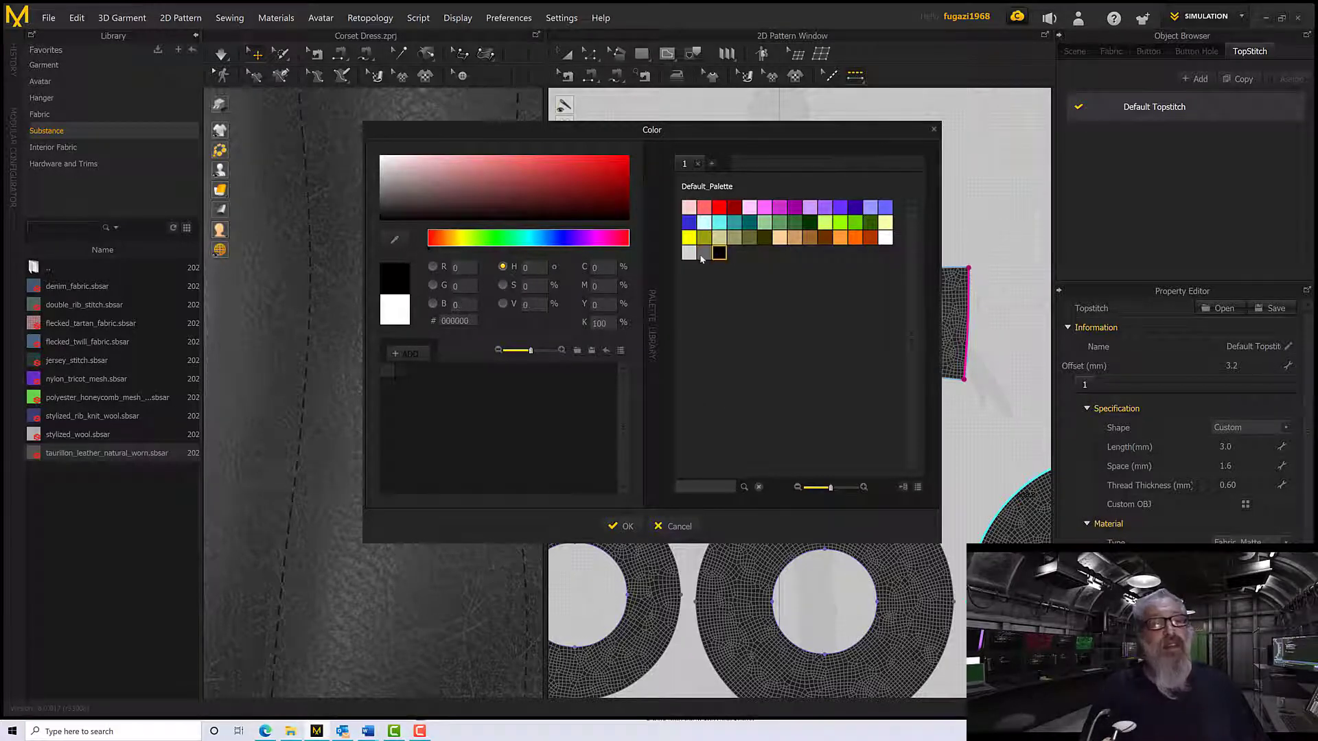
{"action": "left_click", "coordinate": [625, 526]}
Inspect the black topstitching close up along the corset's seams and on the whole dress.
{"action": "scroll", "coordinate": [480, 443], "scroll_direction": "up", "scroll_amount": 2}
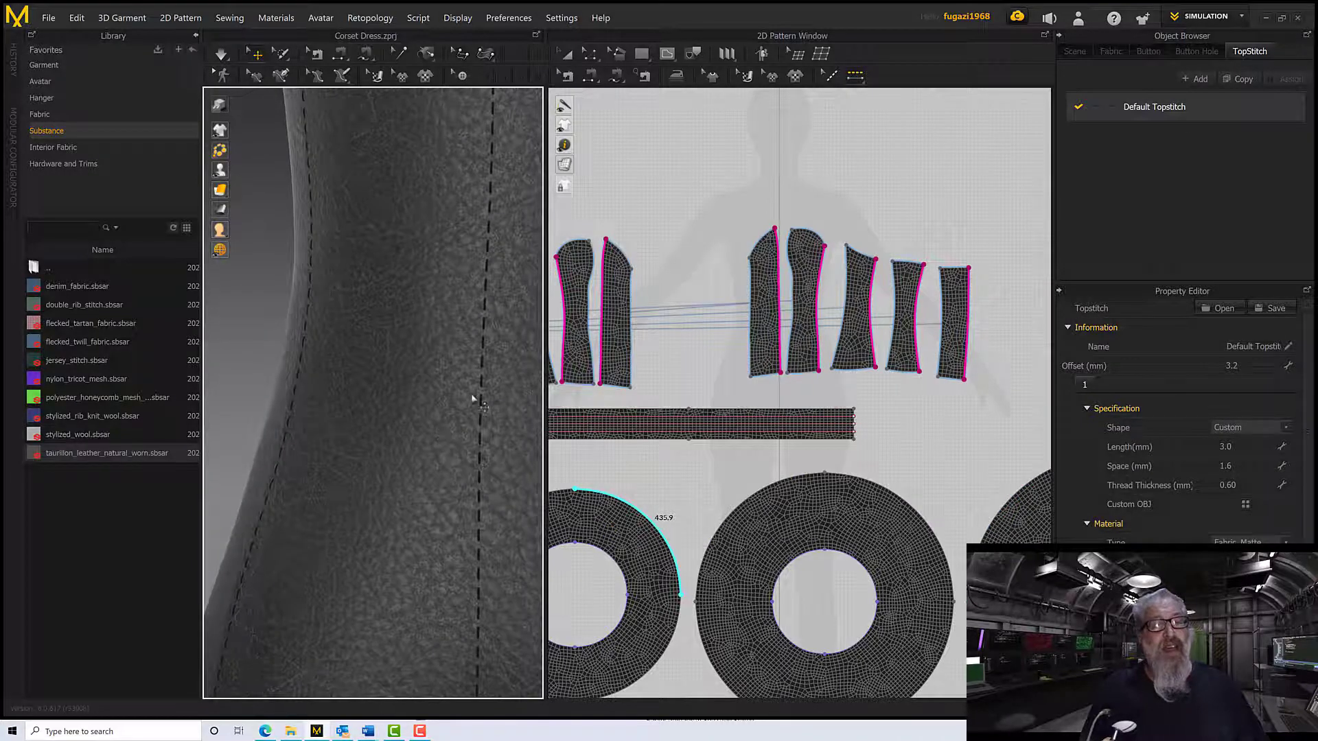
{"action": "right_click", "coordinate": [469, 433]}
{"action": "left_click", "coordinate": [435, 461]}
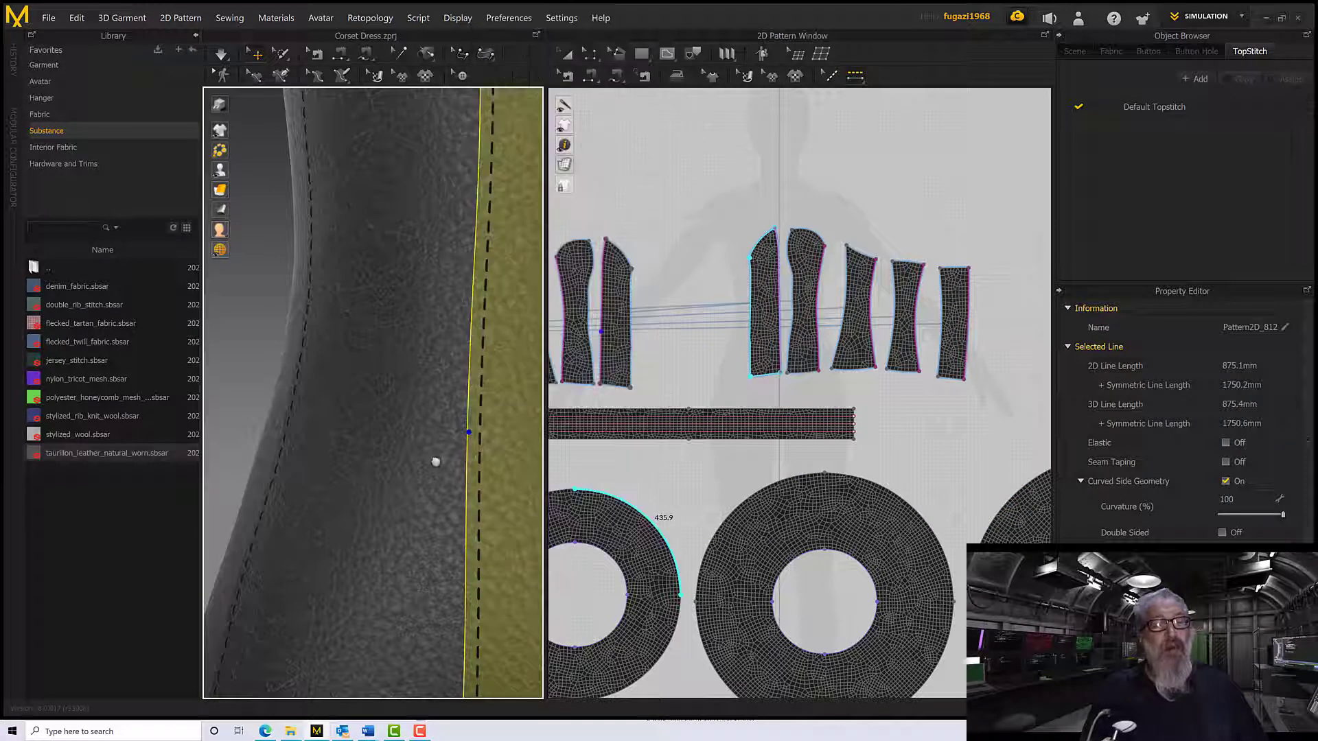
{"action": "scroll", "coordinate": [435, 463], "scroll_direction": "up", "scroll_amount": 2}
{"action": "scroll", "coordinate": [435, 464], "scroll_direction": "down", "scroll_amount": 3}
{"action": "mouse_move", "coordinate": [435, 464]}
{"action": "right_mouse_down"}
{"action": "mouse_move", "coordinate": [458, 461]}
{"action": "mouse_move", "coordinate": [473, 482]}
{"action": "mouse_move", "coordinate": [451, 462]}
{"action": "mouse_move", "coordinate": [459, 474]}
{"action": "right_mouse_up"}
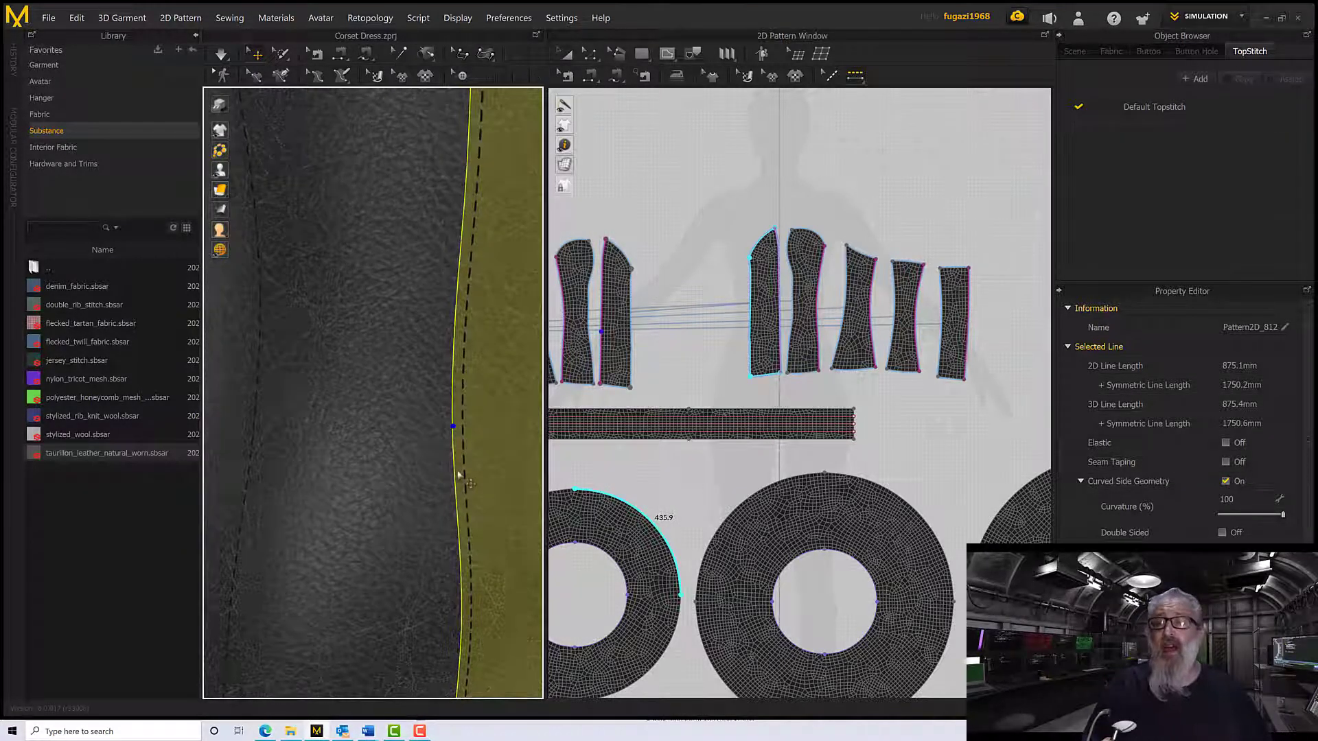
{"action": "key", "text": "5"}
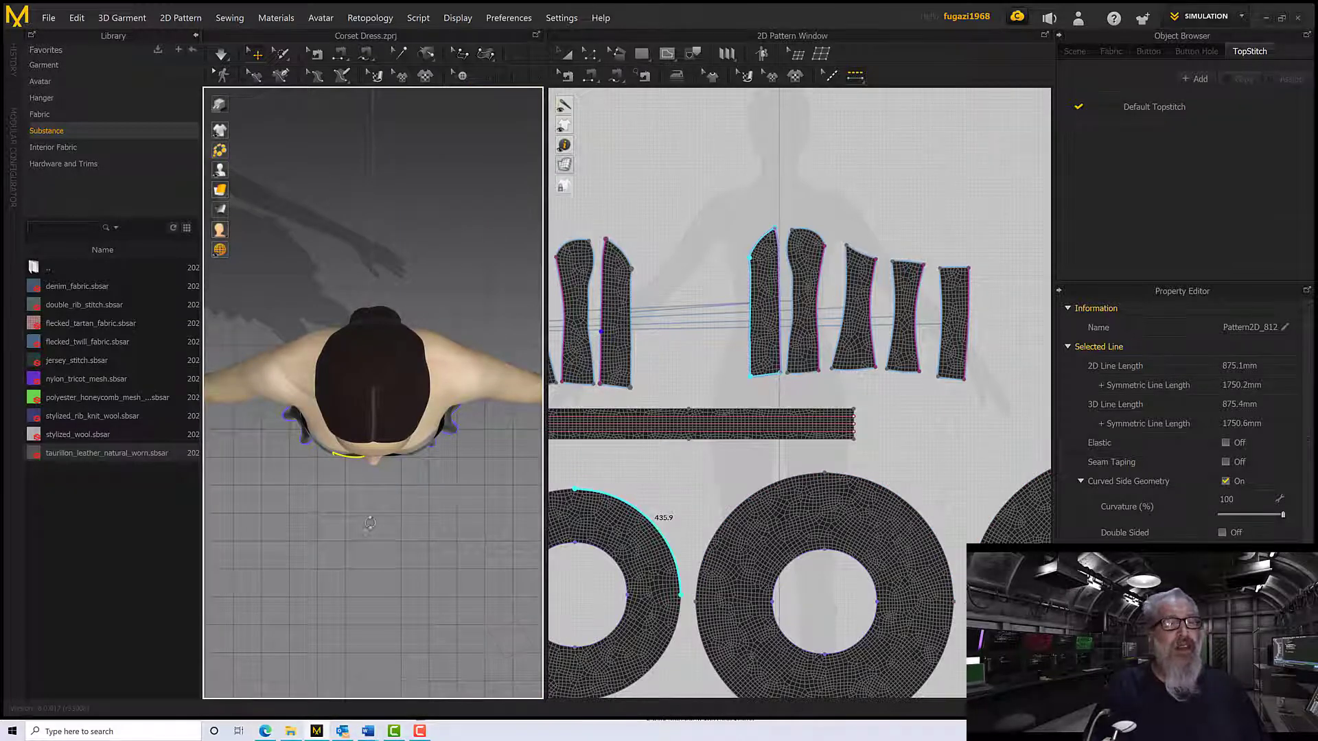
{"action": "right_click_drag", "start_coordinate": [405, 543], "coordinate": [364, 433]}
{"action": "right_click", "coordinate": [374, 418]}
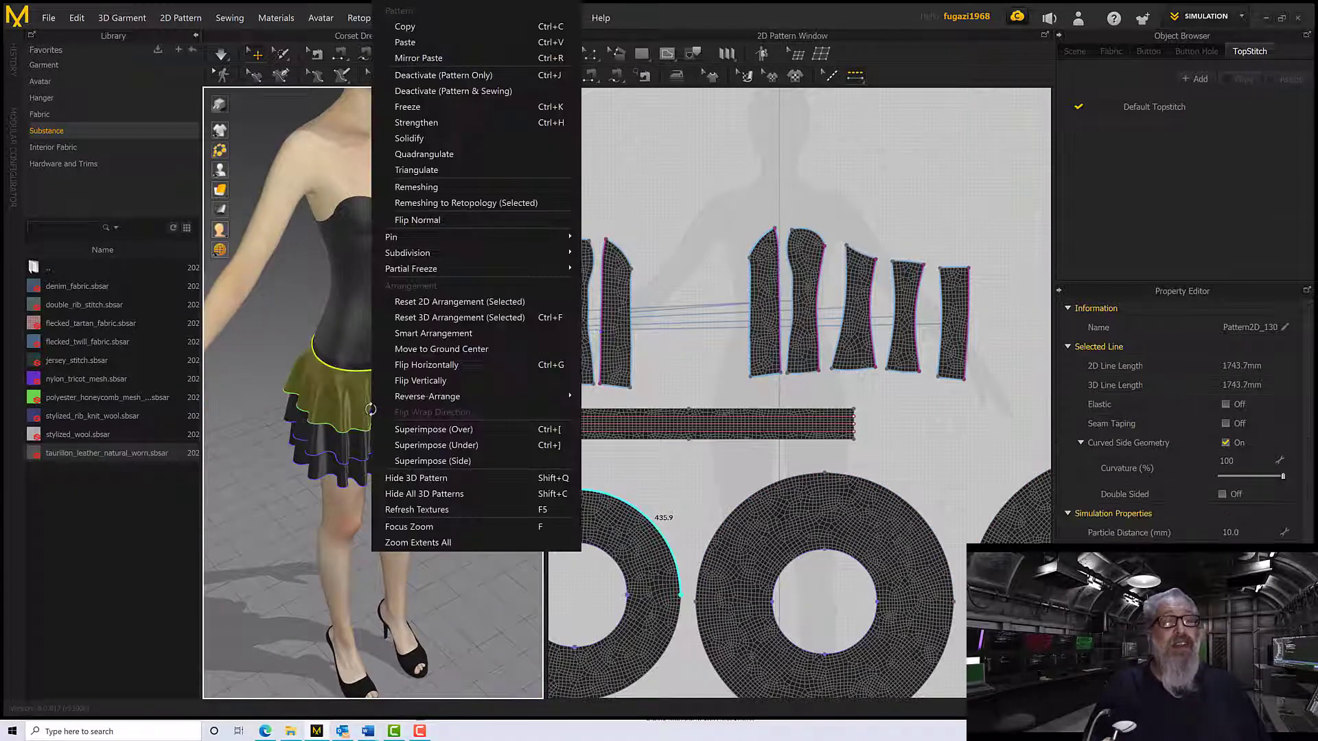
{"action": "left_click", "coordinate": [364, 420]}
{"action": "scroll", "coordinate": [344, 421], "scroll_direction": "down", "scroll_amount": 2}
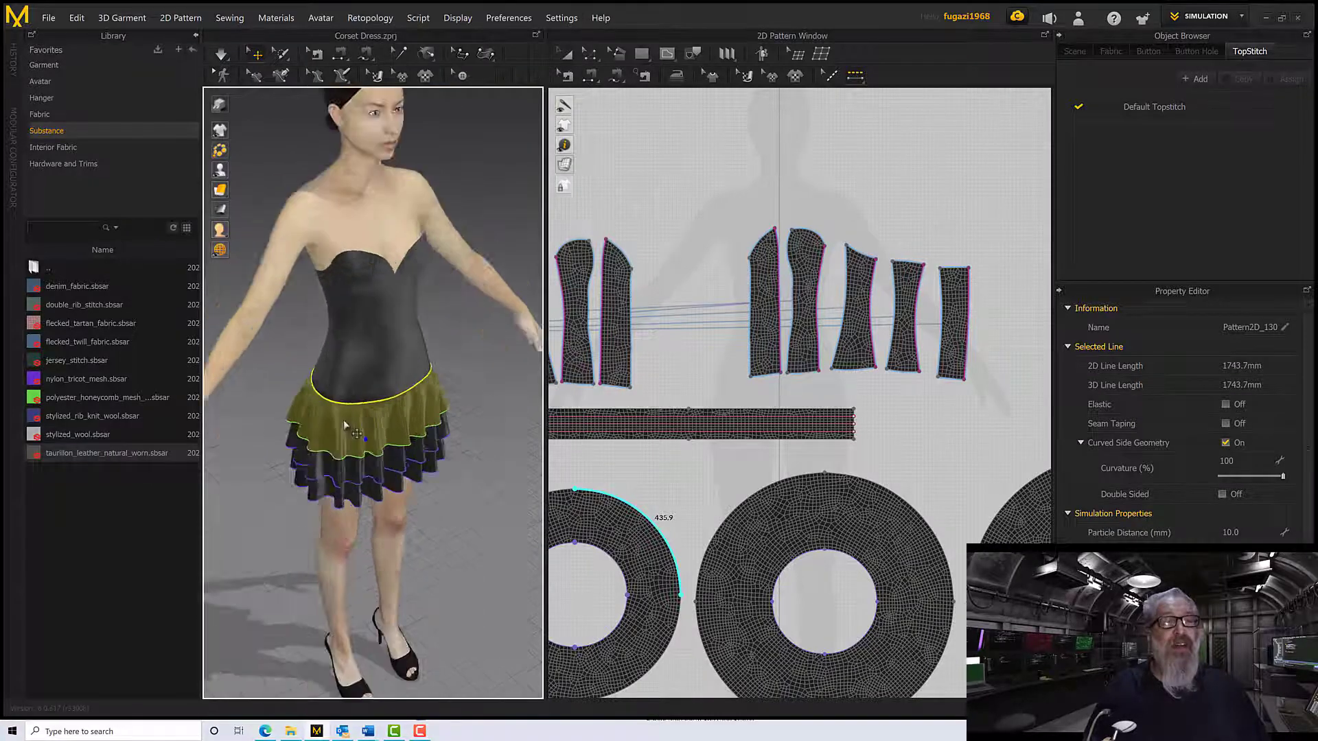
Examine how the stitches and leather texture look near the waistband and at high magnification on the corset panels.
{"action": "scroll", "coordinate": [345, 424], "scroll_direction": "up", "scroll_amount": 5}
{"action": "right_click_drag", "start_coordinate": [347, 427], "coordinate": [306, 376]}
{"action": "scroll", "coordinate": [356, 405], "scroll_direction": "down", "scroll_amount": 5}
{"action": "scroll", "coordinate": [356, 405], "scroll_direction": "up", "scroll_amount": 8}
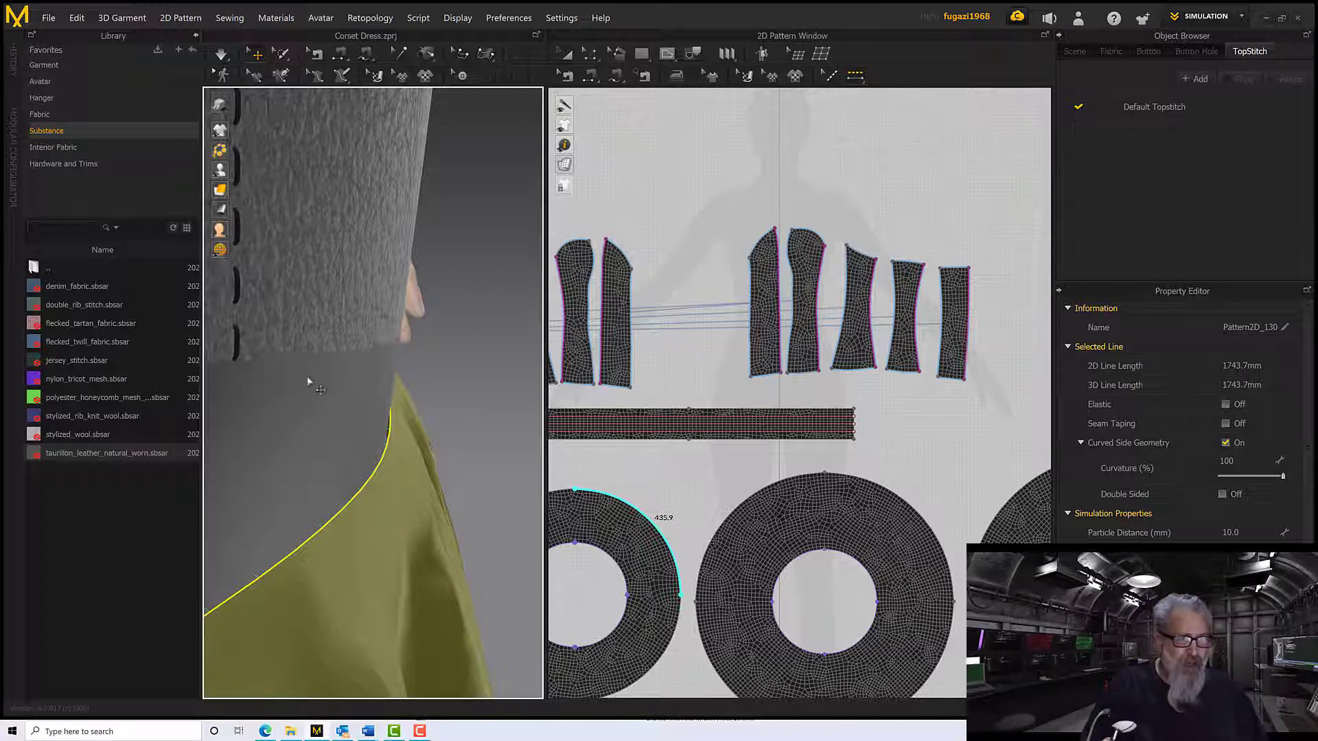
{"action": "scroll", "coordinate": [310, 383], "scroll_direction": "down", "scroll_amount": 8}
{"action": "scroll", "coordinate": [328, 378], "scroll_direction": "up", "scroll_amount": 10}
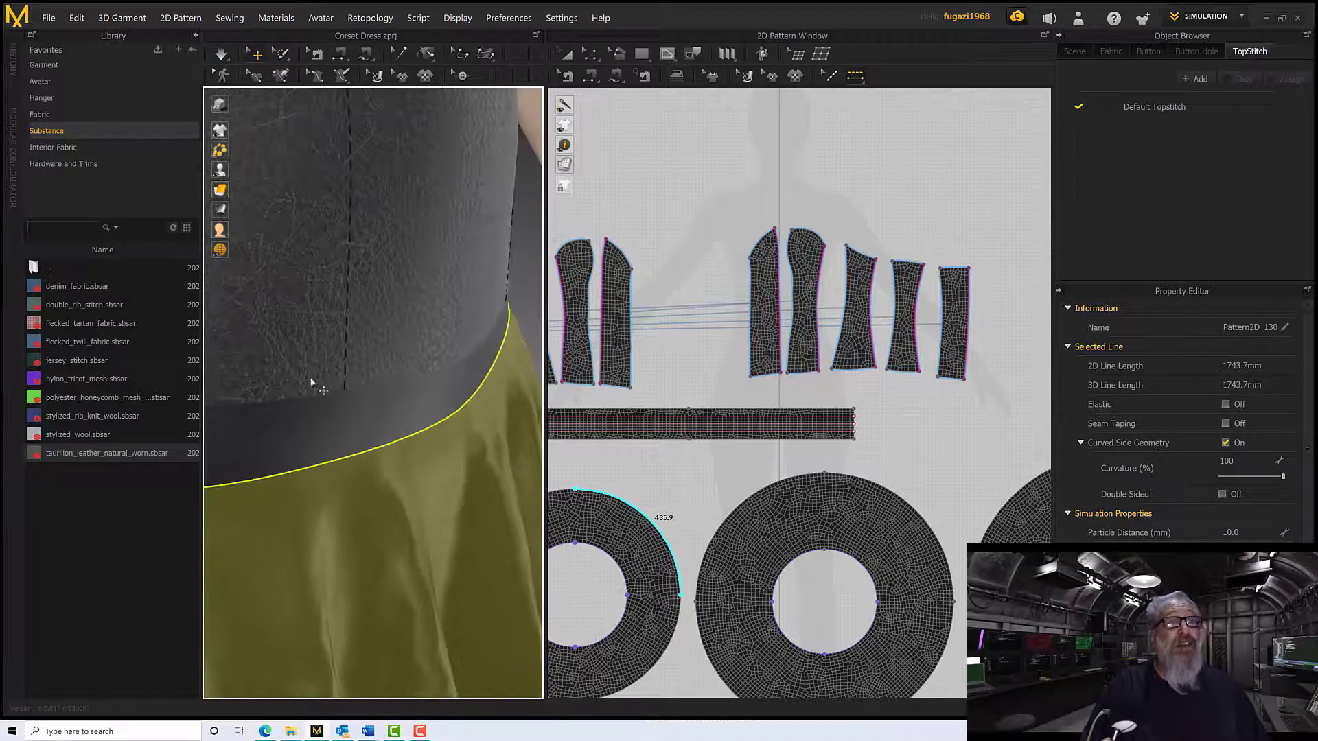
{"action": "scroll", "coordinate": [305, 478], "scroll_direction": "down", "scroll_amount": 8}
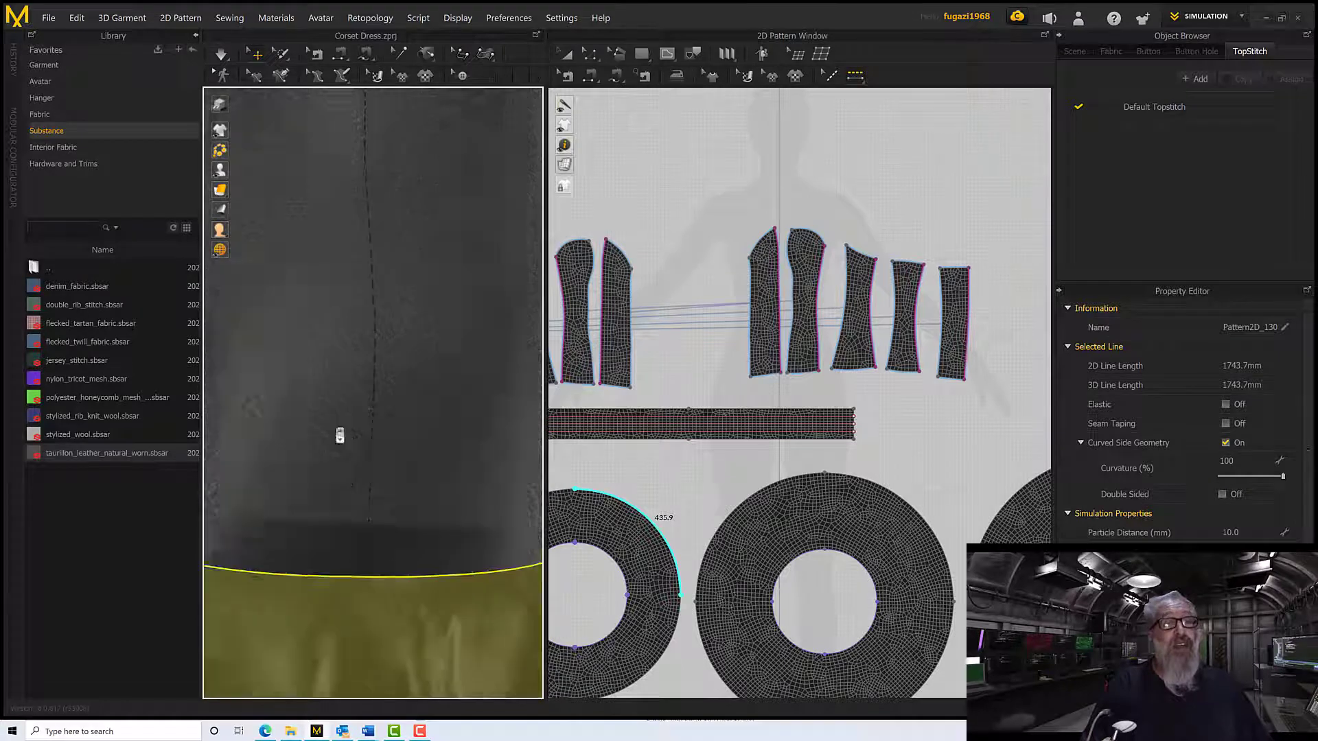
{"action": "scroll", "coordinate": [350, 422], "scroll_direction": "up", "scroll_amount": 10}
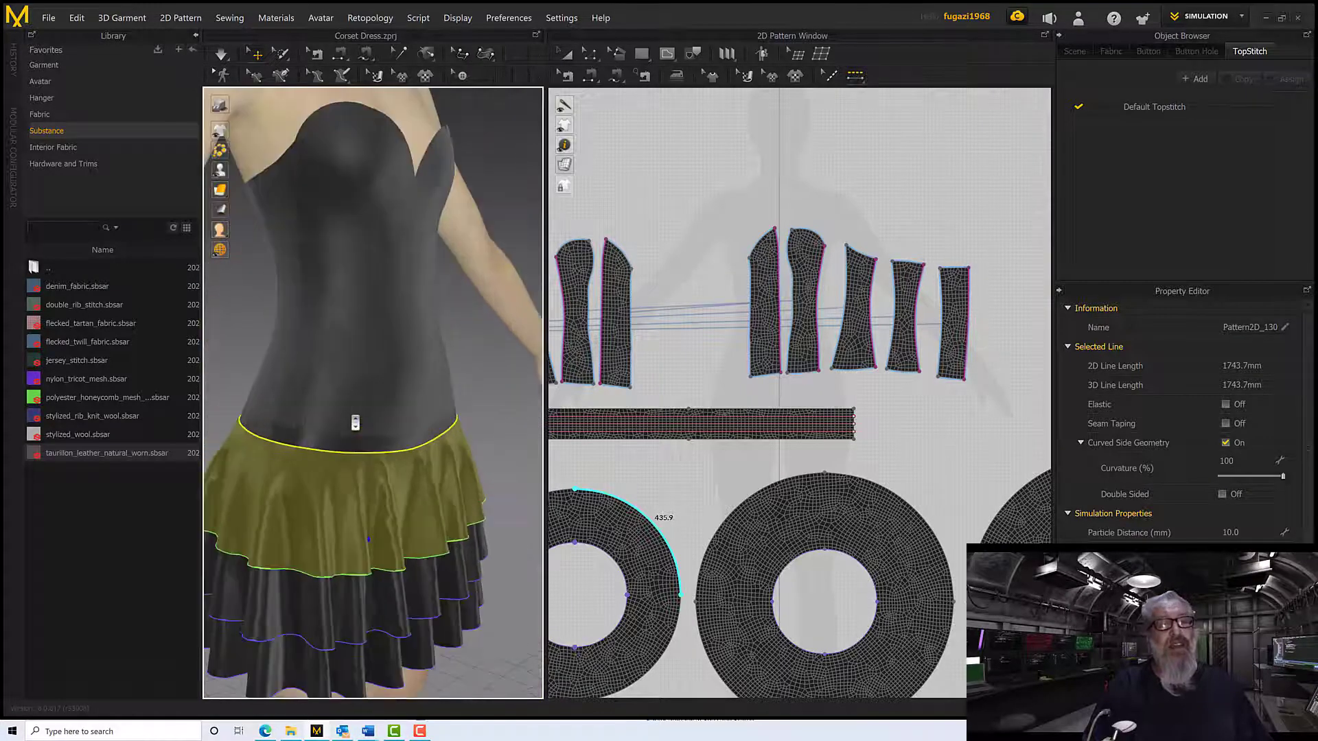
{"action": "scroll", "coordinate": [364, 426], "scroll_direction": "up", "scroll_amount": 6}
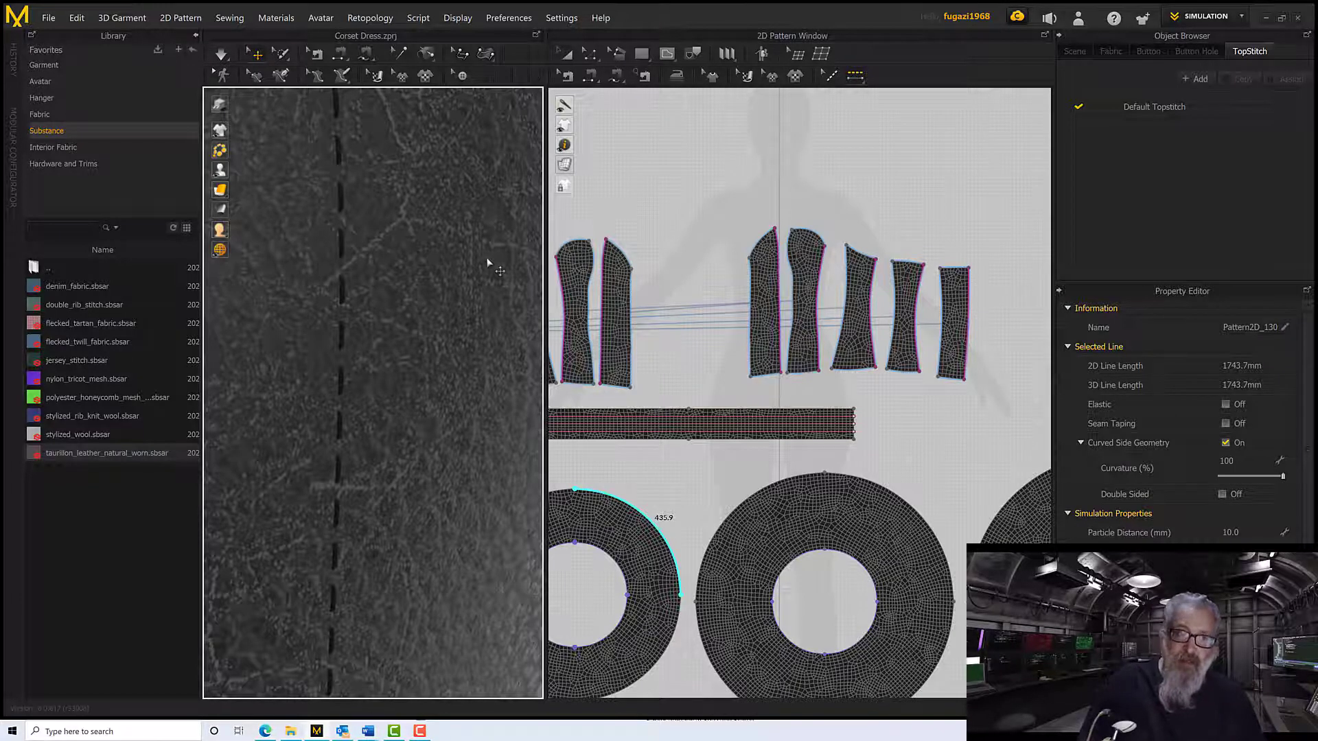
{"action": "scroll", "coordinate": [488, 362], "scroll_direction": "up", "scroll_amount": 3}
{"action": "scroll", "coordinate": [659, 363], "scroll_direction": "up", "scroll_amount": 8}
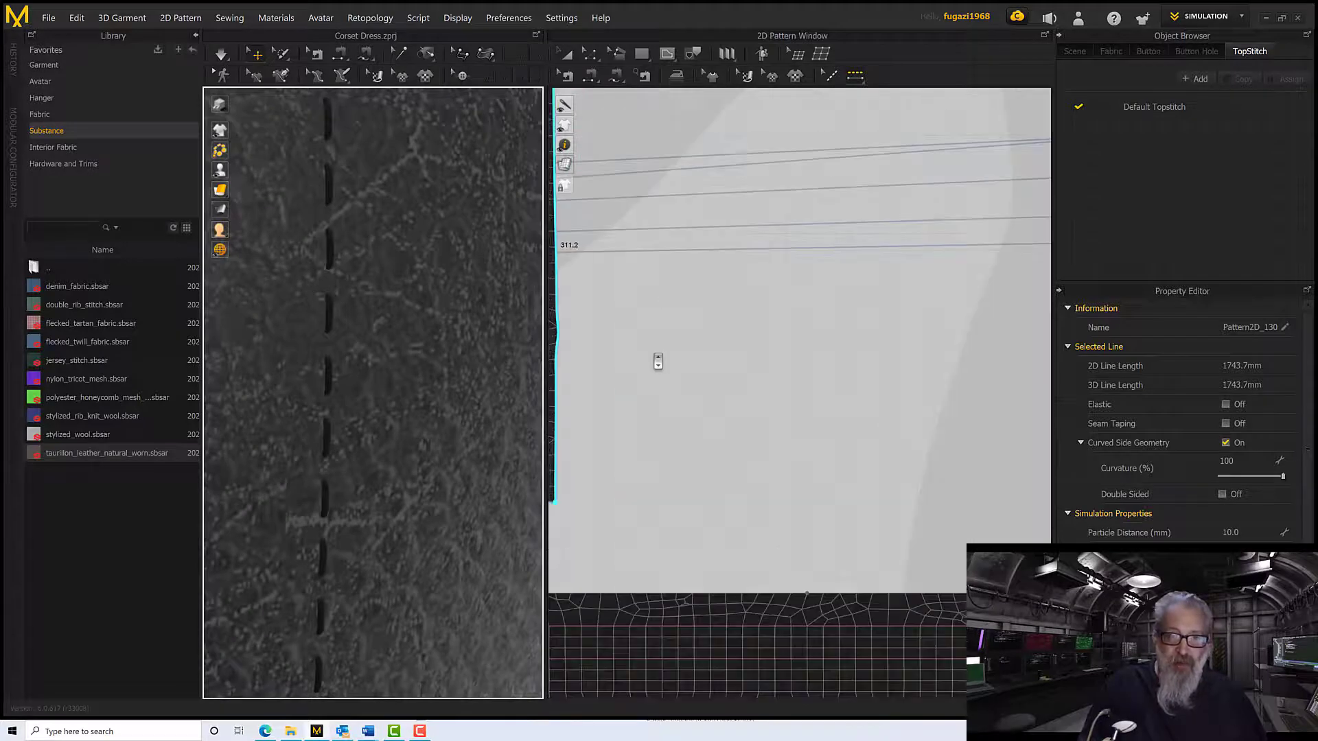
Select all of the corset, waistband and skirt pattern pieces in the 2D pattern view.
{"action": "scroll", "coordinate": [657, 362], "scroll_direction": "down", "scroll_amount": 10}
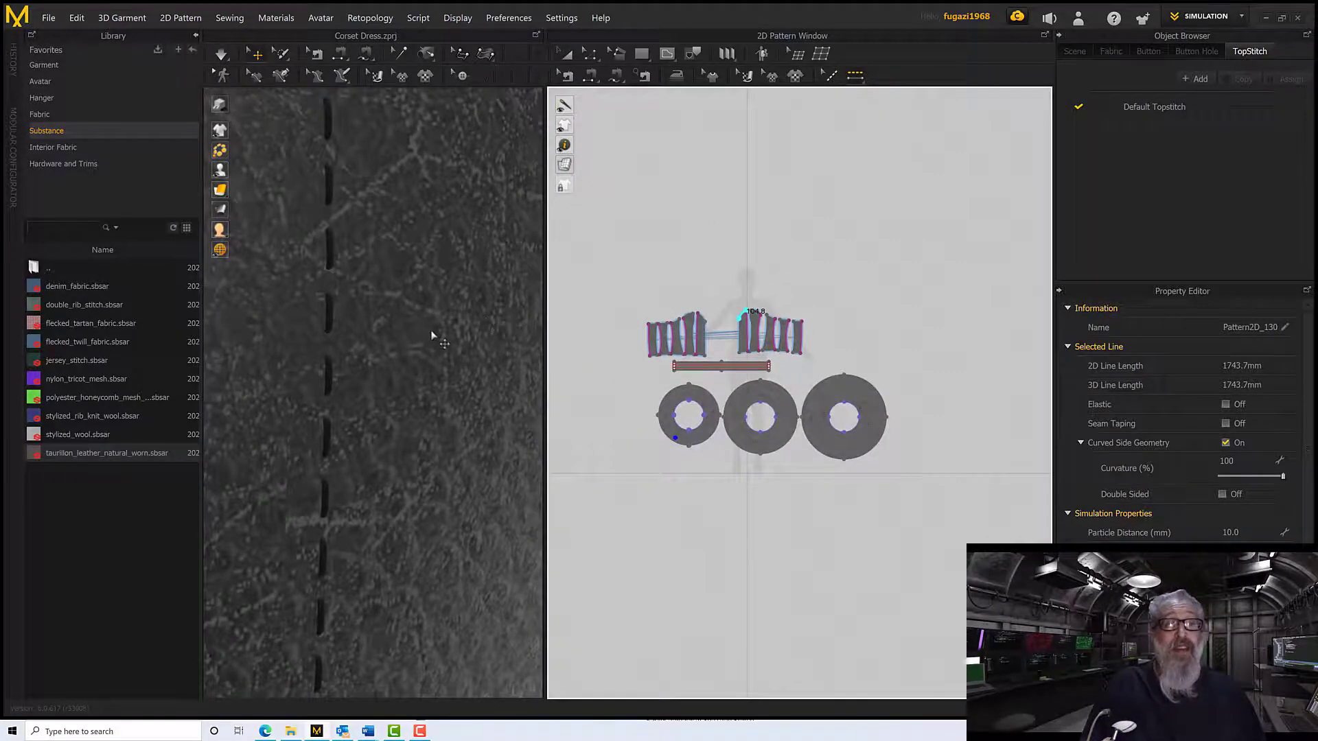
{"action": "scroll", "coordinate": [440, 341], "scroll_direction": "down", "scroll_amount": 10}
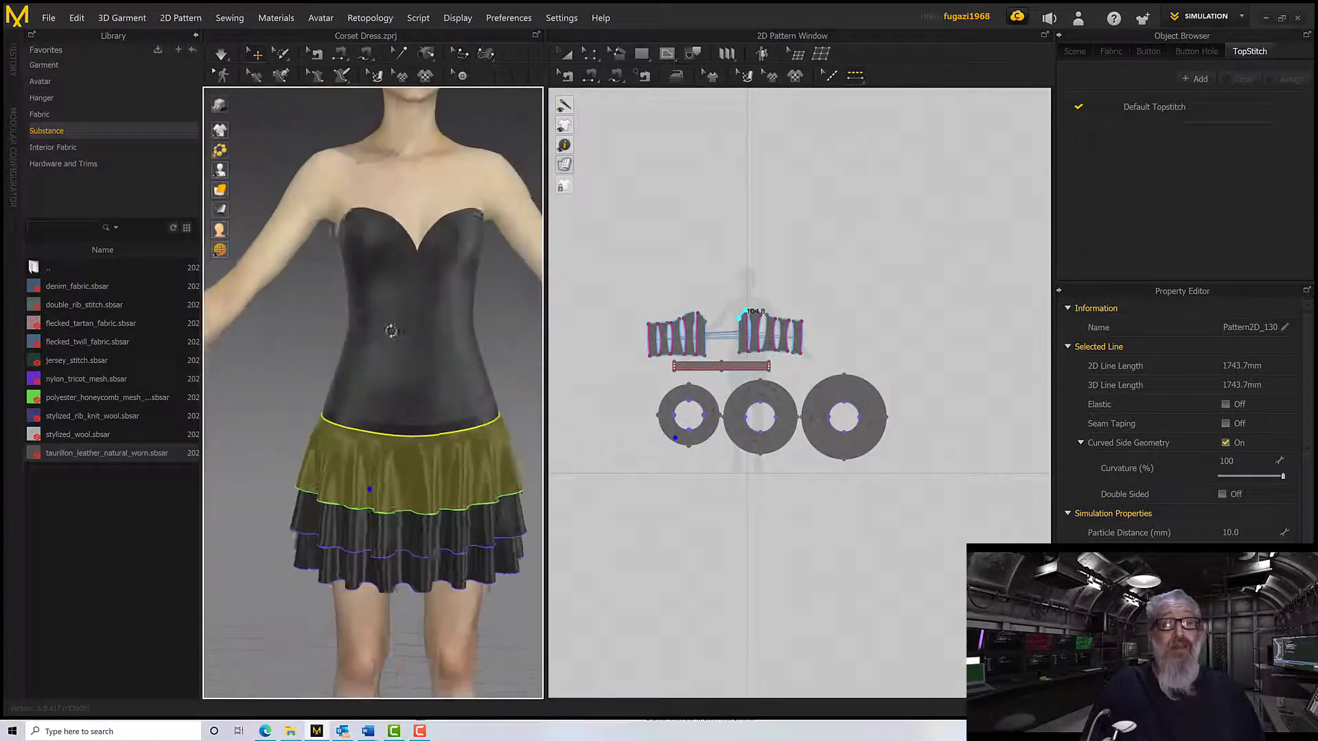
{"action": "scroll", "coordinate": [411, 344], "scroll_direction": "up", "scroll_amount": 6}
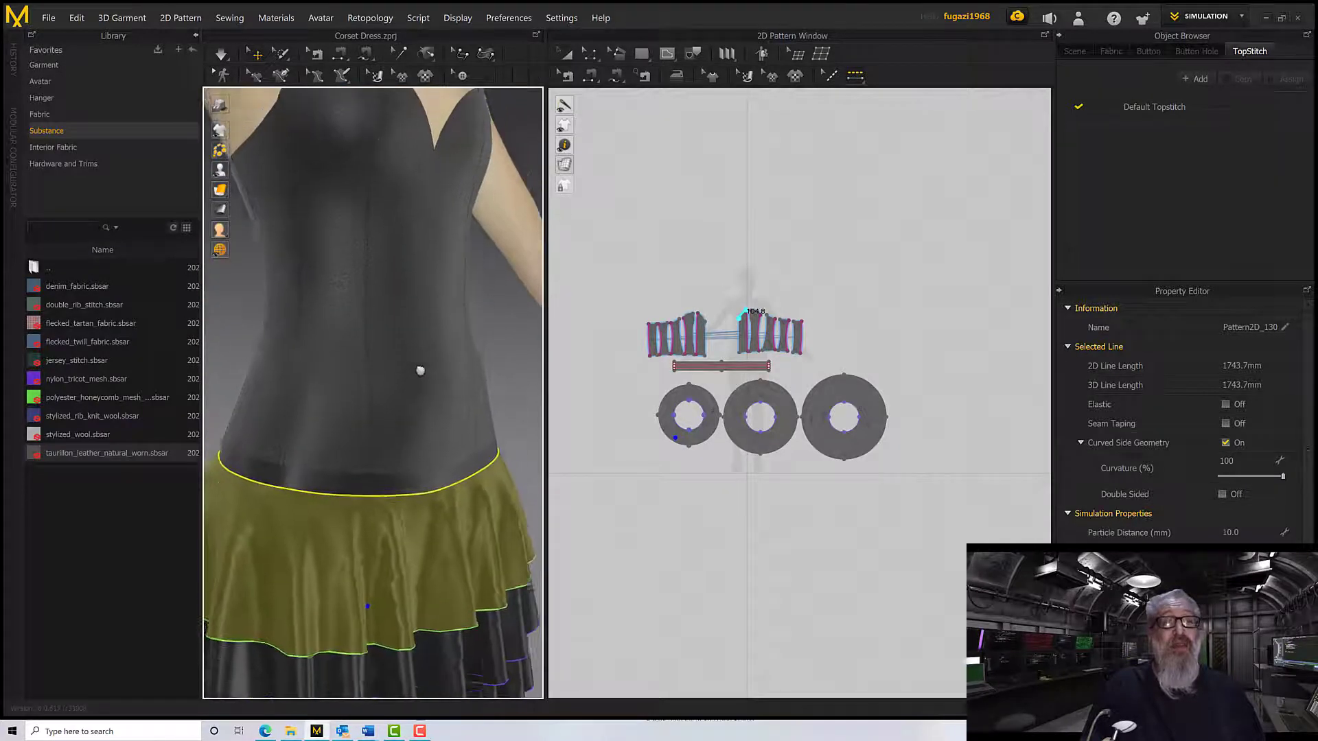
{"action": "middle_click_drag", "start_coordinate": [420, 371], "coordinate": [418, 408]}
{"action": "left_click", "coordinate": [561, 57]}
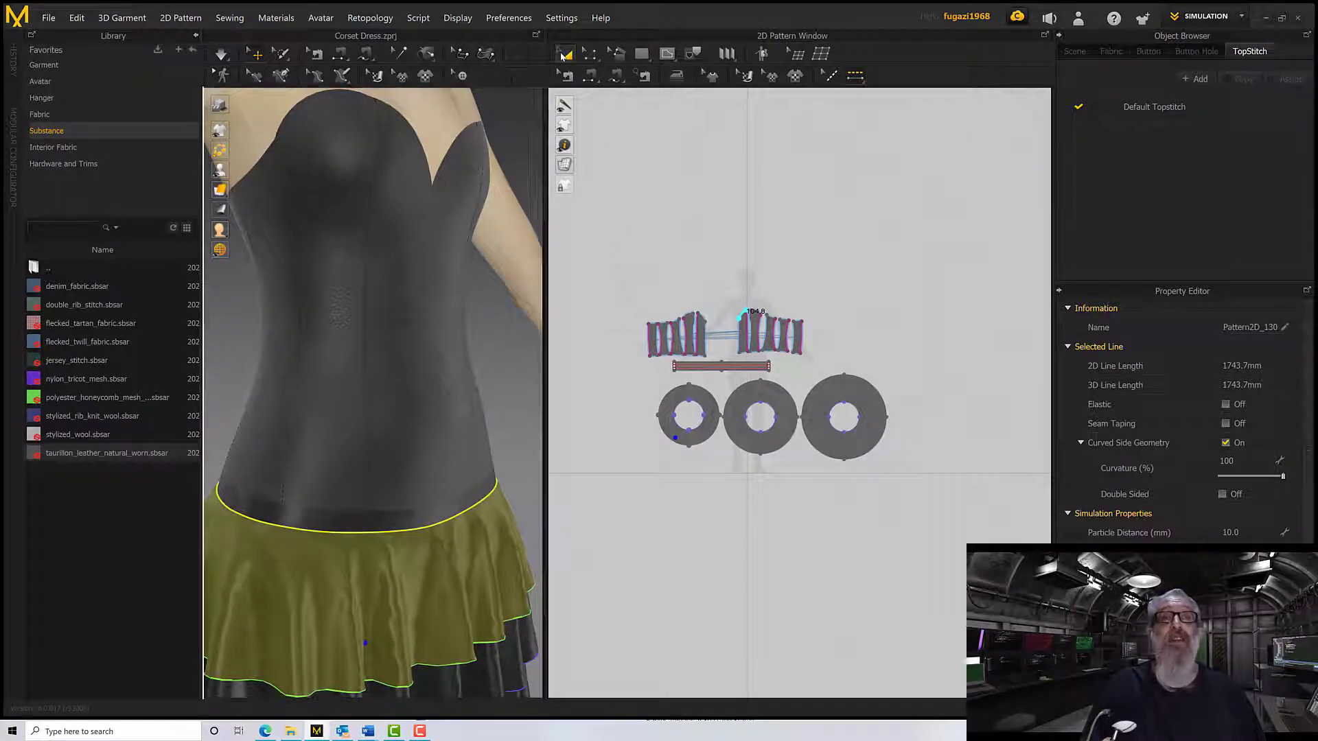
{"action": "left_click_drag", "start_coordinate": [623, 294], "coordinate": [890, 483]}
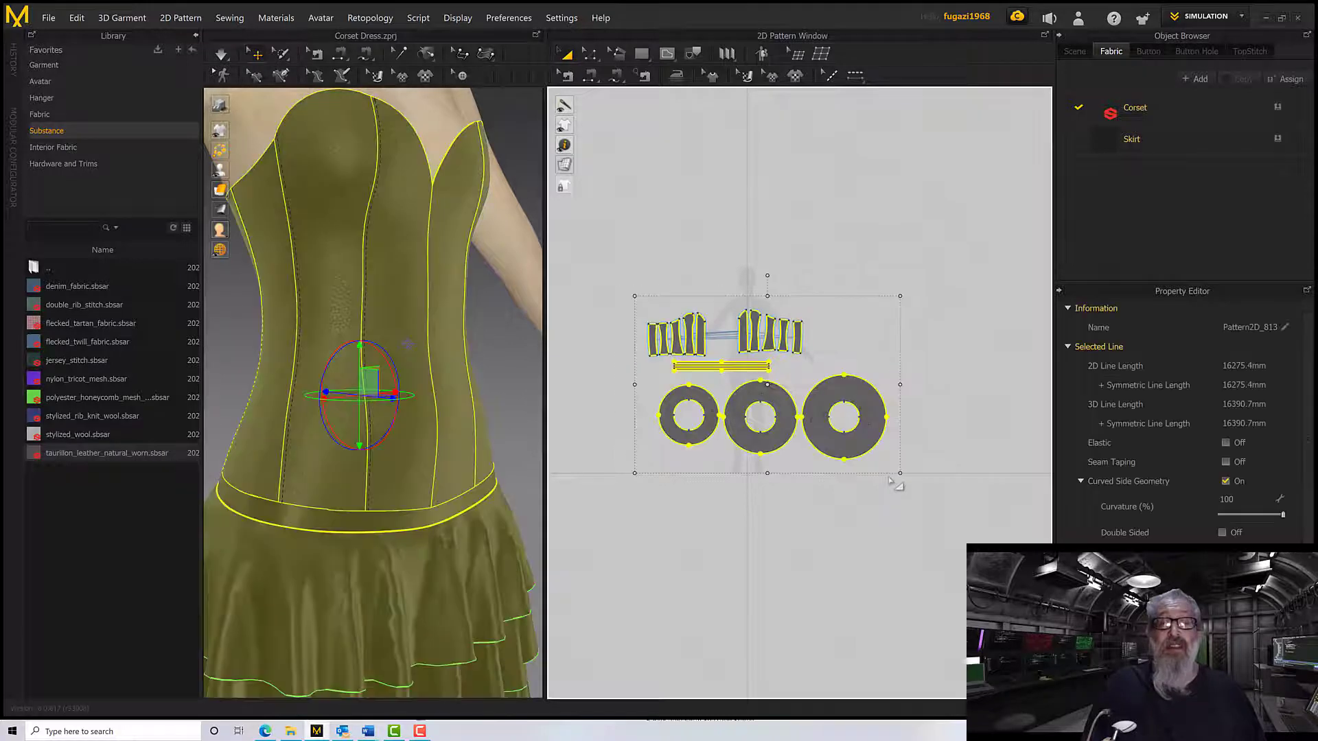
Export the dress as OBJ over Dress.obj in the Baking MD Stitches folder, as a single welded, thin object with unified UV coordinates.
{"action": "left_click", "coordinate": [48, 19]}
{"action": "mouse_move", "coordinate": [96, 165]}
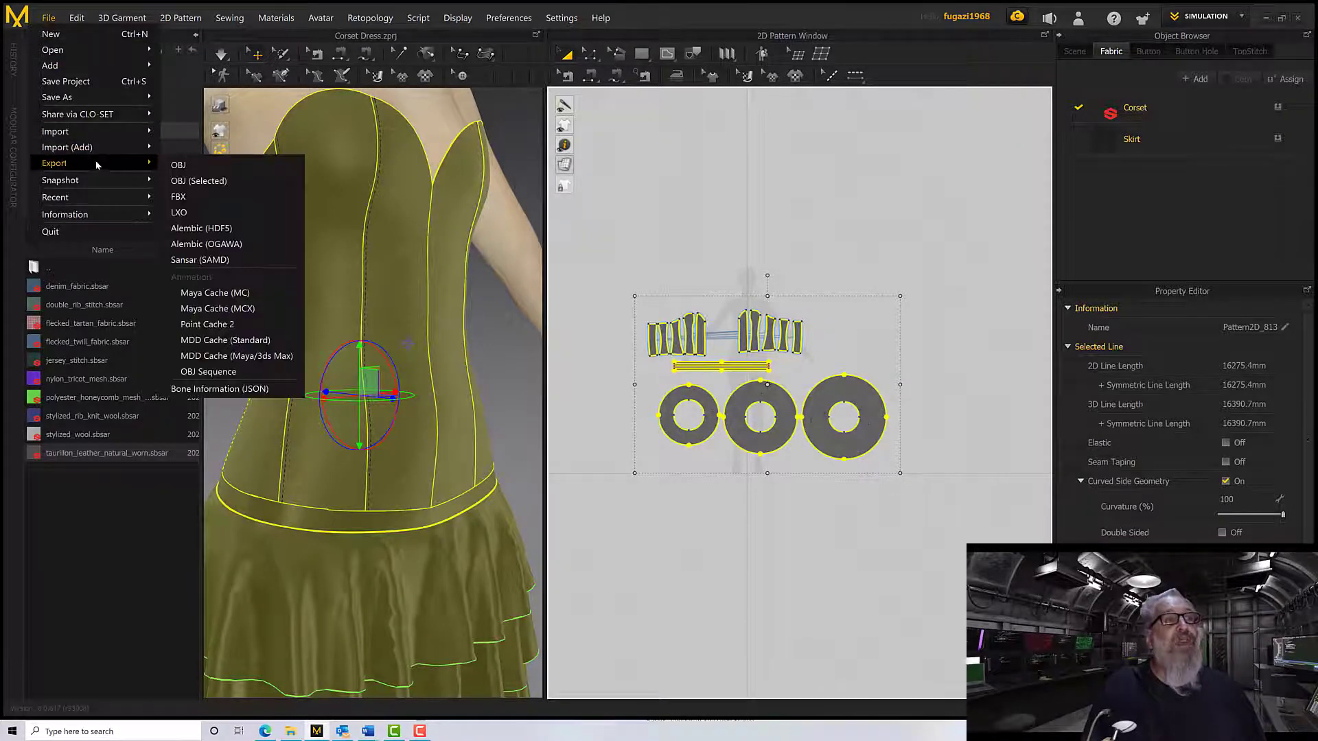
{"action": "left_click", "coordinate": [190, 179]}
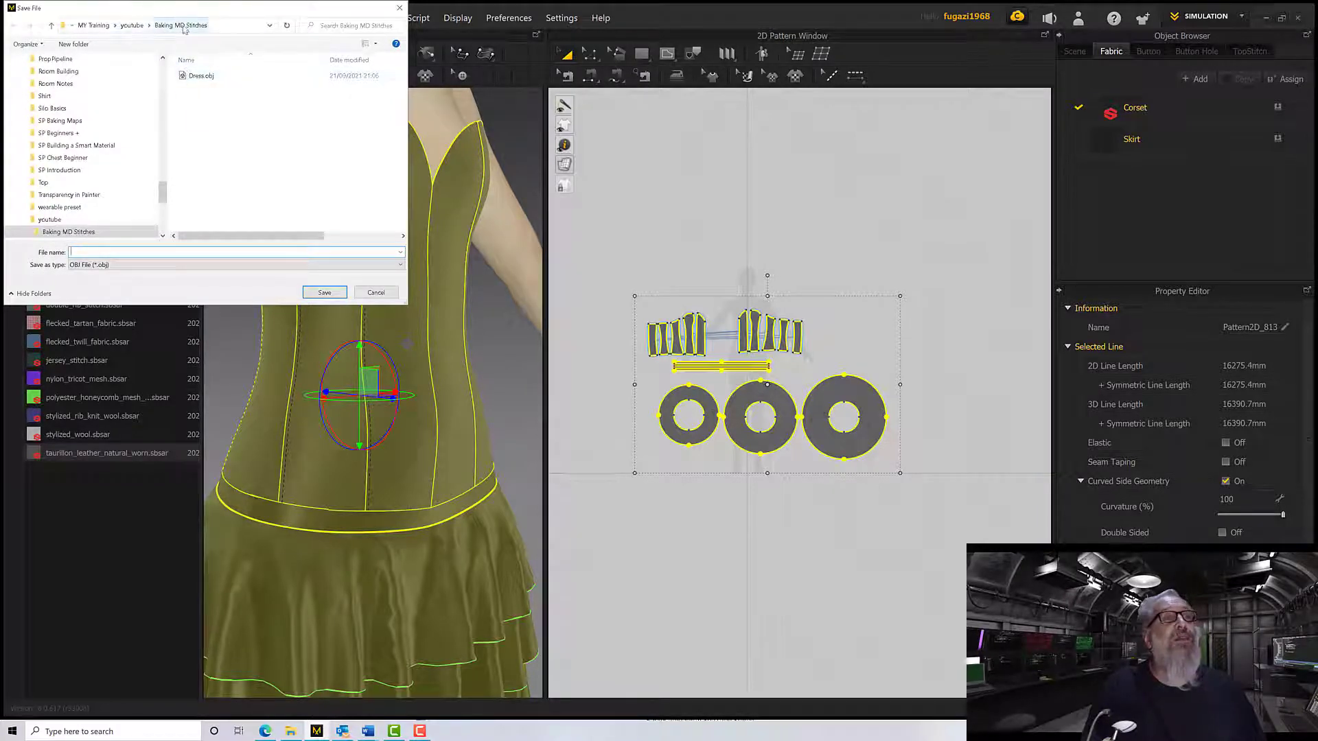
{"action": "left_click", "coordinate": [201, 76]}
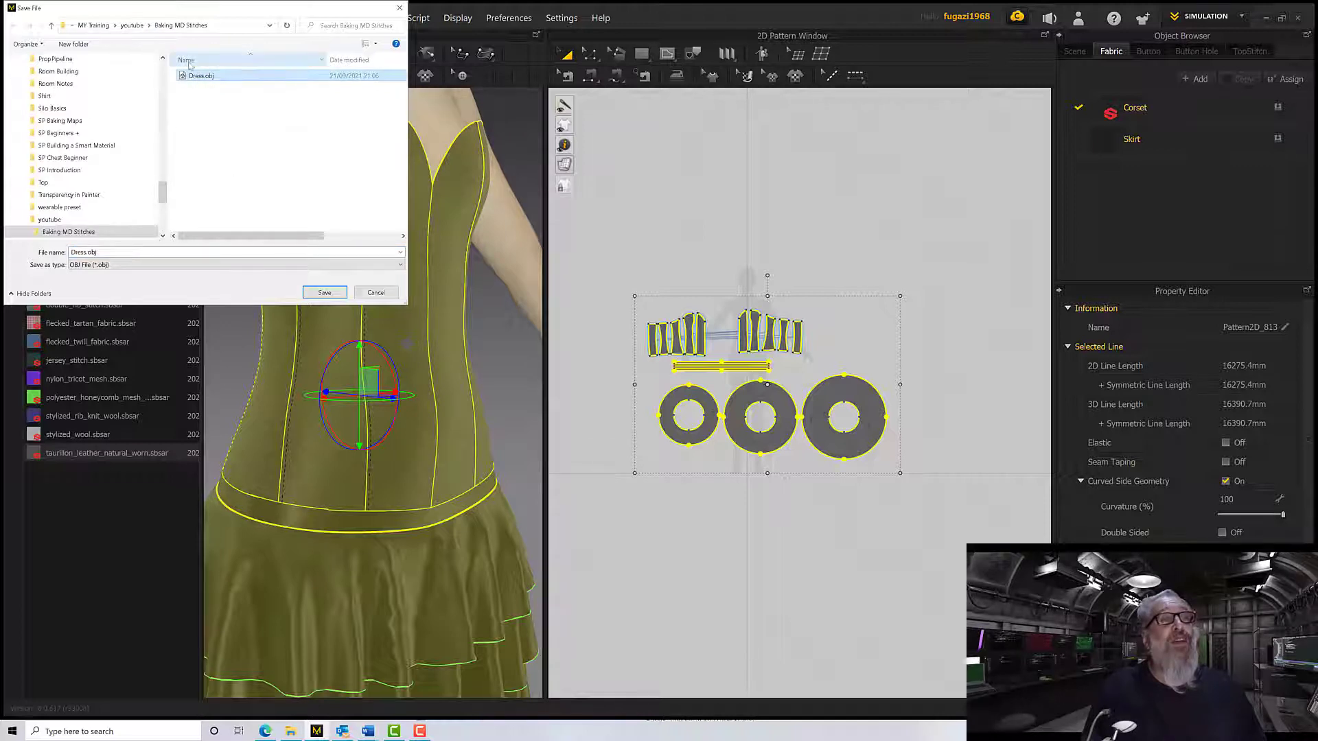
{"action": "left_click", "coordinate": [324, 293]}
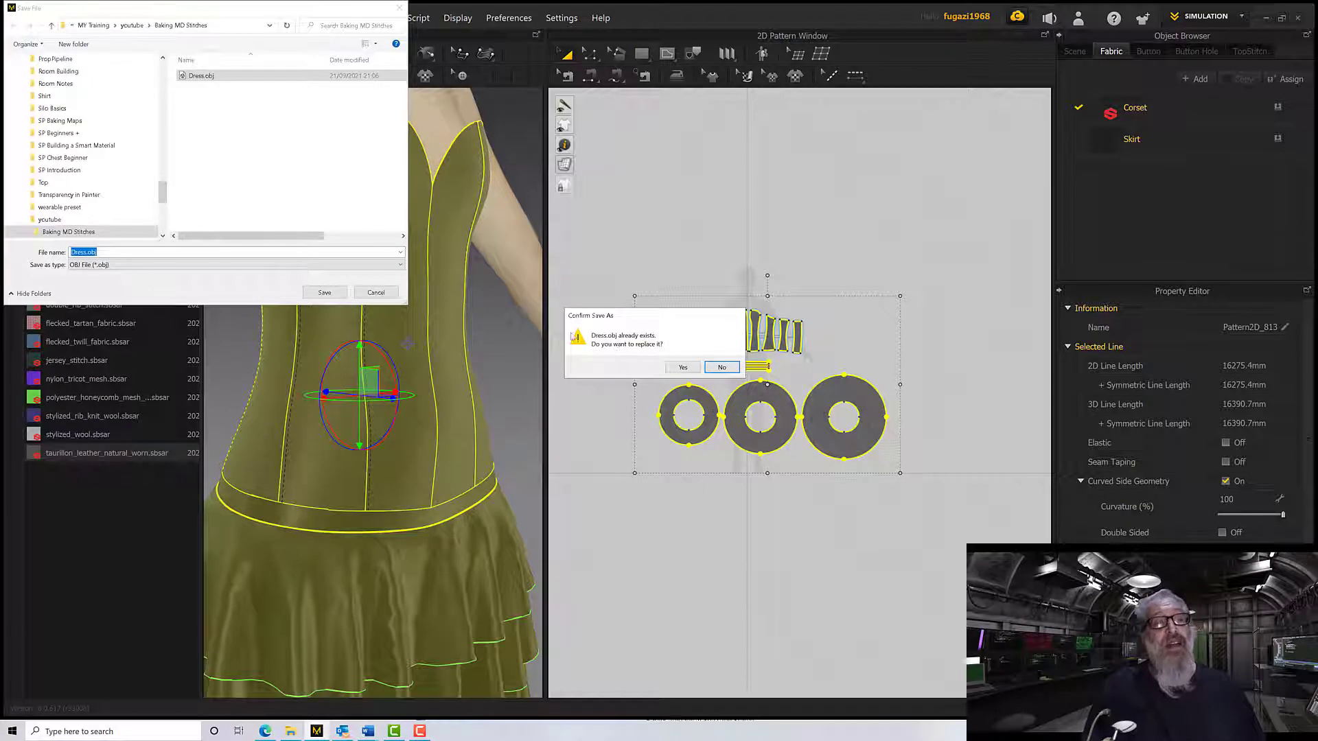
{"action": "left_click", "coordinate": [676, 368]}
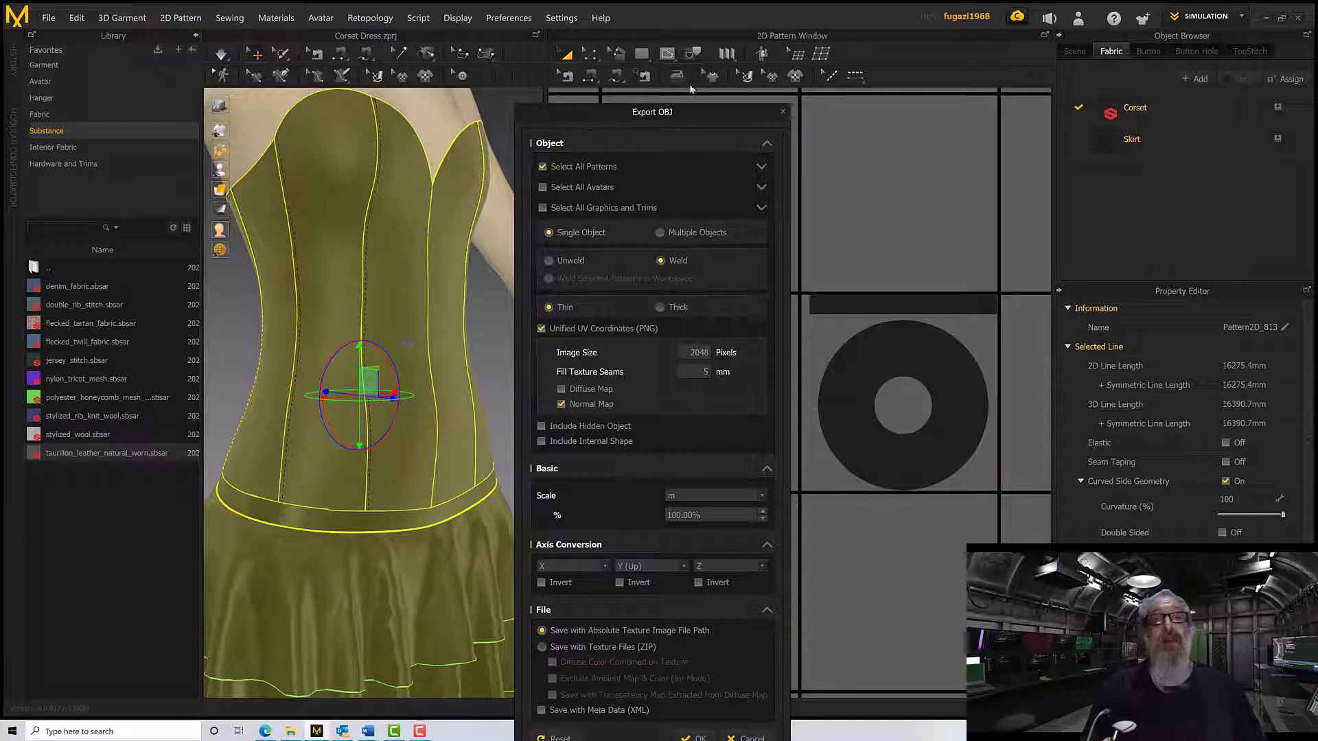
{"action": "left_click_drag", "start_coordinate": [677, 113], "coordinate": [670, 59]}
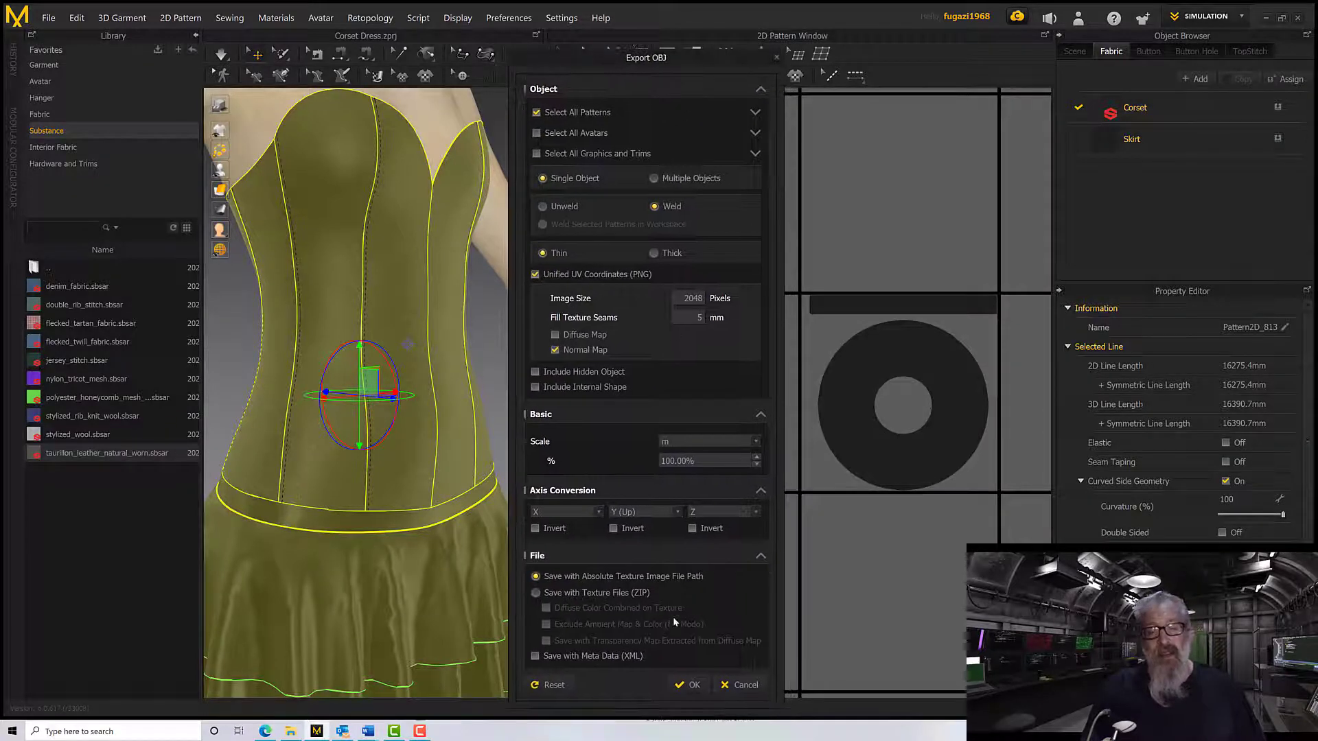
{"action": "left_click", "coordinate": [689, 685]}
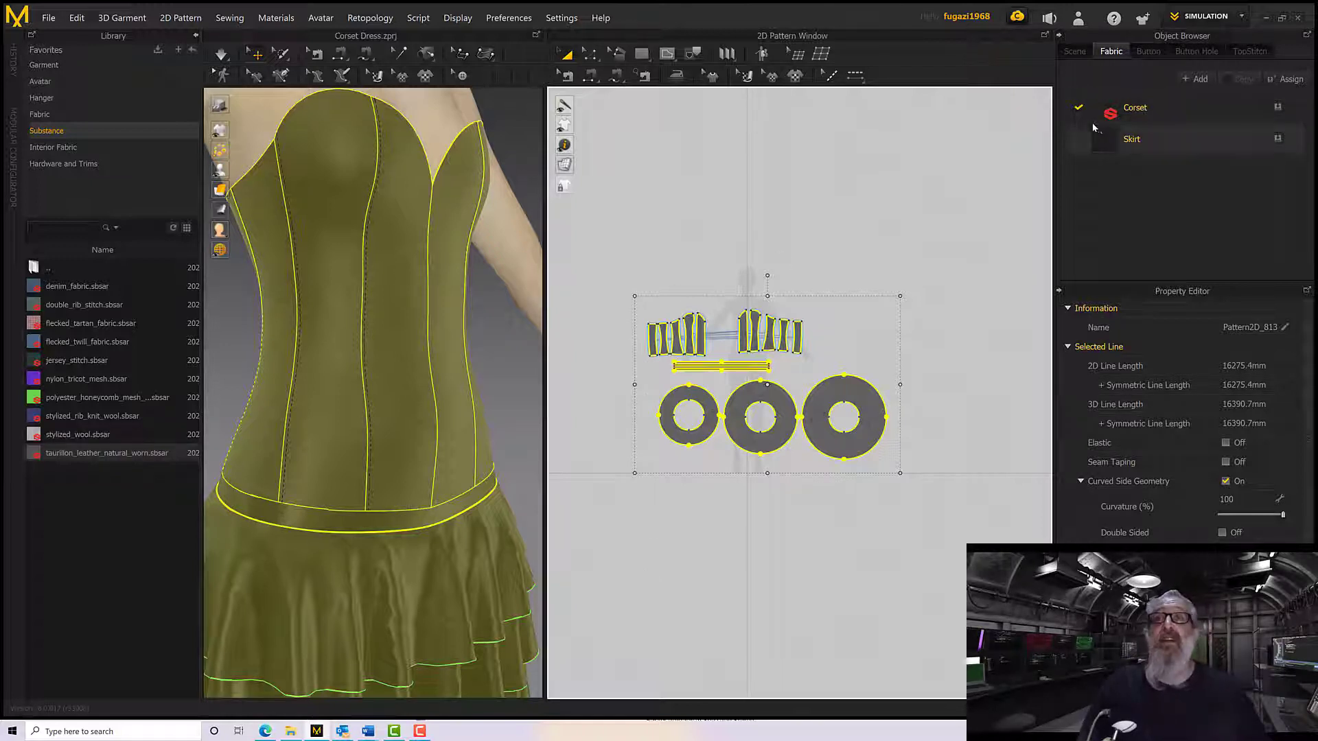
Switch to the UV Editor workspace and examine the layout of the corset and skirt pieces across the UV tiles.
{"action": "left_click", "coordinate": [1202, 19]}
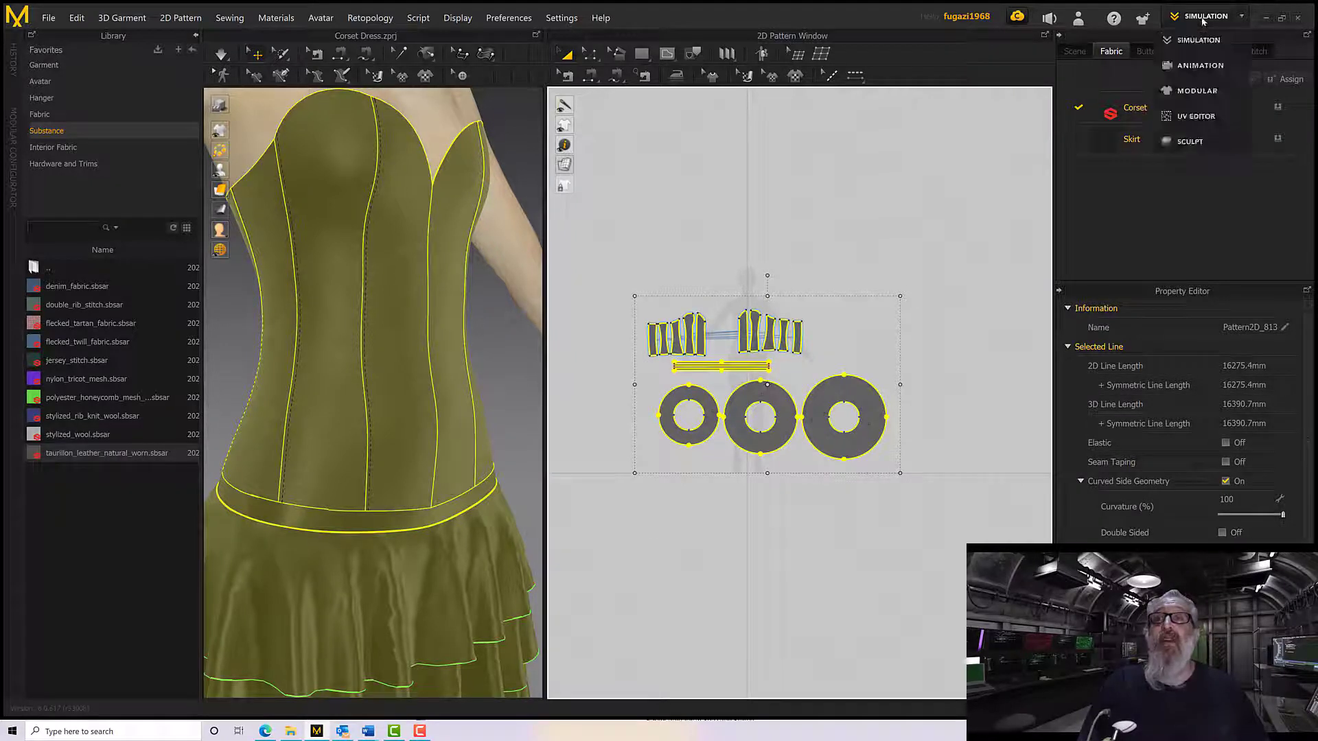
{"action": "left_click", "coordinate": [1193, 115]}
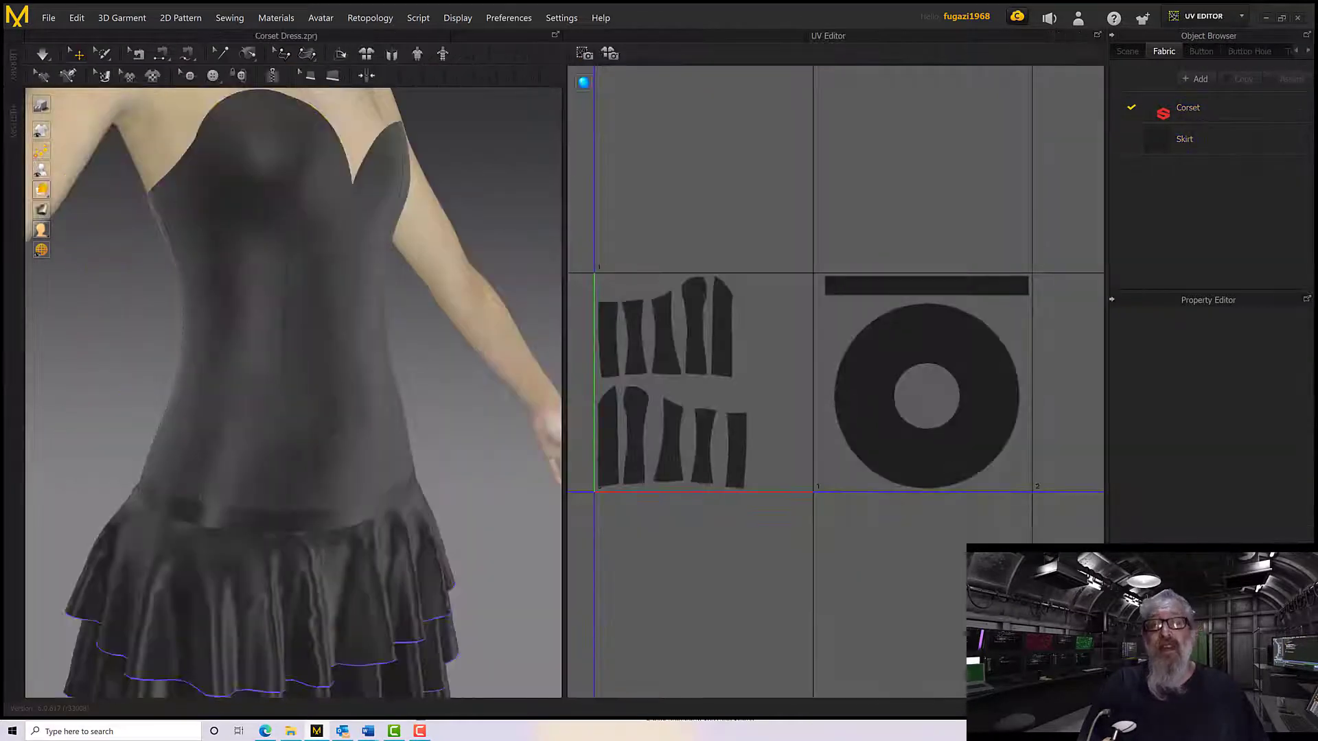
{"action": "scroll", "coordinate": [691, 359], "scroll_direction": "down", "scroll_amount": 5}
{"action": "scroll", "coordinate": [691, 359], "scroll_direction": "up", "scroll_amount": 10}
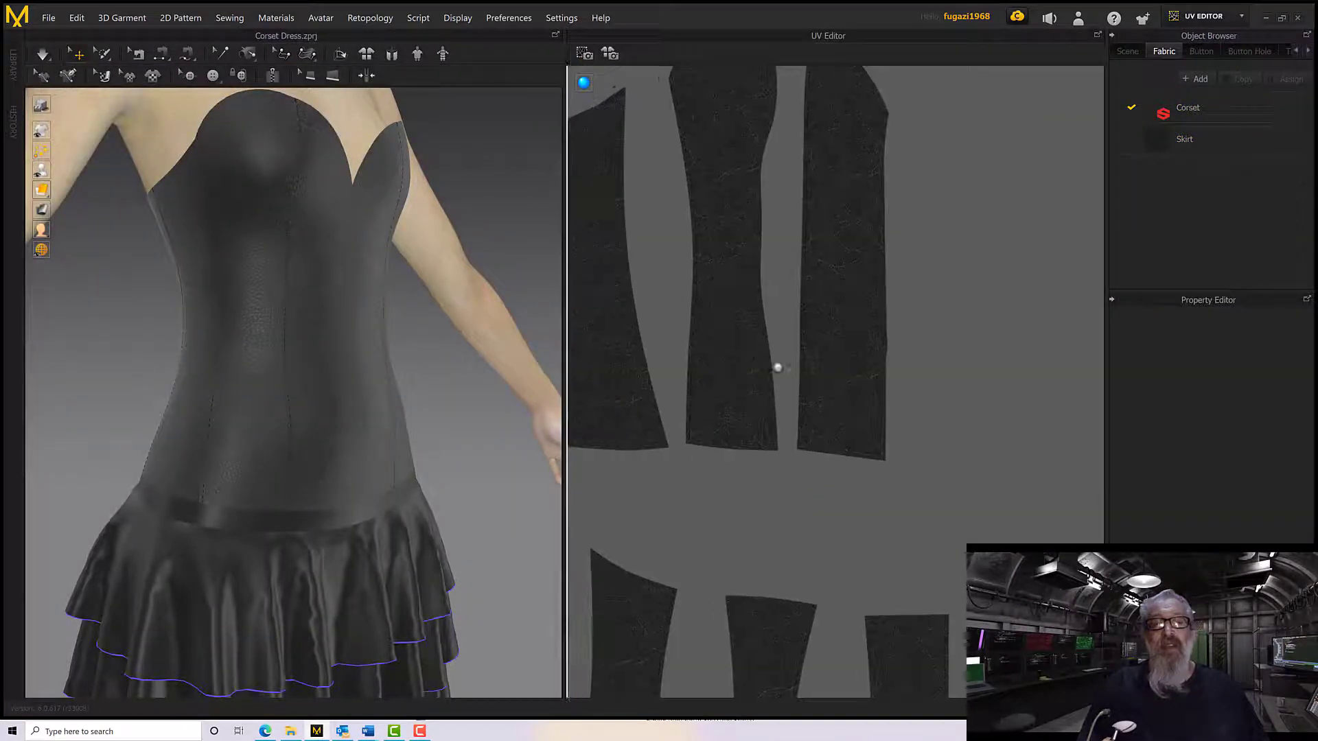
{"action": "scroll", "coordinate": [778, 367], "scroll_direction": "down", "scroll_amount": 2}
{"action": "scroll", "coordinate": [826, 371], "scroll_direction": "up", "scroll_amount": 5}
{"action": "scroll", "coordinate": [826, 370], "scroll_direction": "down", "scroll_amount": 5}
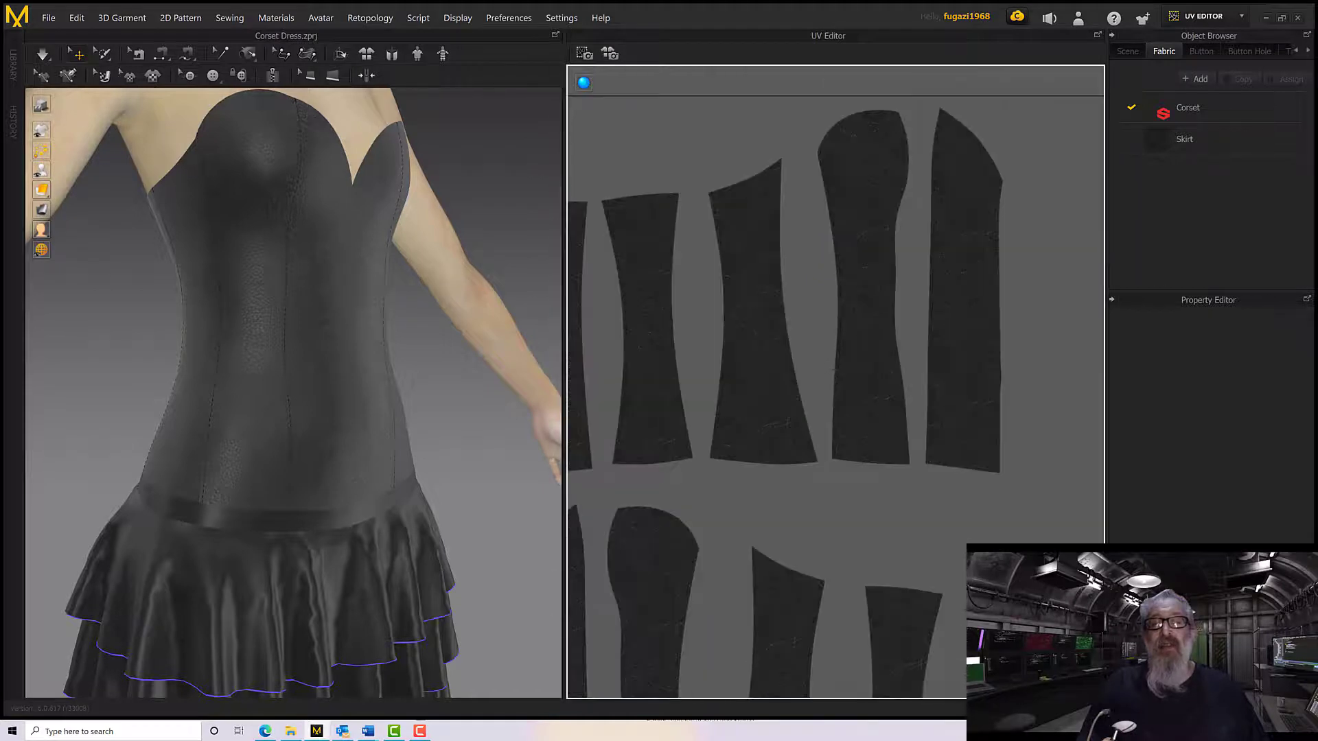
{"action": "scroll", "coordinate": [866, 358], "scroll_direction": "down", "scroll_amount": 5}
{"action": "middle_click_drag", "start_coordinate": [871, 361], "coordinate": [729, 340]}
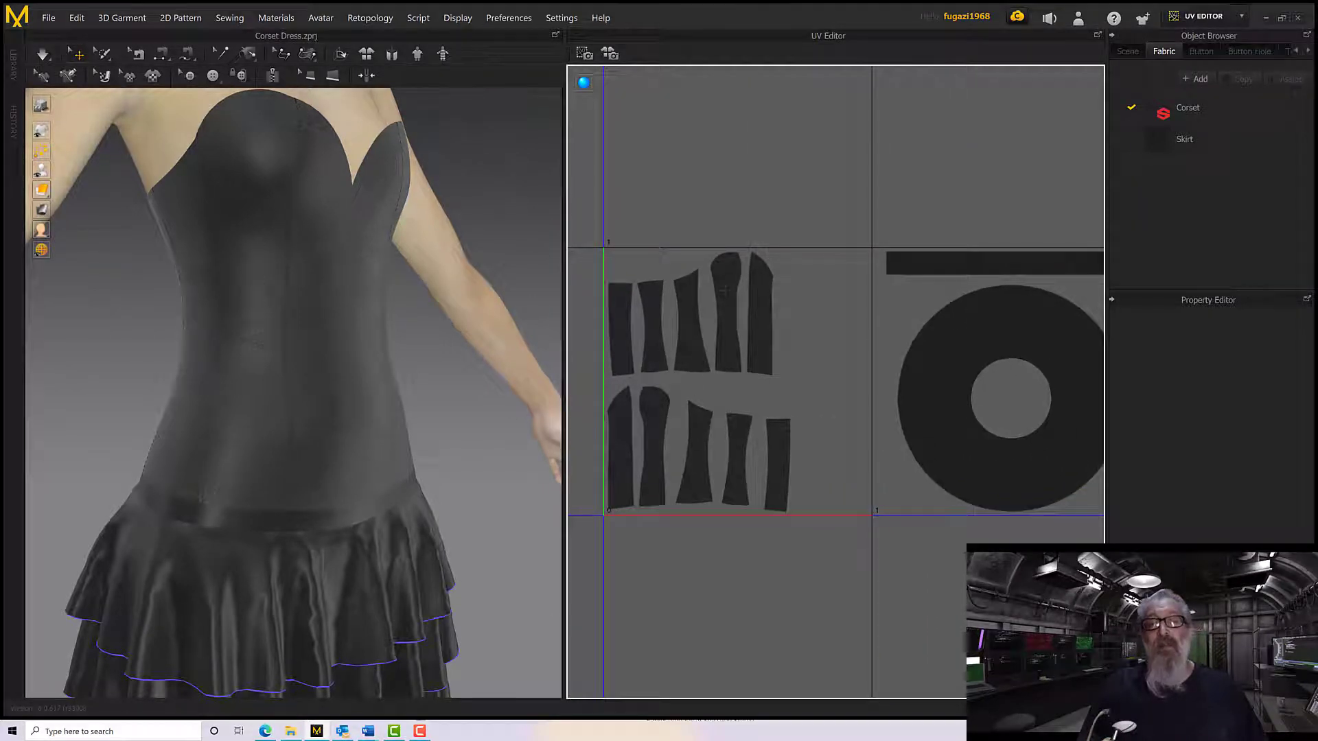
{"action": "middle_click_drag", "start_coordinate": [834, 388], "coordinate": [799, 374]}
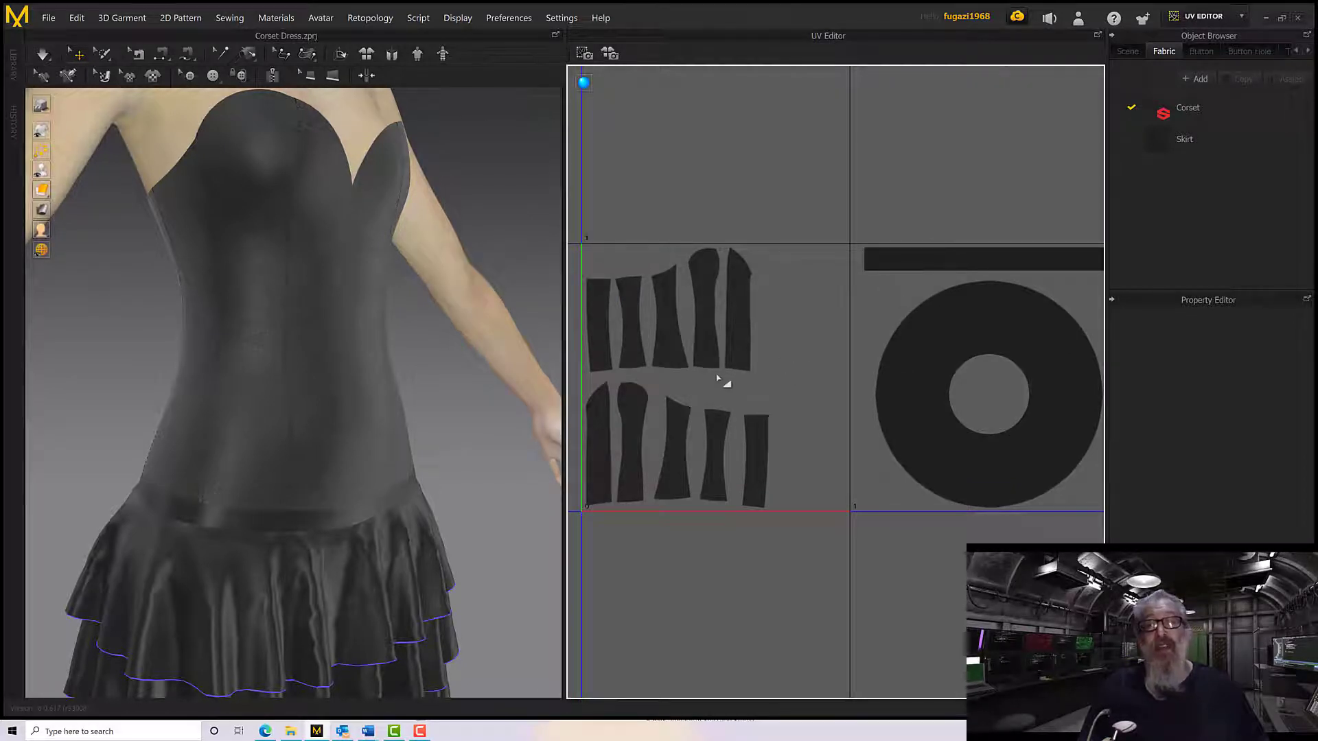
Change the UV Editor's texture display to the normal map.
{"action": "scroll", "coordinate": [721, 347], "scroll_direction": "down", "scroll_amount": 3}
{"action": "scroll", "coordinate": [726, 353], "scroll_direction": "up", "scroll_amount": 4}
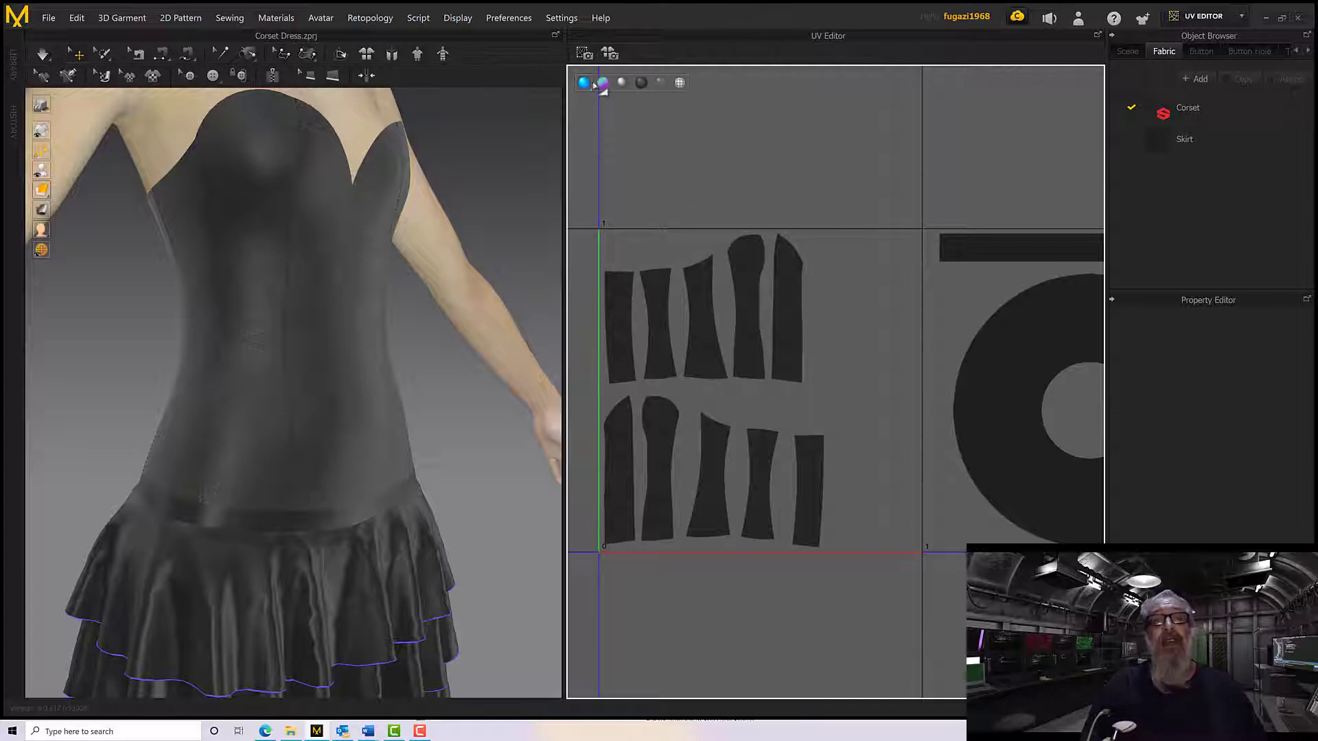
{"action": "left_click", "coordinate": [602, 84]}
{"action": "scroll", "coordinate": [776, 256], "scroll_direction": "down", "scroll_amount": 3}
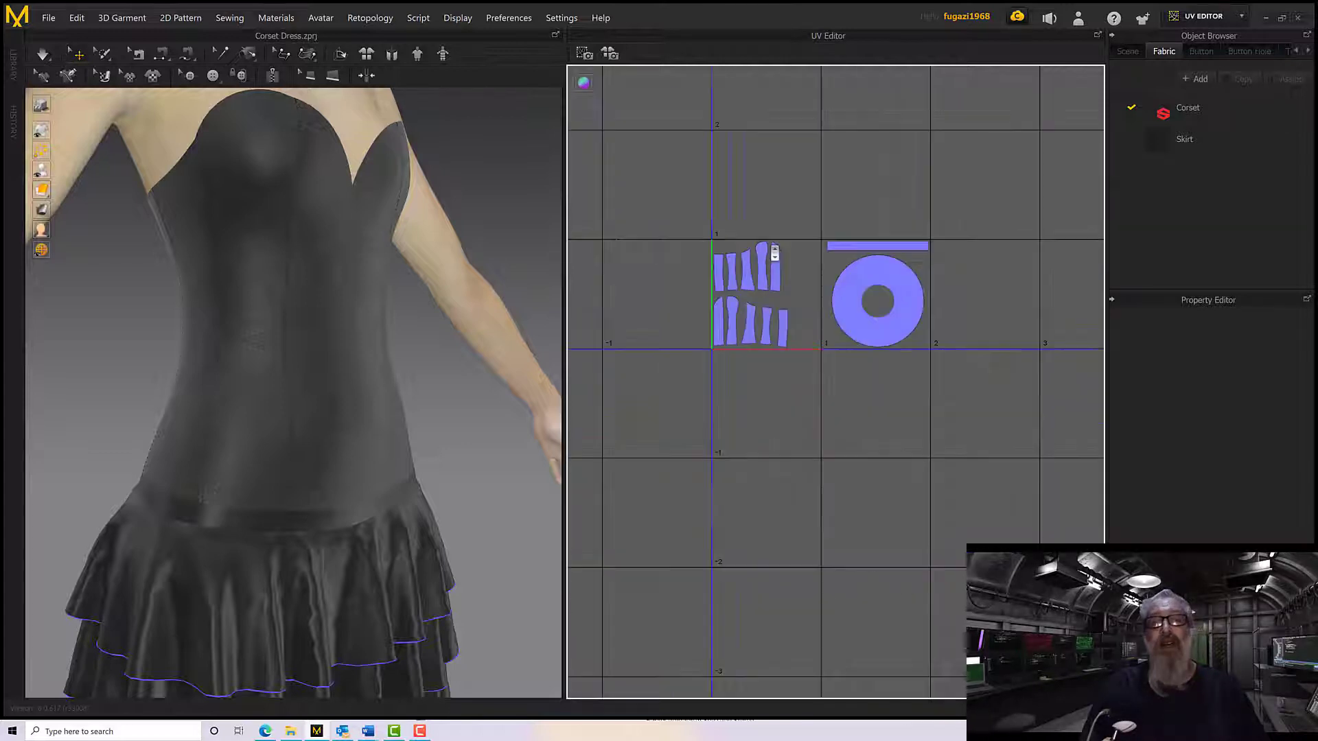
Examine the normal map along the edges of the corset panels in the UV Editor for topstitch detail.
{"action": "scroll", "coordinate": [774, 253], "scroll_direction": "up", "scroll_amount": 8}
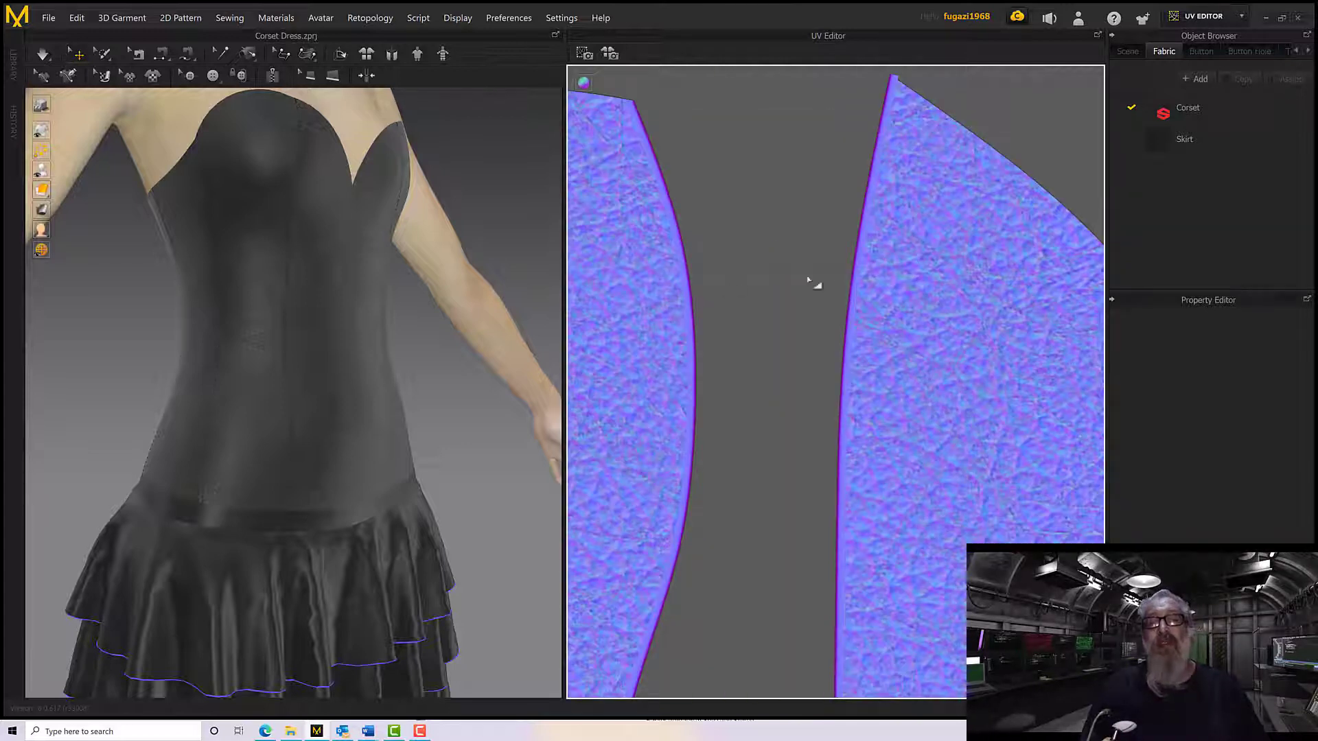
{"action": "scroll", "coordinate": [794, 286], "scroll_direction": "down", "scroll_amount": 3}
{"action": "scroll", "coordinate": [794, 286], "scroll_direction": "up", "scroll_amount": 5}
{"action": "scroll", "coordinate": [795, 286], "scroll_direction": "down", "scroll_amount": 5}
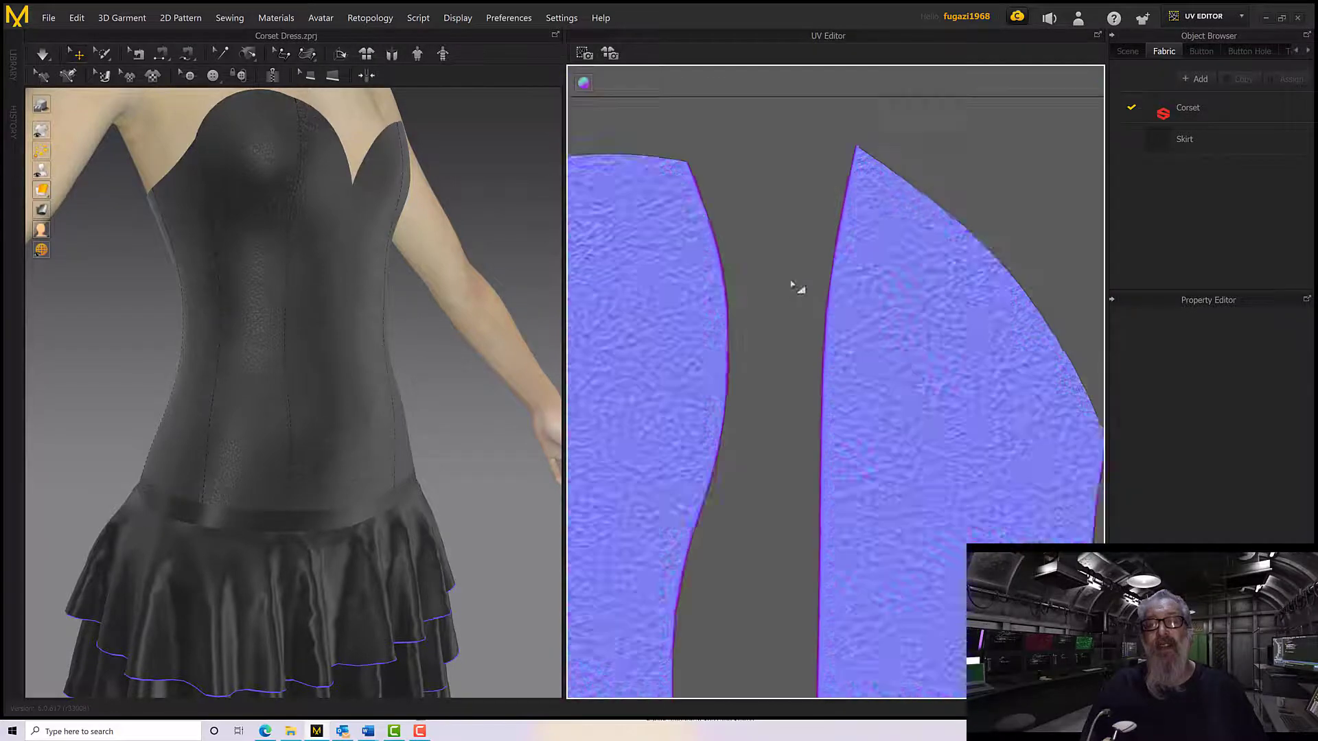
{"action": "scroll", "coordinate": [833, 293], "scroll_direction": "down", "scroll_amount": 2}
{"action": "scroll", "coordinate": [833, 294], "scroll_direction": "up", "scroll_amount": 6}
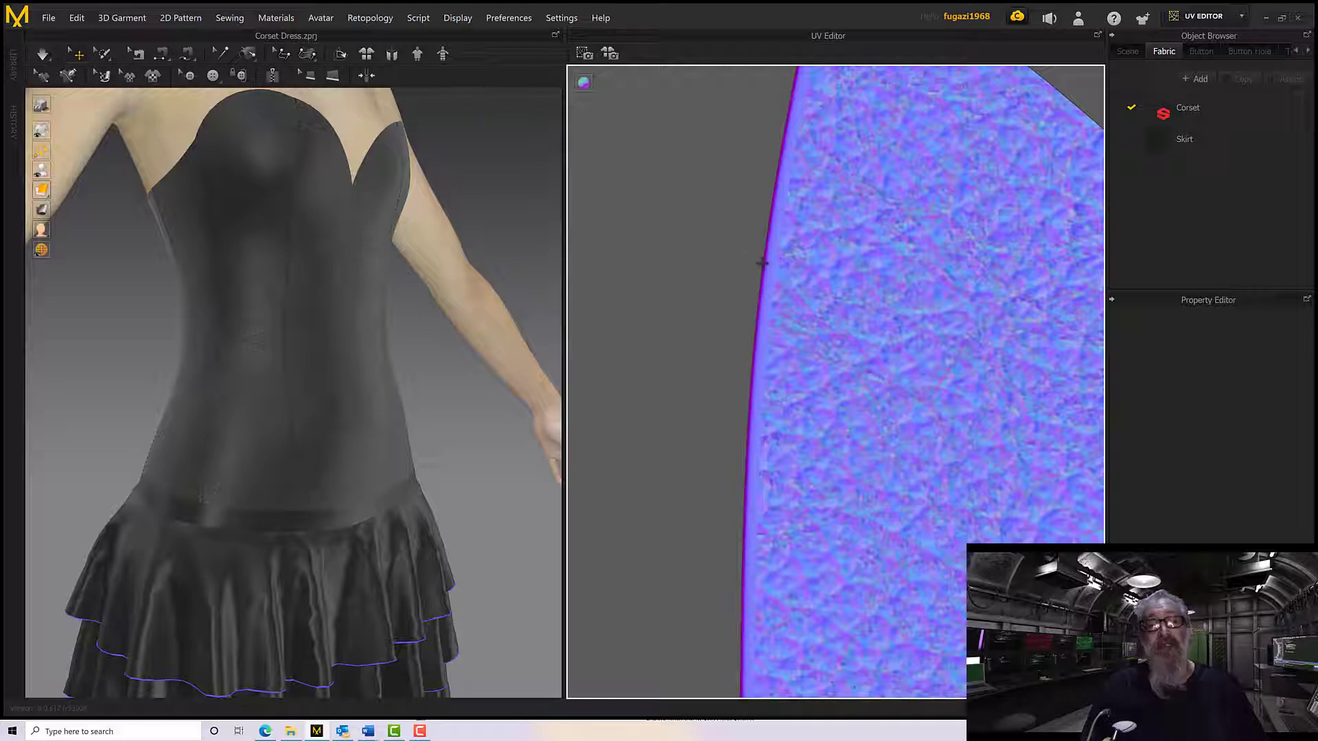
{"action": "scroll", "coordinate": [724, 277], "scroll_direction": "down", "scroll_amount": 6}
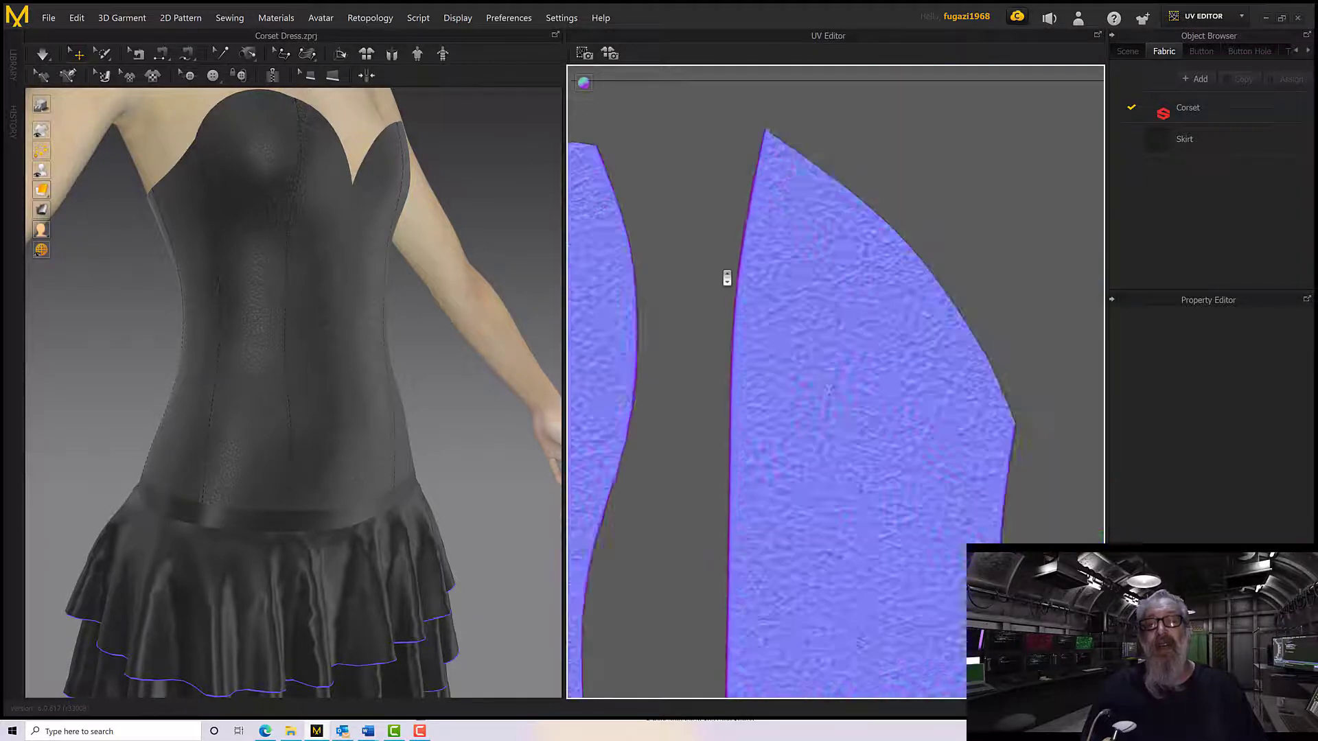
{"action": "scroll", "coordinate": [756, 281], "scroll_direction": "down", "scroll_amount": 2}
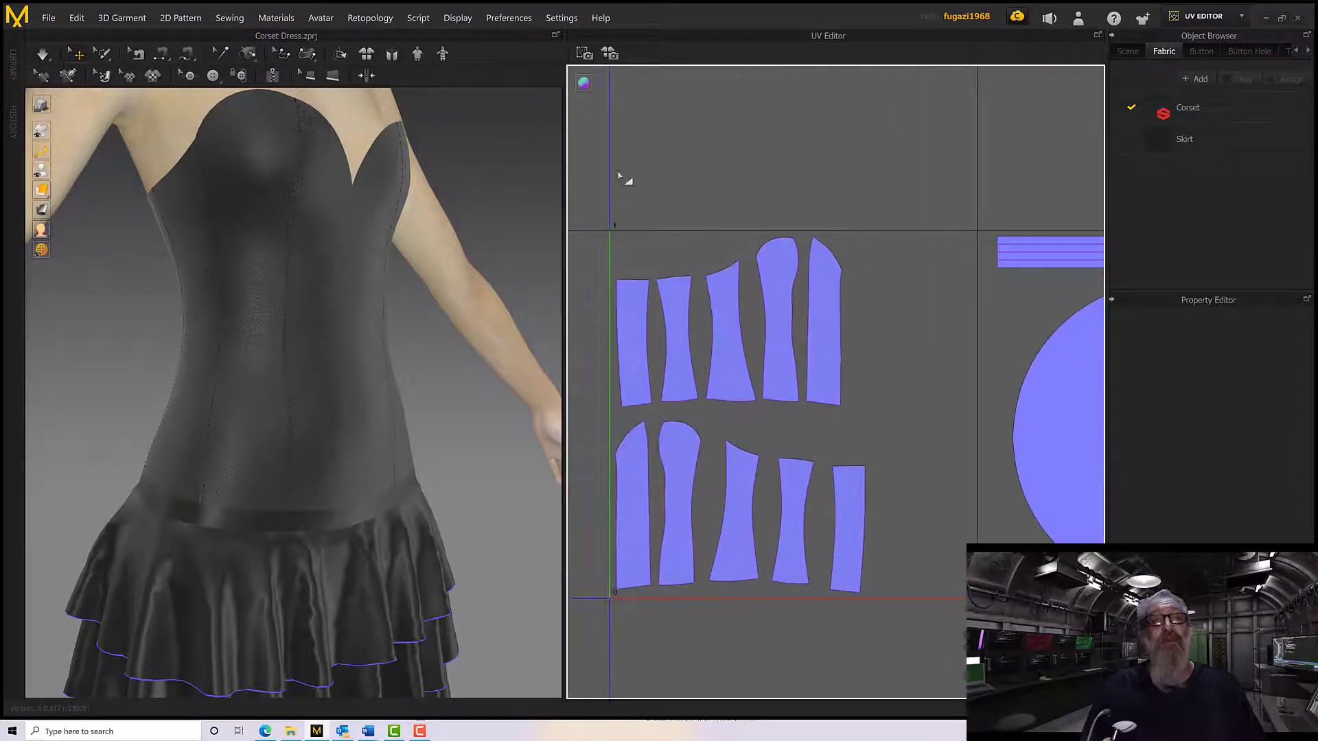
{"action": "scroll", "coordinate": [712, 244], "scroll_direction": "down", "scroll_amount": 2}
{"action": "scroll", "coordinate": [707, 239], "scroll_direction": "up", "scroll_amount": 4}
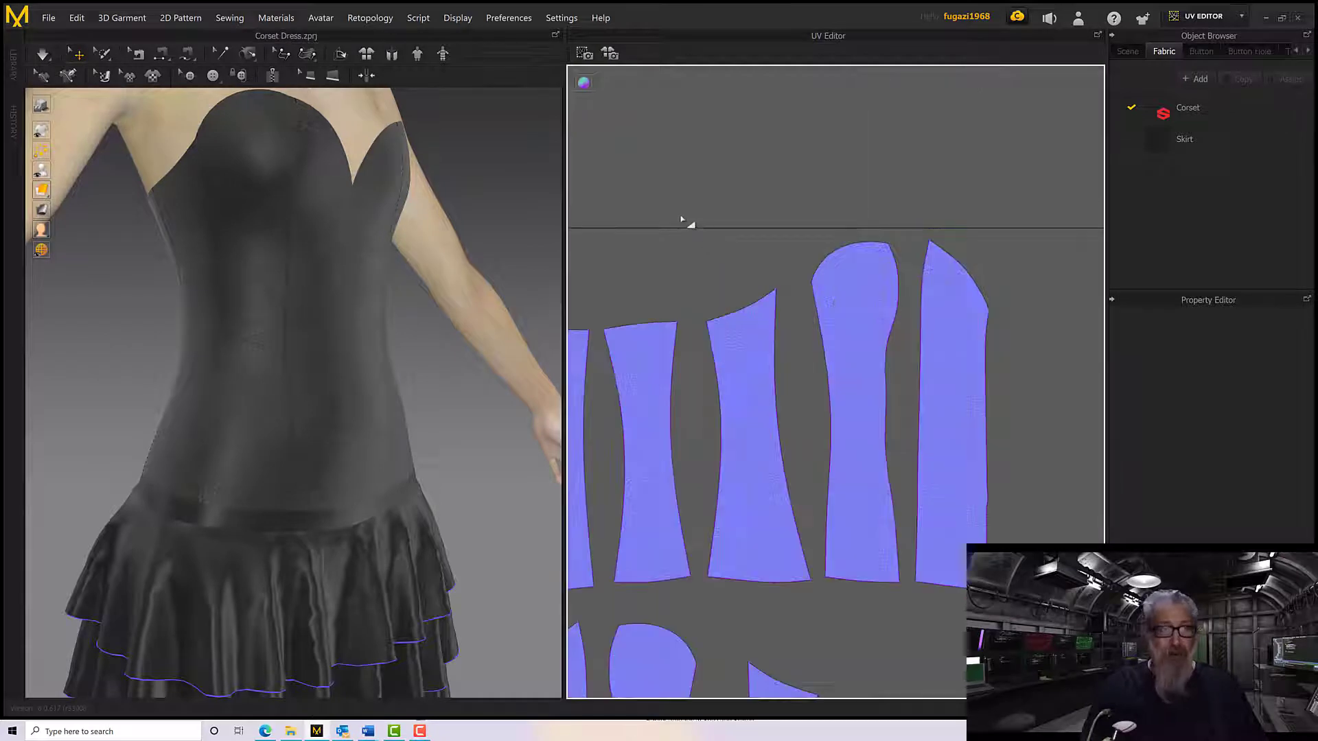
Bake the diffuse, metalness, normal and roughness maps of all tiles at 4096 pixels to DressTextures.png in the Baking MD Stitches folder.
{"action": "left_click", "coordinate": [611, 55]}
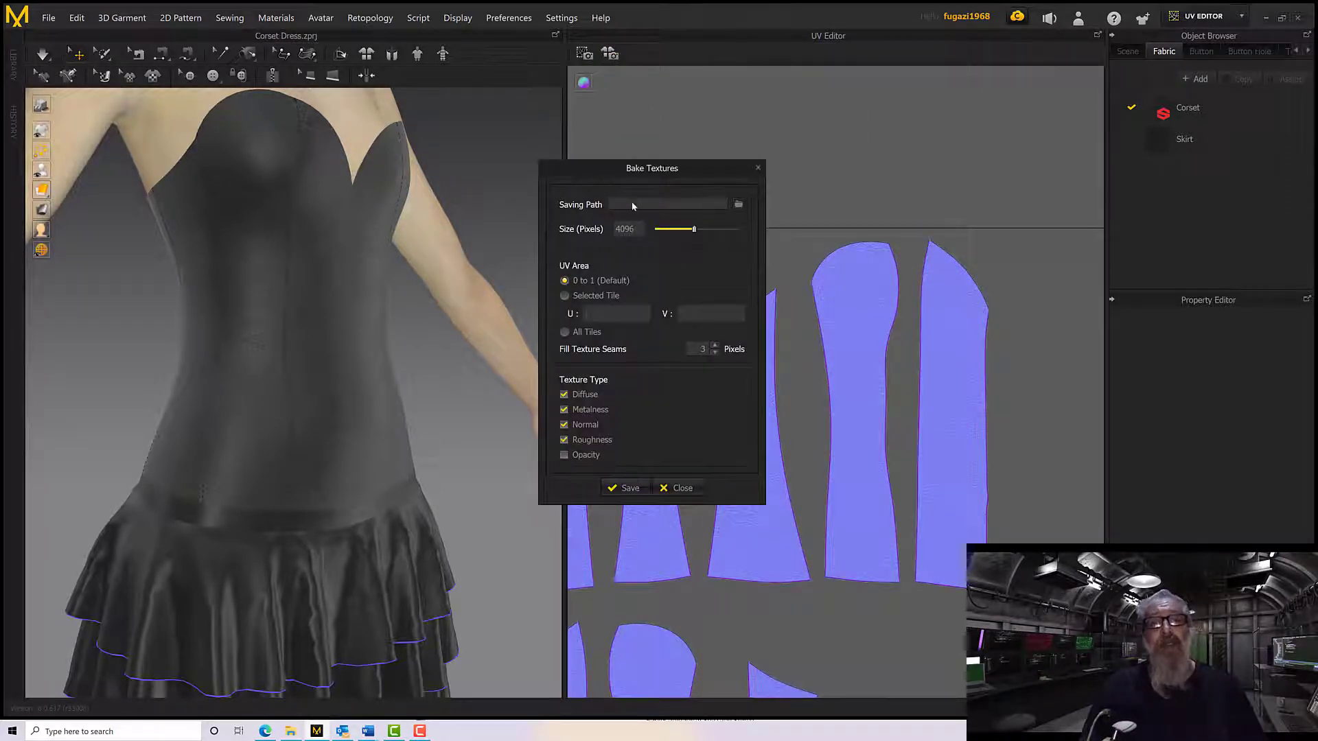
{"action": "left_click", "coordinate": [739, 204]}
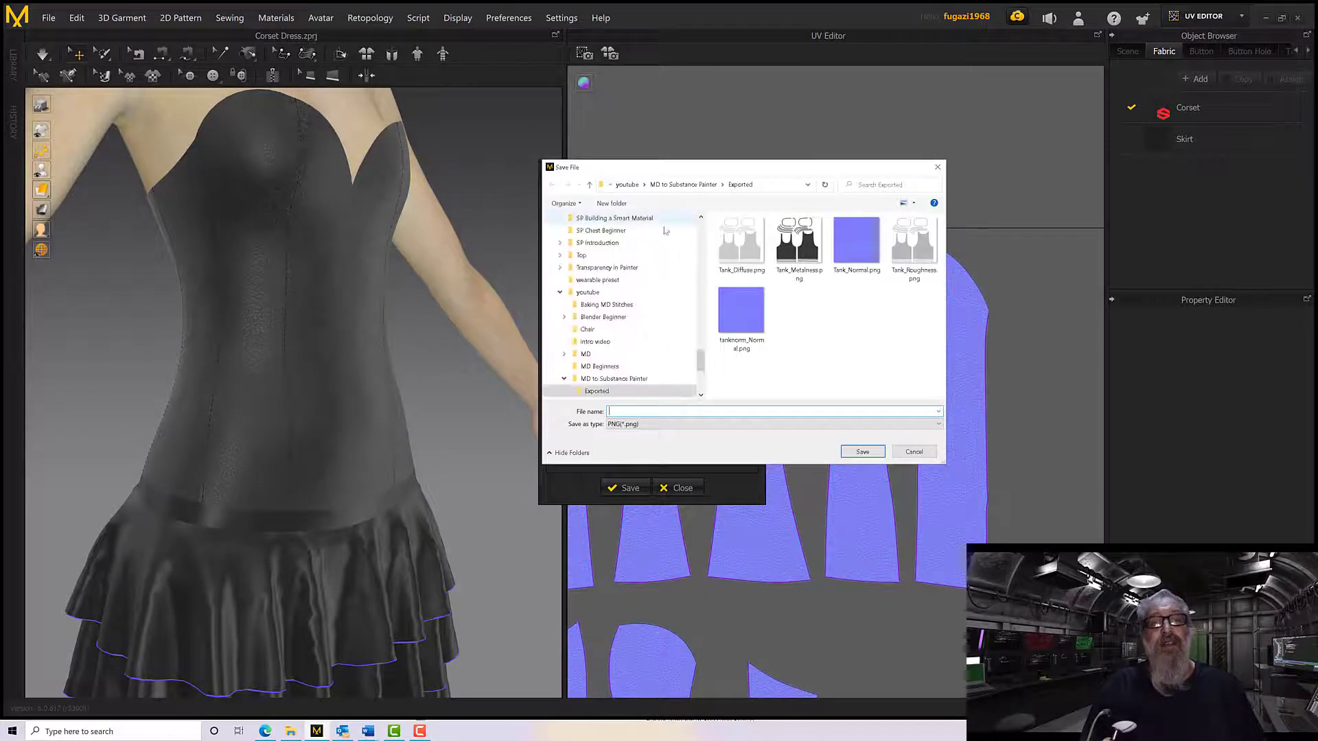
{"action": "left_click", "coordinate": [628, 185]}
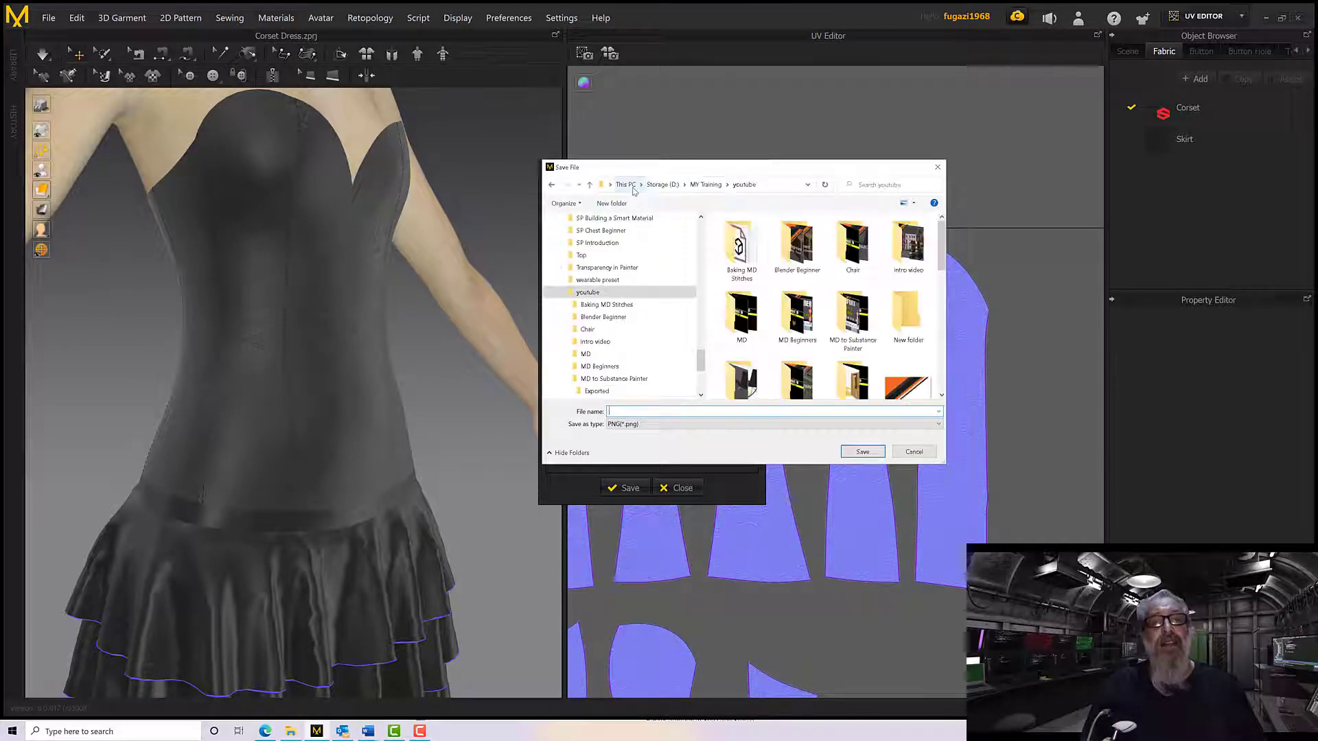
{"action": "double_click", "coordinate": [728, 249]}
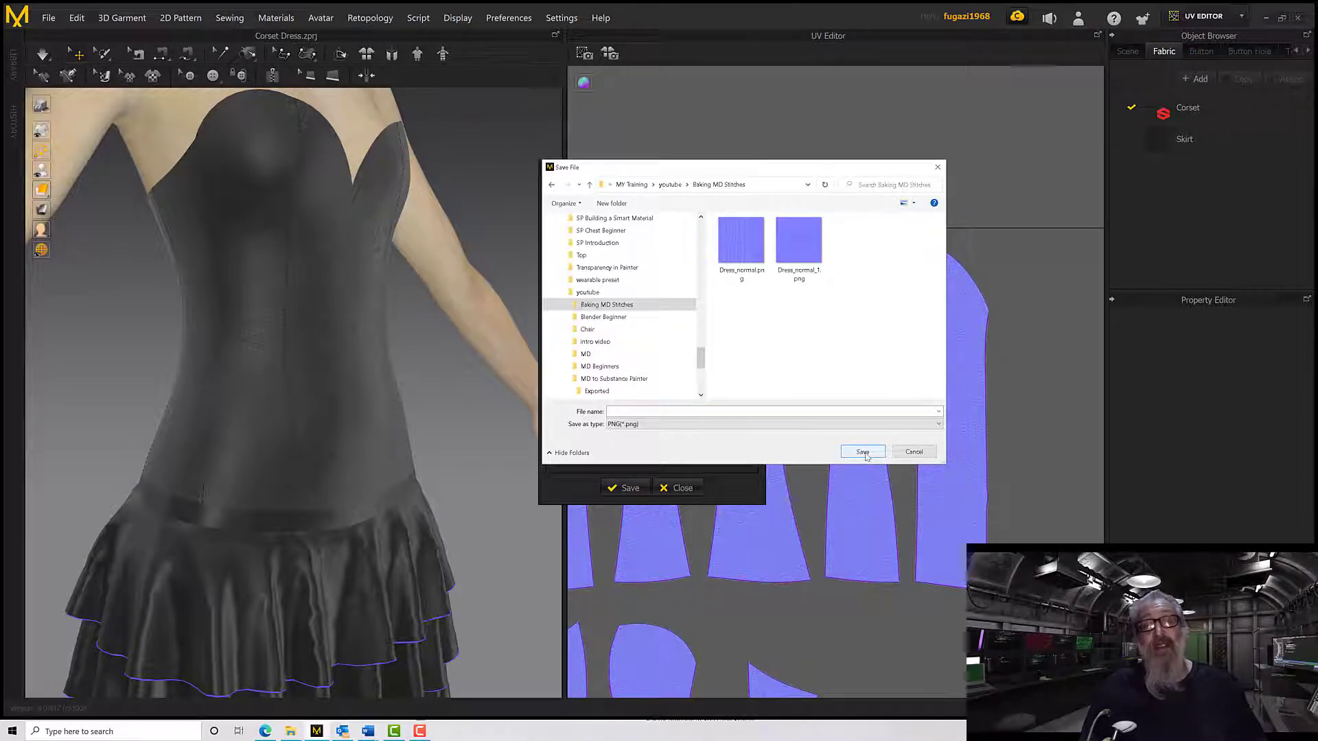
{"action": "left_click", "coordinate": [696, 411]}
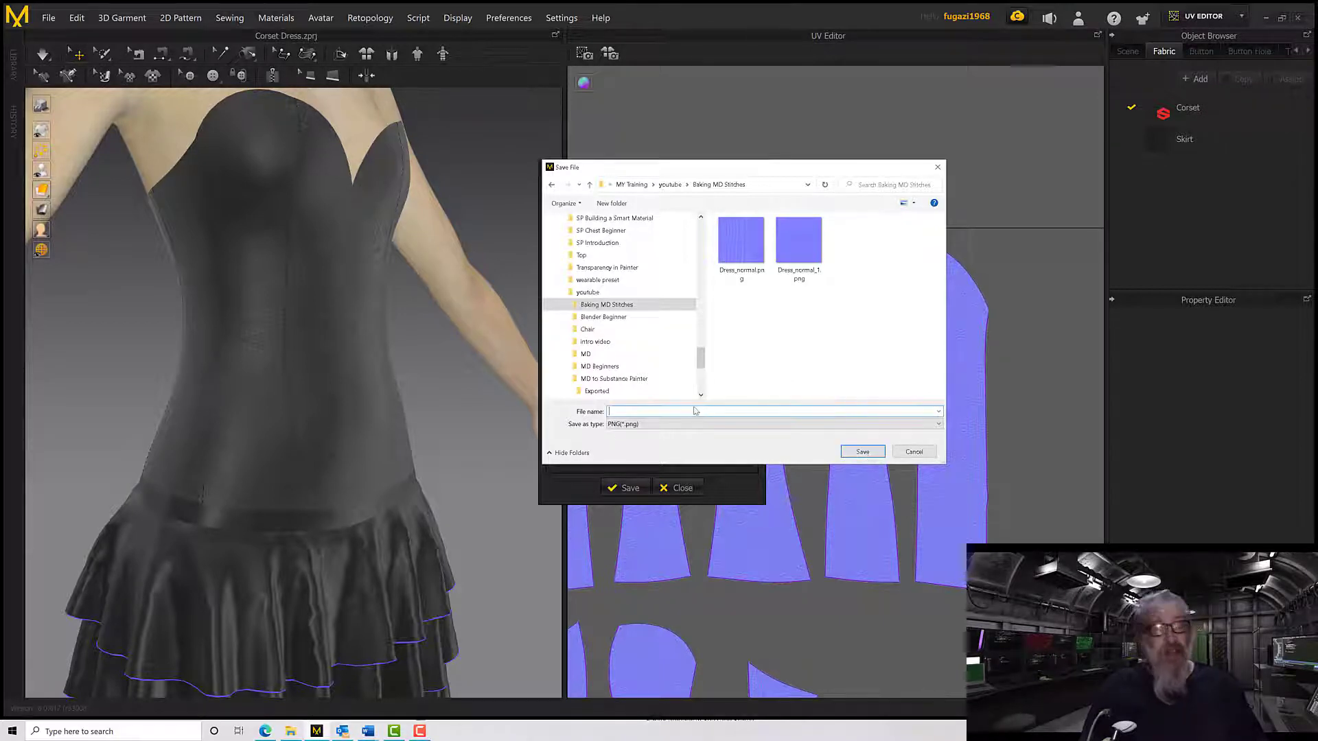
{"action": "type", "text": "Dre"}
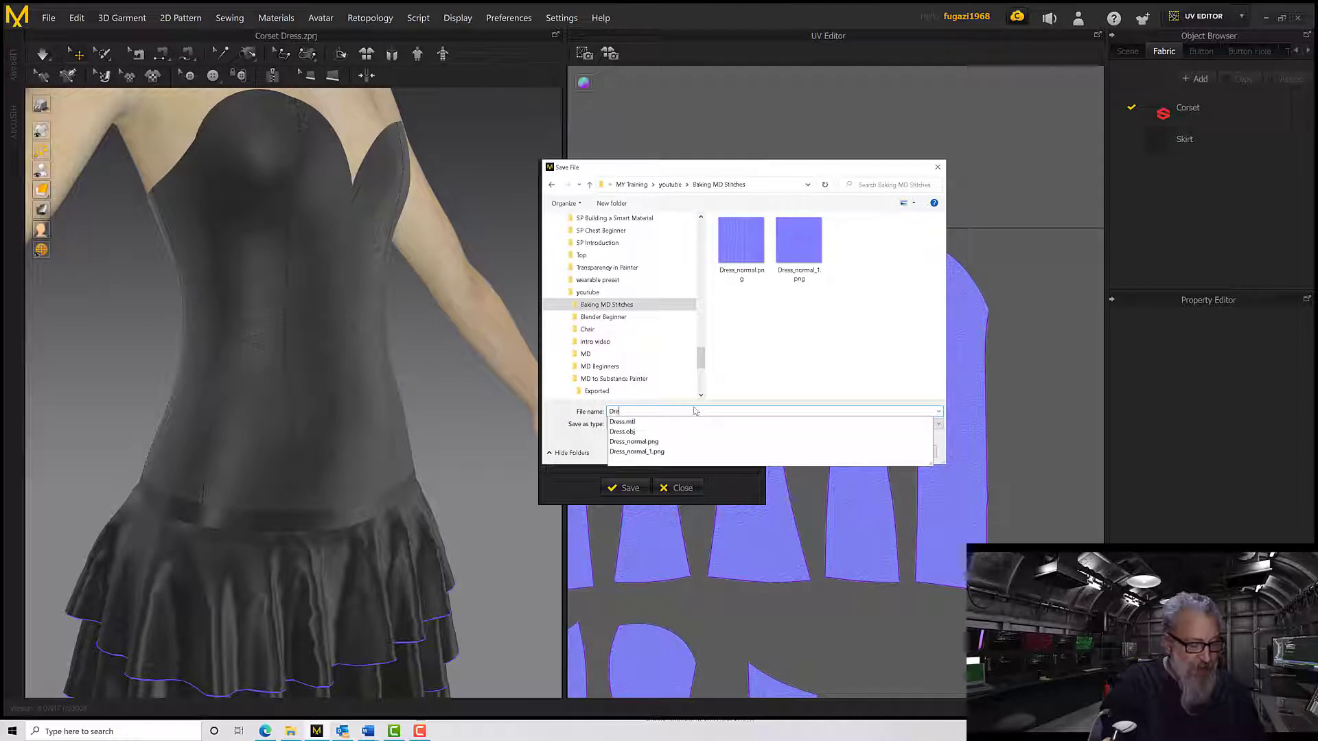
{"action": "type", "text": "ssTextures"}
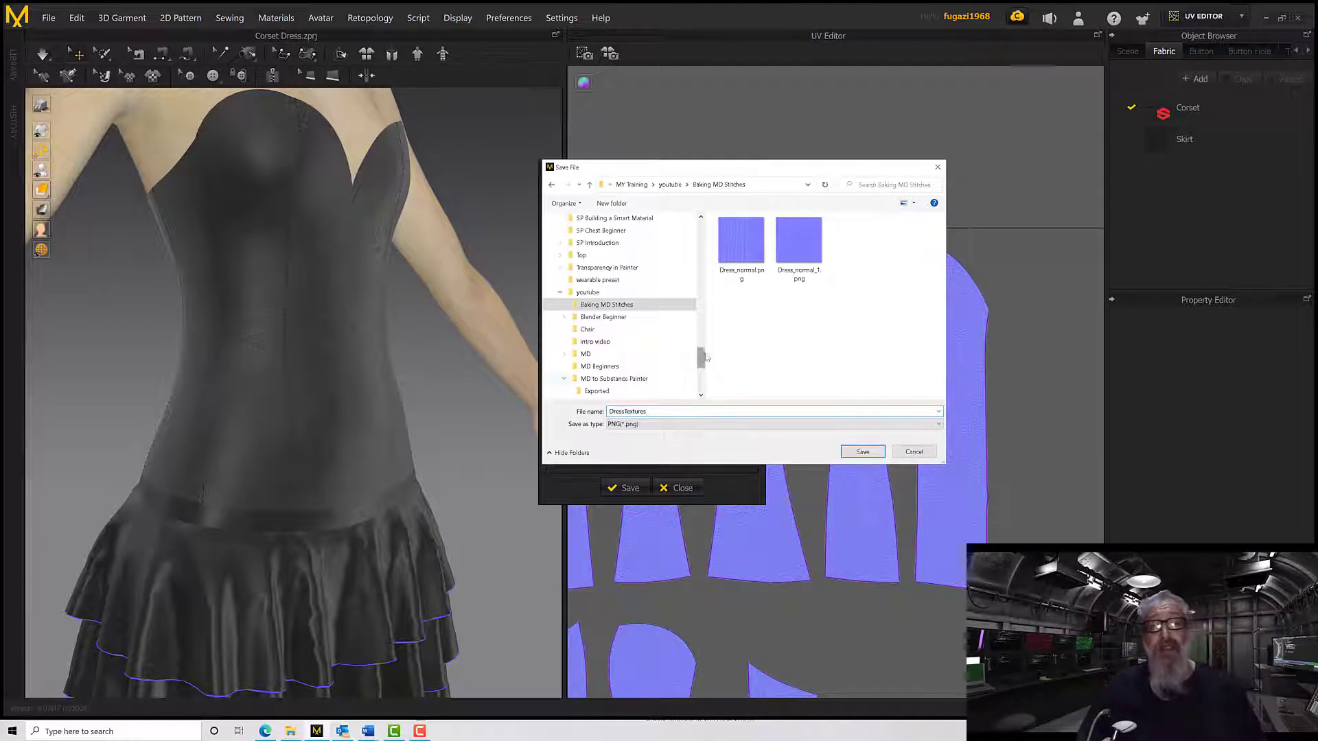
{"action": "left_click", "coordinate": [862, 452]}
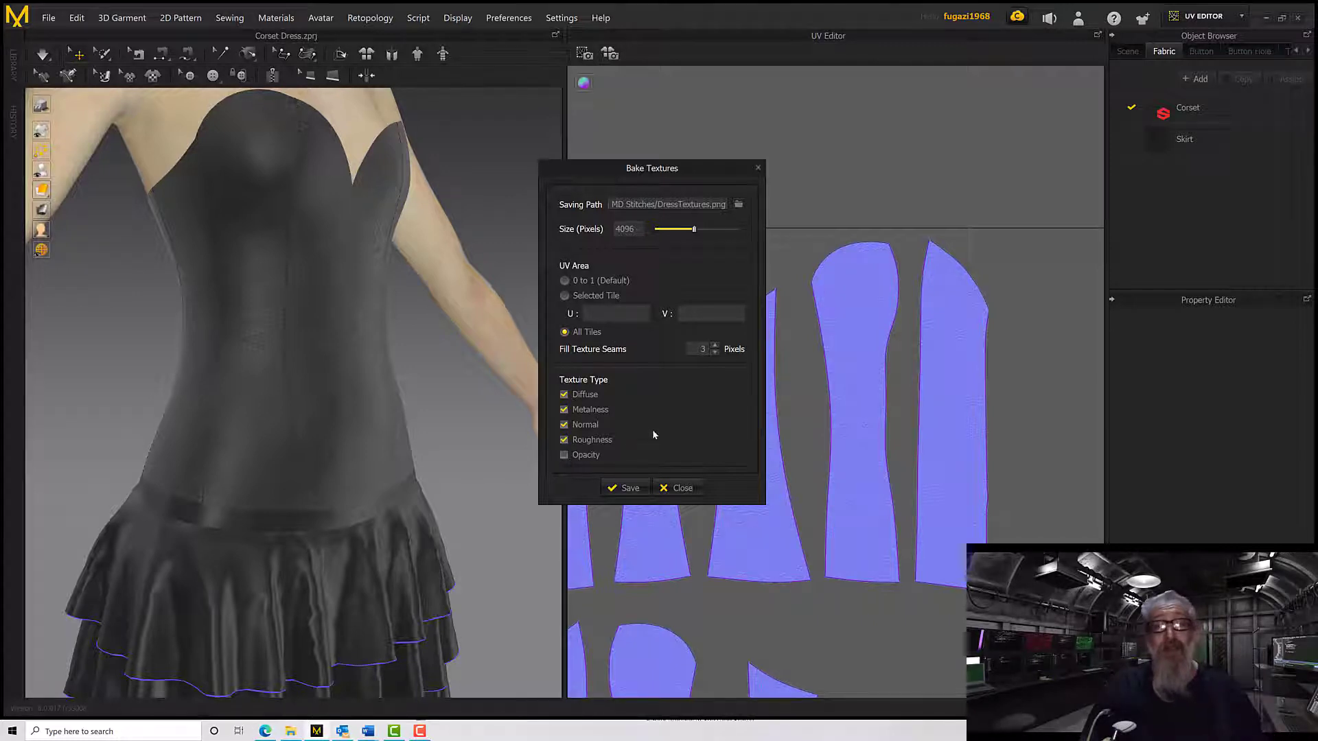
{"action": "left_click", "coordinate": [637, 489]}
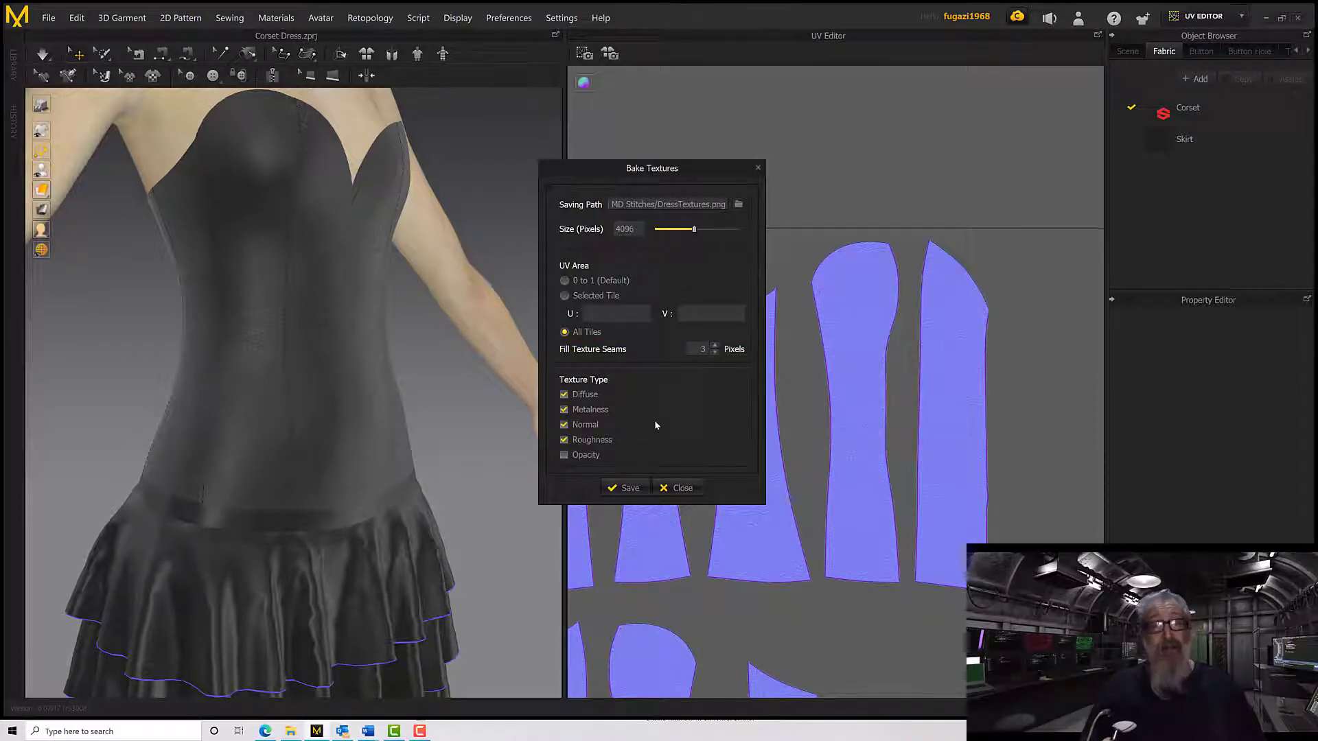
{"action": "left_click", "coordinate": [679, 488]}
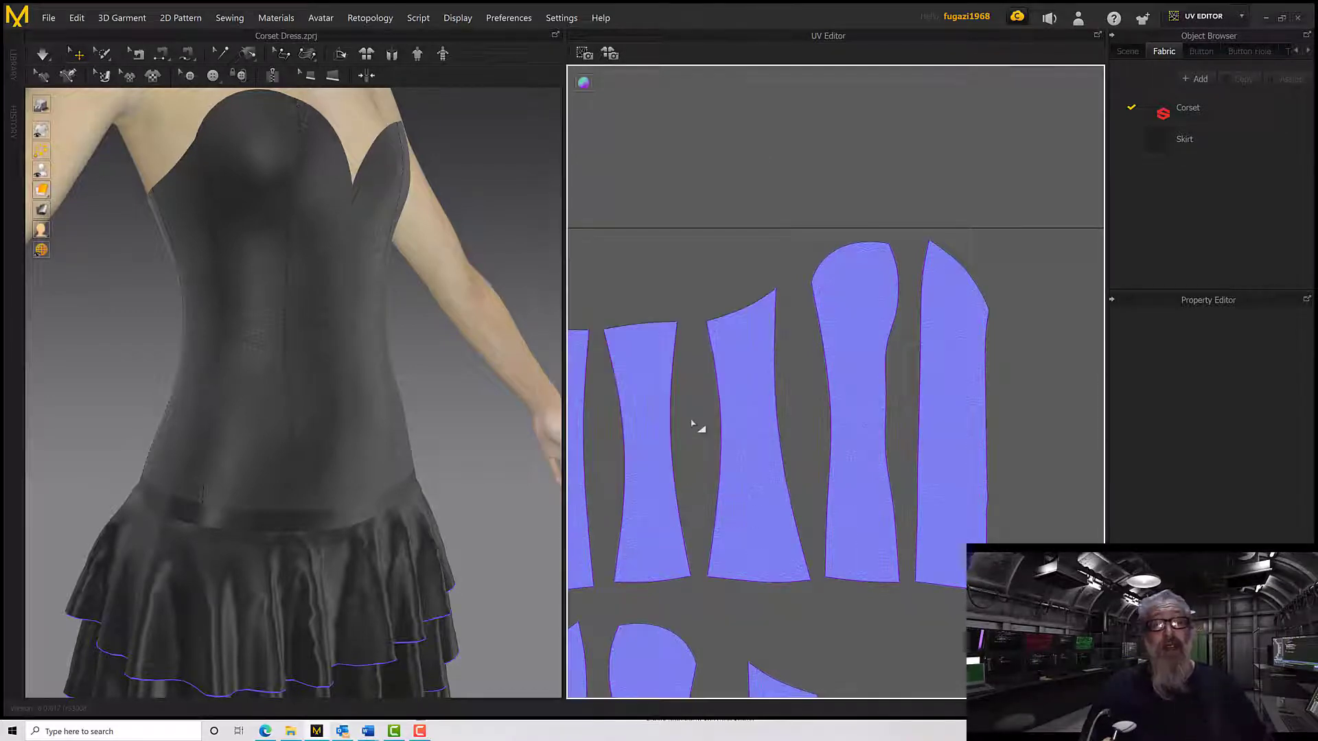
{"action": "scroll", "coordinate": [692, 426], "scroll_direction": "down", "scroll_amount": 2}
{"action": "scroll", "coordinate": [692, 425], "scroll_direction": "up", "scroll_amount": 6}
{"action": "scroll", "coordinate": [693, 426], "scroll_direction": "down", "scroll_amount": 5}
{"action": "middle_click_drag", "start_coordinate": [694, 426], "coordinate": [738, 278]}
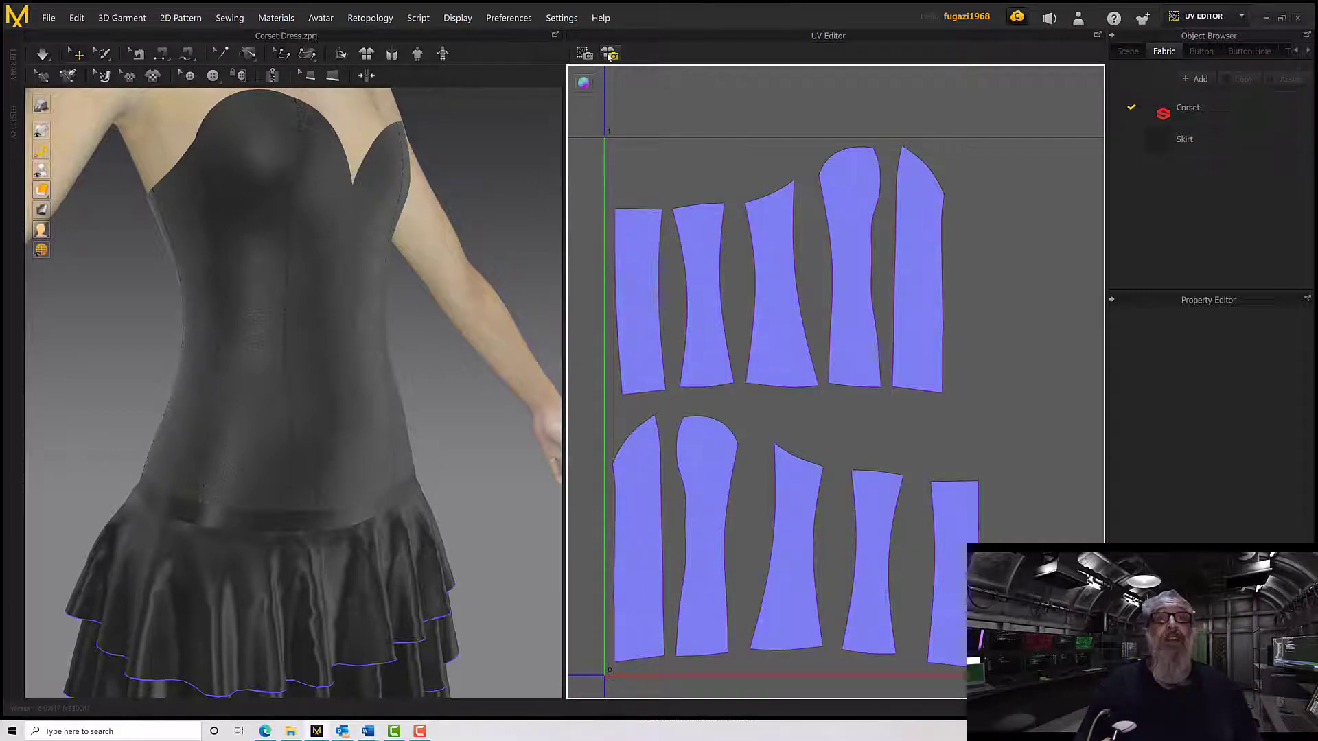
{"action": "left_click", "coordinate": [609, 53]}
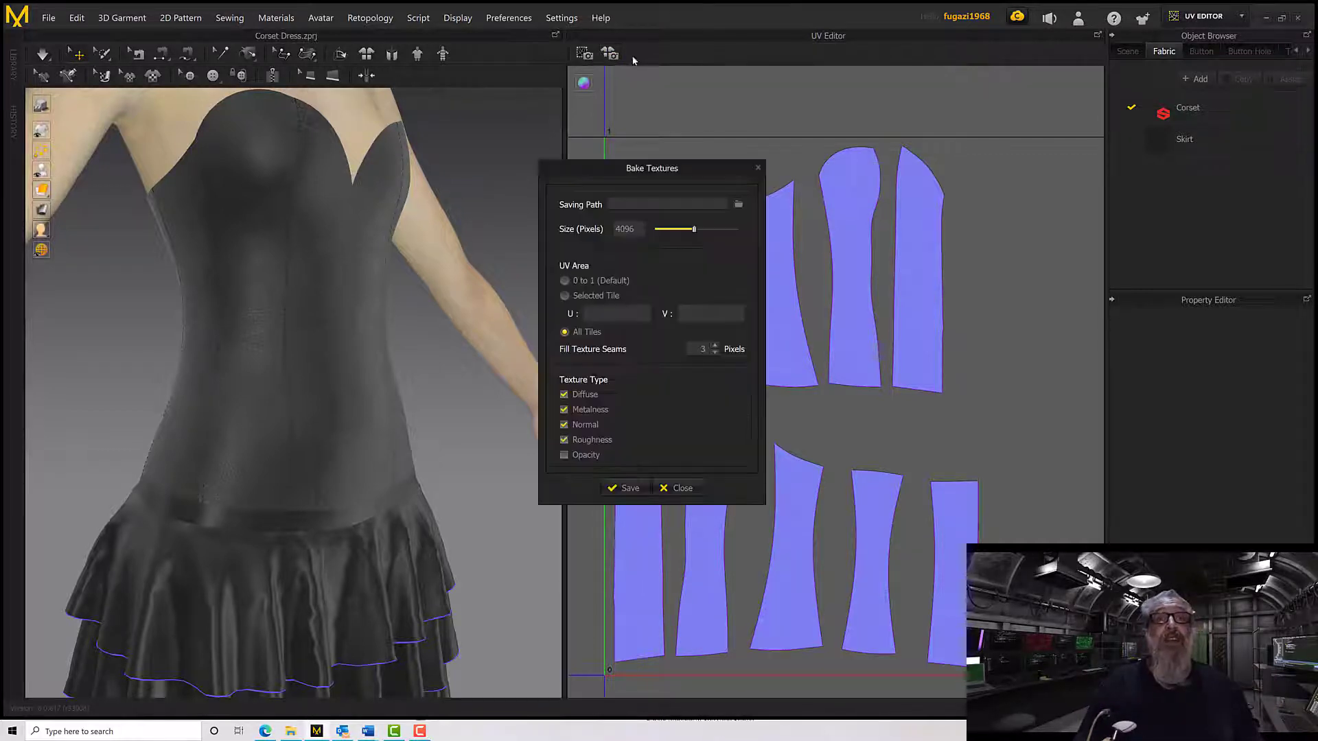
{"action": "left_click", "coordinate": [757, 167]}
Change the UV Editor's texture display to the diffuse map and examine the topstitches along the corset panel edges.
{"action": "mouse_move", "coordinate": [584, 83]}
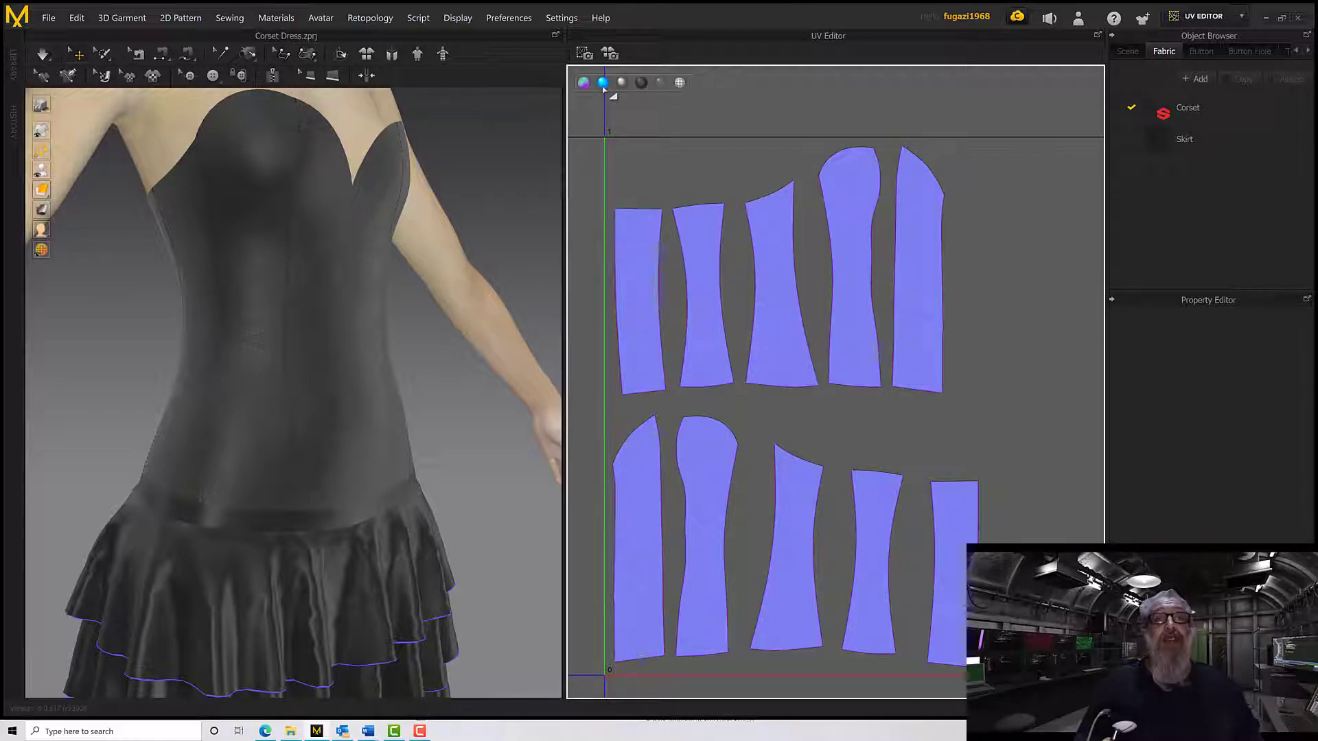
{"action": "left_click", "coordinate": [603, 83]}
{"action": "scroll", "coordinate": [671, 257], "scroll_direction": "down", "scroll_amount": 3}
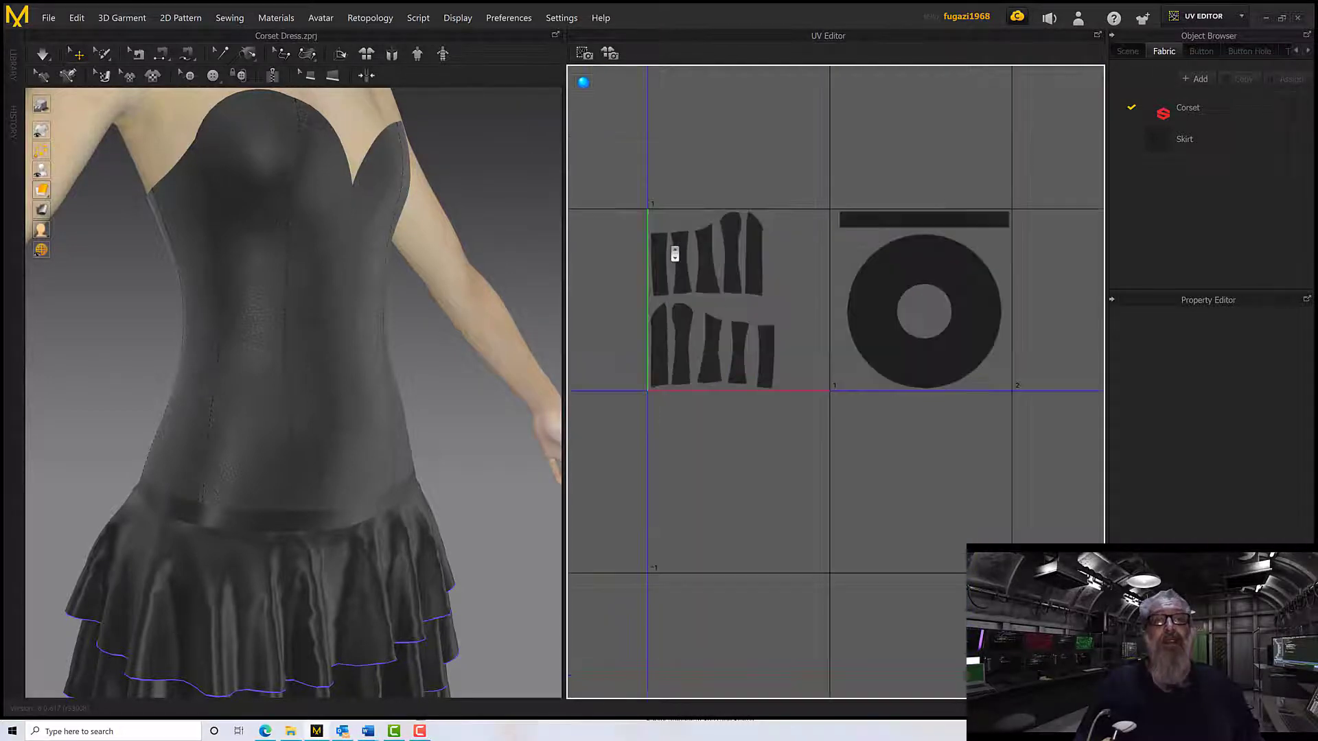
{"action": "scroll", "coordinate": [669, 248], "scroll_direction": "up", "scroll_amount": 10}
{"action": "middle_click_drag", "start_coordinate": [779, 253], "coordinate": [665, 255]}
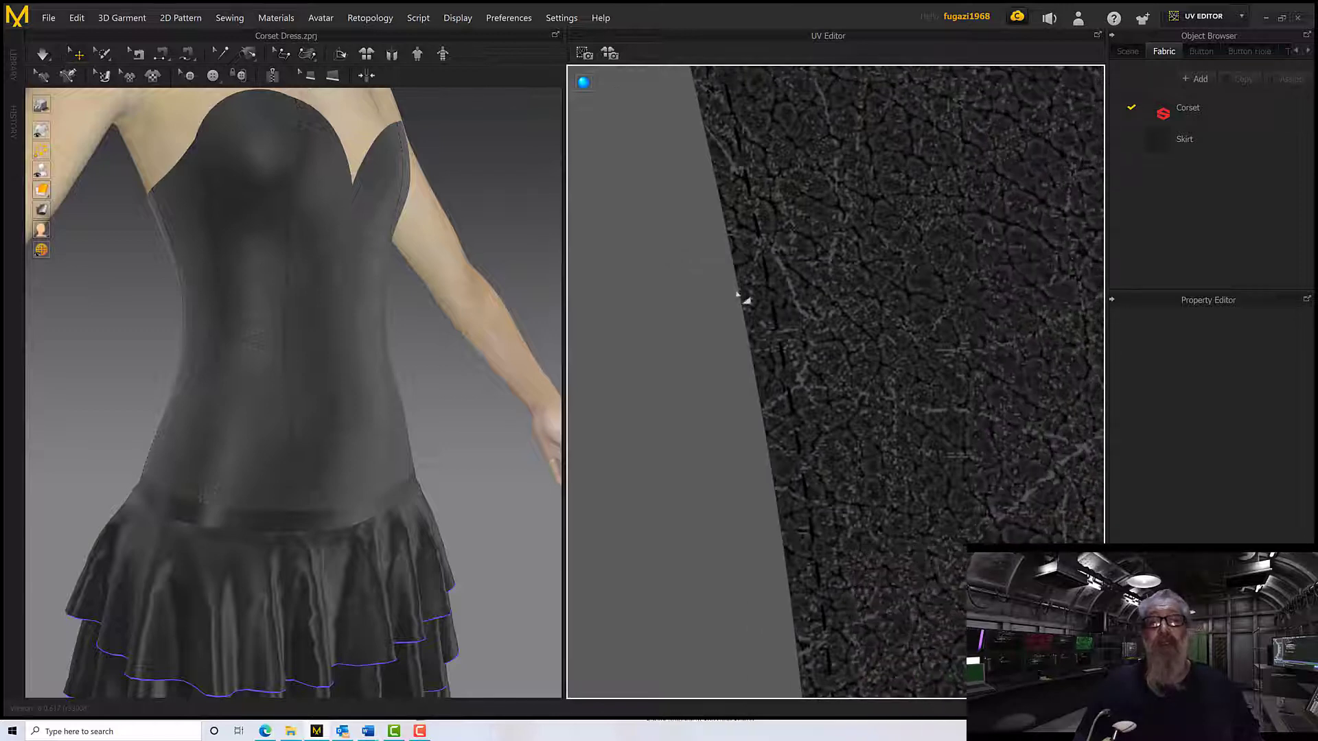
{"action": "scroll", "coordinate": [783, 311], "scroll_direction": "up", "scroll_amount": 3}
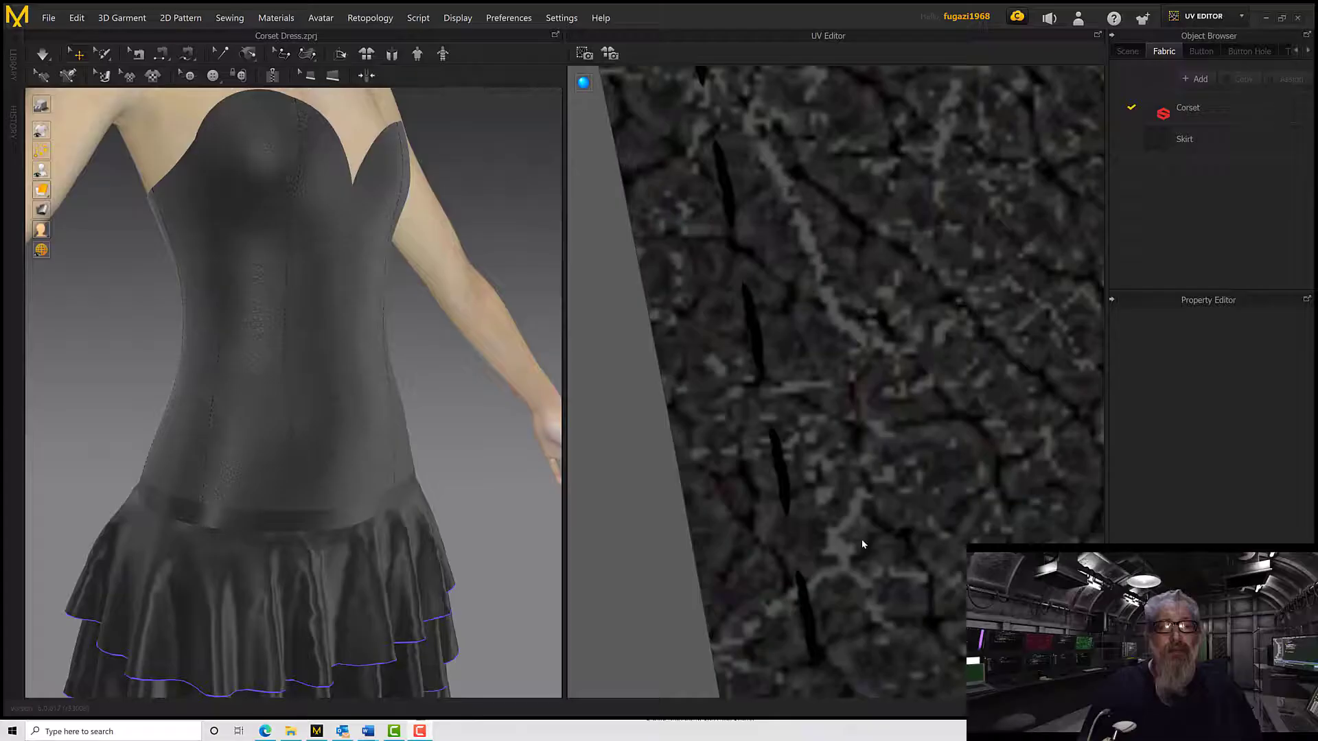
{"action": "scroll", "coordinate": [787, 543], "scroll_direction": "down", "scroll_amount": 10}
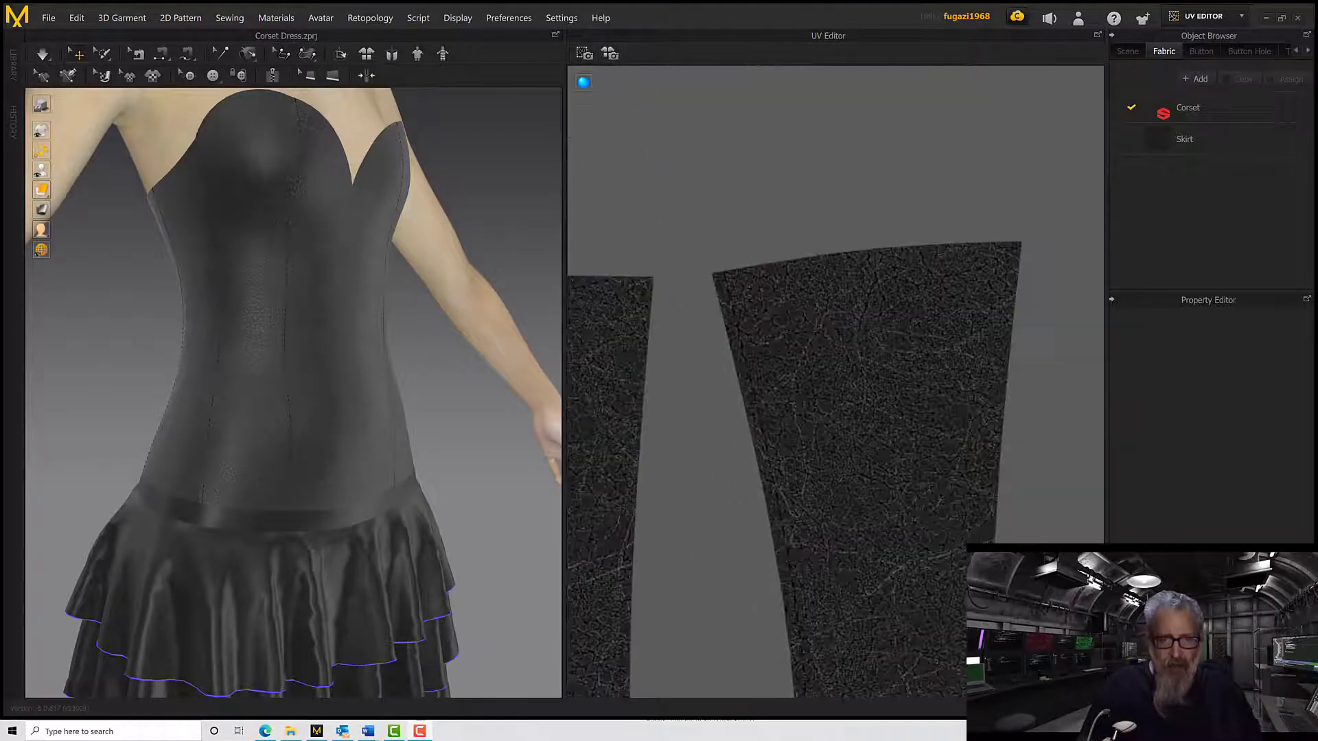
{"action": "scroll", "coordinate": [783, 447], "scroll_direction": "down", "scroll_amount": 10}
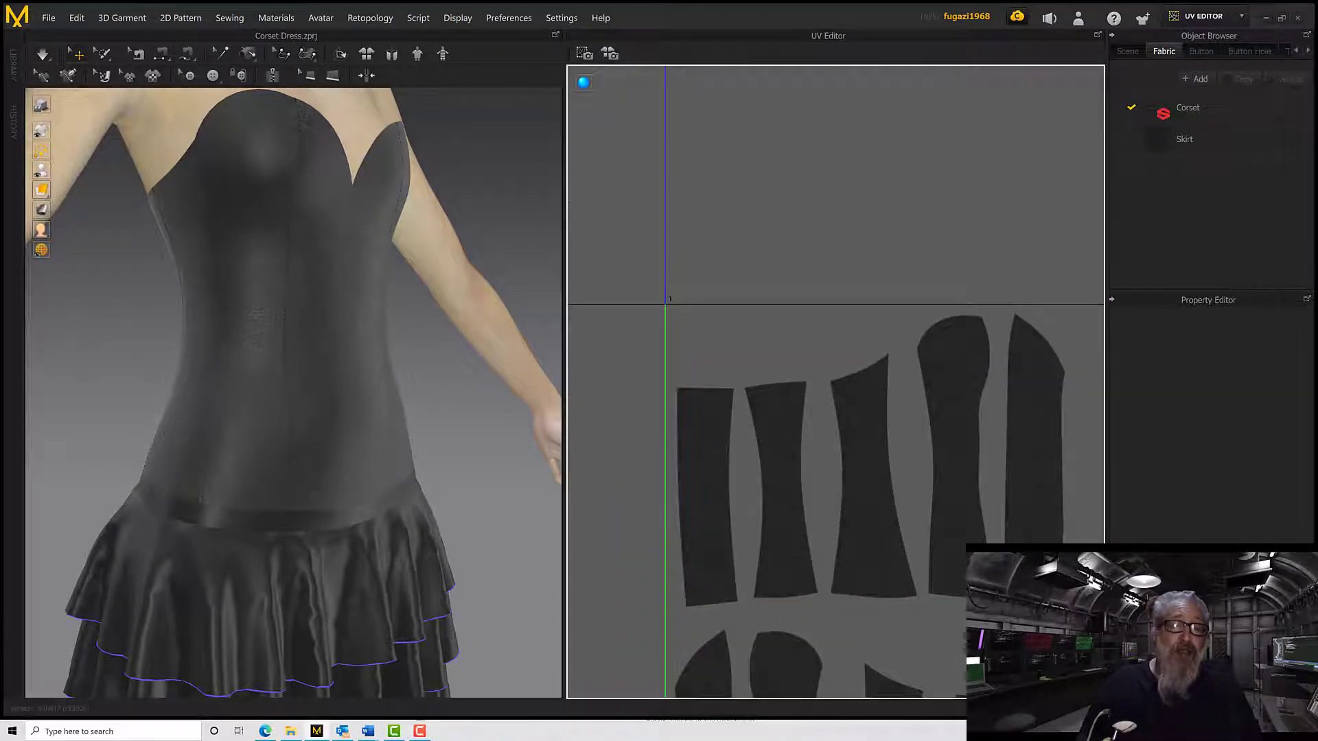
{"action": "scroll", "coordinate": [783, 466], "scroll_direction": "up", "scroll_amount": 5}
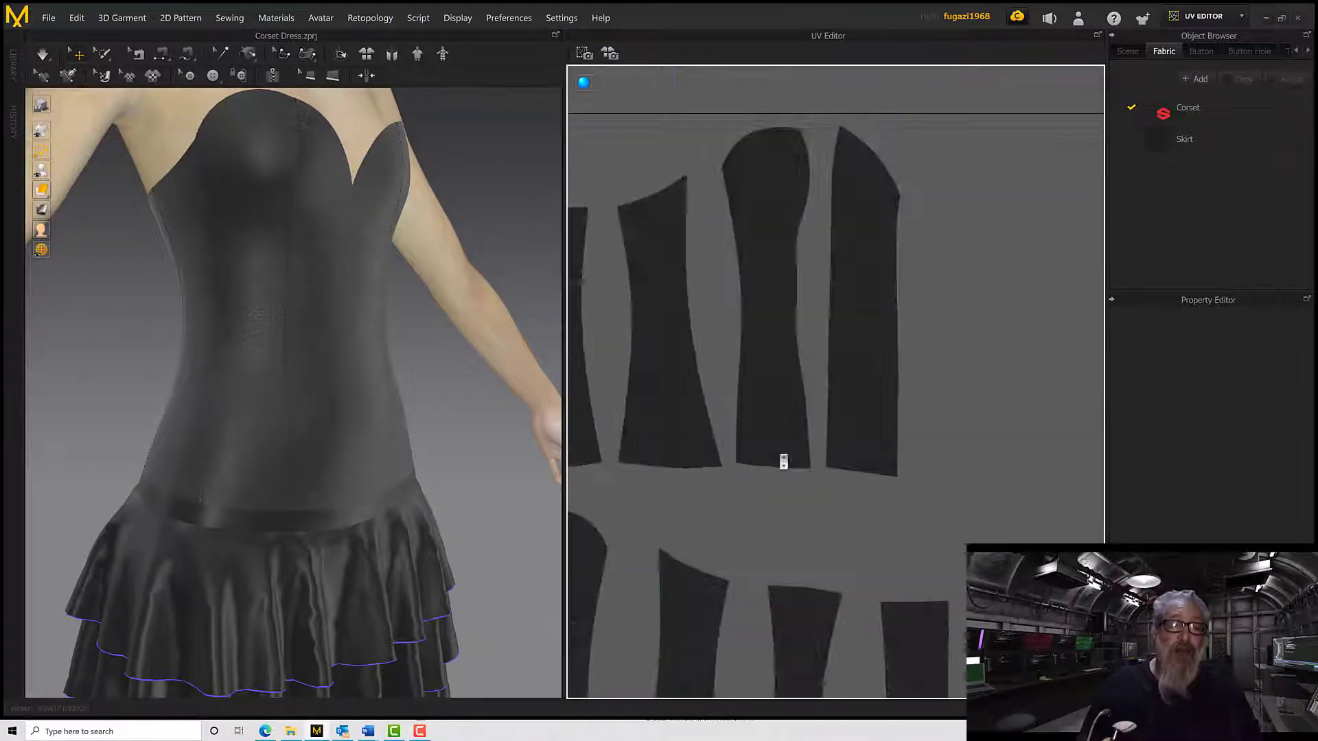
{"action": "scroll", "coordinate": [777, 456], "scroll_direction": "down", "scroll_amount": 5}
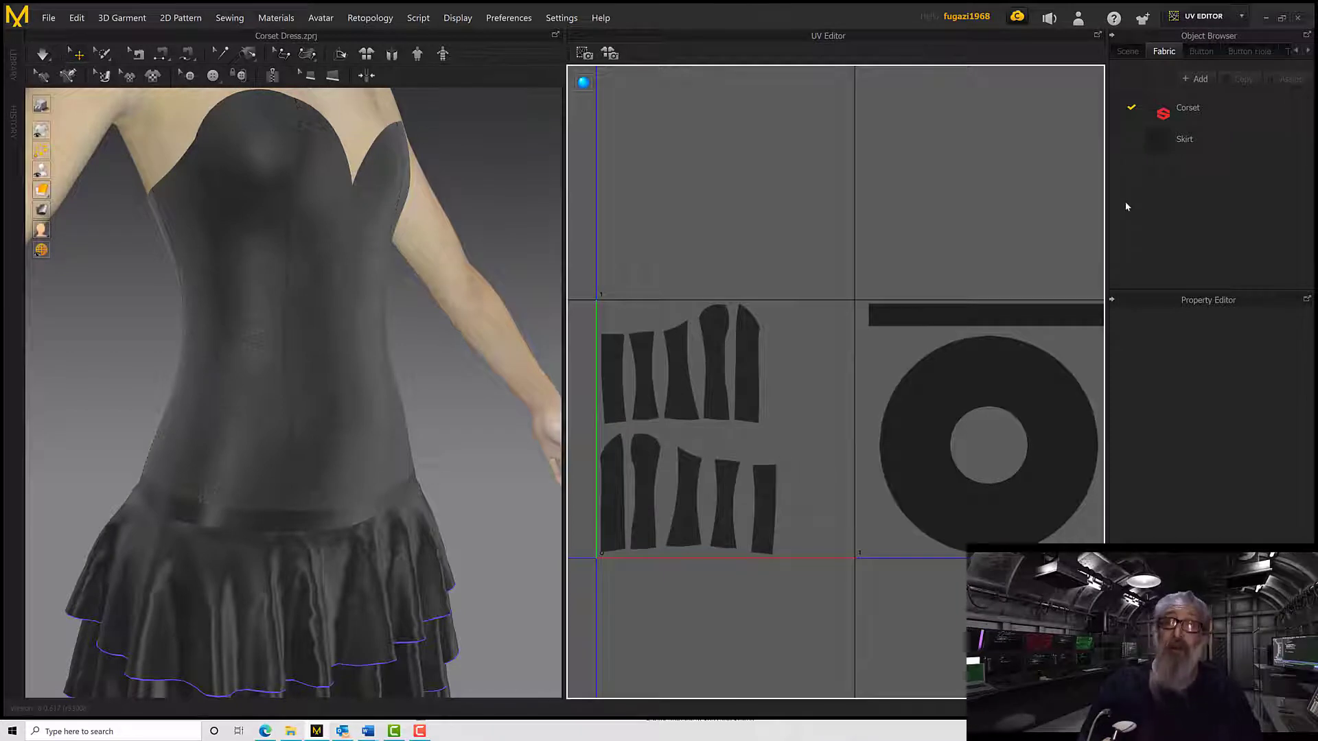
Change the Corset fabric's material type from Substance to PBR.
{"action": "left_click", "coordinate": [1196, 116]}
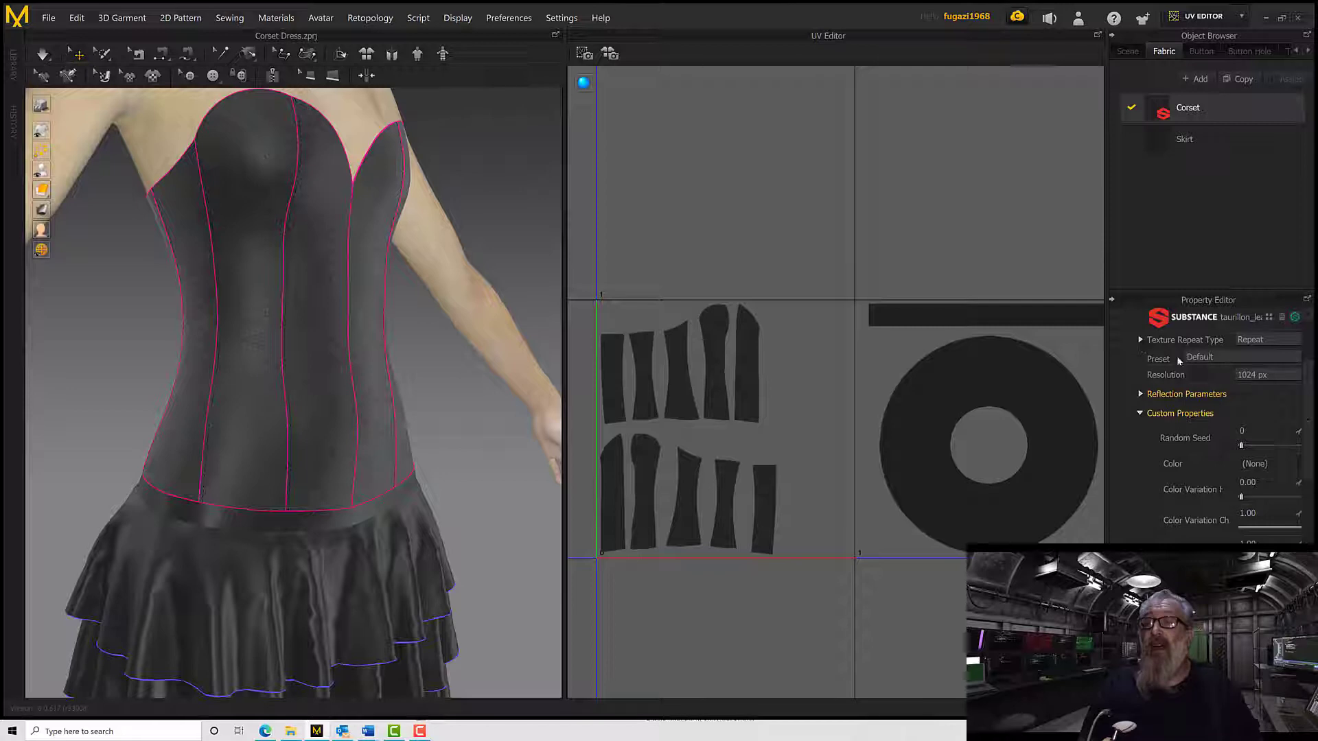
{"action": "scroll", "coordinate": [1210, 393], "scroll_direction": "up", "scroll_amount": 3}
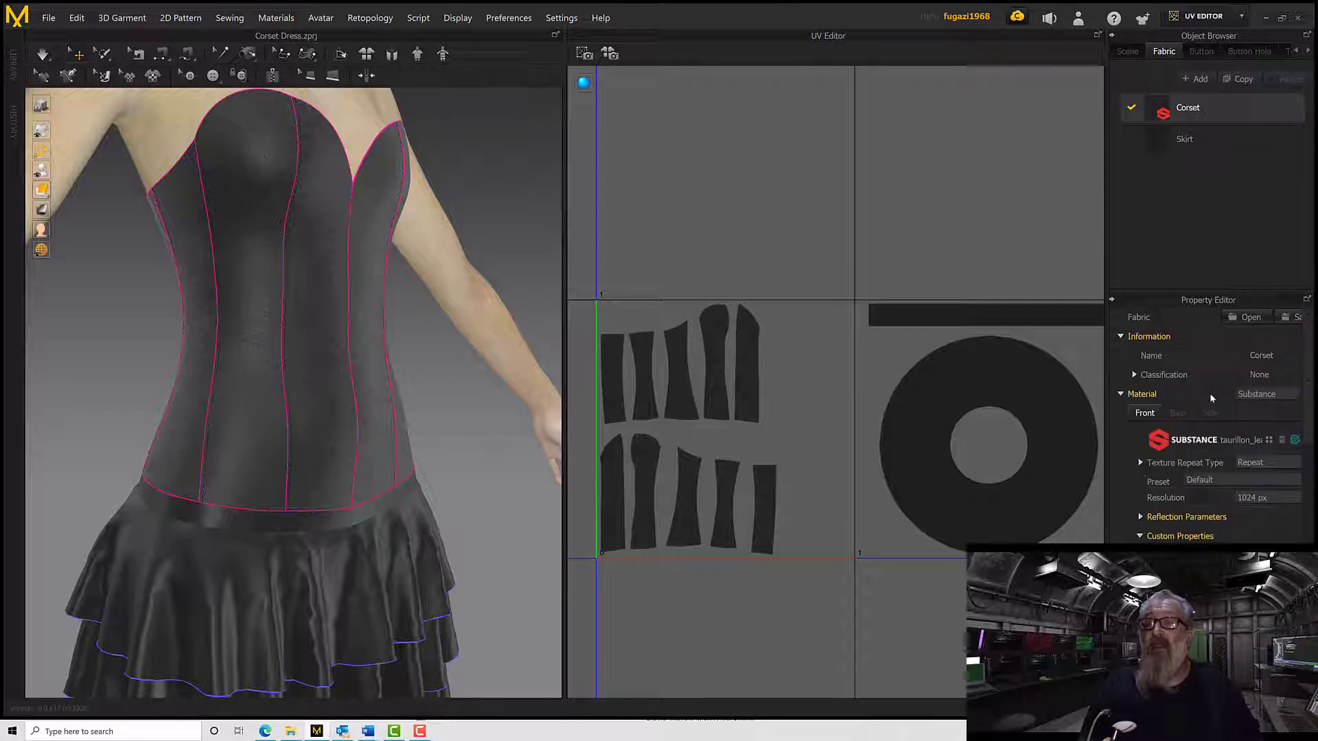
{"action": "left_click", "coordinate": [1255, 394]}
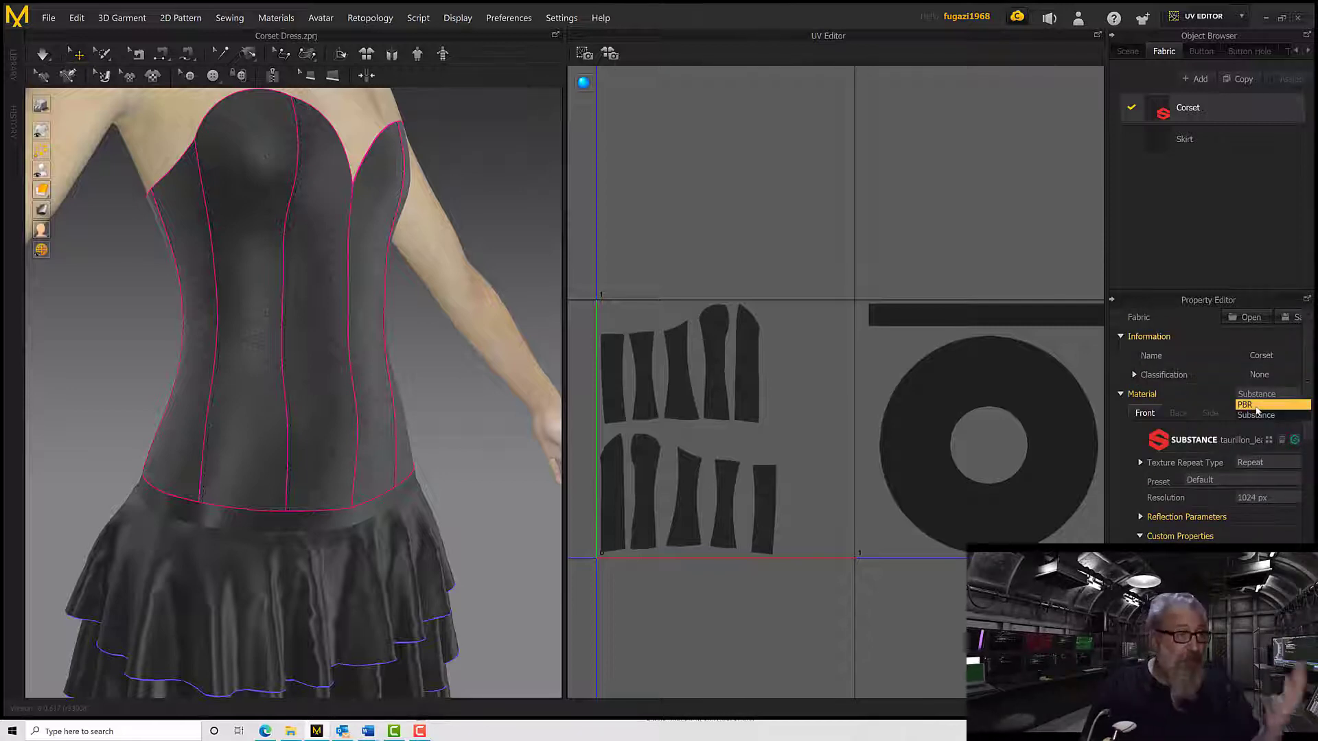
{"action": "left_click", "coordinate": [1257, 406]}
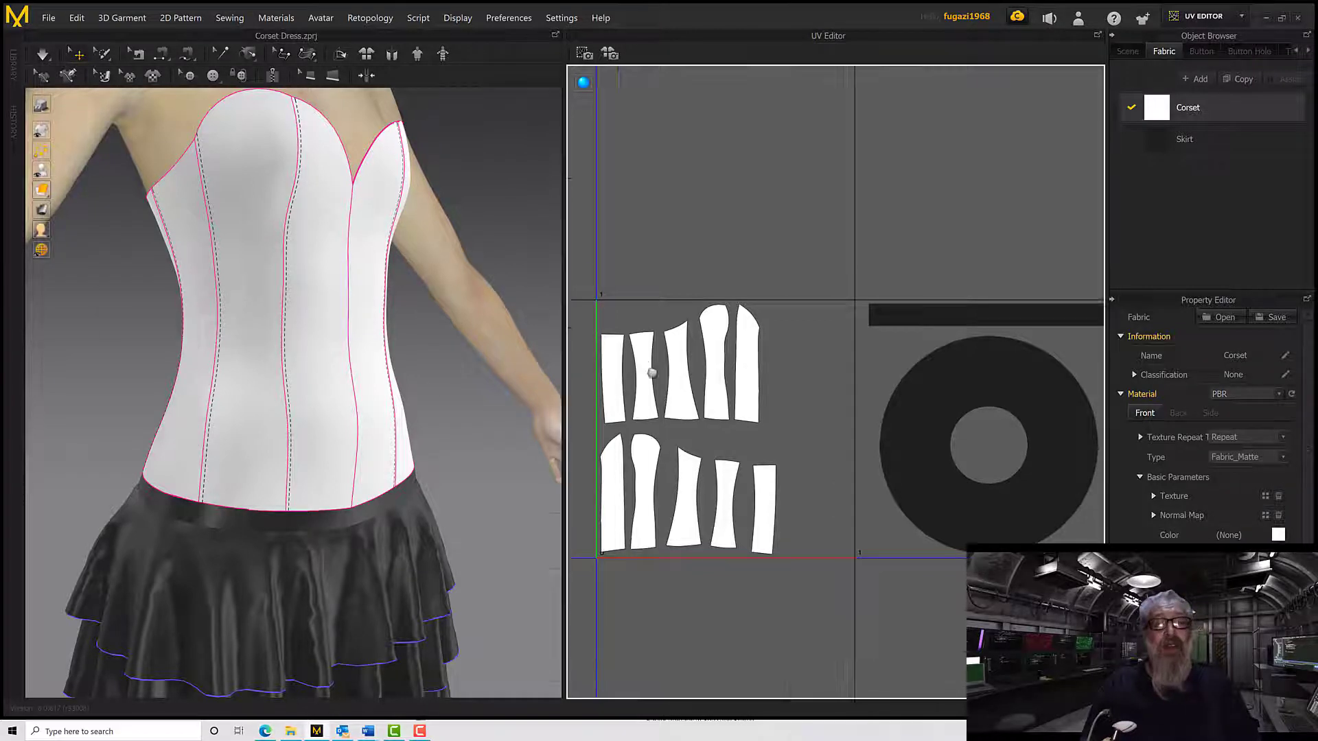
Examine the topstitches on the plain PBR corset panels in the UV Editor, from single stitches to whole seam lines.
{"action": "key", "text": "5"}
{"action": "scroll", "coordinate": [652, 373], "scroll_direction": "down", "scroll_amount": 9}
{"action": "scroll", "coordinate": [652, 374], "scroll_direction": "up", "scroll_amount": 20}
{"action": "scroll", "coordinate": [653, 375], "scroll_direction": "down", "scroll_amount": 6}
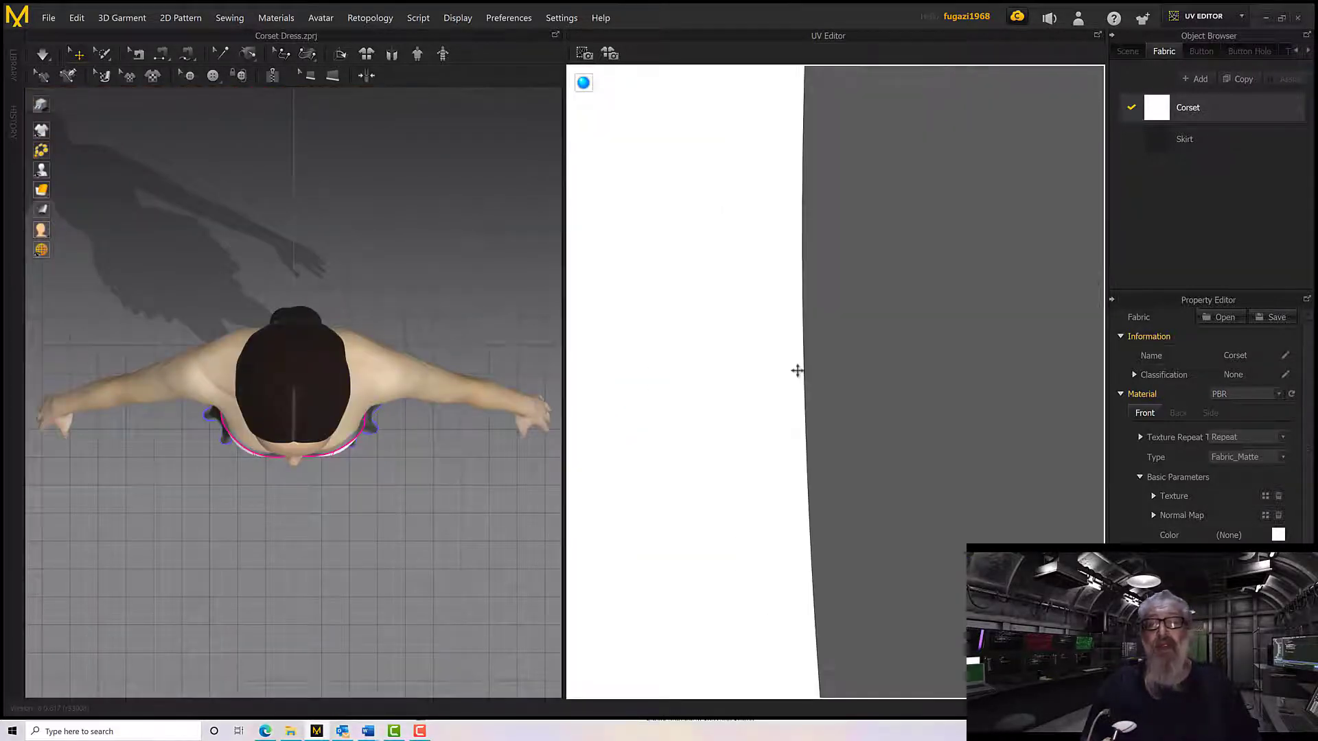
{"action": "scroll", "coordinate": [800, 372], "scroll_direction": "down", "scroll_amount": 6}
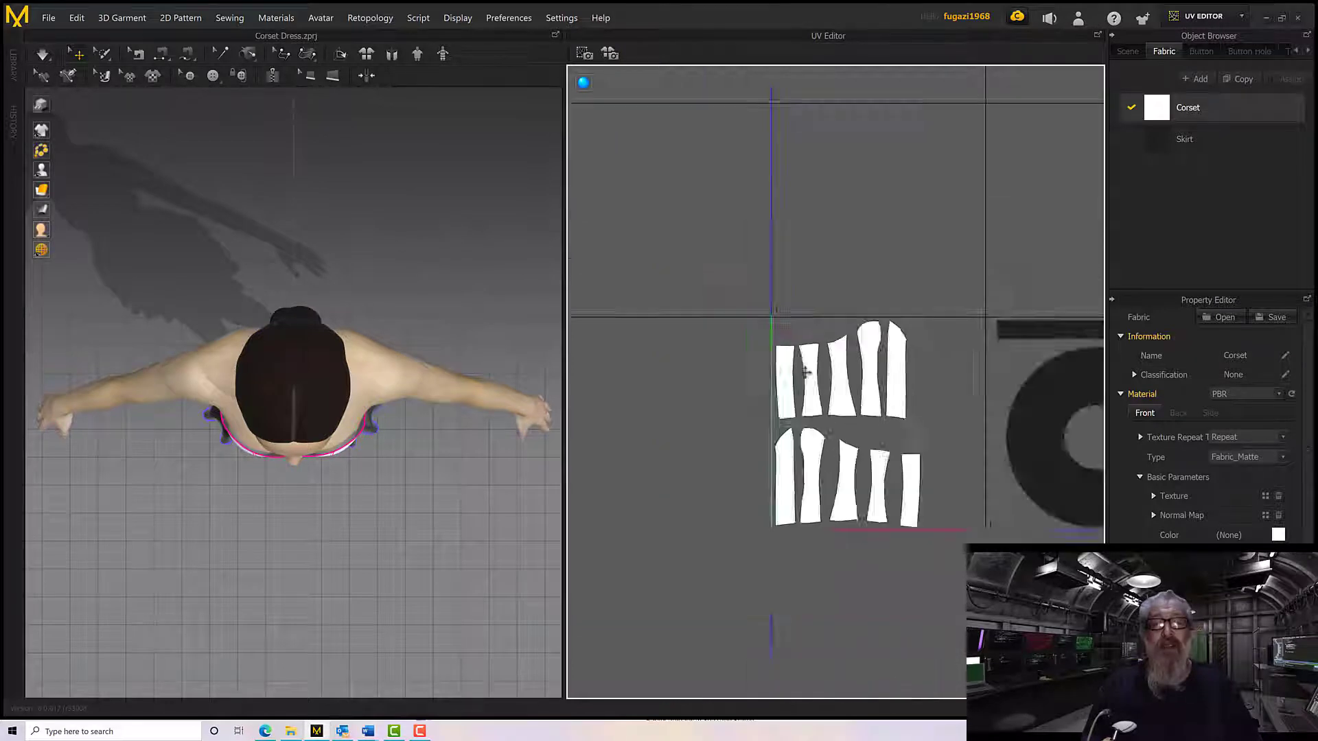
{"action": "scroll", "coordinate": [806, 372], "scroll_direction": "up", "scroll_amount": 15}
{"action": "scroll", "coordinate": [811, 381], "scroll_direction": "up", "scroll_amount": 3}
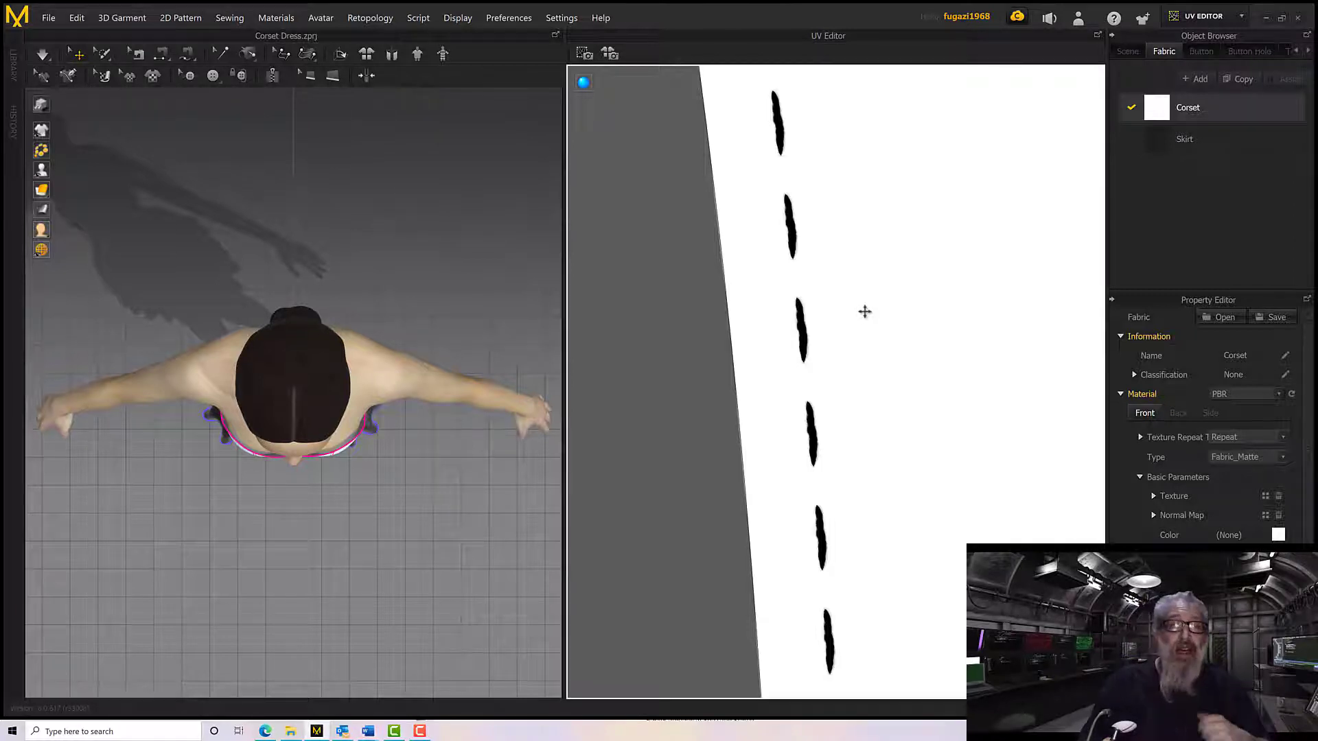
{"action": "scroll", "coordinate": [776, 355], "scroll_direction": "up", "scroll_amount": 2}
{"action": "scroll", "coordinate": [775, 354], "scroll_direction": "down", "scroll_amount": 5}
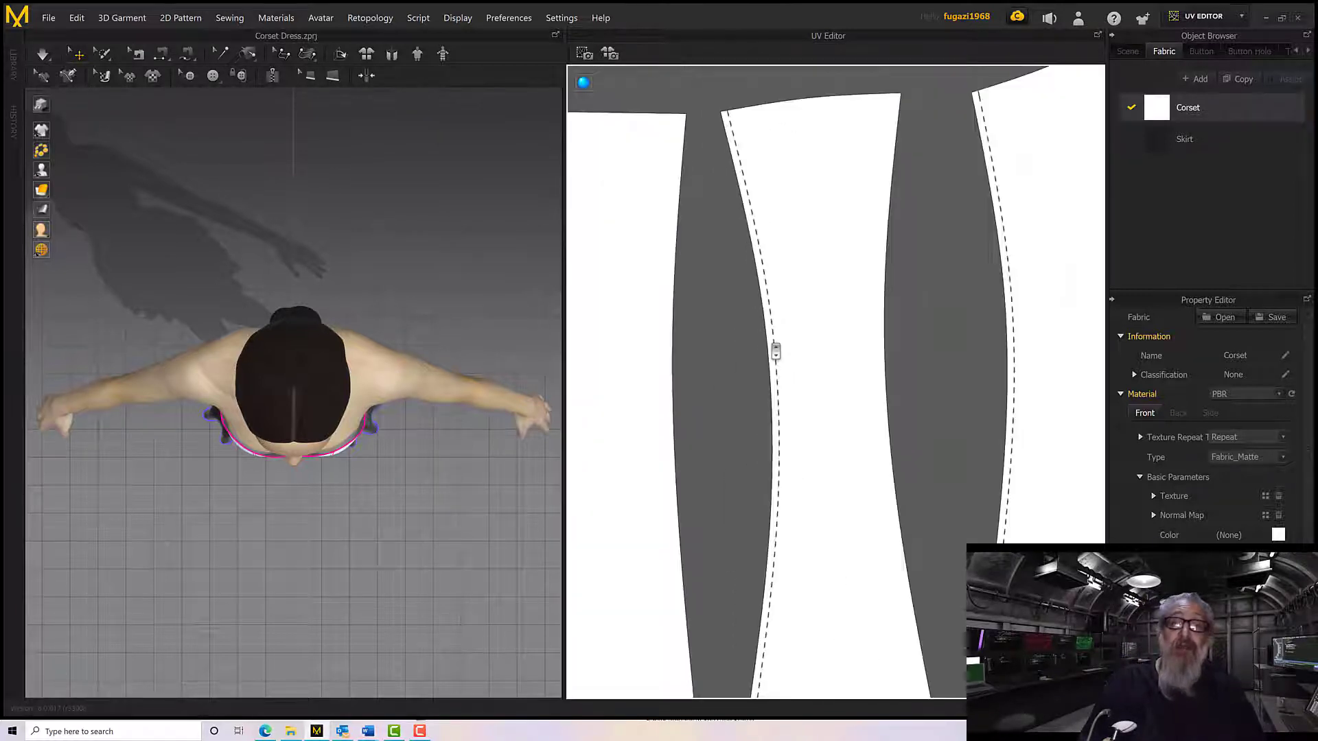
{"action": "scroll", "coordinate": [775, 352], "scroll_direction": "up", "scroll_amount": 4}
{"action": "scroll", "coordinate": [776, 352], "scroll_direction": "down", "scroll_amount": 5}
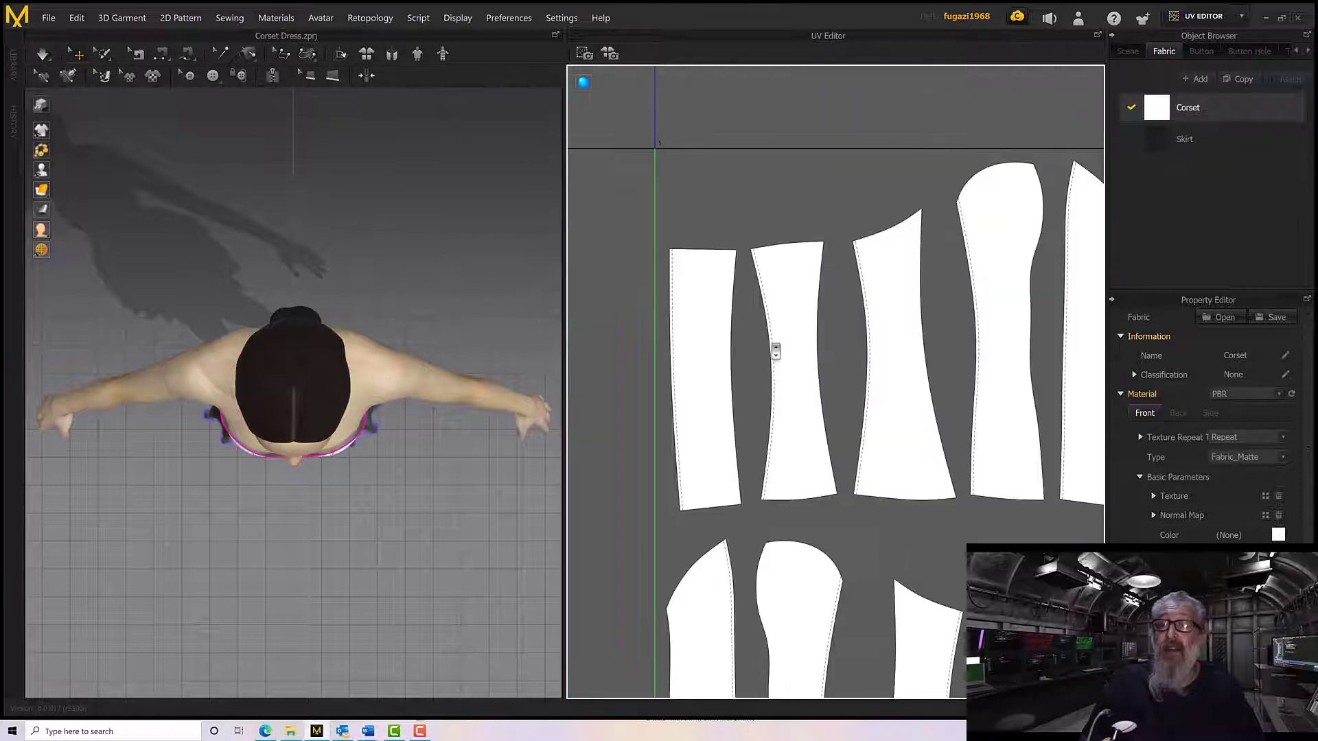
Bake only the diffuse map of the 0 to 1 UV area at 4096 pixels to dress stitch map.png in the Baking MD Stitches folder.
{"action": "scroll", "coordinate": [734, 315], "scroll_direction": "down", "scroll_amount": 4}
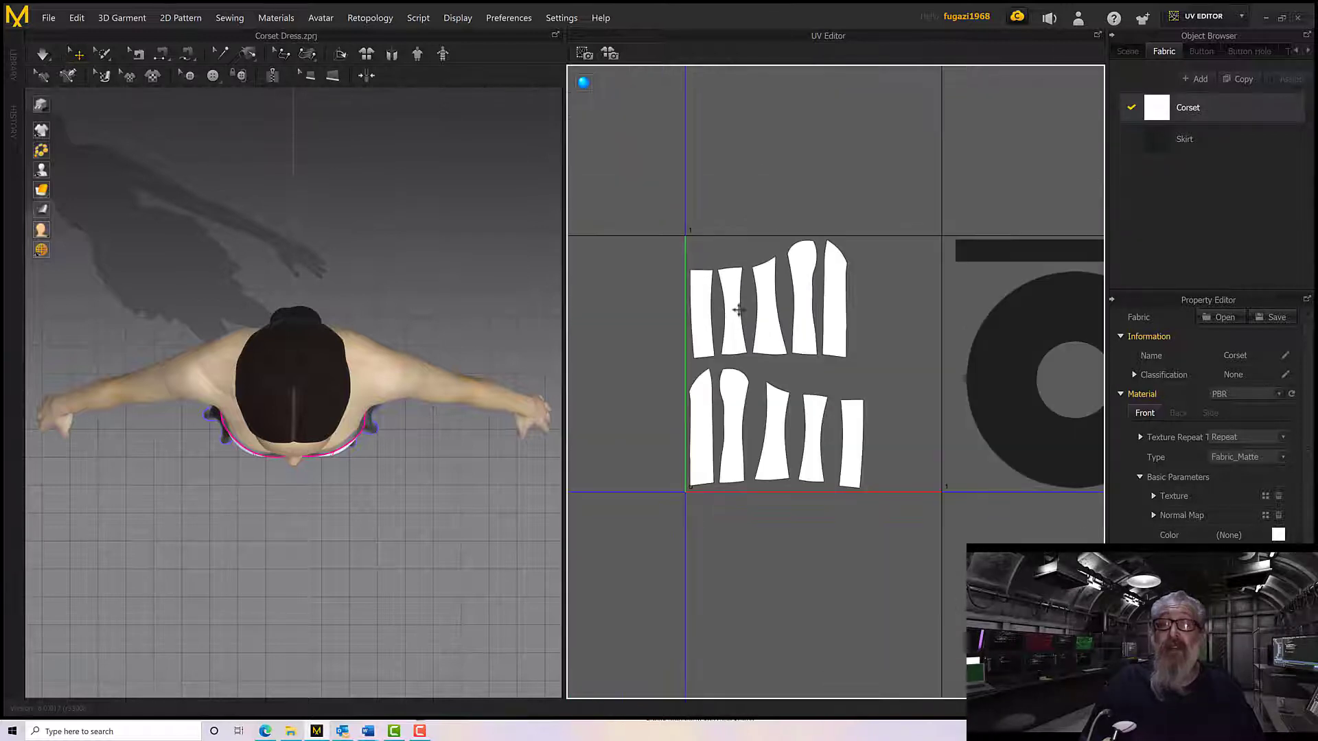
{"action": "middle_click_drag", "start_coordinate": [738, 311], "coordinate": [694, 311]}
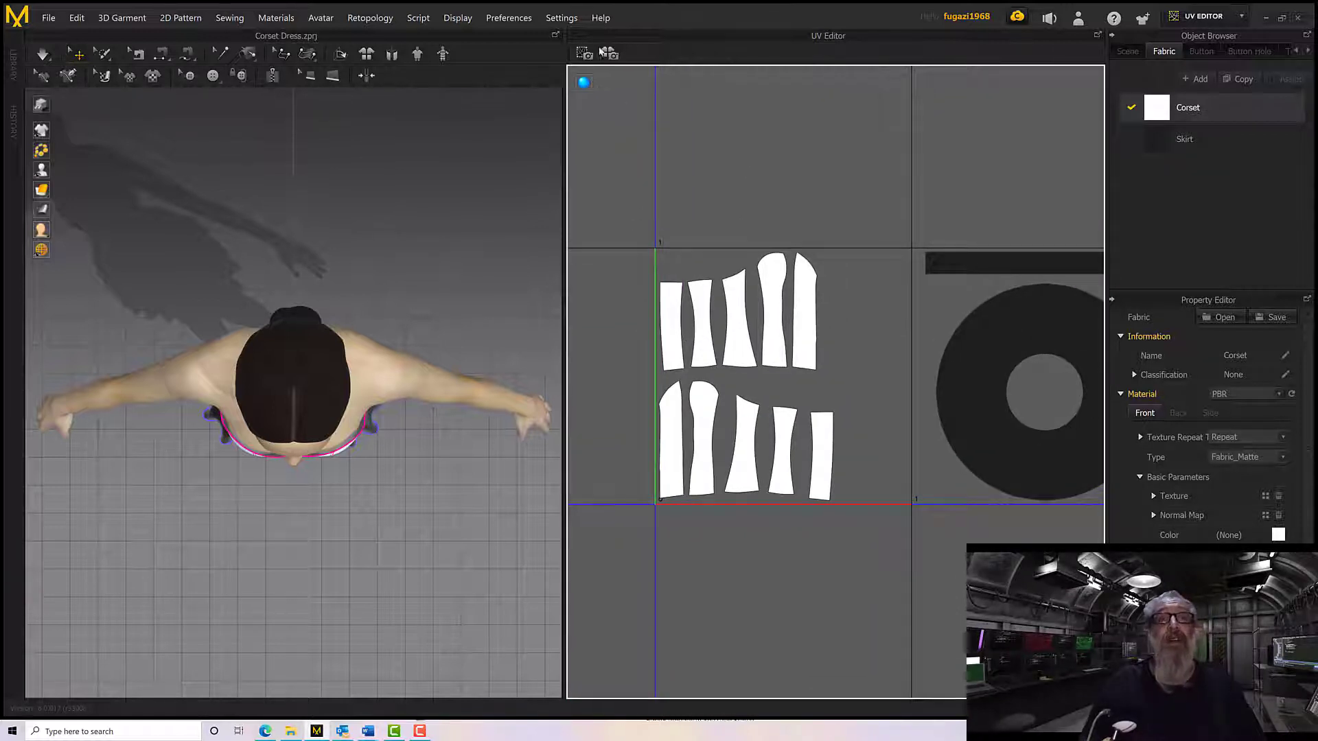
{"action": "left_click", "coordinate": [608, 53]}
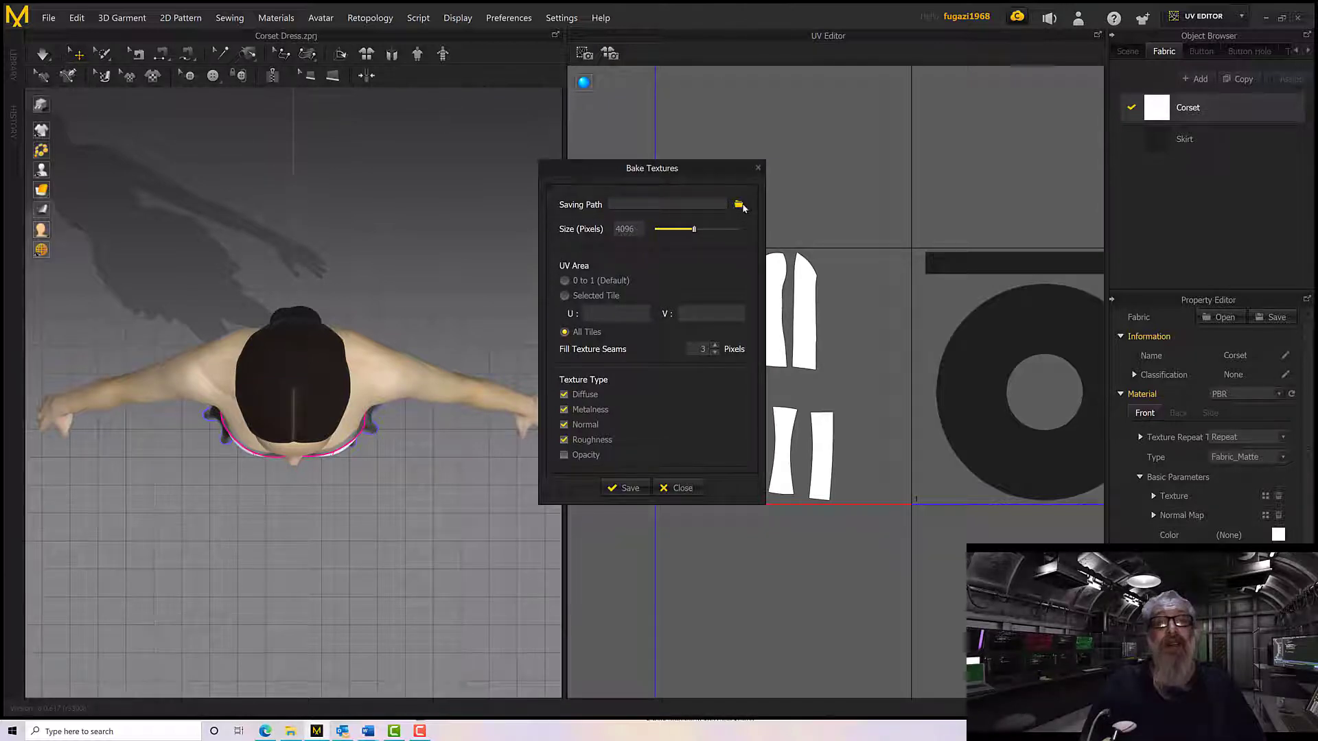
{"action": "left_click", "coordinate": [740, 205]}
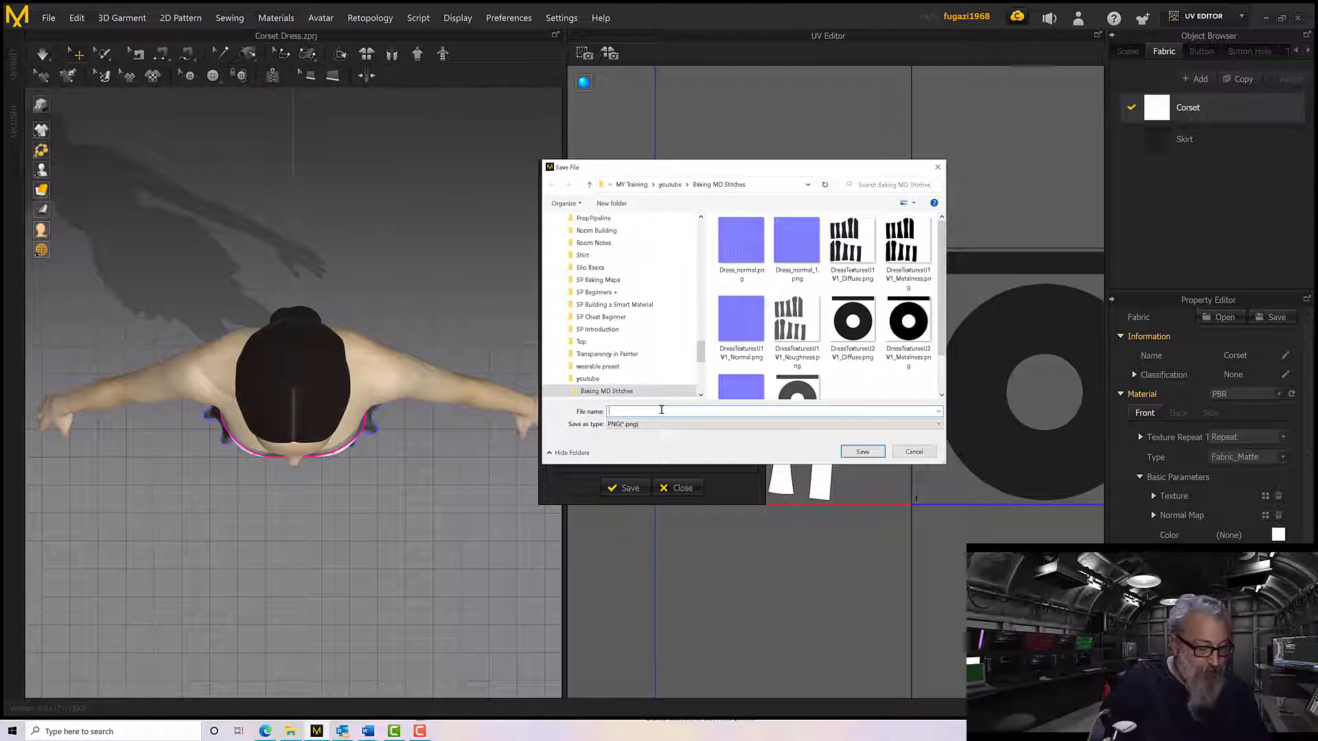
{"action": "type", "text": "dres"}
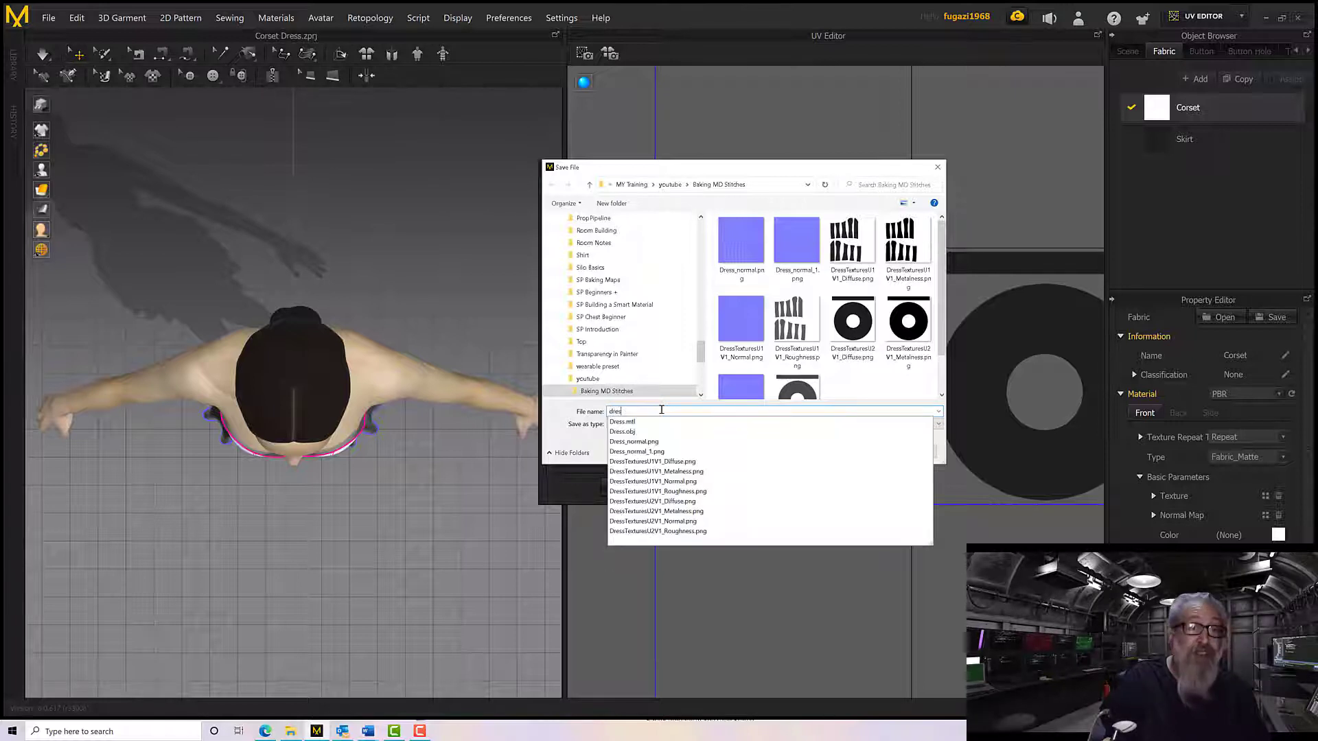
{"action": "type", "text": "s stitch map"}
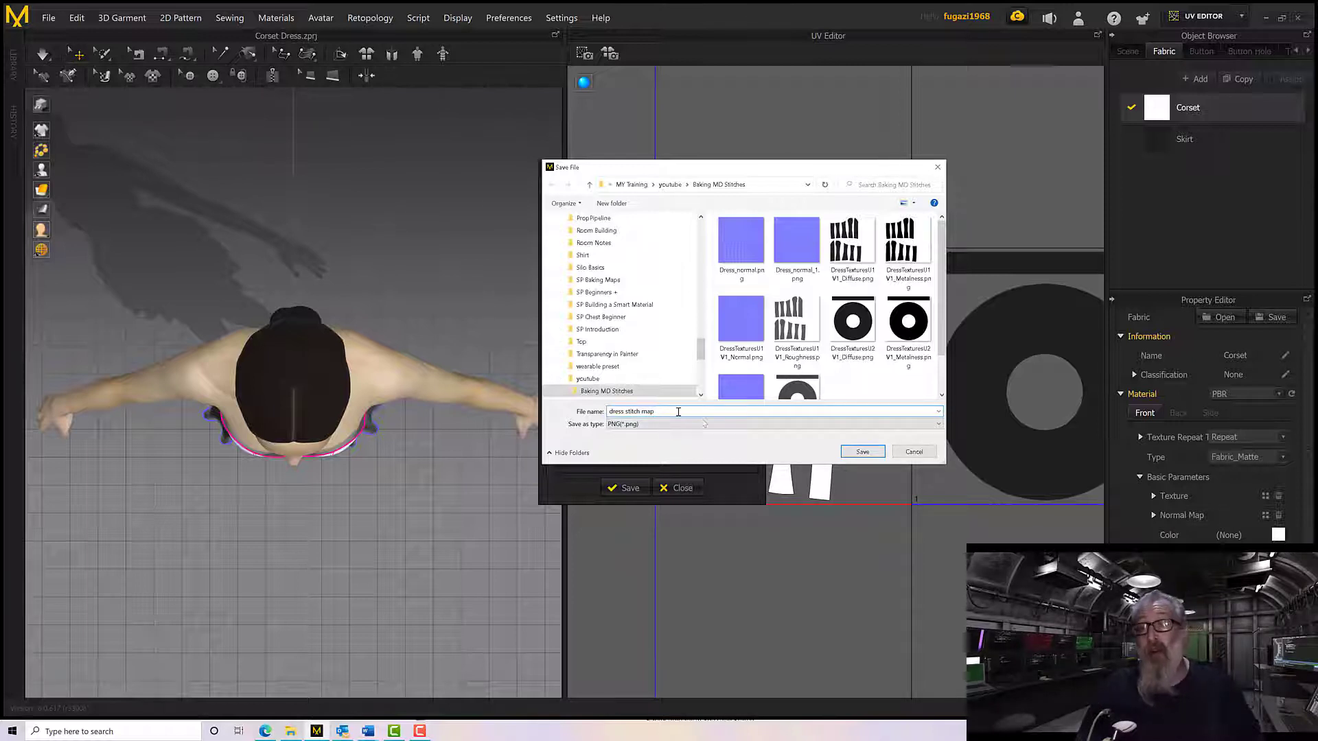
{"action": "left_click", "coordinate": [854, 452]}
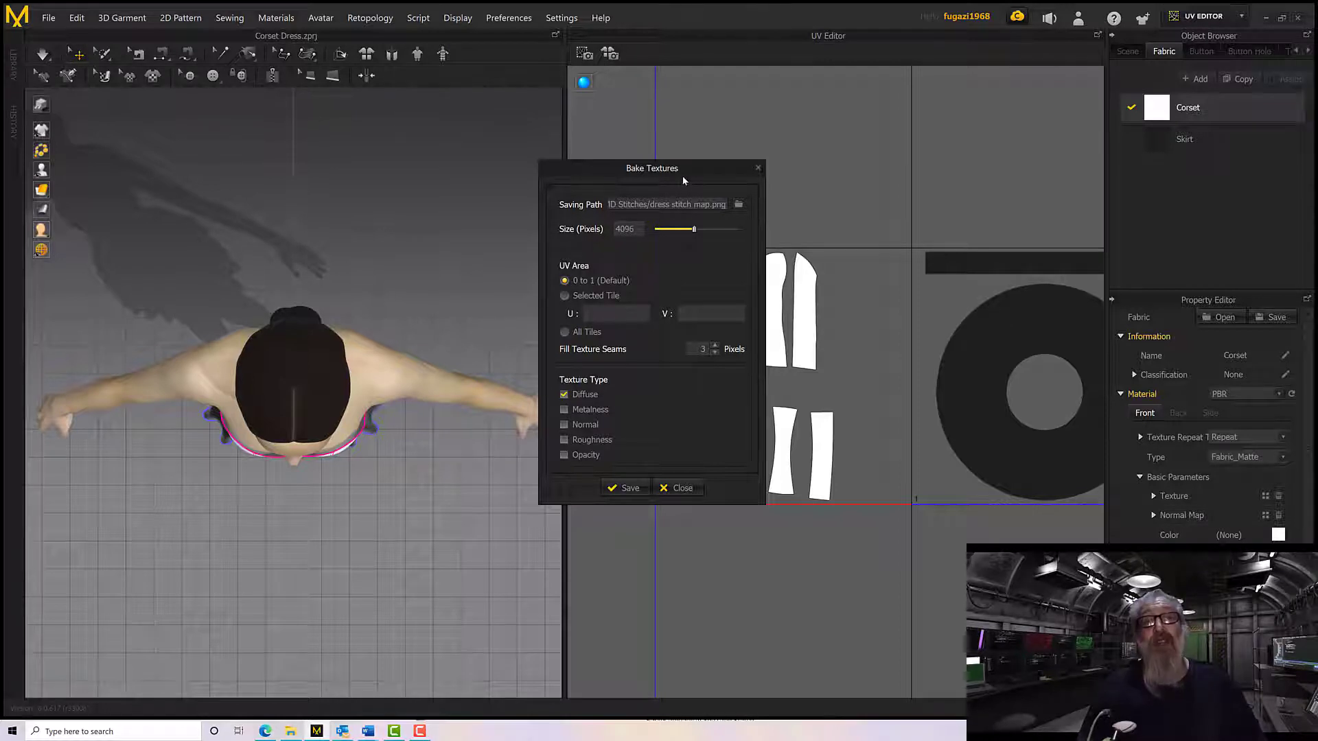
{"action": "left_click_drag", "start_coordinate": [682, 173], "coordinate": [503, 186]}
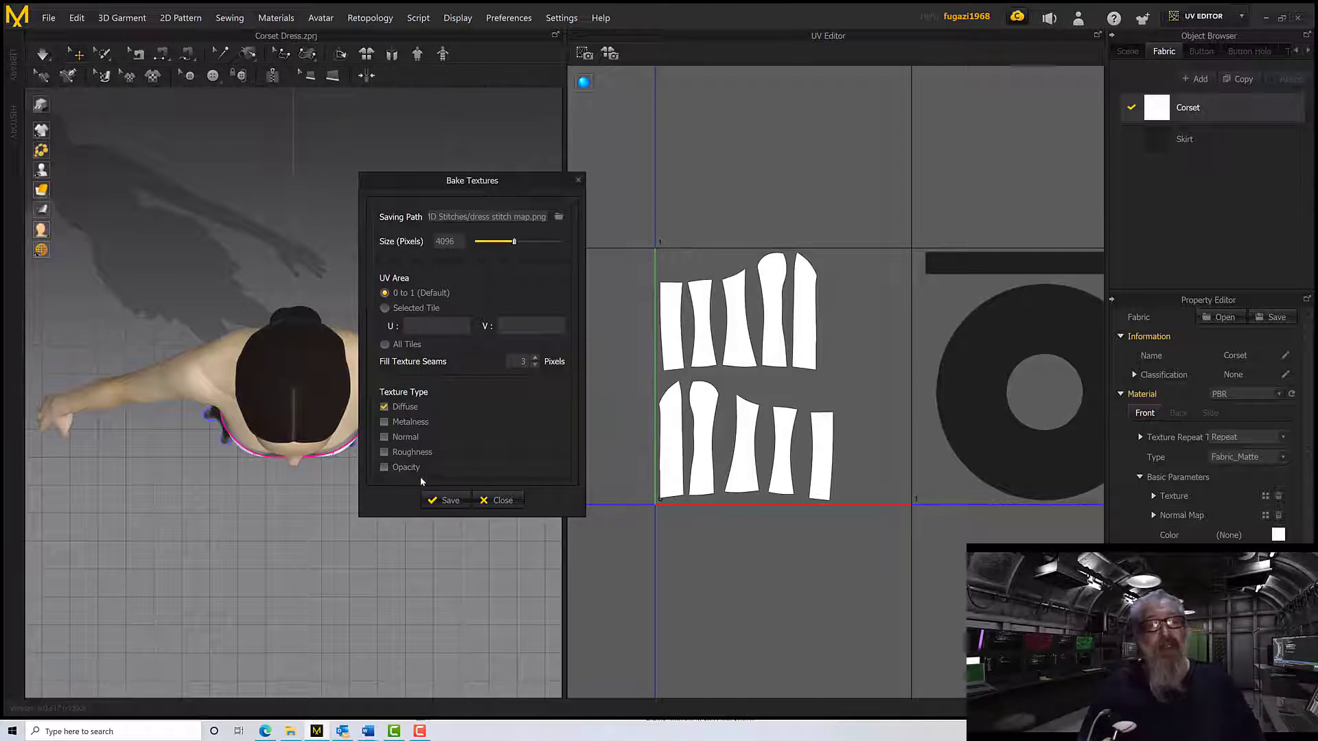
{"action": "left_click", "coordinate": [446, 502]}
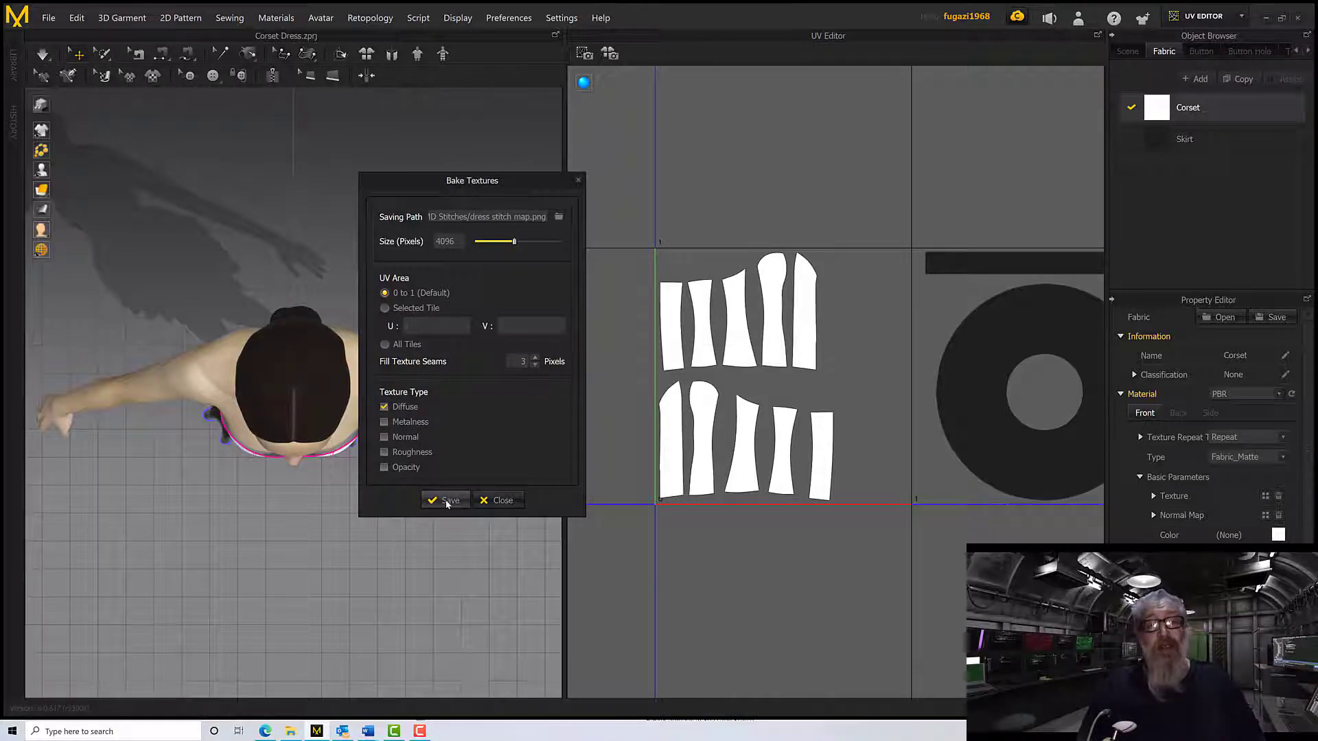
{"action": "left_click", "coordinate": [496, 502]}
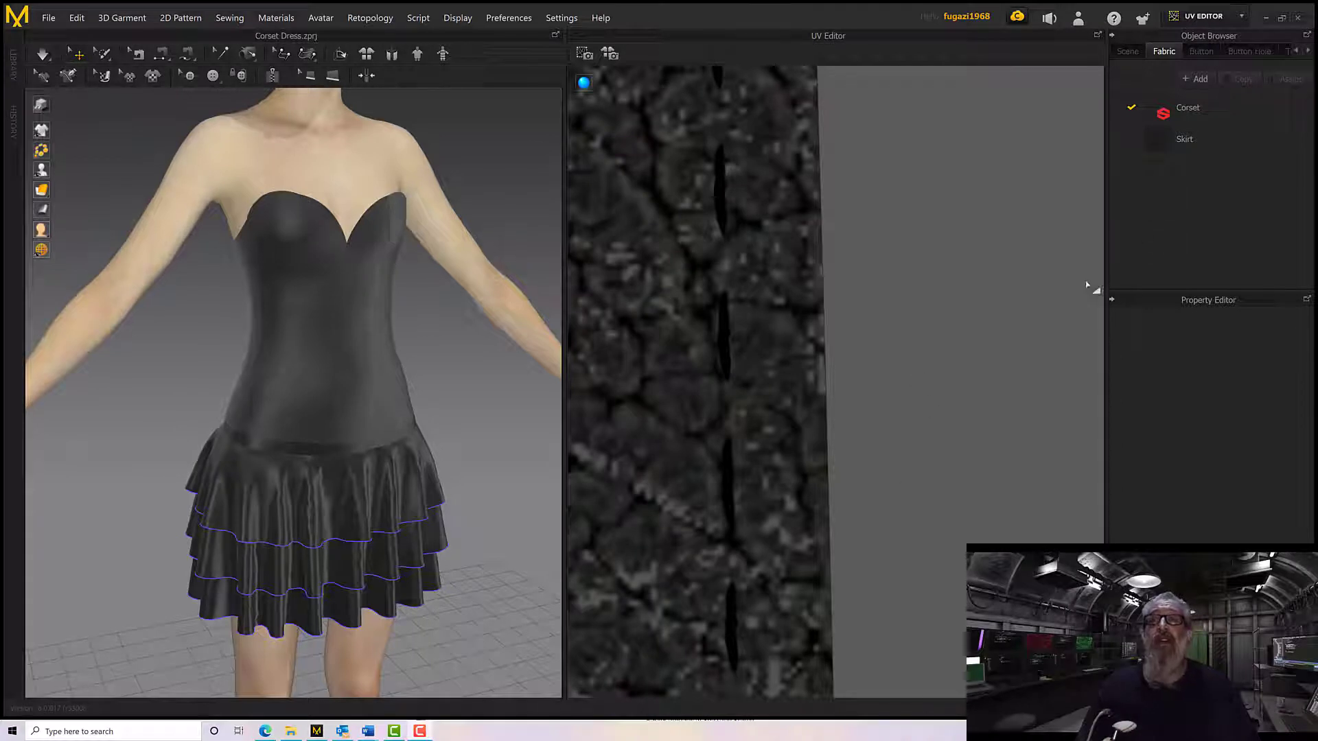
Switch the leather Corset fabric's material type from Substance to PBR.
{"action": "left_click", "coordinate": [1192, 113]}
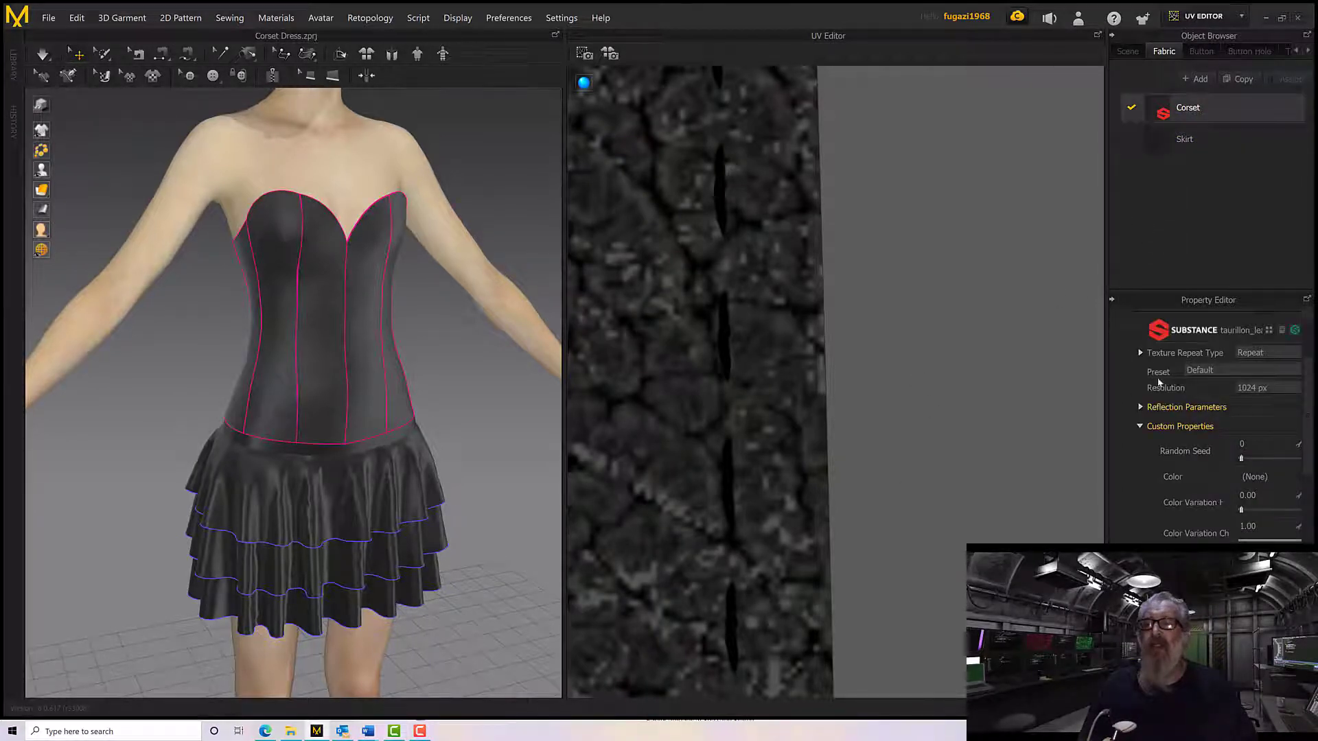
{"action": "scroll", "coordinate": [1213, 402], "scroll_direction": "up", "scroll_amount": 3}
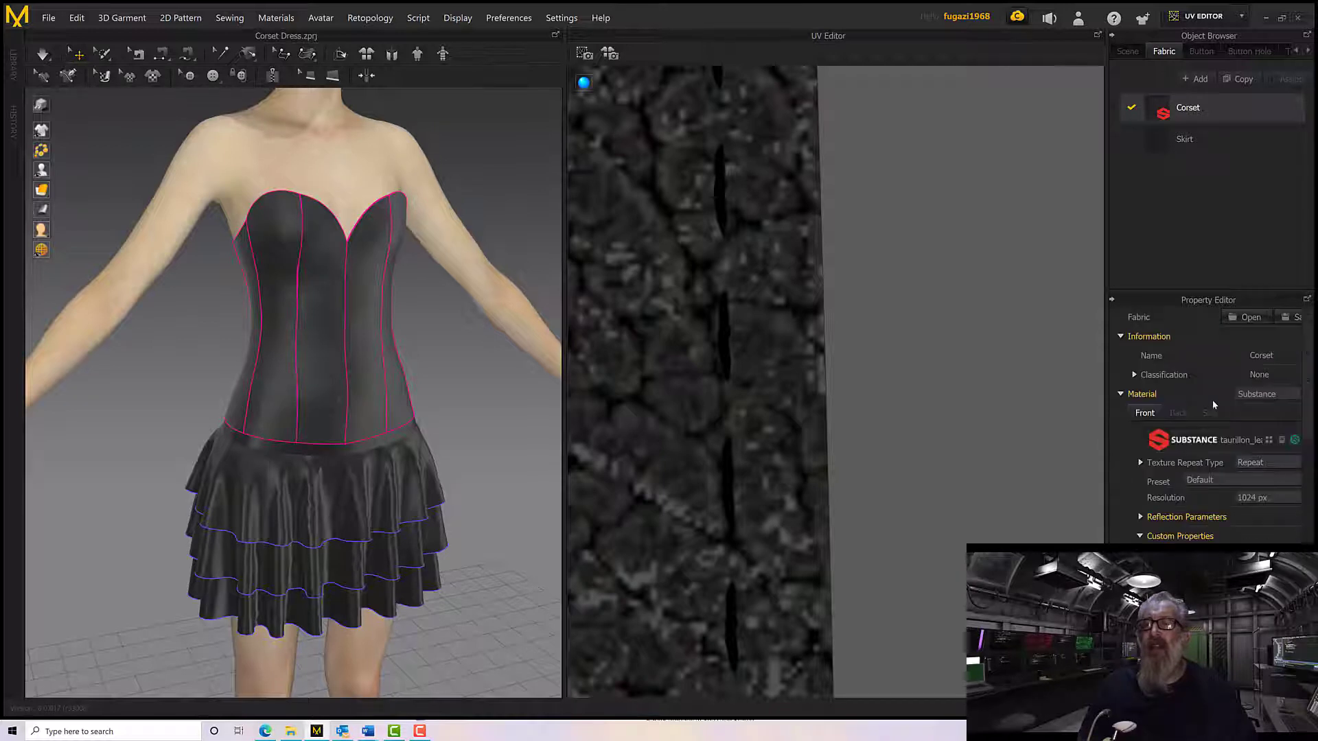
{"action": "left_click", "coordinate": [1252, 396]}
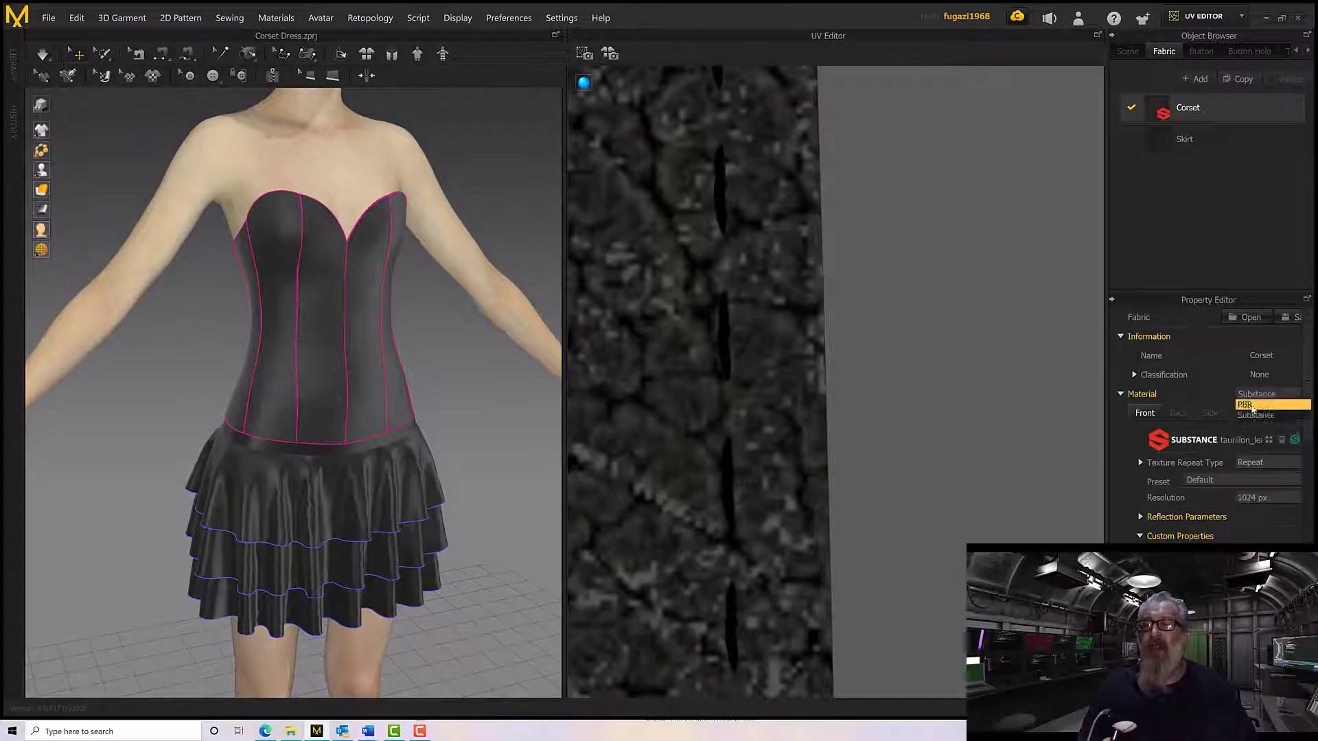
{"action": "left_click", "coordinate": [1245, 404]}
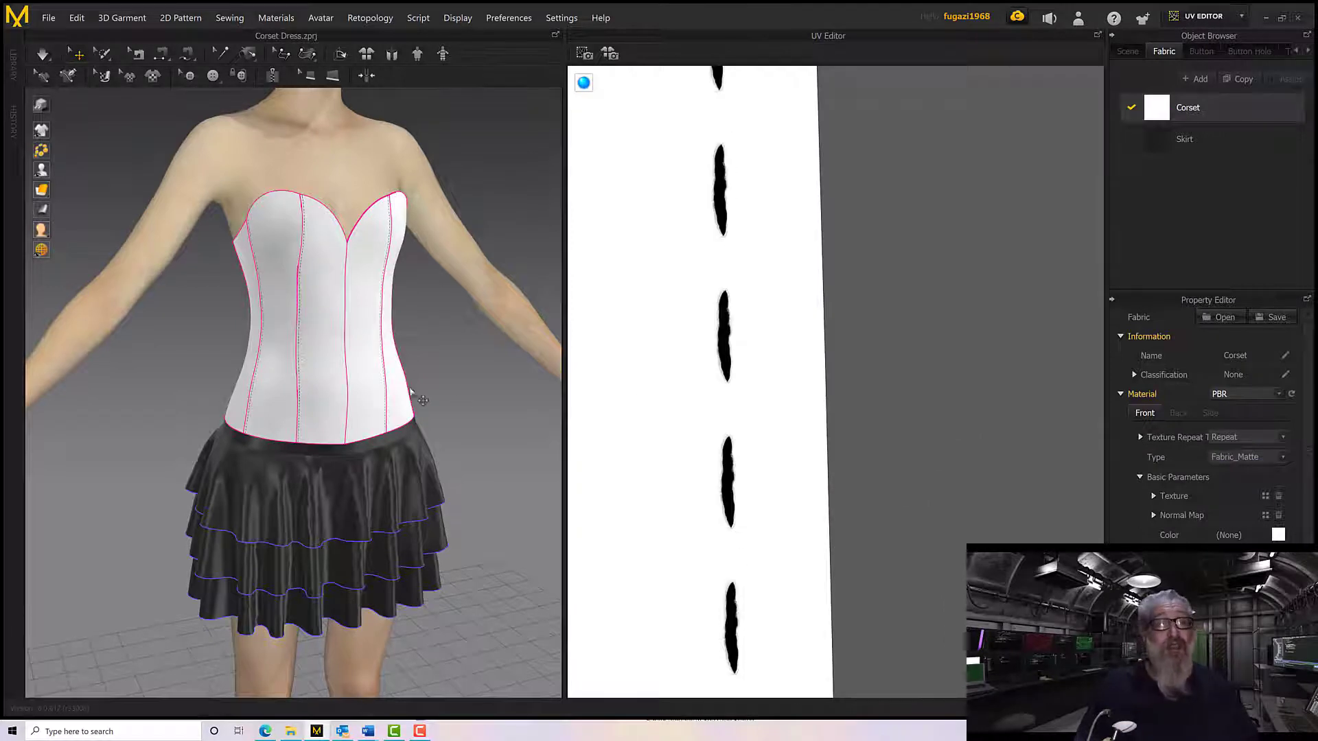
Set the Corset fabric's colour to black (000000).
{"action": "scroll", "coordinate": [326, 399], "scroll_direction": "up", "scroll_amount": 10}
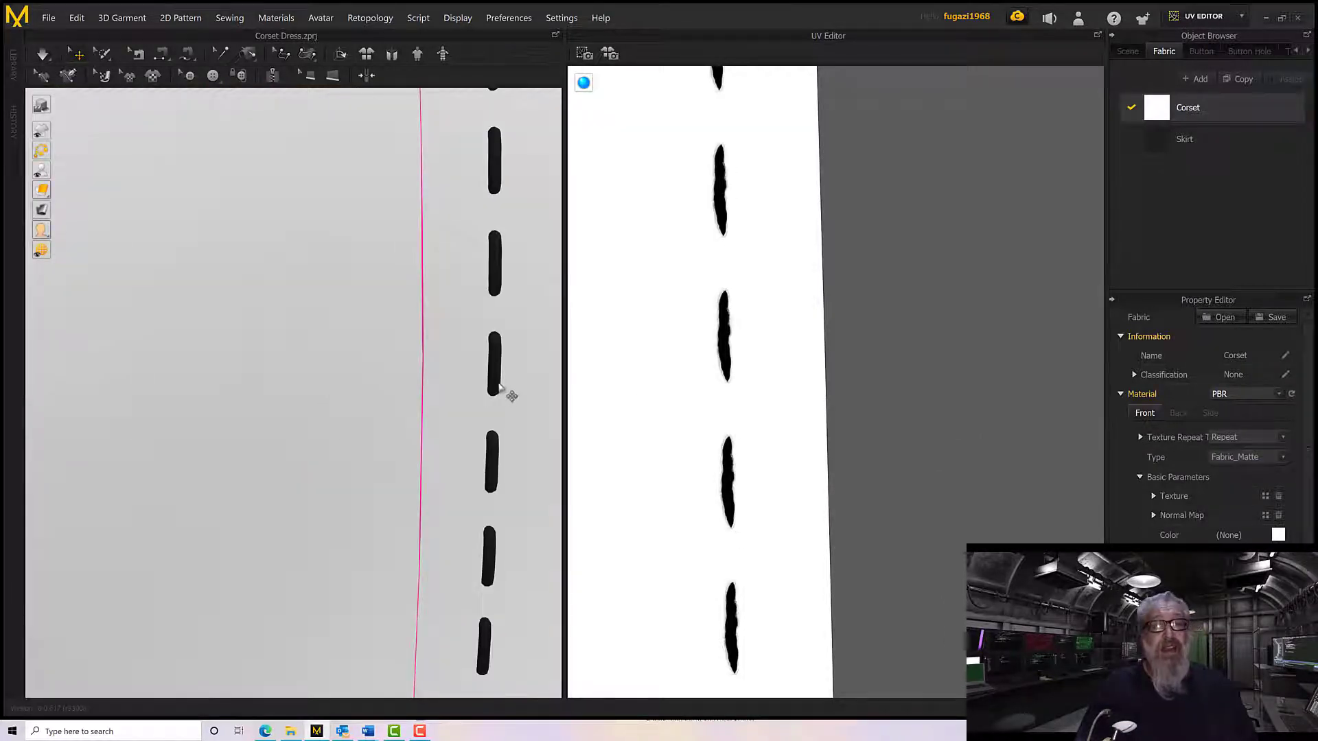
{"action": "scroll", "coordinate": [499, 388], "scroll_direction": "down", "scroll_amount": 5}
{"action": "scroll", "coordinate": [729, 386], "scroll_direction": "down", "scroll_amount": 2}
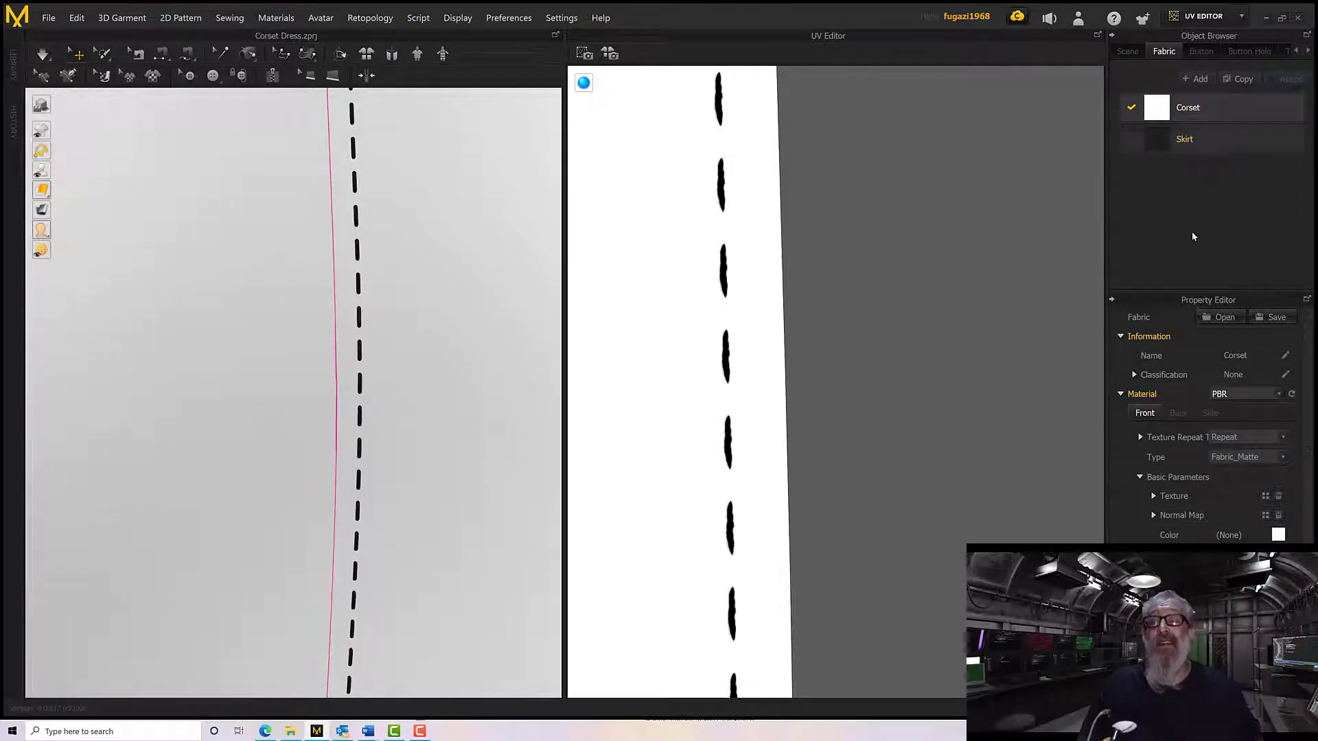
{"action": "left_click", "coordinate": [1278, 534]}
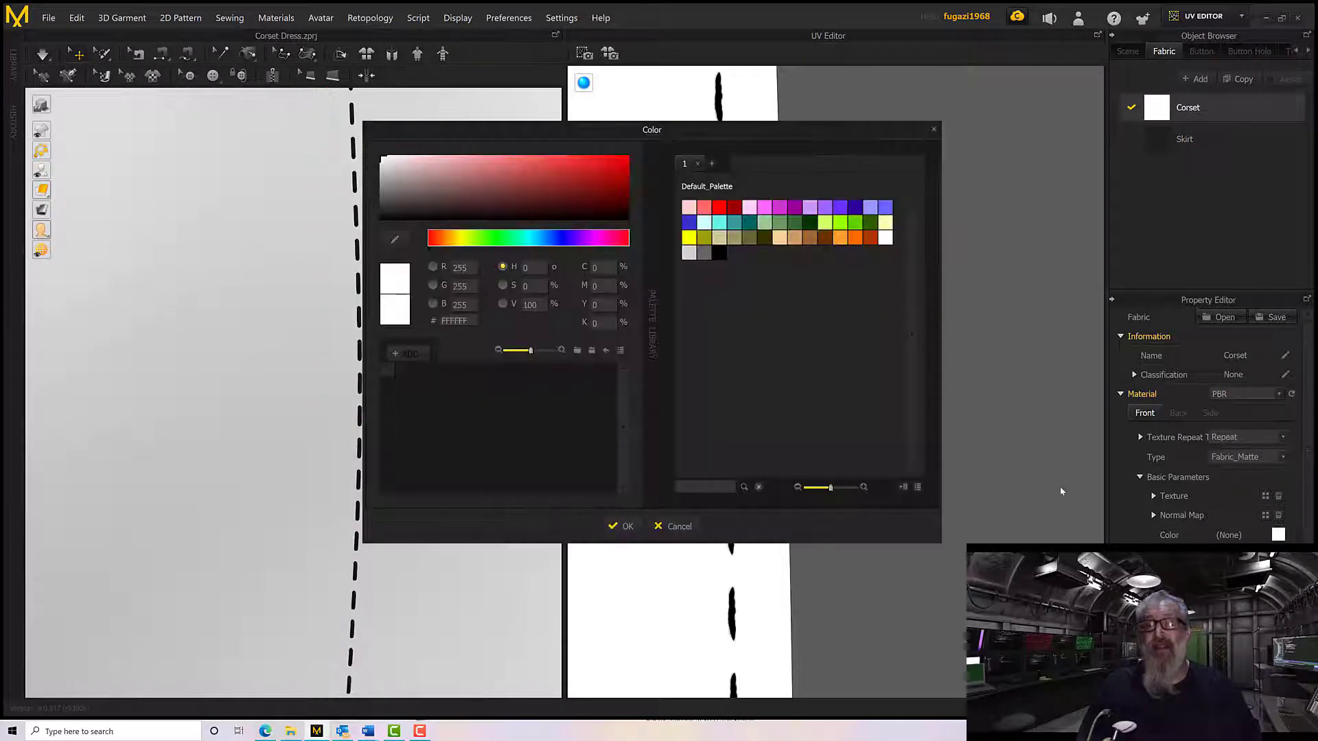
{"action": "left_click_drag", "start_coordinate": [400, 199], "coordinate": [372, 221]}
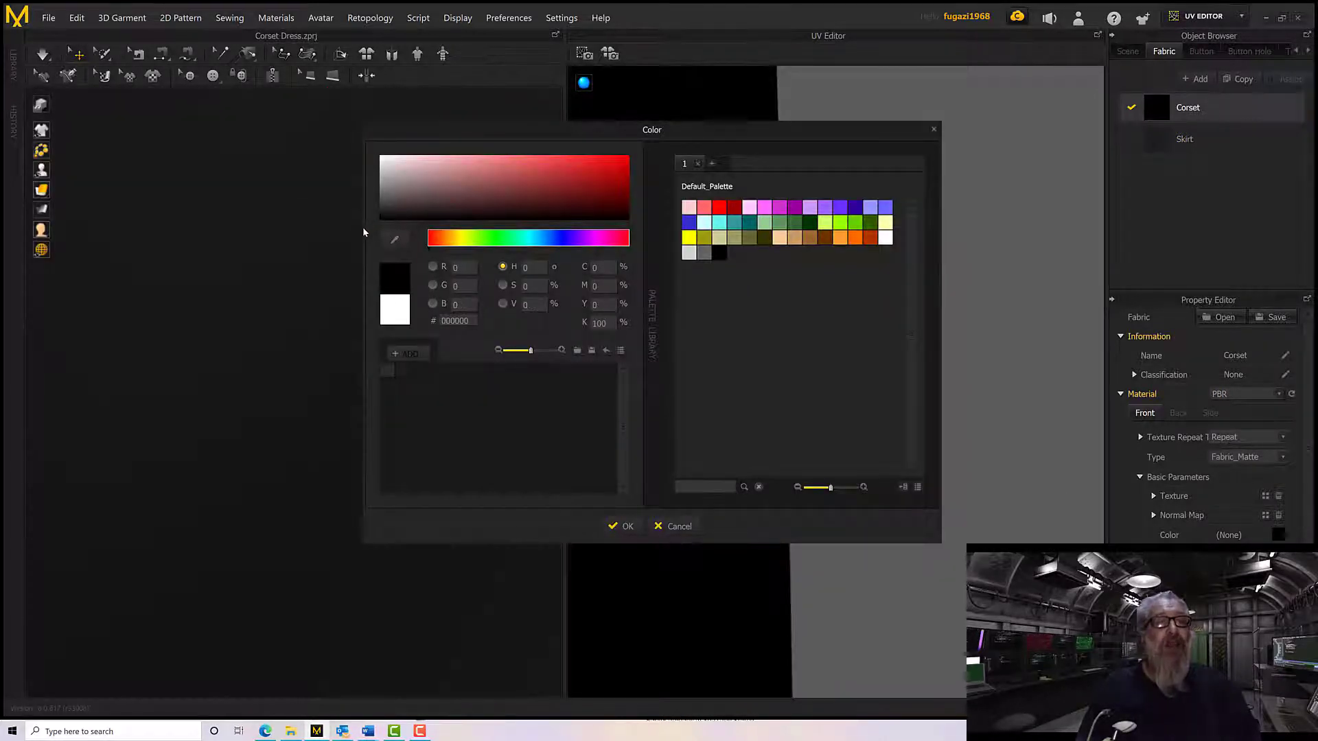
{"action": "left_click", "coordinate": [622, 526]}
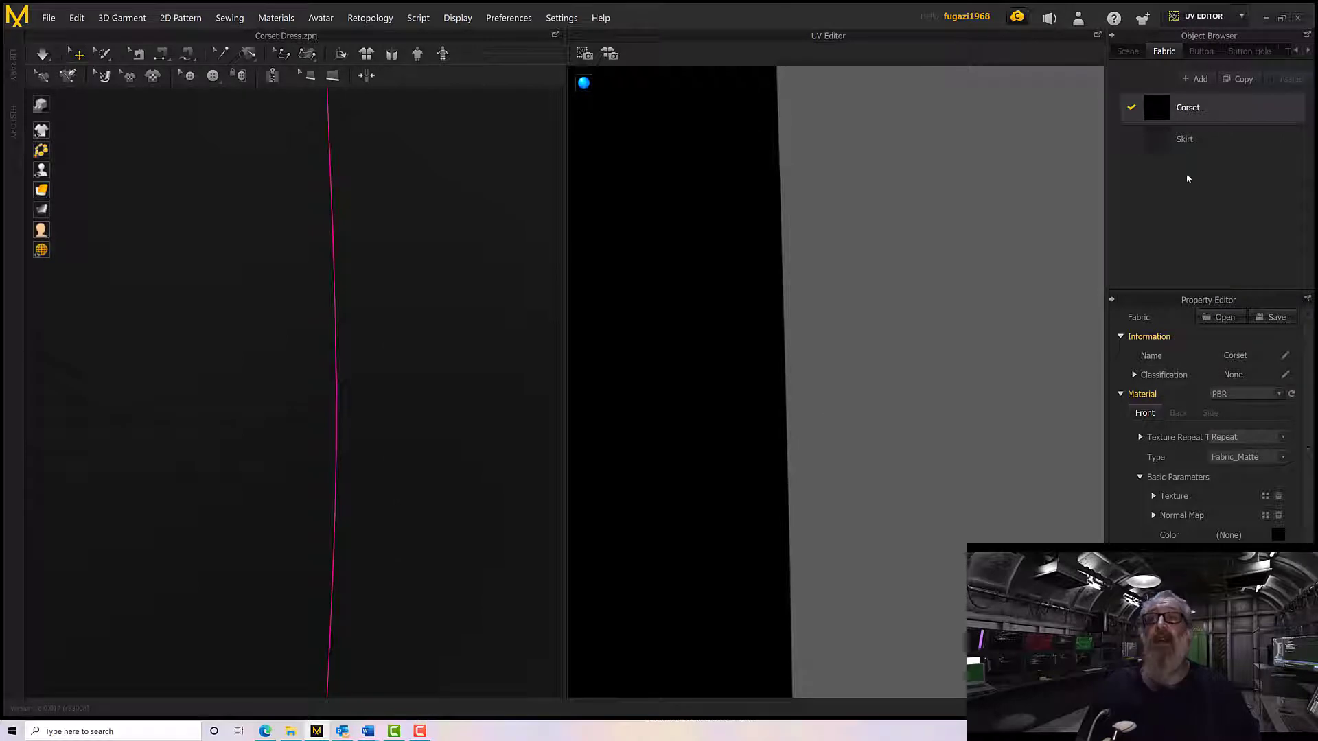
Set the Default Topstitch colour to white (FFFFFF) from the default palette.
{"action": "left_click", "coordinate": [1288, 51]}
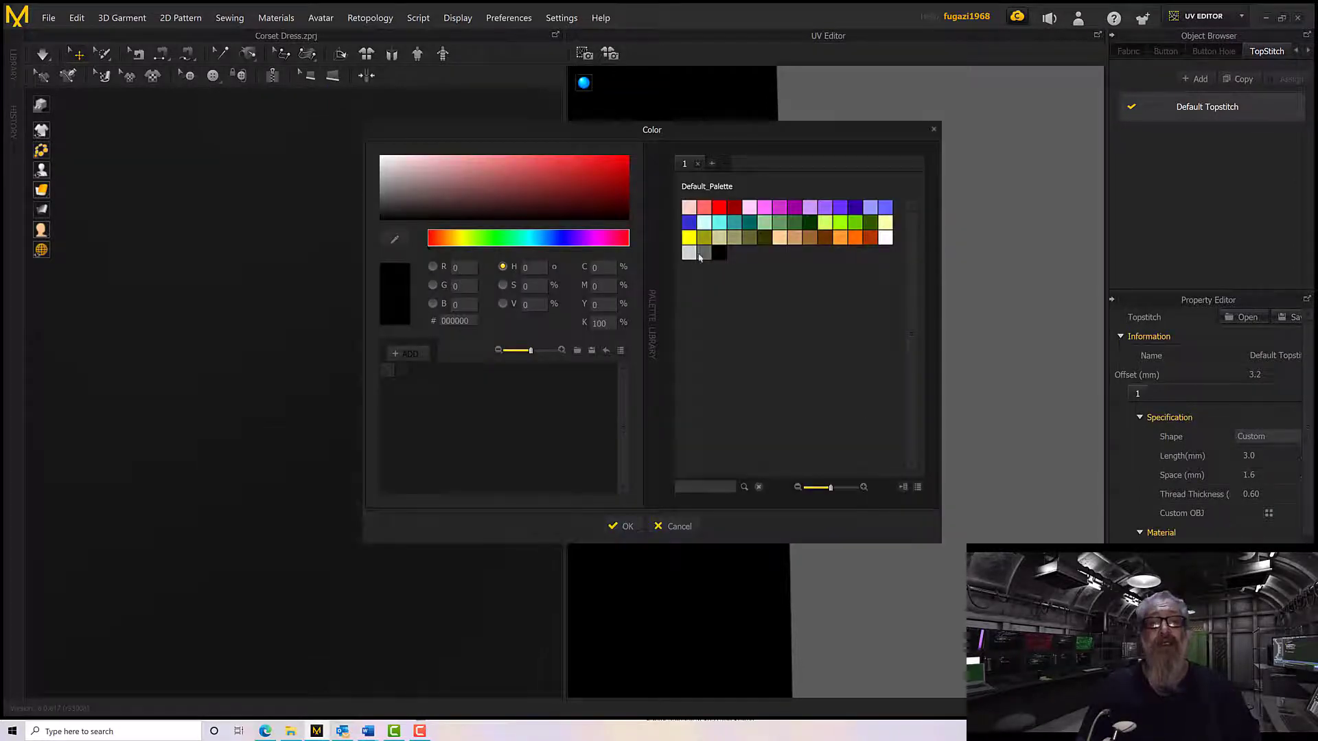
{"action": "left_click", "coordinate": [884, 237]}
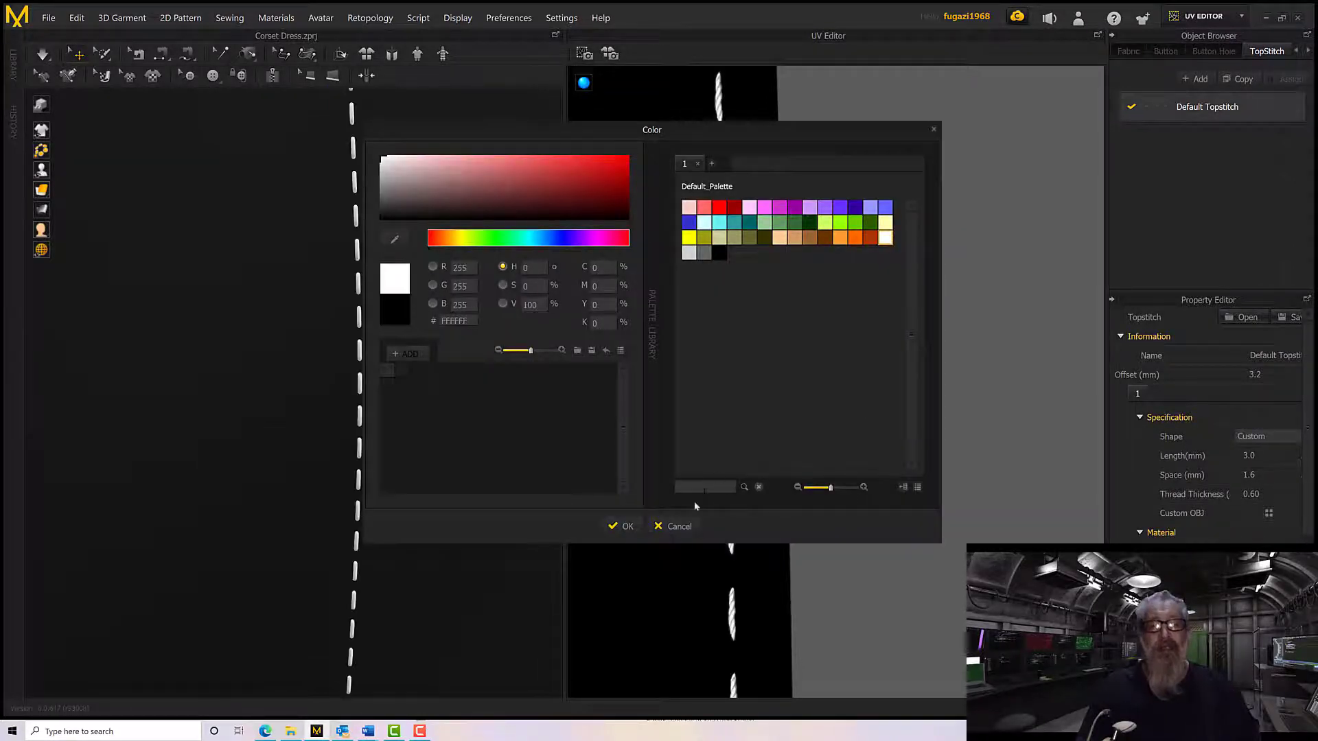
{"action": "left_click", "coordinate": [624, 526]}
Examine the white topstitches on the black corset panels in the UV Editor, from single stitches to the whole tile.
{"action": "scroll", "coordinate": [747, 406], "scroll_direction": "up", "scroll_amount": 3}
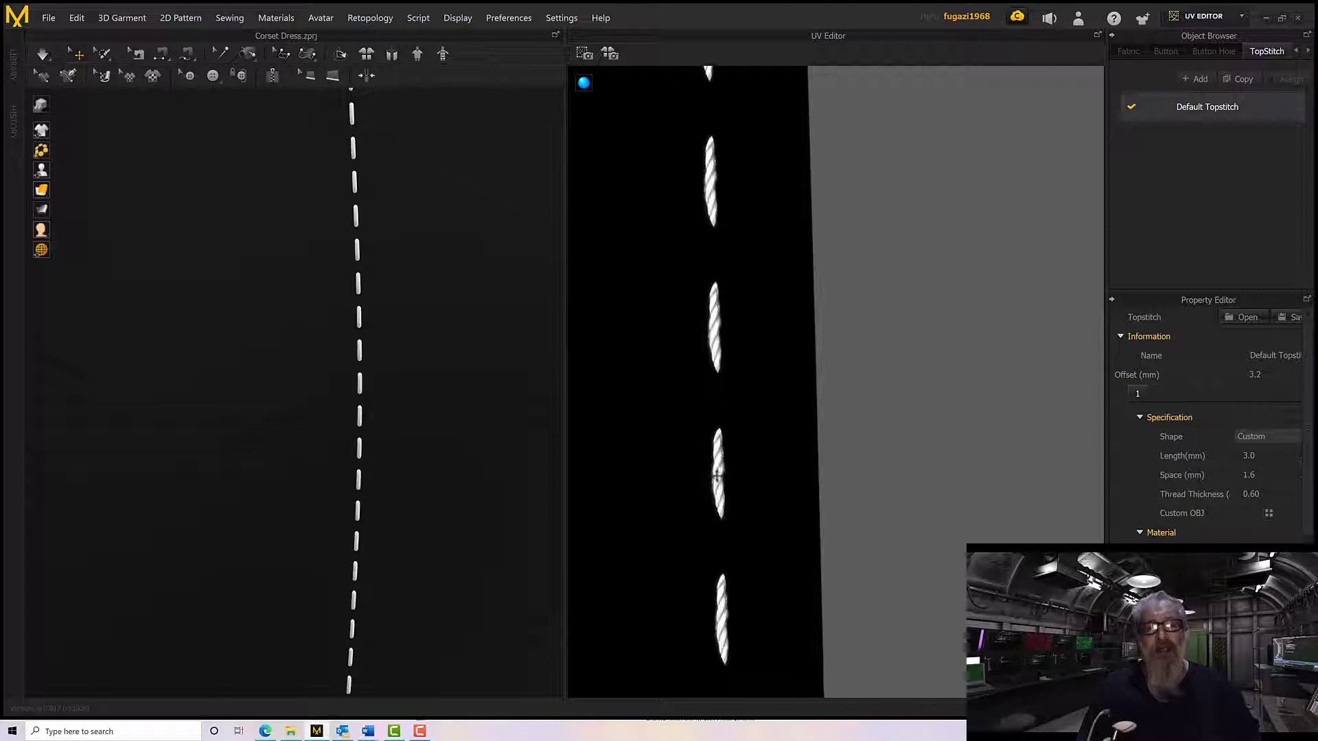
{"action": "scroll", "coordinate": [693, 399], "scroll_direction": "down", "scroll_amount": 3}
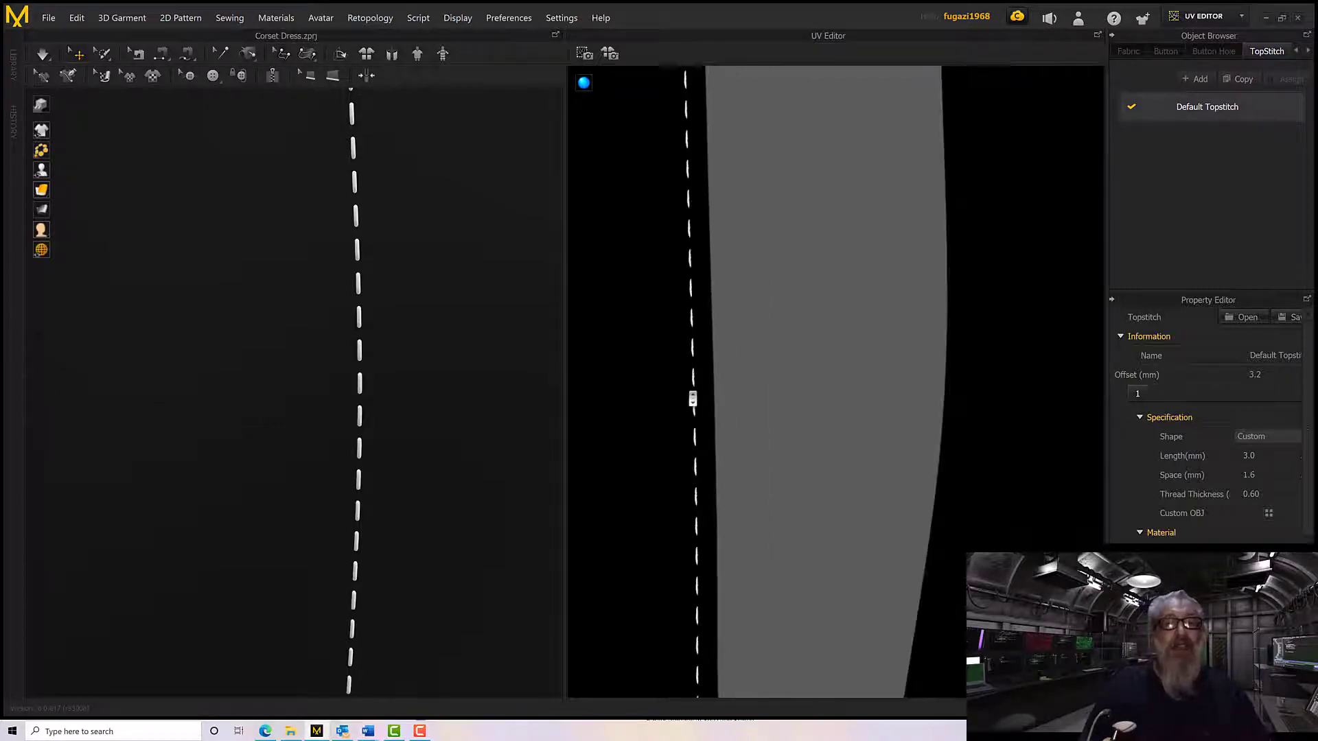
{"action": "scroll", "coordinate": [692, 399], "scroll_direction": "up", "scroll_amount": 5}
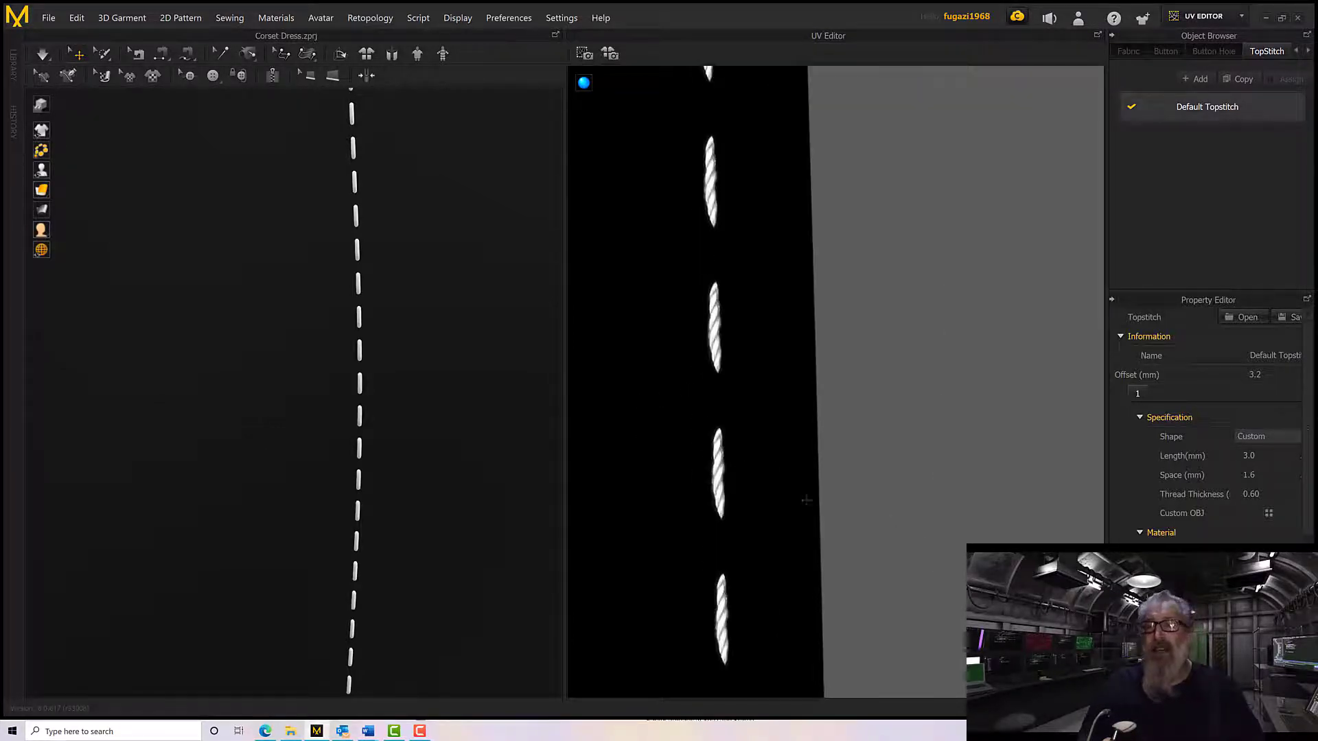
{"action": "scroll", "coordinate": [824, 506], "scroll_direction": "down", "scroll_amount": 3}
{"action": "scroll", "coordinate": [825, 506], "scroll_direction": "down", "scroll_amount": 4}
{"action": "scroll", "coordinate": [824, 505], "scroll_direction": "up", "scroll_amount": 5}
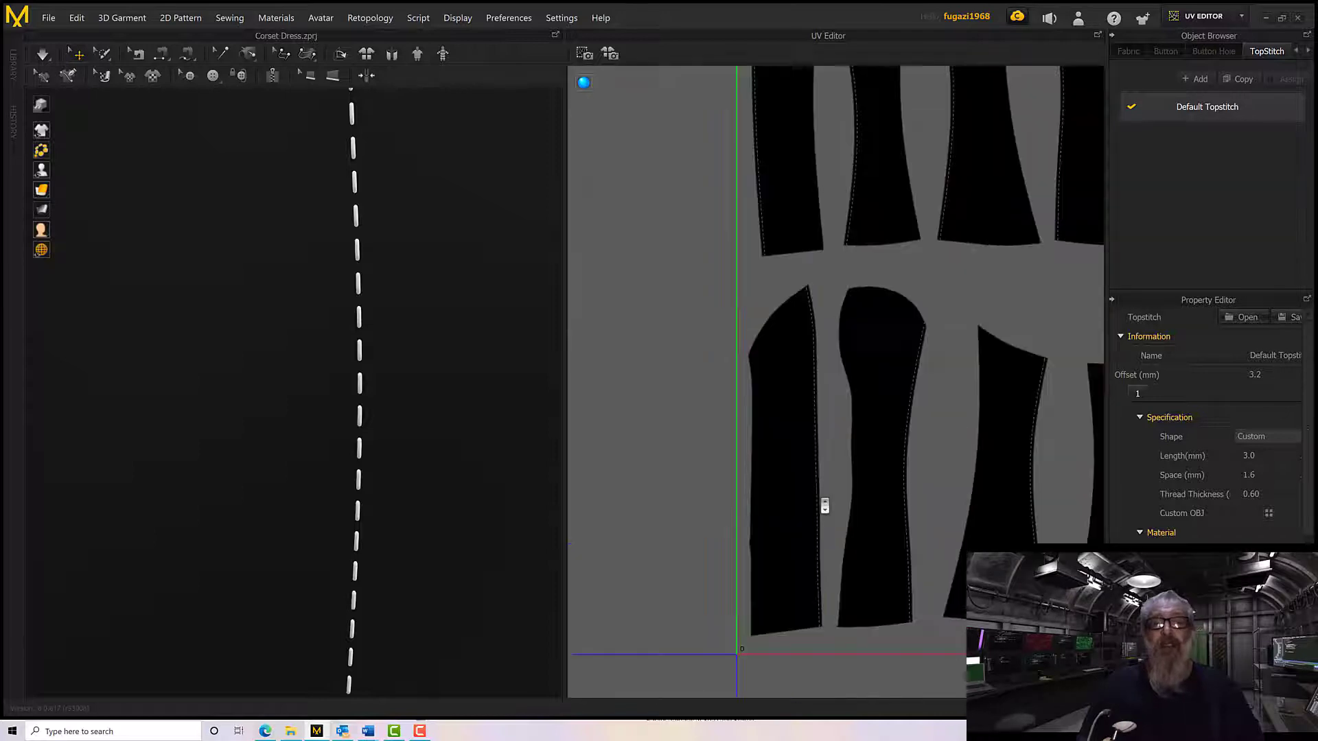
{"action": "scroll", "coordinate": [825, 506], "scroll_direction": "down", "scroll_amount": 3}
{"action": "scroll", "coordinate": [828, 504], "scroll_direction": "down", "scroll_amount": 2}
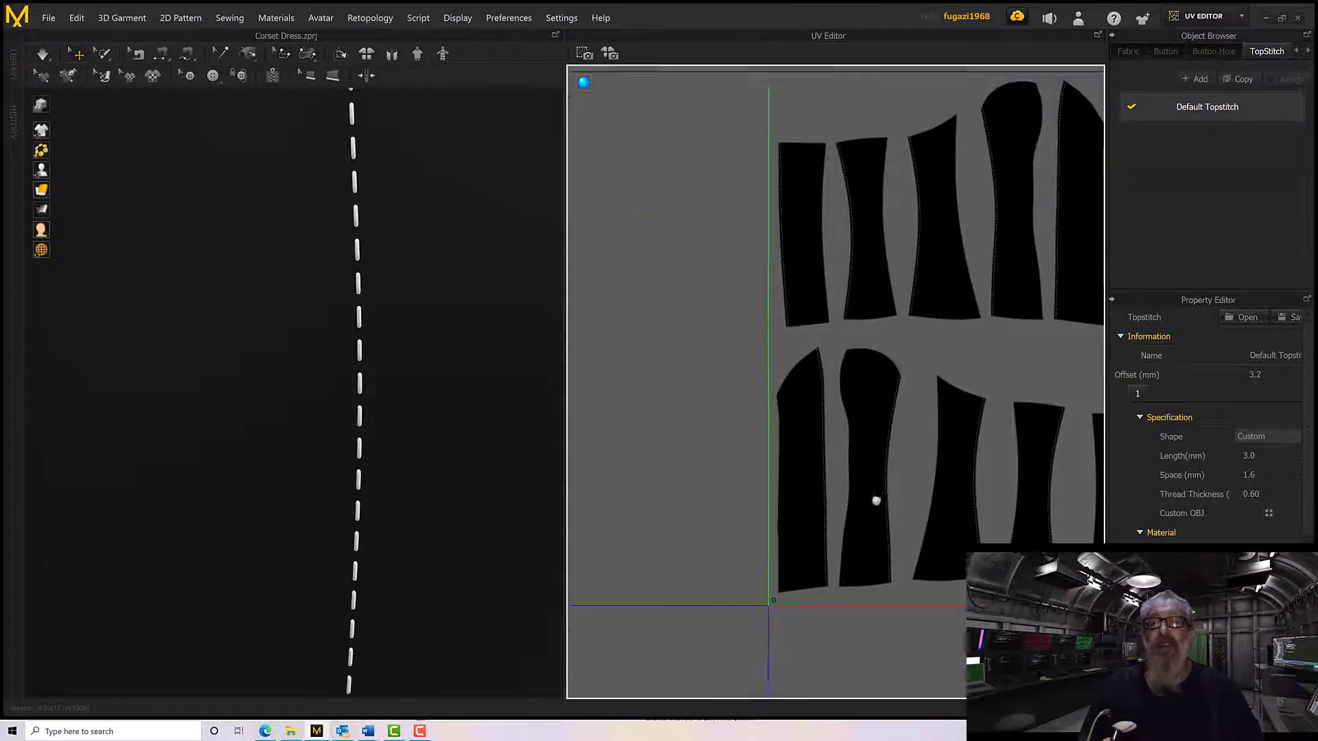
{"action": "middle_click_drag", "start_coordinate": [873, 501], "coordinate": [746, 530]}
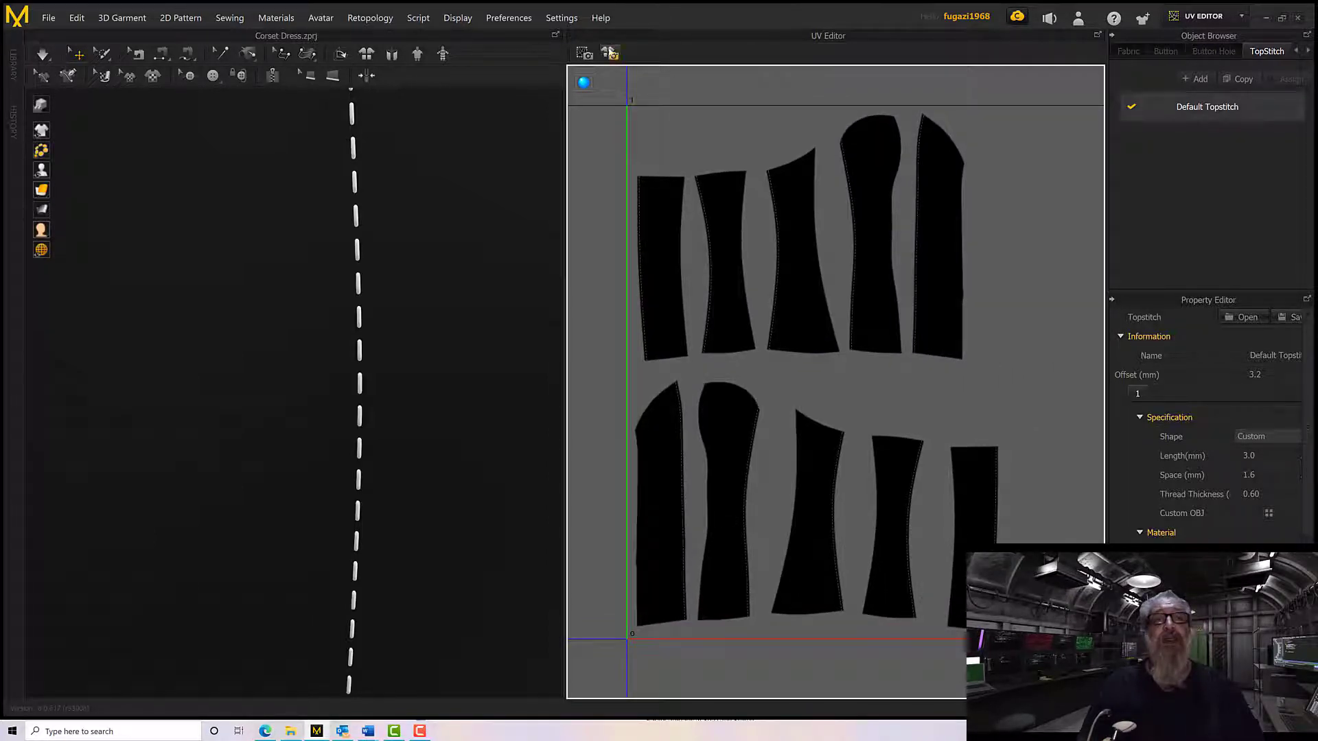
Bake only the Diffuse texture for UV area 0 to 1 at 8192 pixels, saved as the PNG Dress Stitch Map in Baking MD Stitches.
{"action": "left_click", "coordinate": [608, 54]}
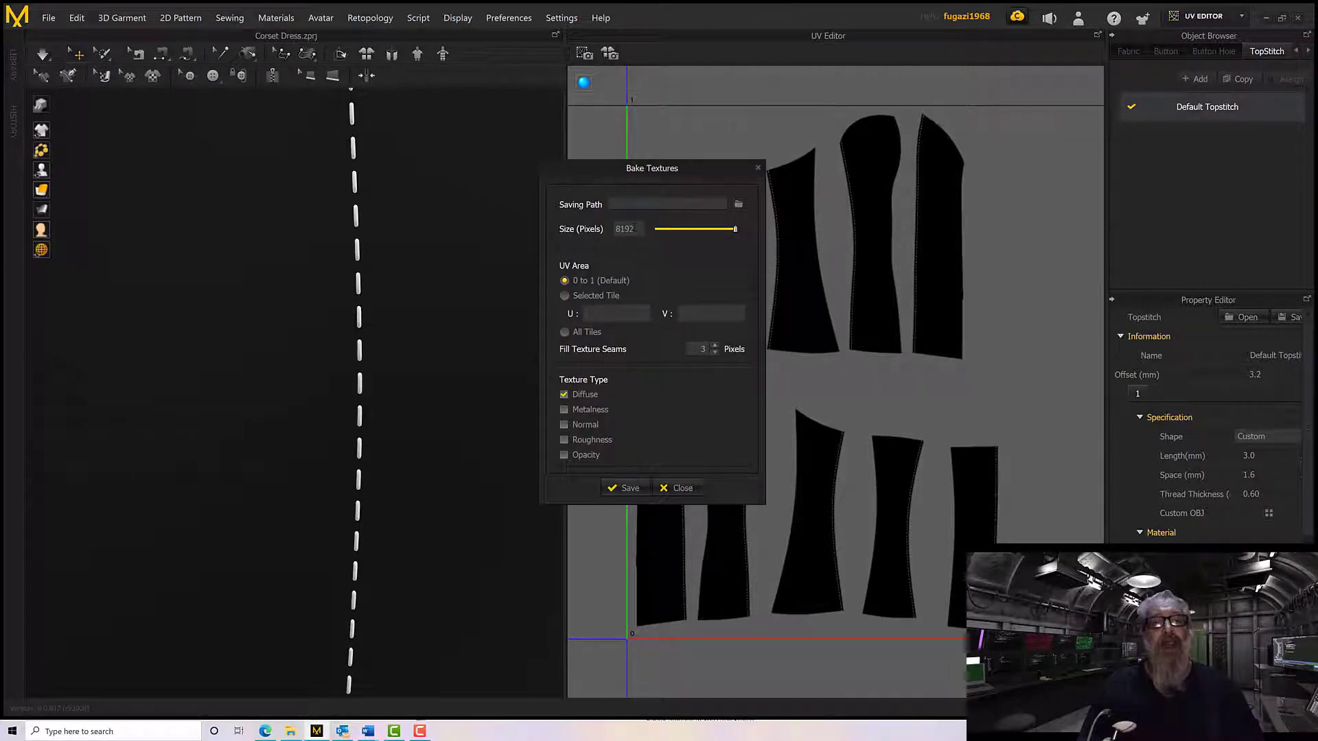
{"action": "left_click_drag", "start_coordinate": [639, 230], "coordinate": [595, 229]}
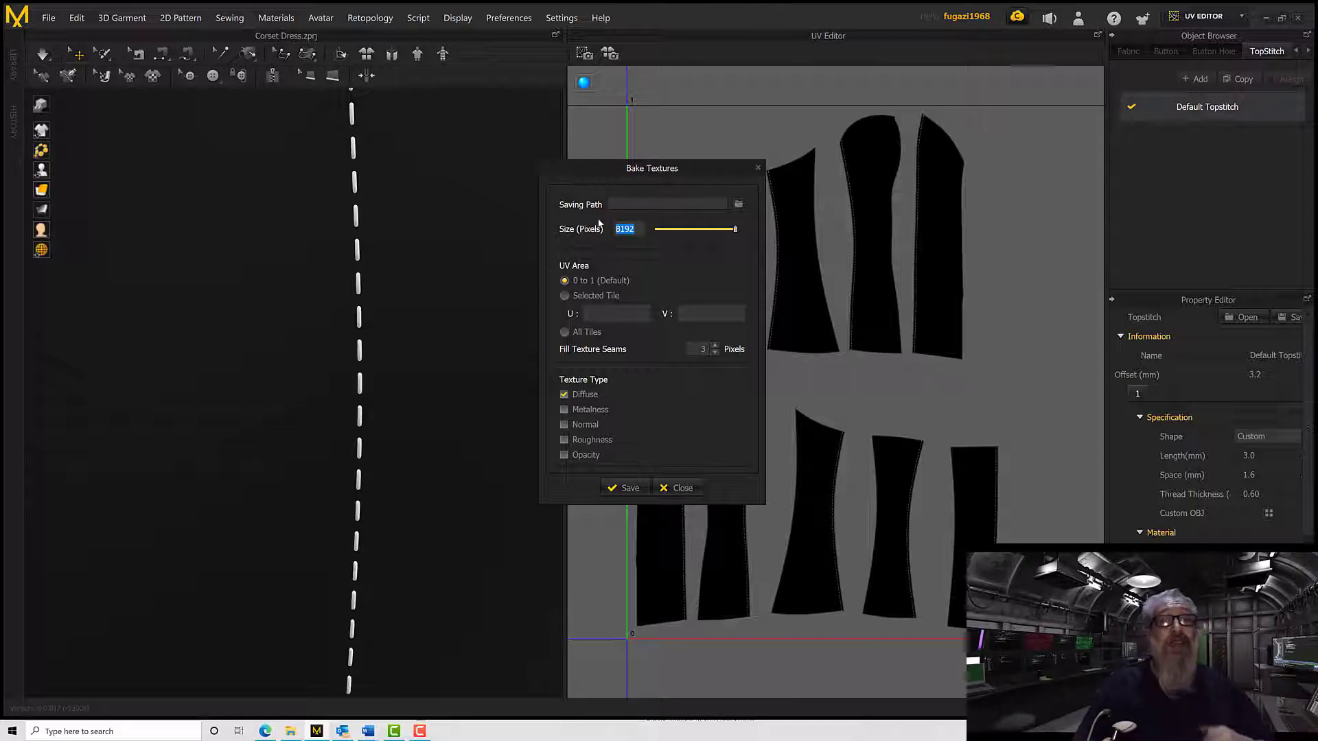
{"action": "left_click", "coordinate": [738, 204]}
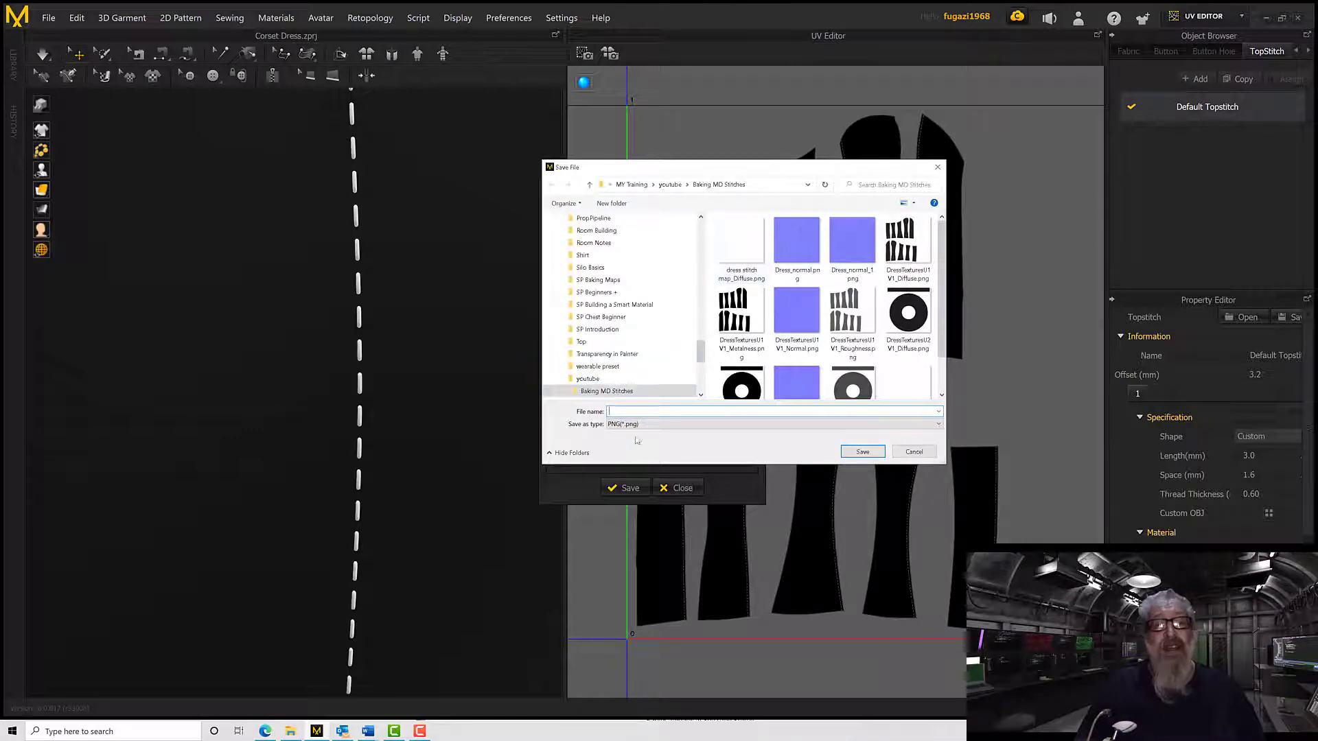
{"action": "type", "text": "Dre"}
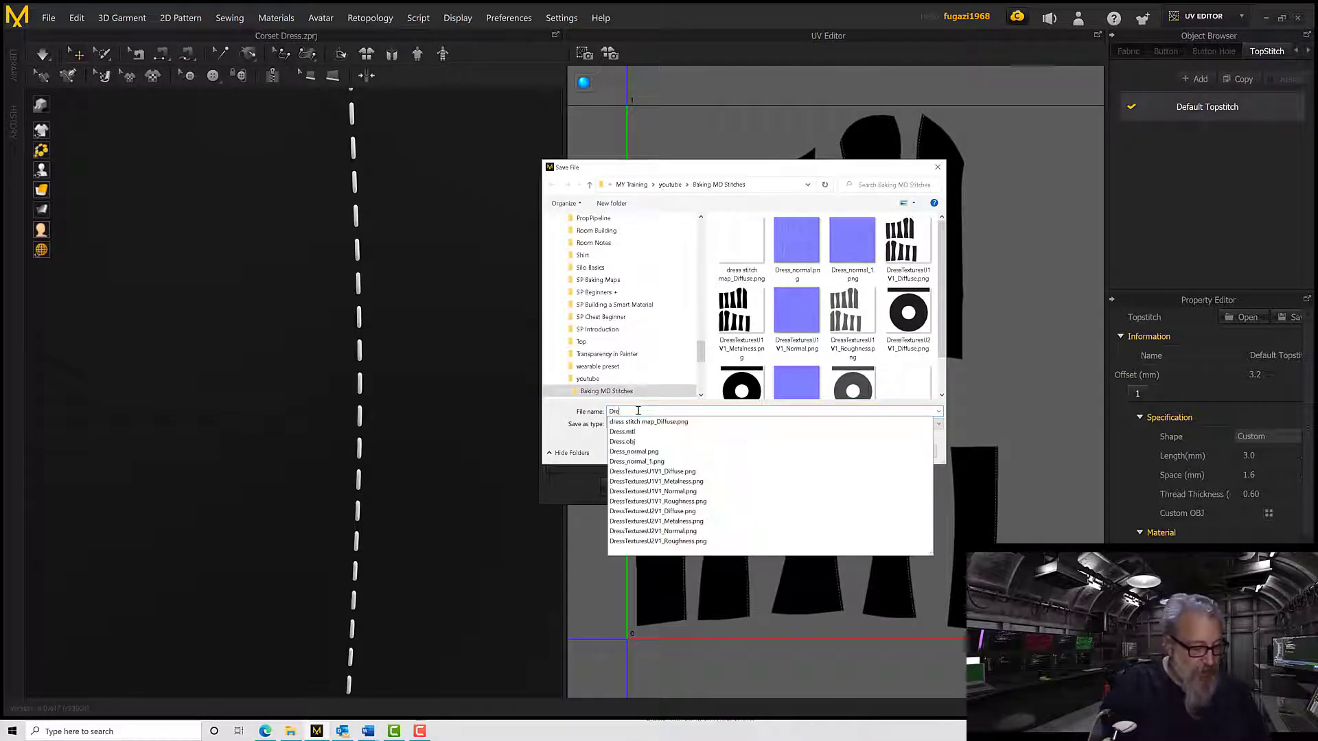
{"action": "type", "text": "ss Sti"}
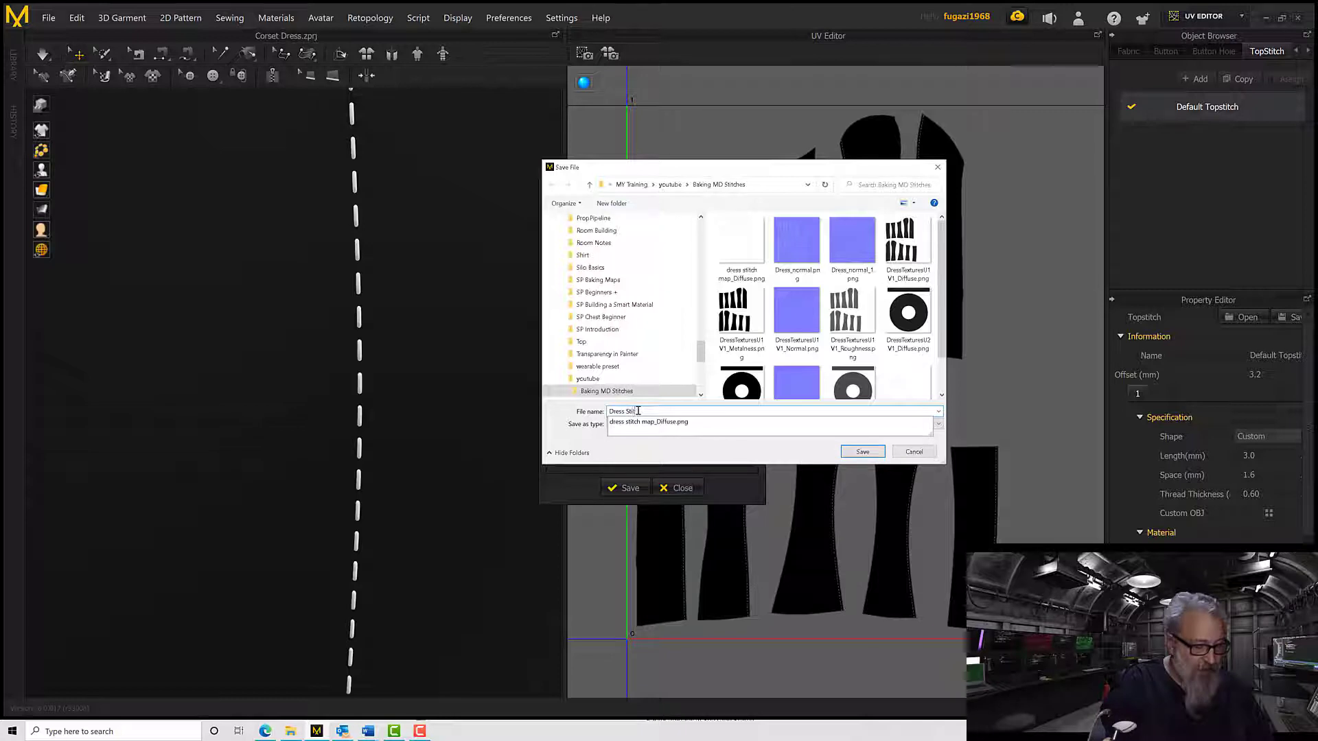
{"action": "type", "text": "tch Map"}
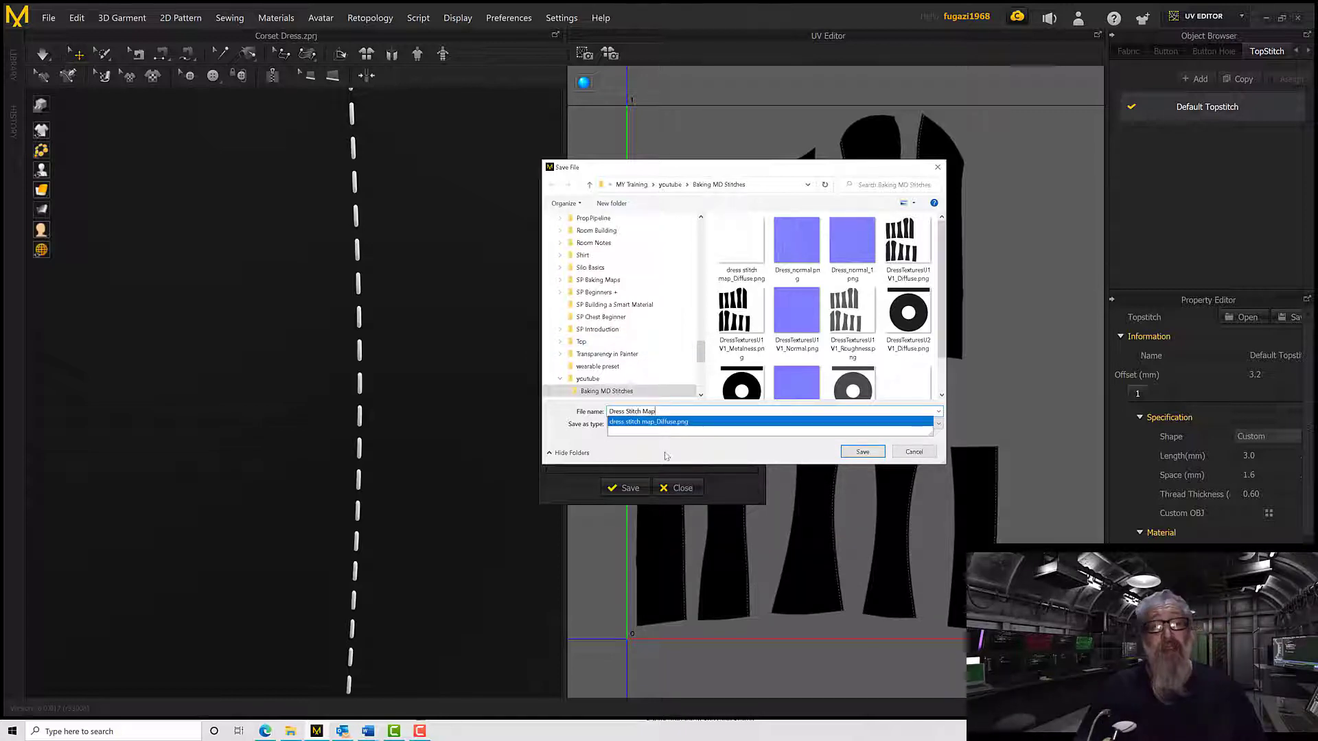
{"action": "left_click", "coordinate": [659, 424]}
{"action": "left_click", "coordinate": [659, 424]}
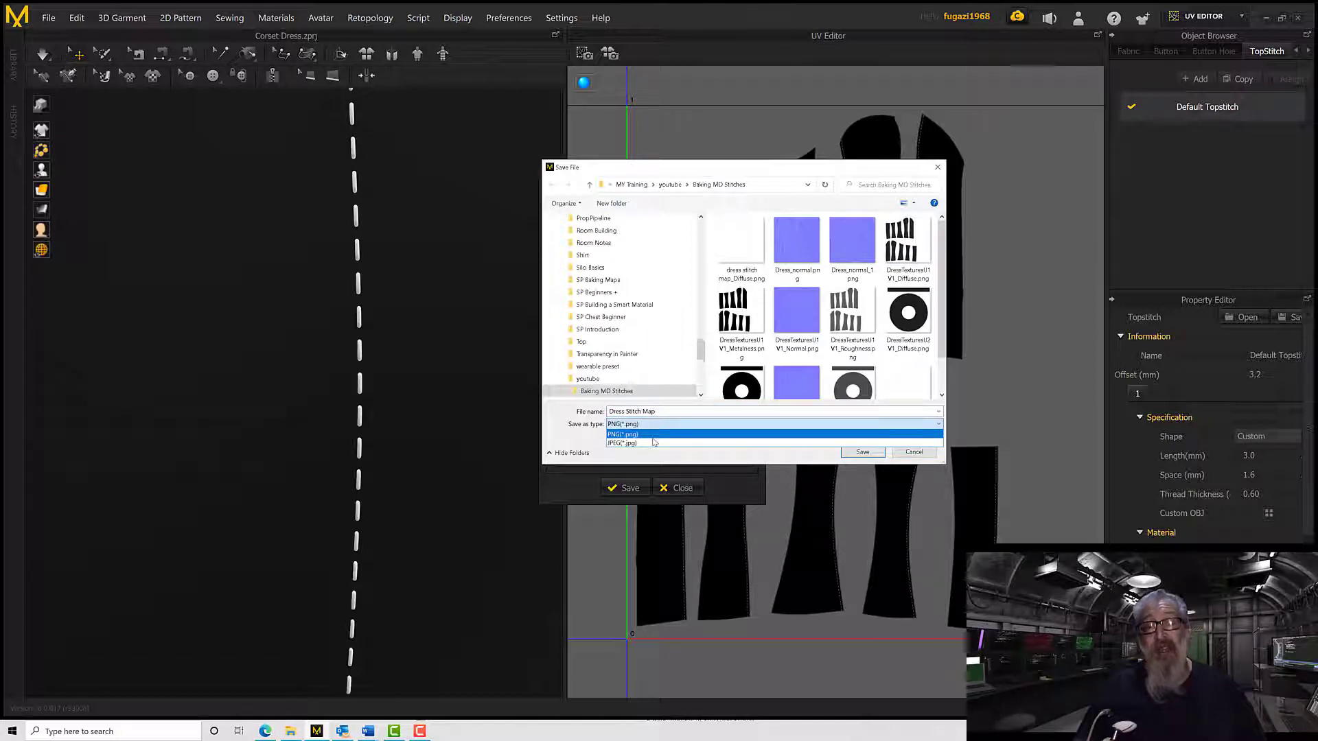
{"action": "left_click", "coordinate": [653, 440]}
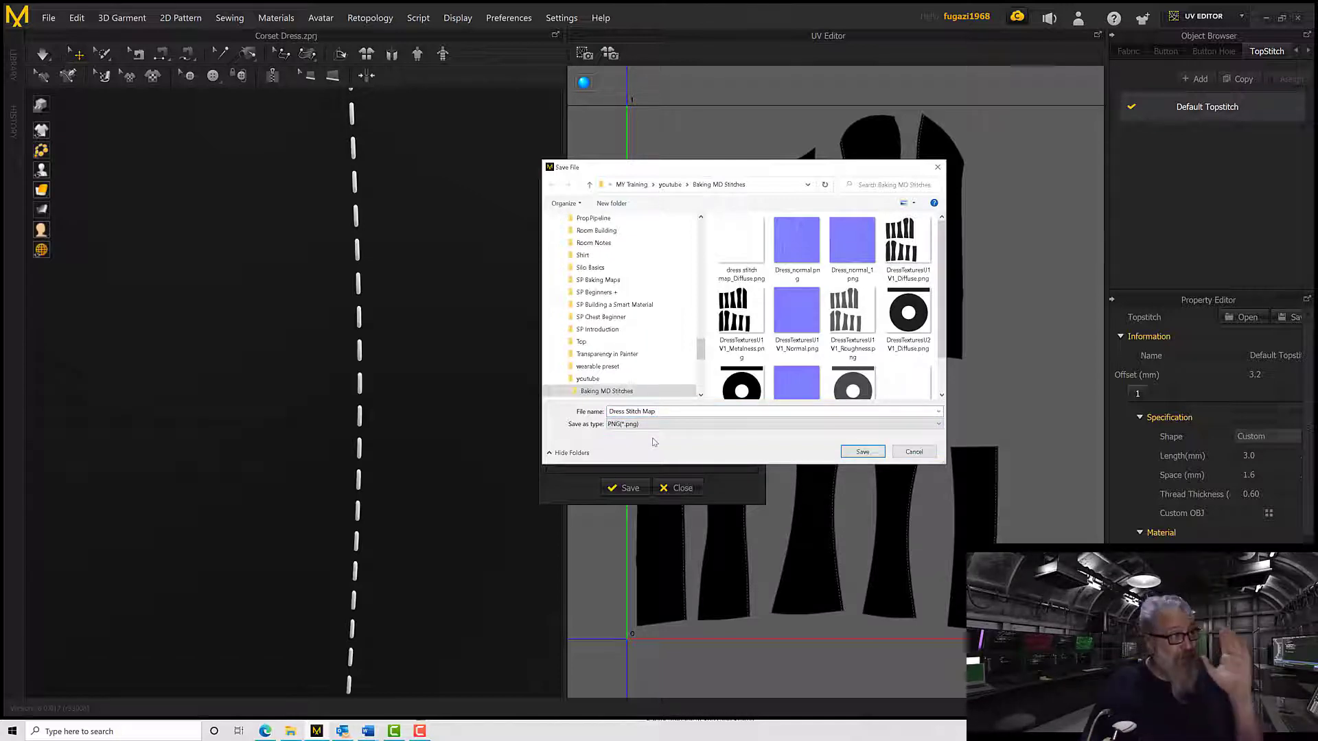
{"action": "left_click", "coordinate": [862, 452]}
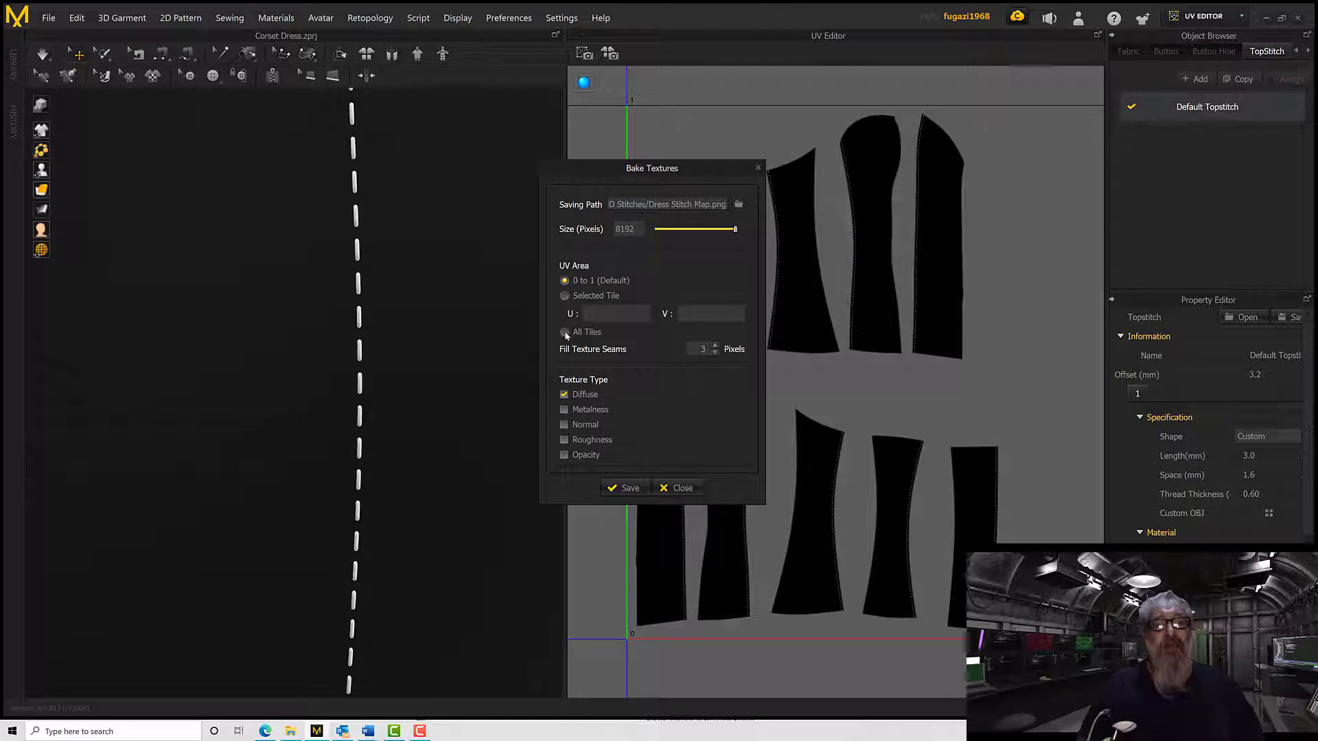
{"action": "left_click", "coordinate": [565, 282]}
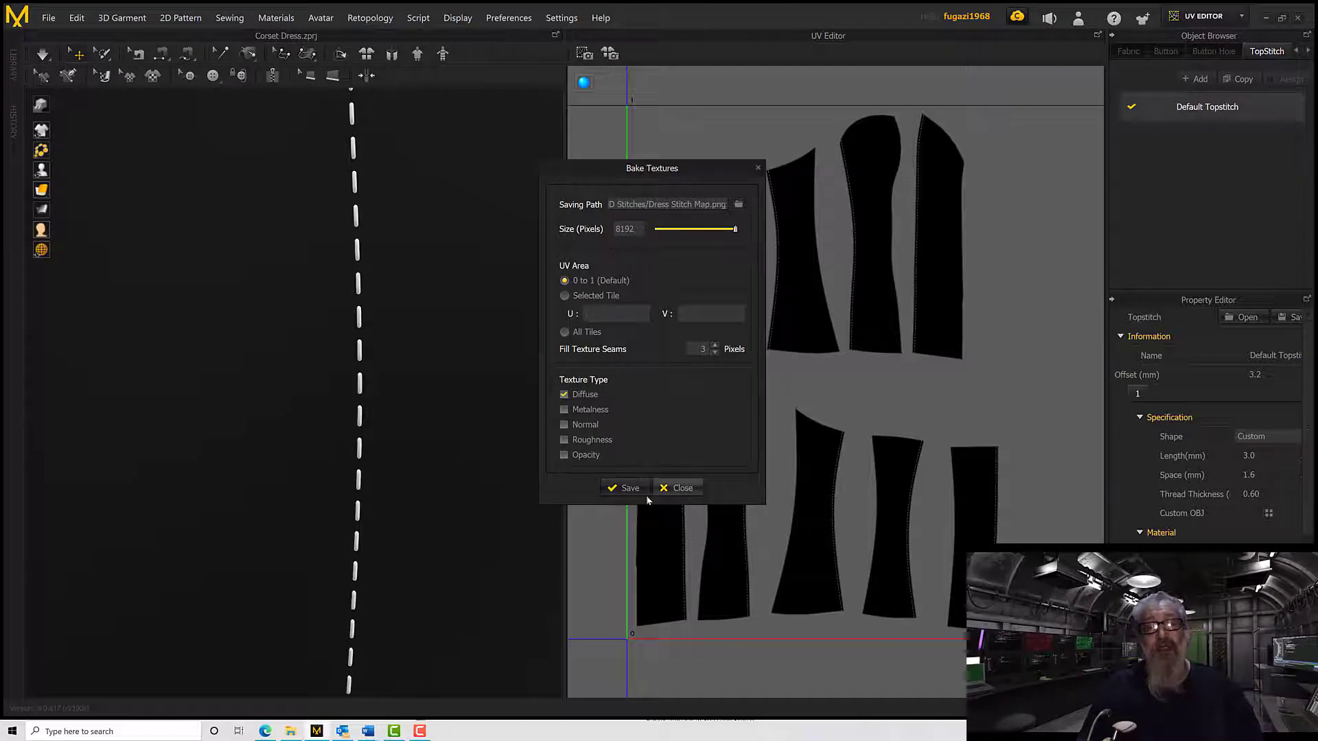
{"action": "left_click", "coordinate": [626, 489]}
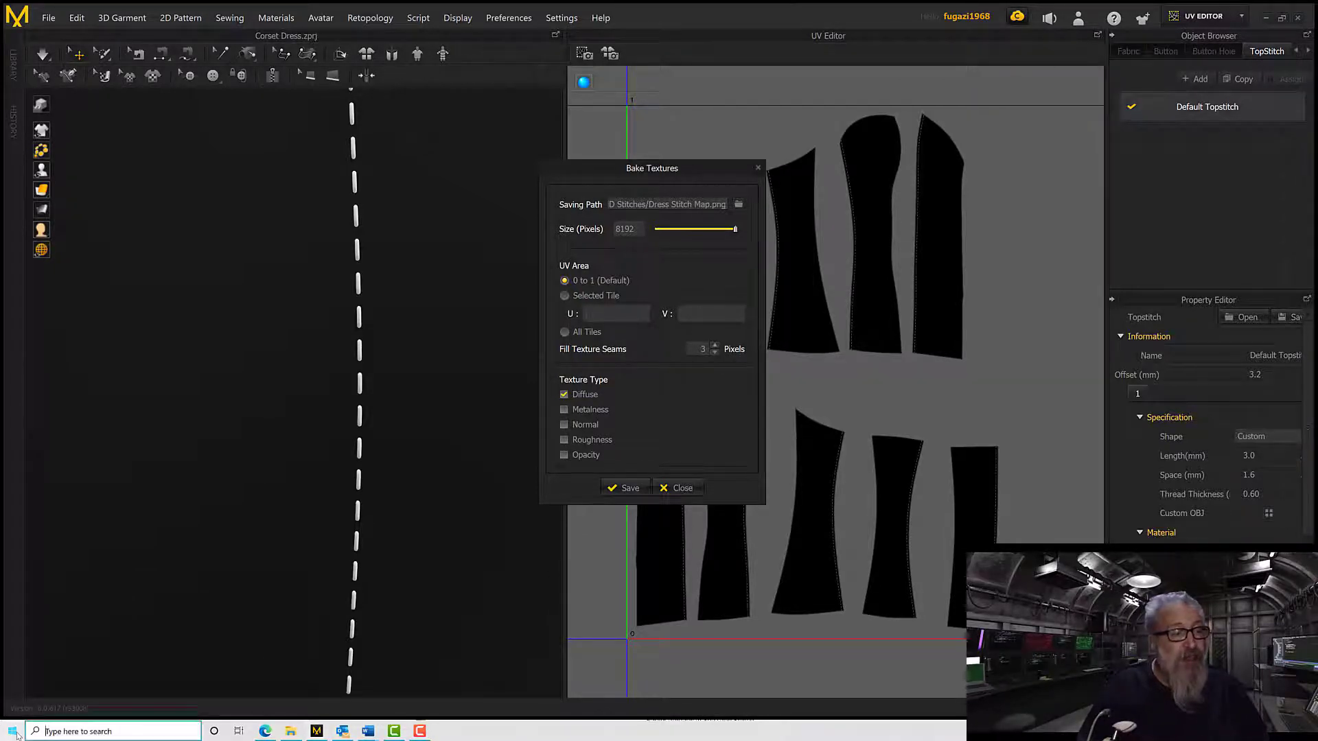
Launch Adobe Substance 3D Painter and dismiss its welcome window.
{"action": "left_click", "coordinate": [14, 731]}
{"action": "left_click", "coordinate": [14, 732]}
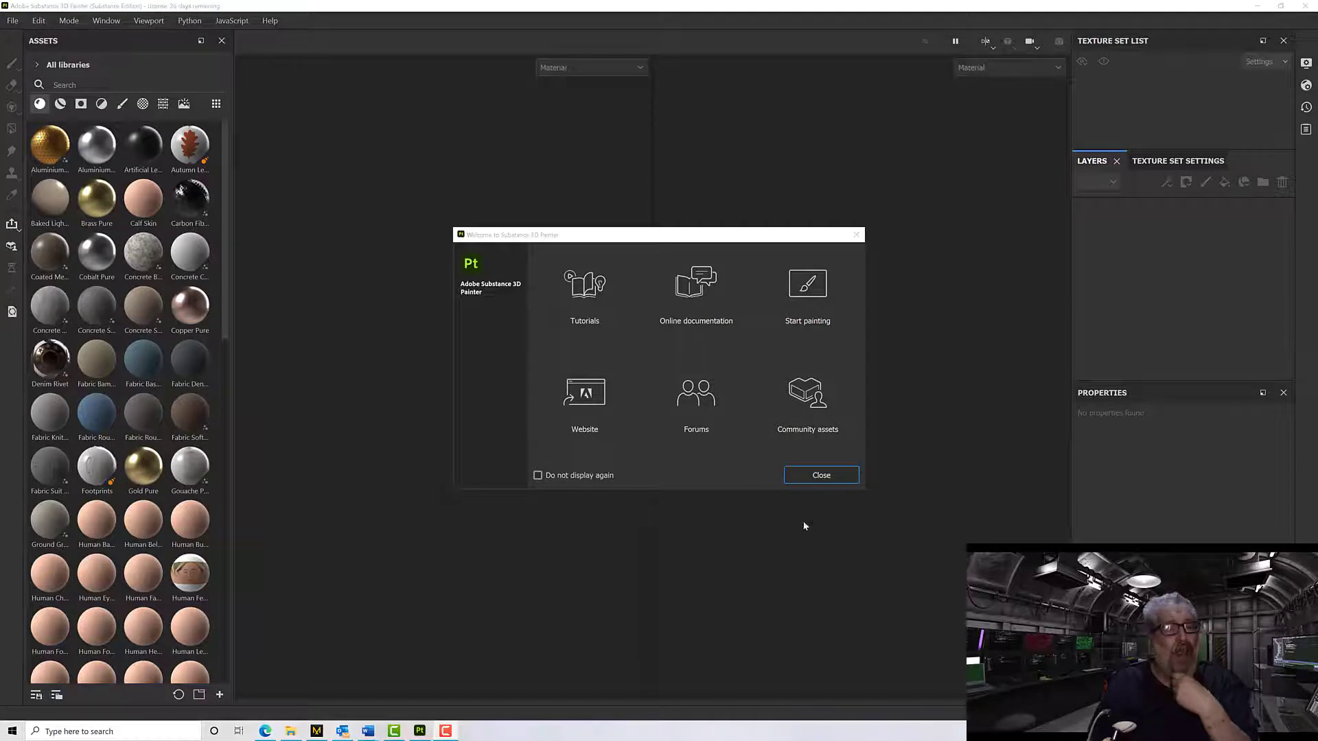
{"action": "left_click", "coordinate": [821, 475]}
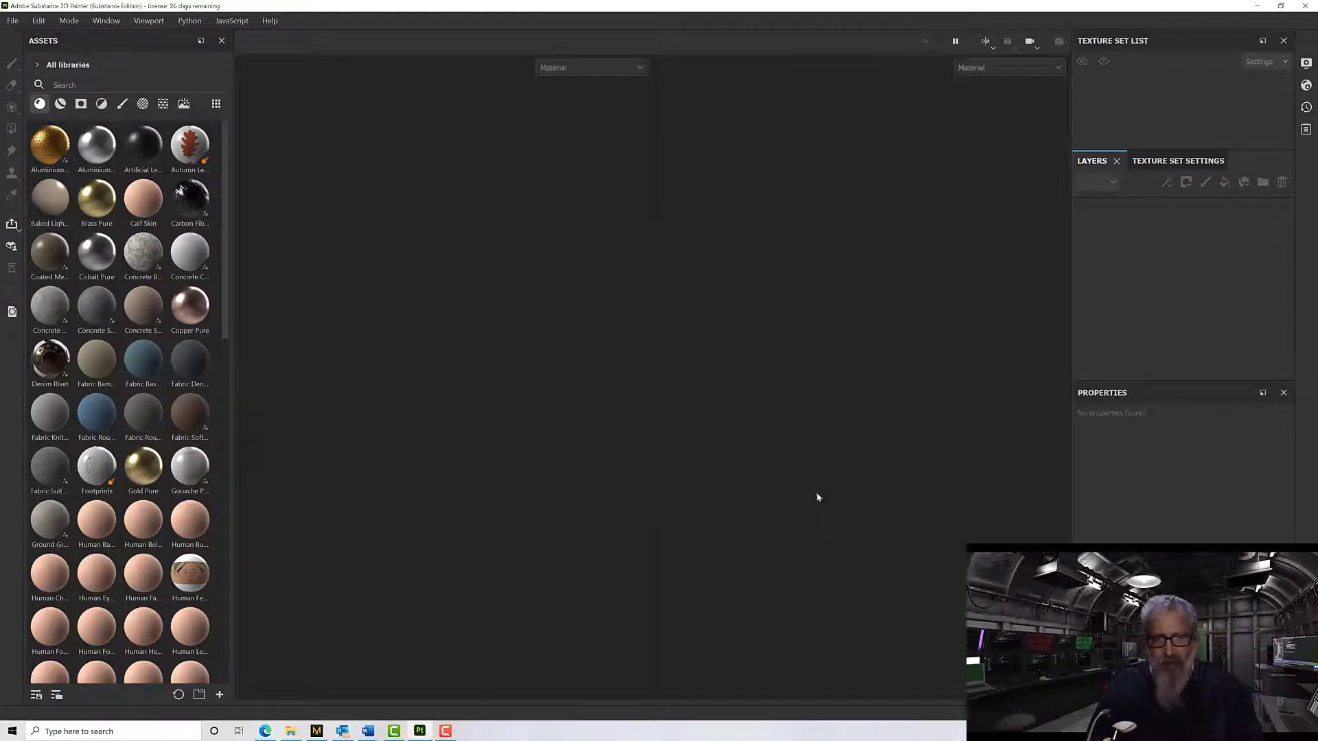
Create a new project from Dress.obj in the Baking MD Stitches folder with a document resolution of 4096.
{"action": "left_click", "coordinate": [8, 22]}
{"action": "left_click", "coordinate": [24, 38]}
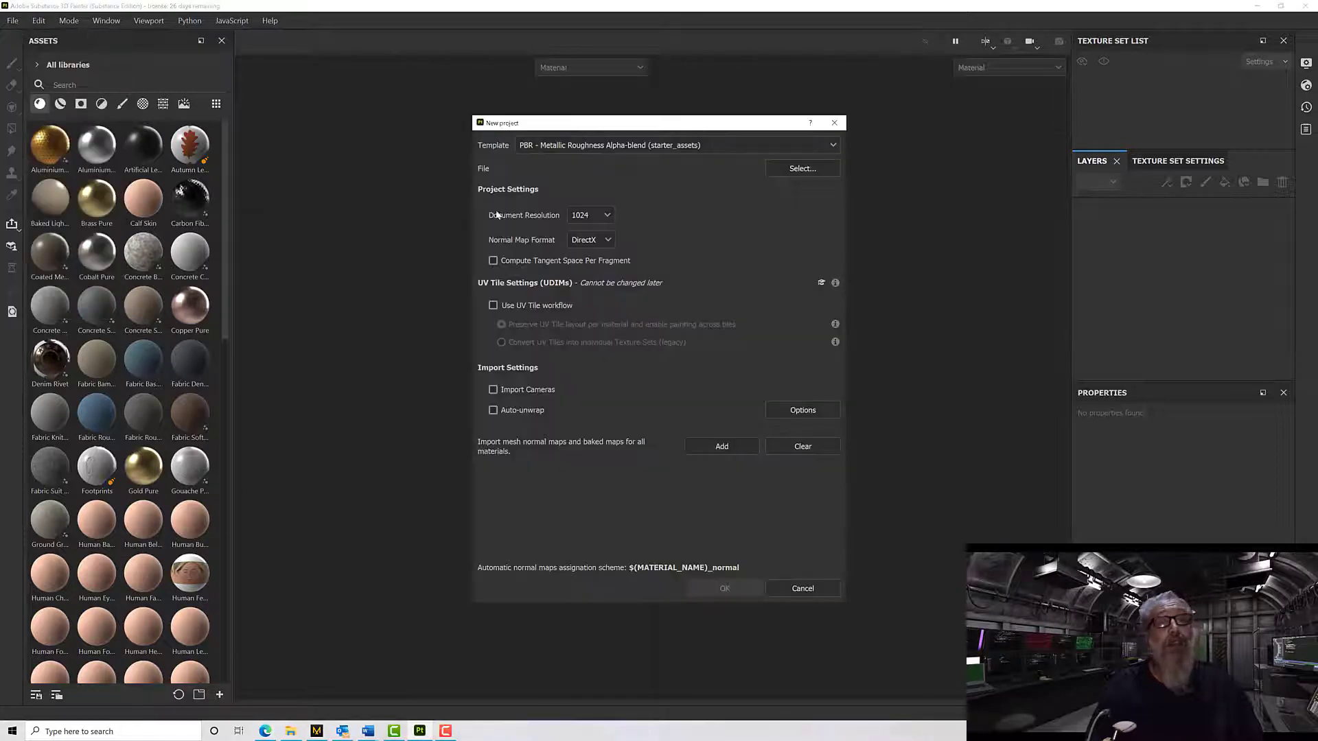
{"action": "left_click", "coordinate": [810, 172]}
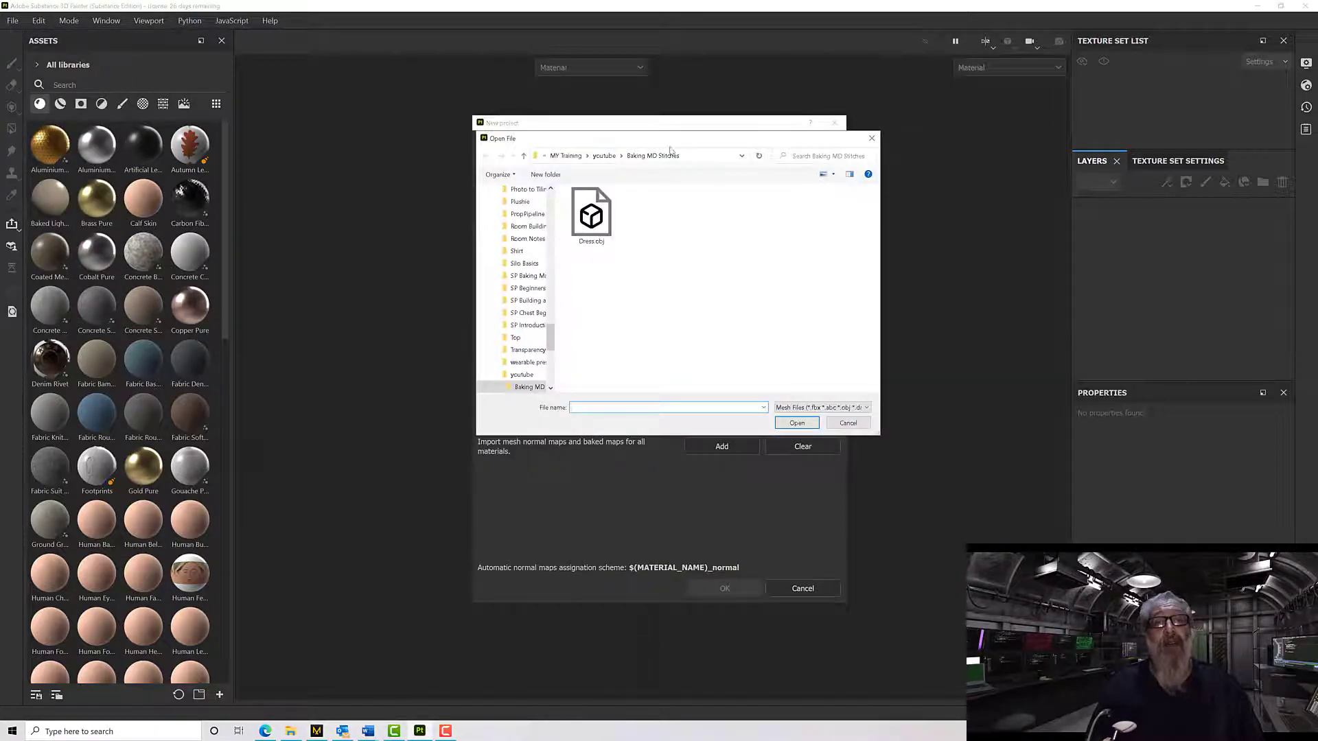
{"action": "double_click", "coordinate": [601, 220]}
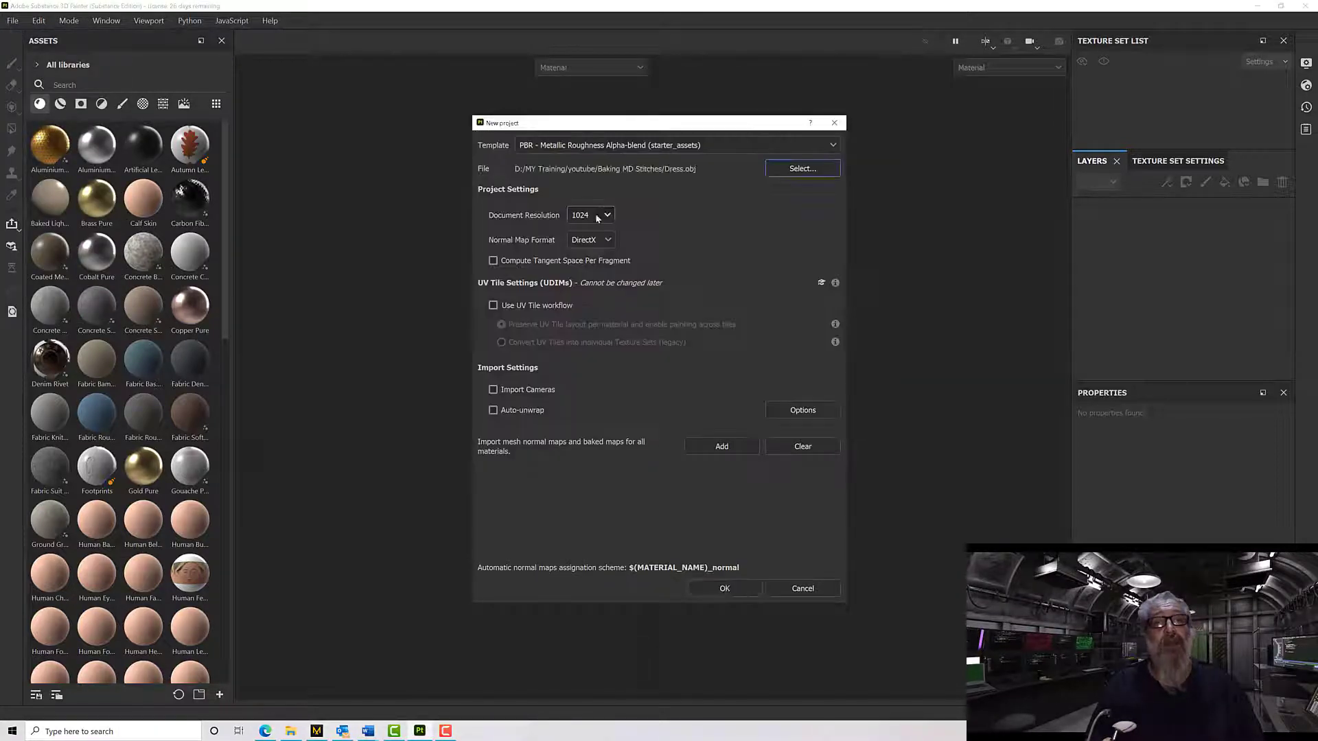
{"action": "left_click", "coordinate": [607, 216]}
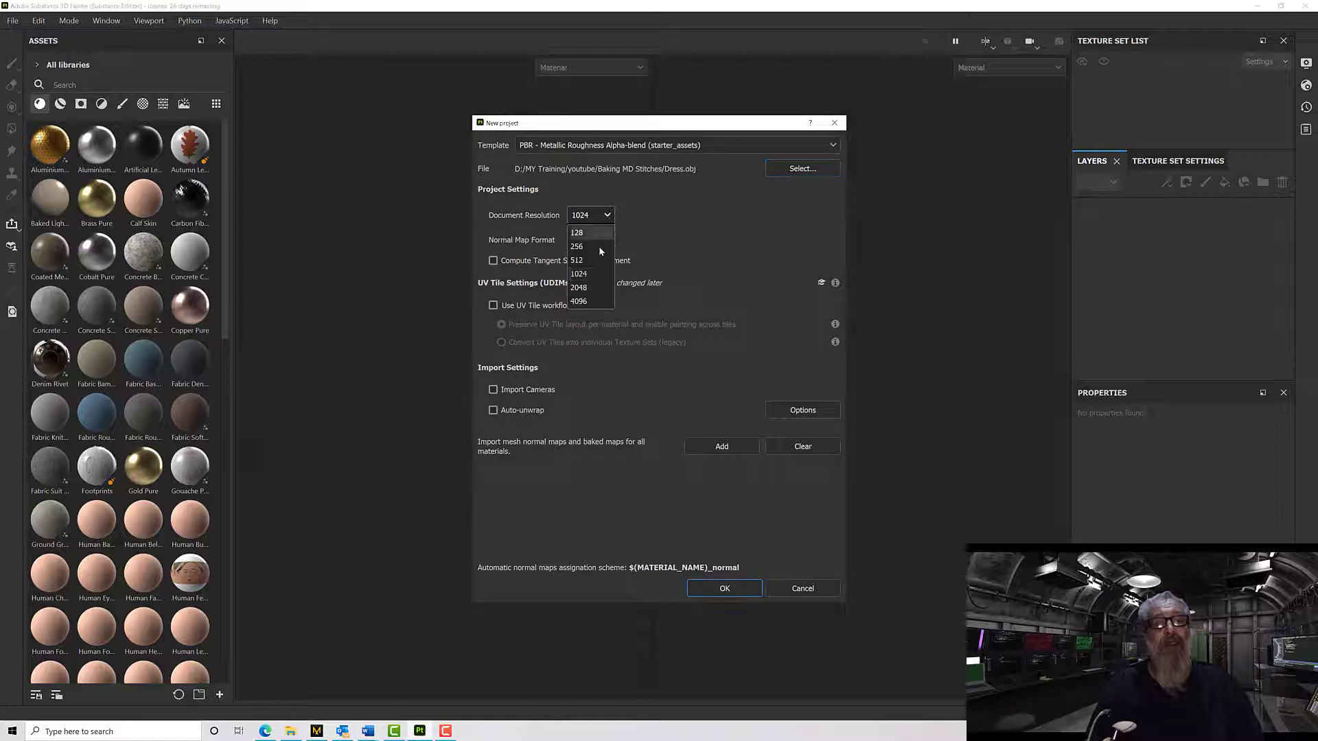
{"action": "left_click", "coordinate": [596, 302]}
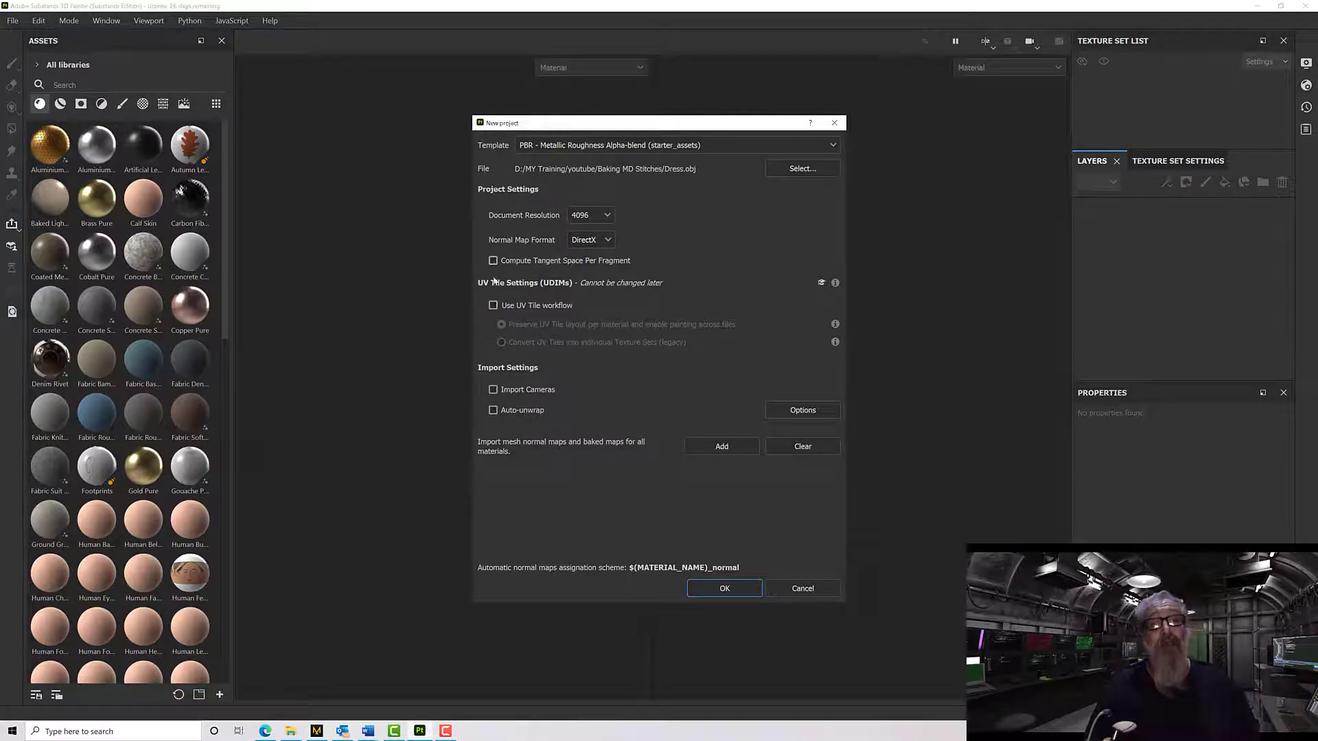
{"action": "left_click", "coordinate": [716, 591]}
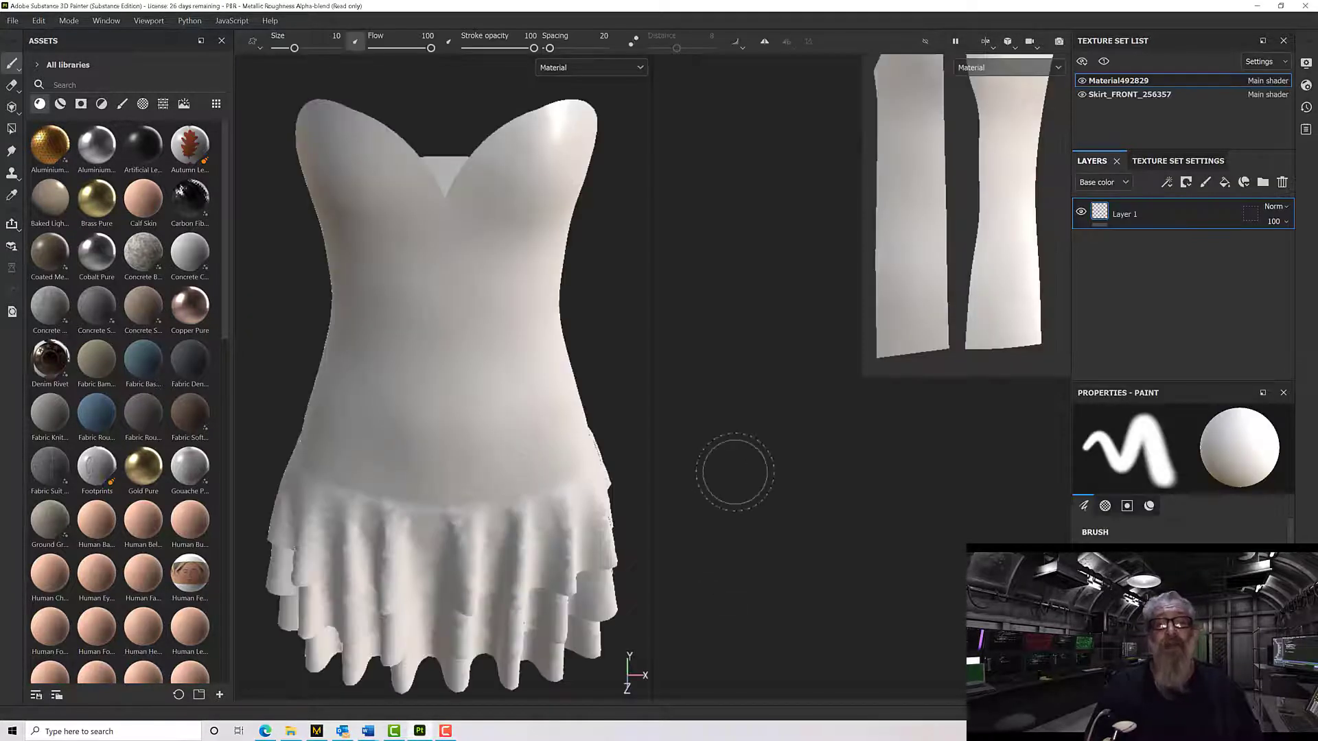
Replace the empty paint layer of the corset's texture set with a fill layer that affects only the height channel.
{"action": "key", "text": "f"}
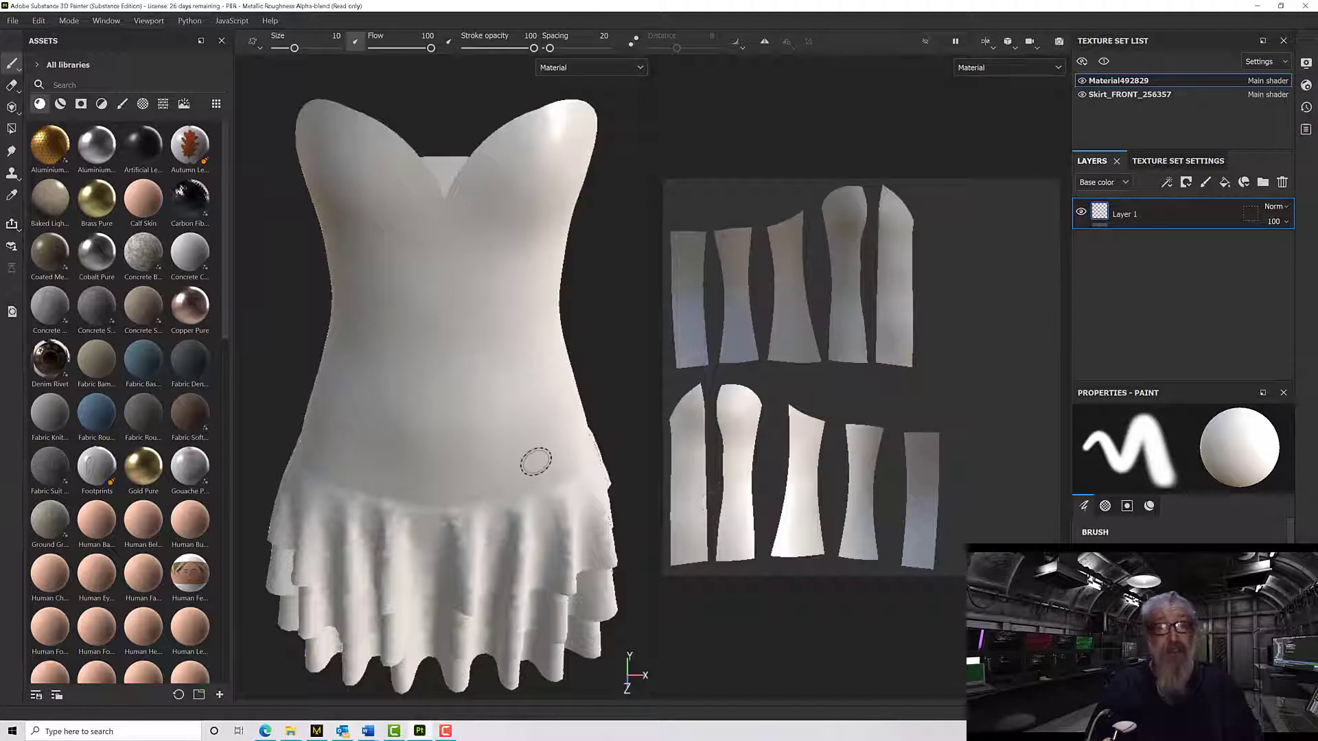
{"action": "key", "text": "f"}
{"action": "mouse_move", "coordinate": [536, 463]}
{"action": "left_mouse_down", "text": "alt"}
{"action": "mouse_move", "coordinate": [473, 392]}
{"action": "mouse_move", "coordinate": [537, 405]}
{"action": "mouse_move", "coordinate": [470, 435]}
{"action": "left_mouse_up", "text": "alt"}
{"action": "scroll", "coordinate": [456, 415], "scroll_direction": "up", "scroll_amount": 3}
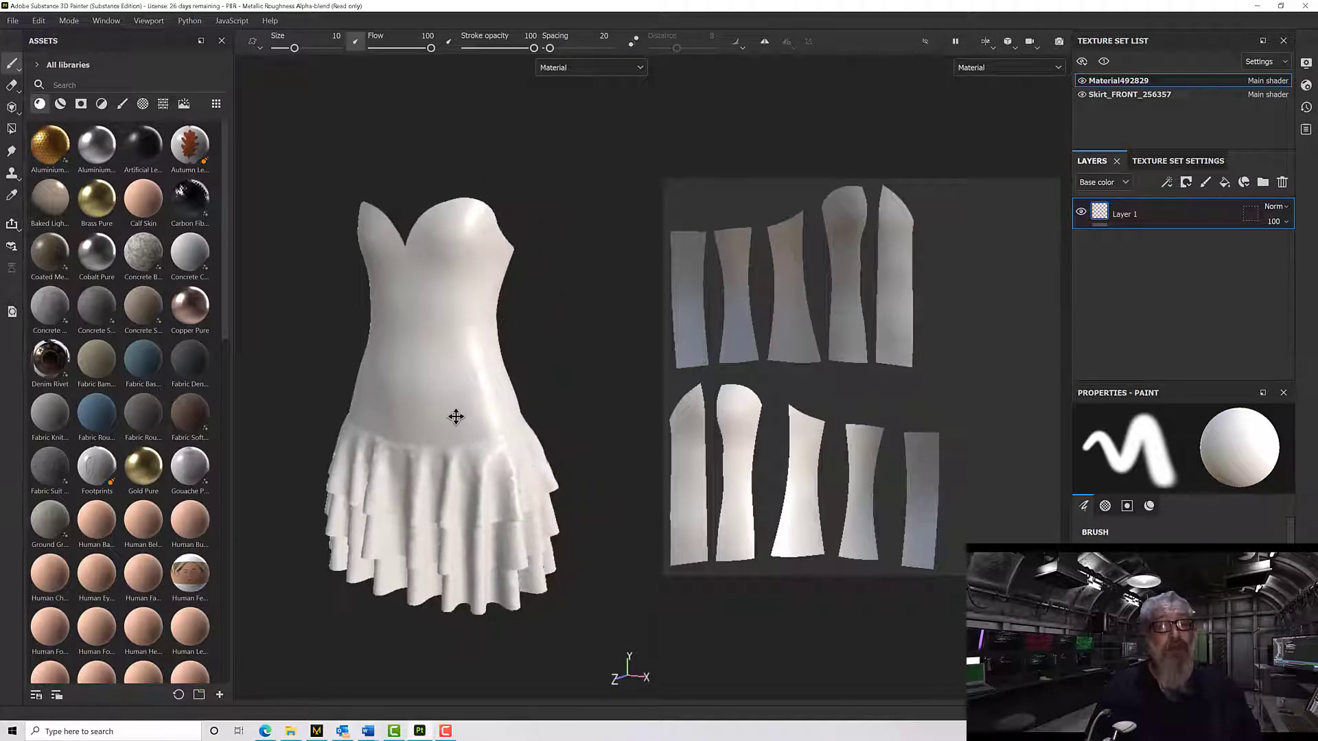
{"action": "scroll", "coordinate": [485, 415], "scroll_direction": "up", "scroll_amount": 2}
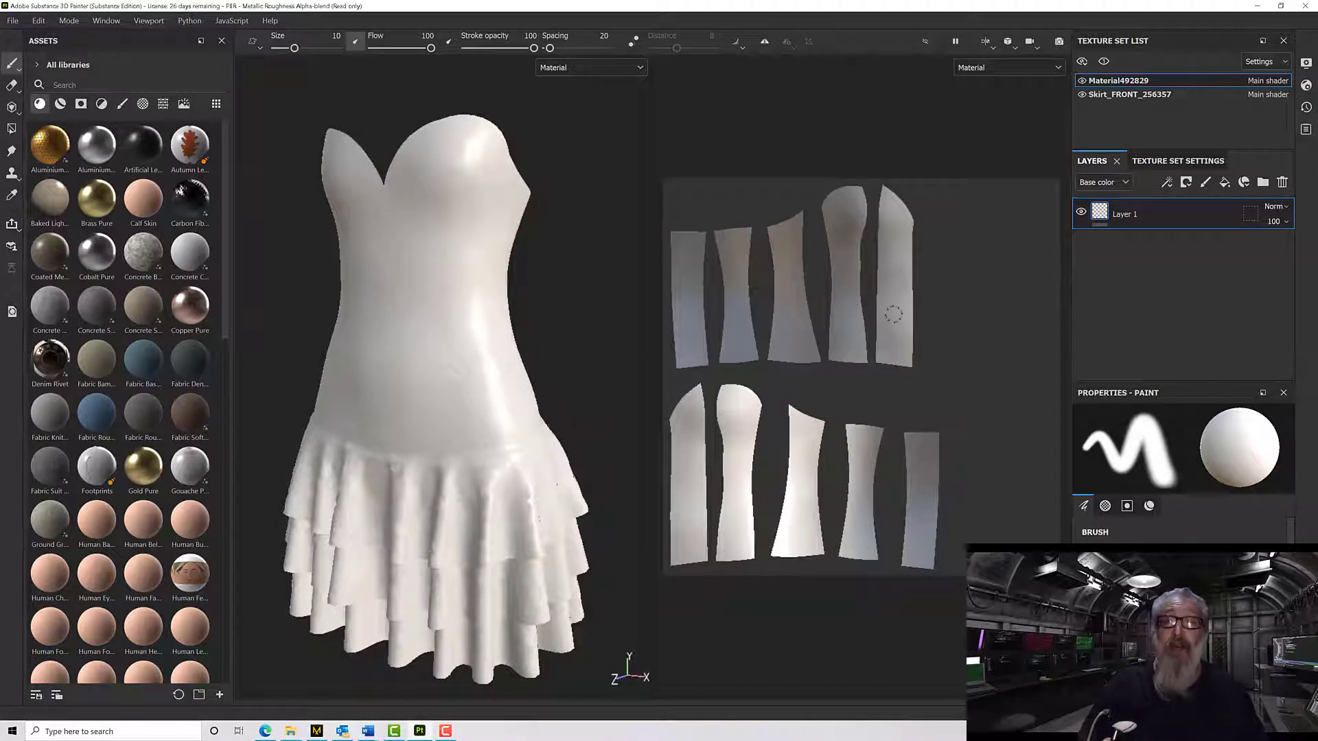
{"action": "left_click", "coordinate": [1283, 184]}
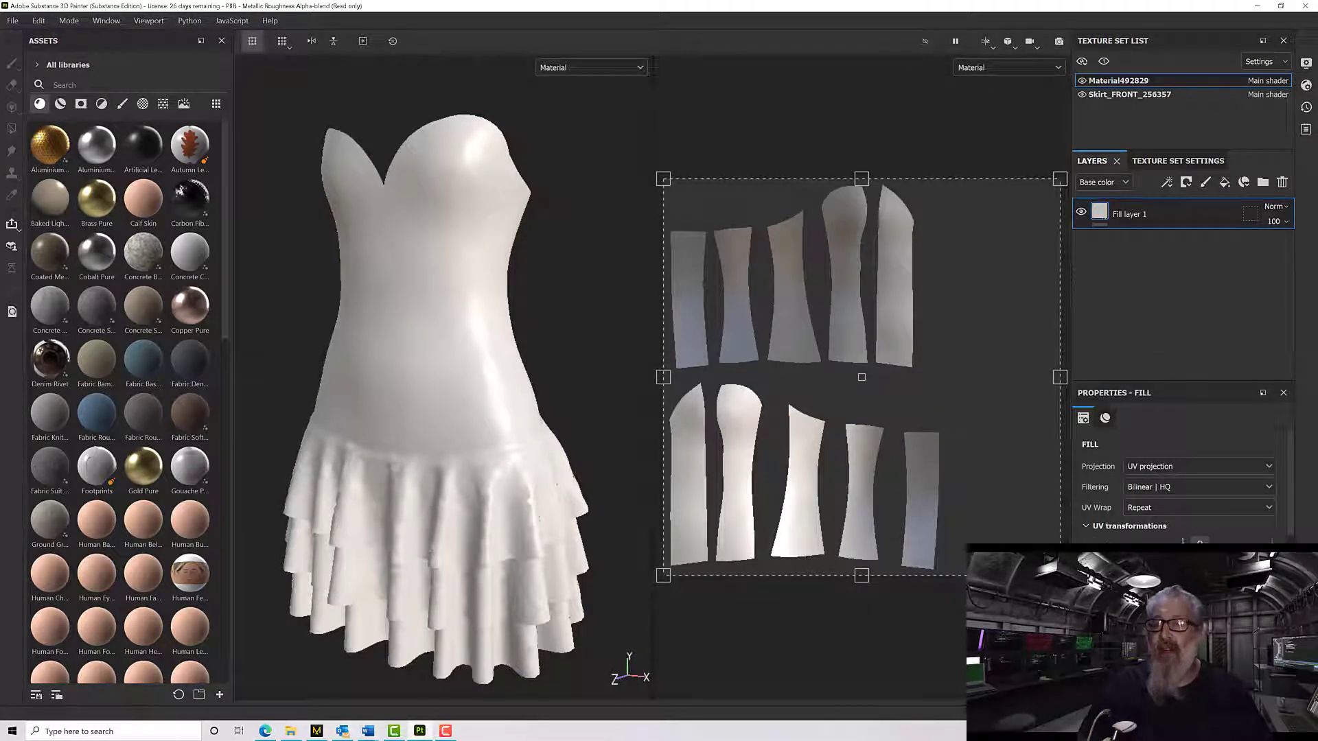
{"action": "scroll", "coordinate": [1124, 496], "scroll_direction": "down", "scroll_amount": 2}
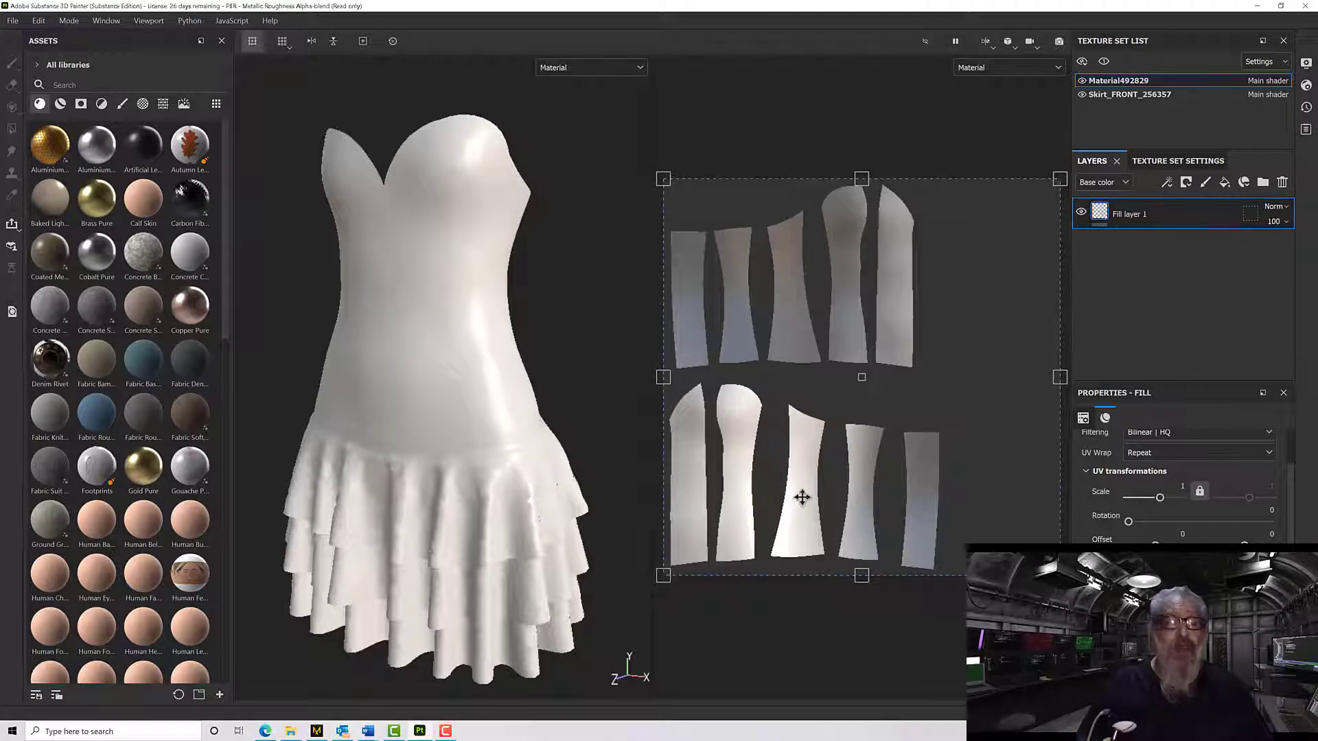
Import dress stitch map_Diffuse.png from the Baking MD Stitches folder as a texture into the current session.
{"action": "left_click", "coordinate": [291, 731]}
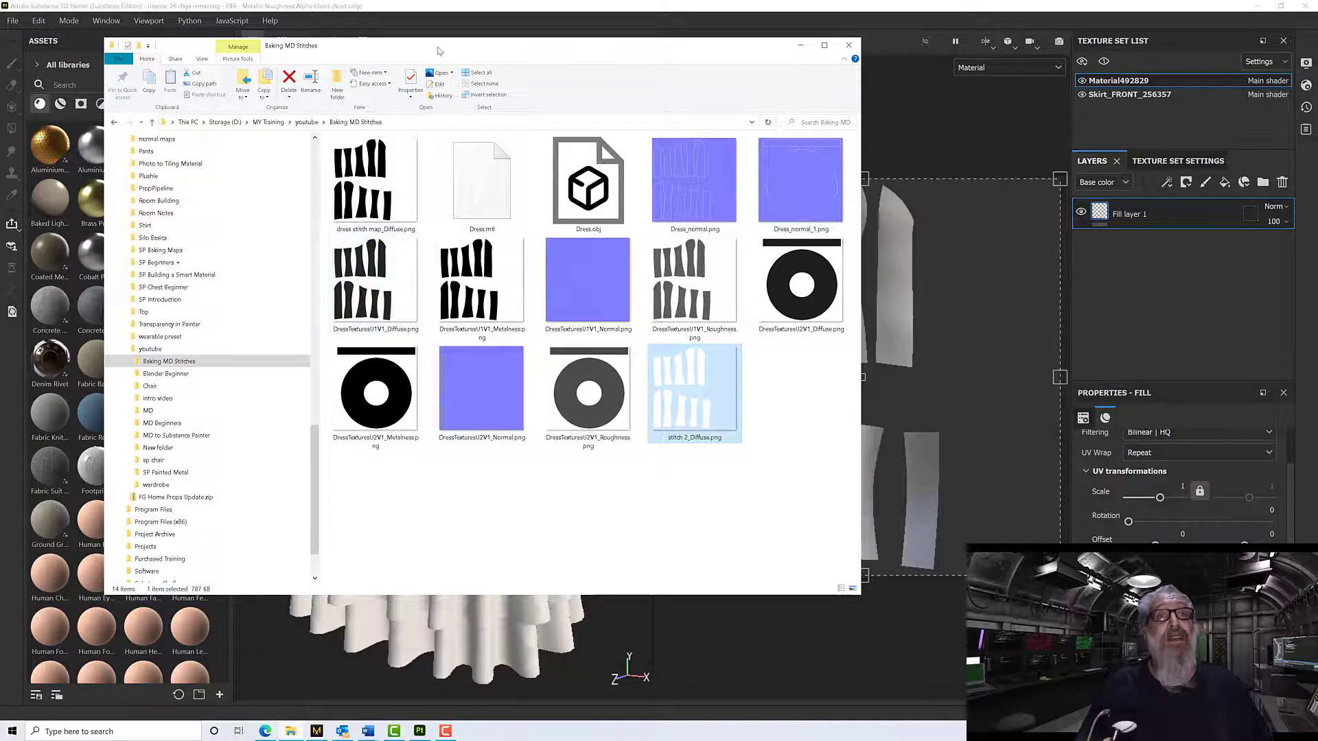
{"action": "left_click_drag", "start_coordinate": [440, 47], "coordinate": [880, 104]}
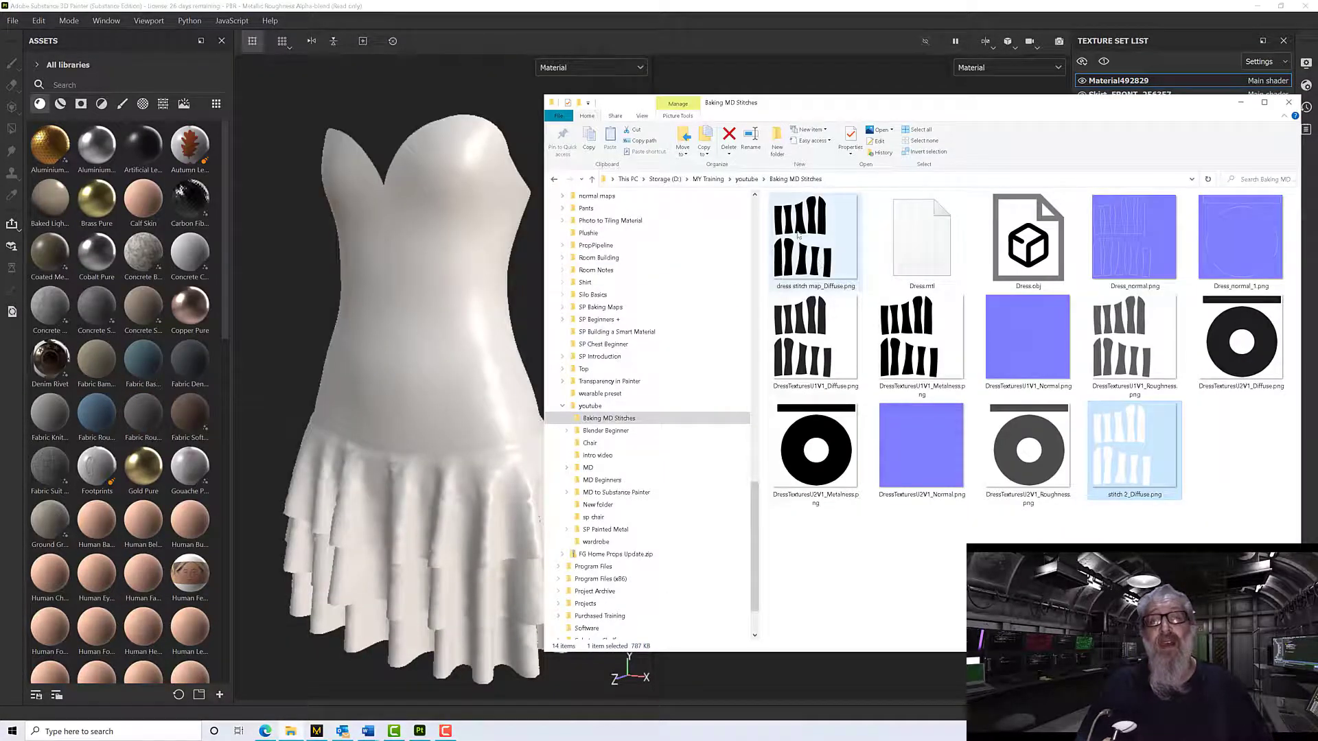
{"action": "left_click_drag", "start_coordinate": [821, 277], "coordinate": [154, 305]}
{"action": "left_click", "coordinate": [453, 307]}
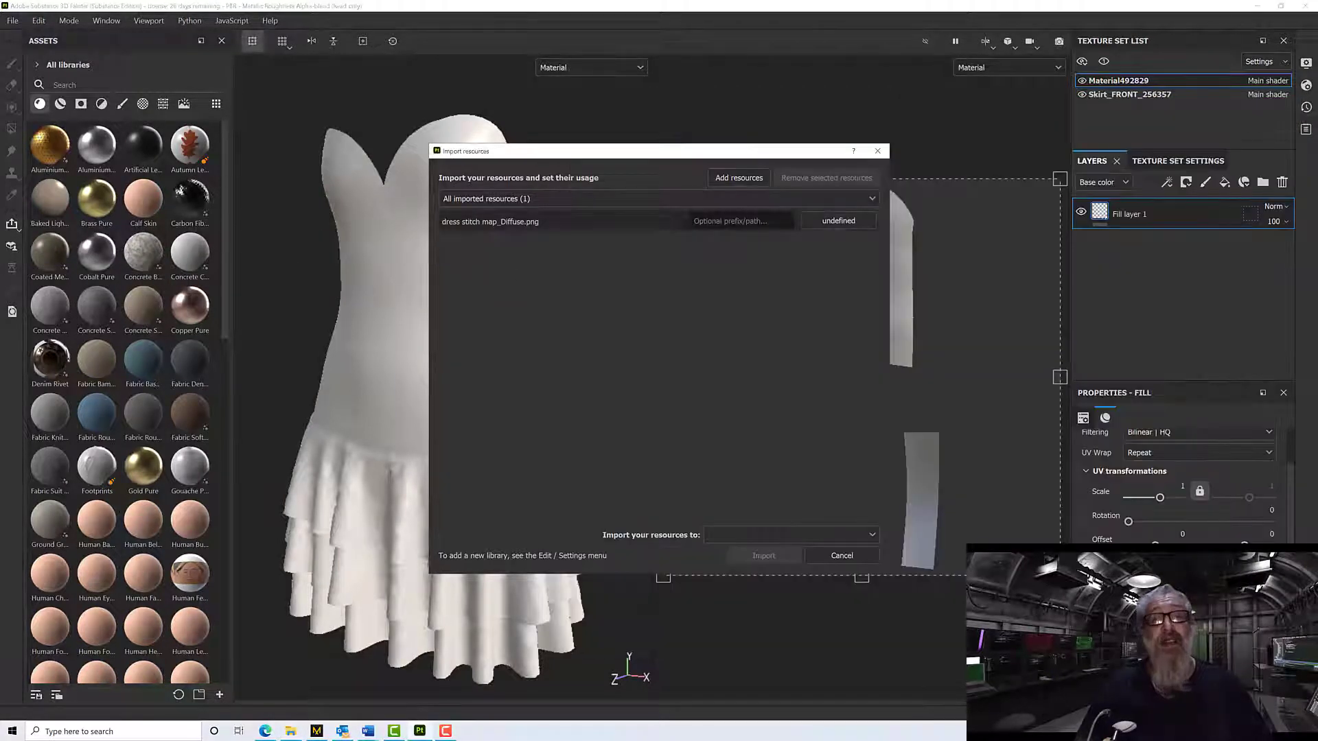
{"action": "left_click", "coordinate": [817, 224]}
{"action": "left_click", "coordinate": [838, 284]}
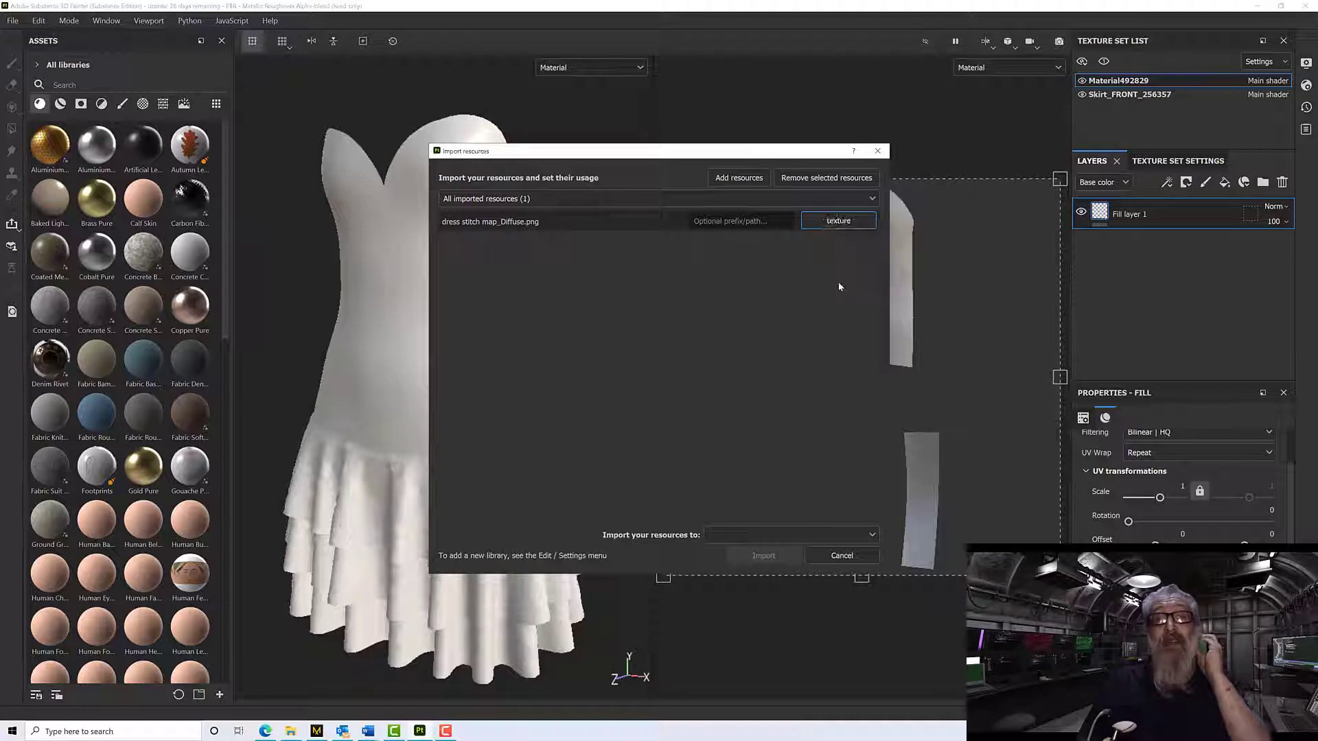
{"action": "left_click", "coordinate": [748, 538]}
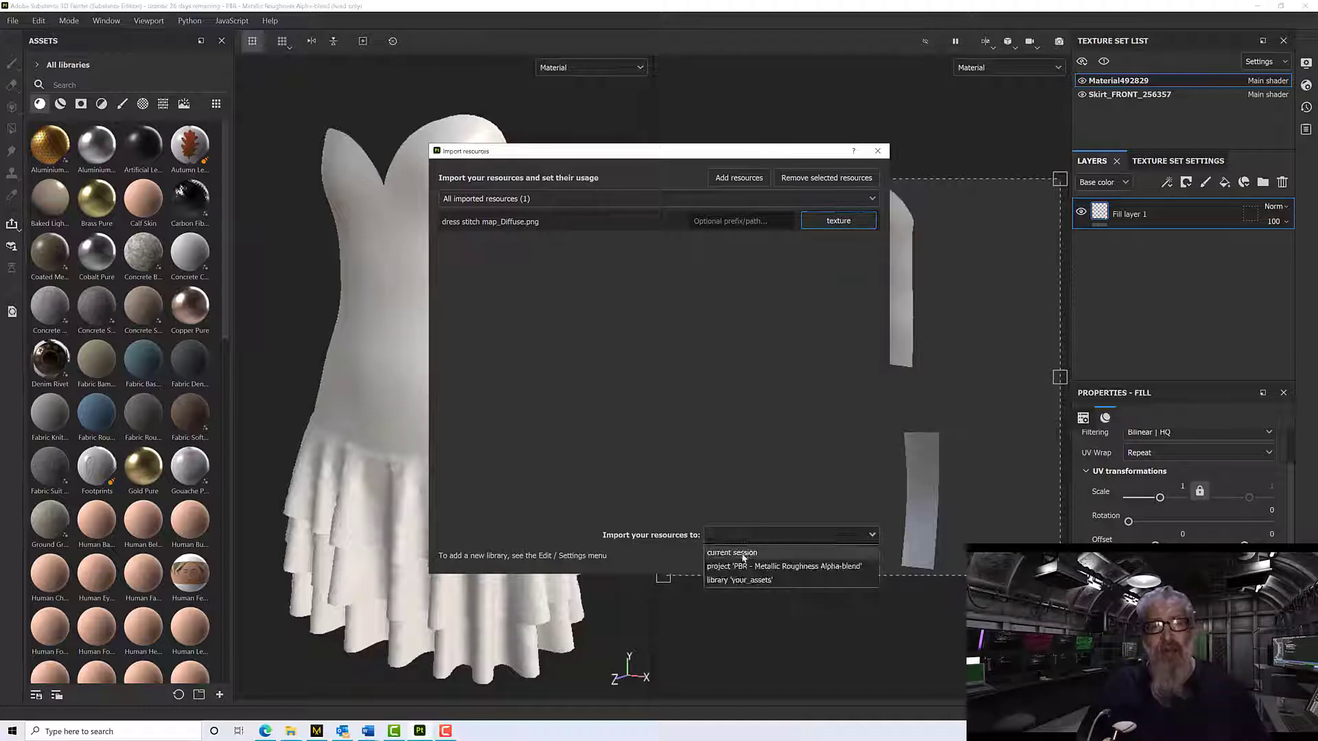
{"action": "left_click", "coordinate": [743, 553]}
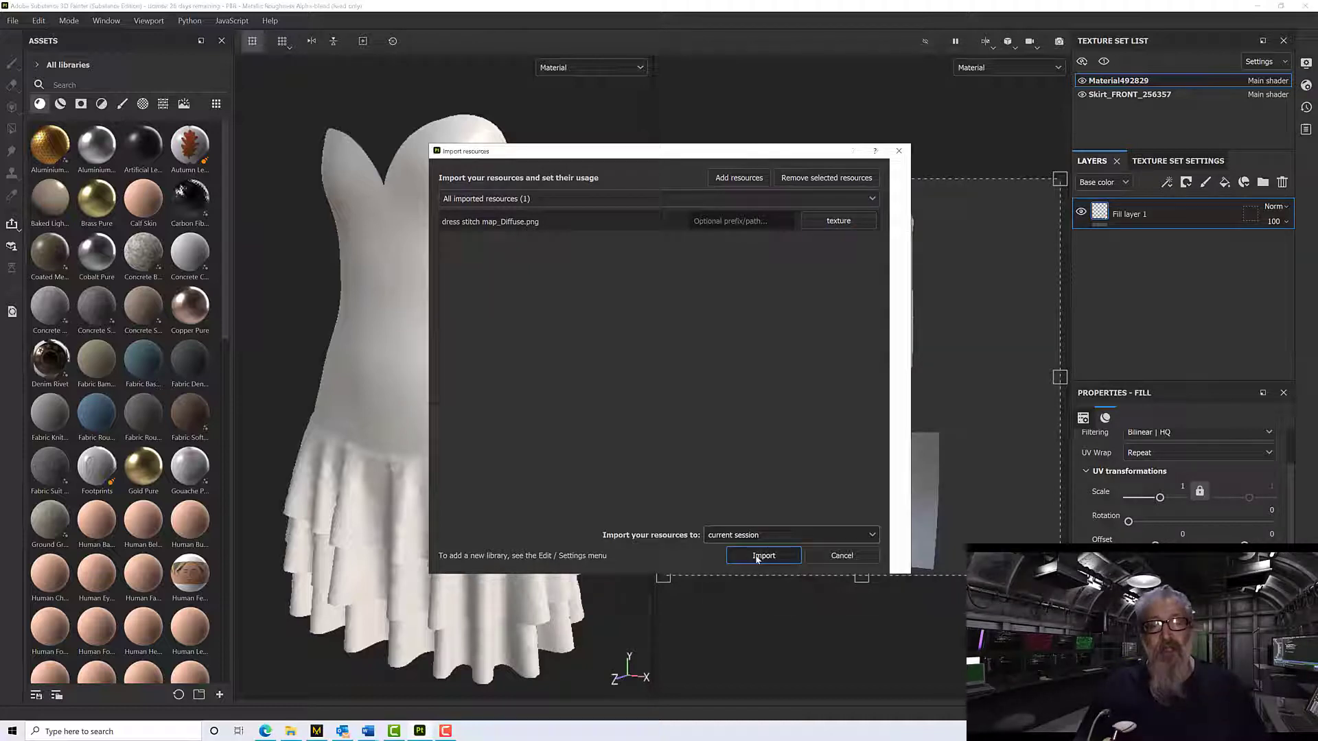
{"action": "left_click", "coordinate": [763, 556]}
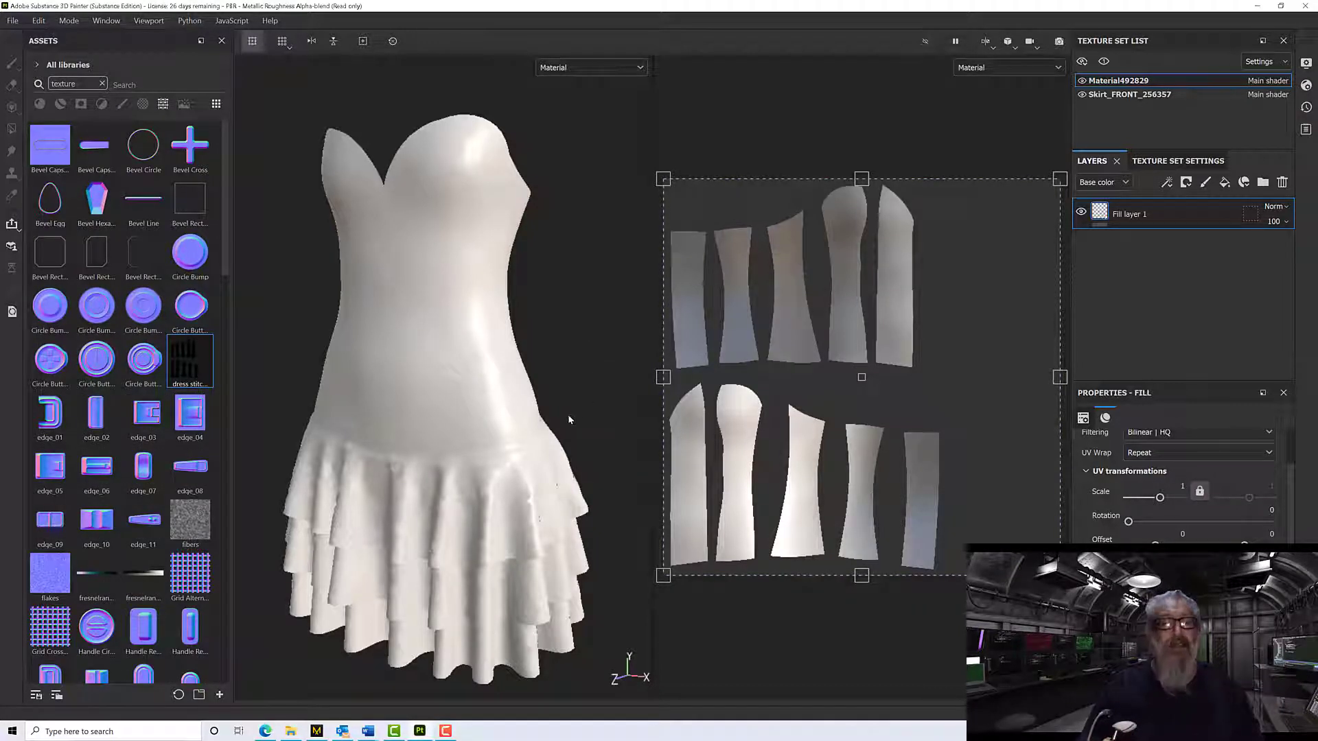
Assign the dress stitch map texture to the fill layer's height channel and inspect the stitches on the corset up close.
{"action": "scroll", "coordinate": [1184, 525], "scroll_direction": "down", "scroll_amount": 3}
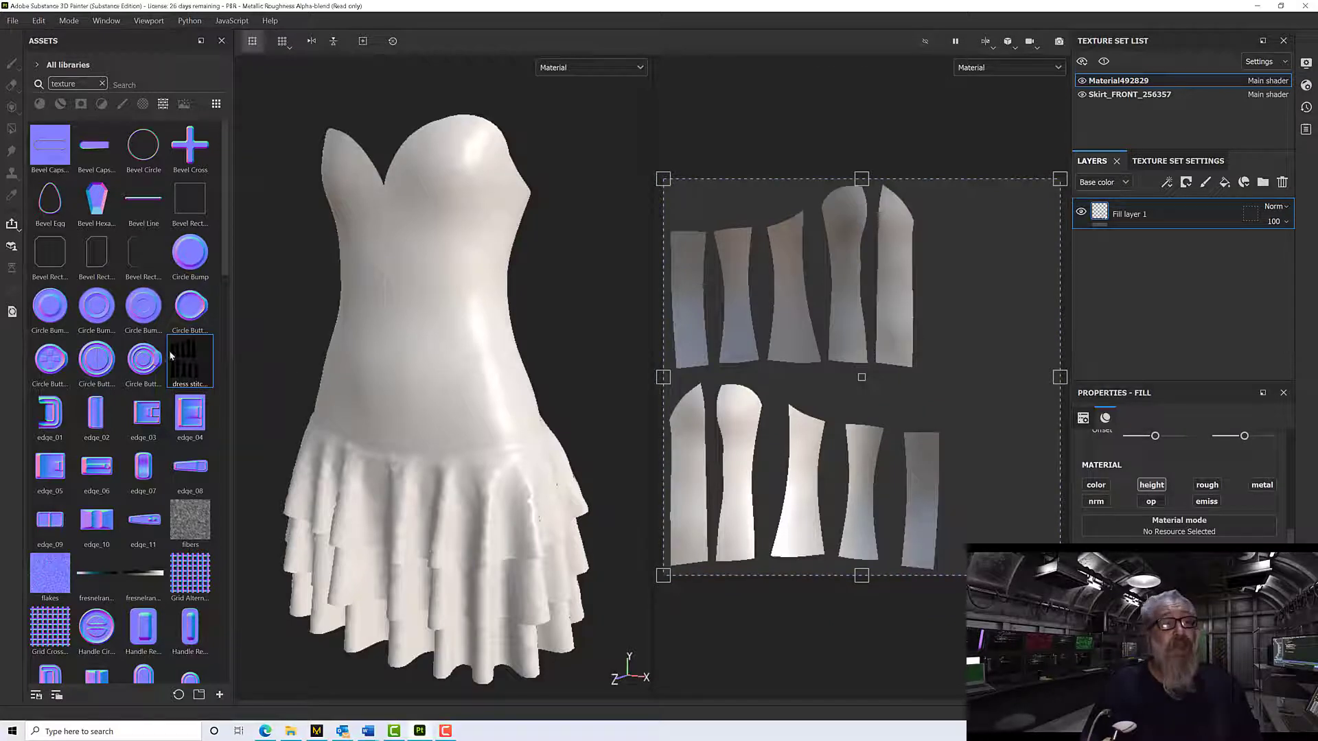
{"action": "left_click_drag", "start_coordinate": [172, 355], "coordinate": [964, 563]}
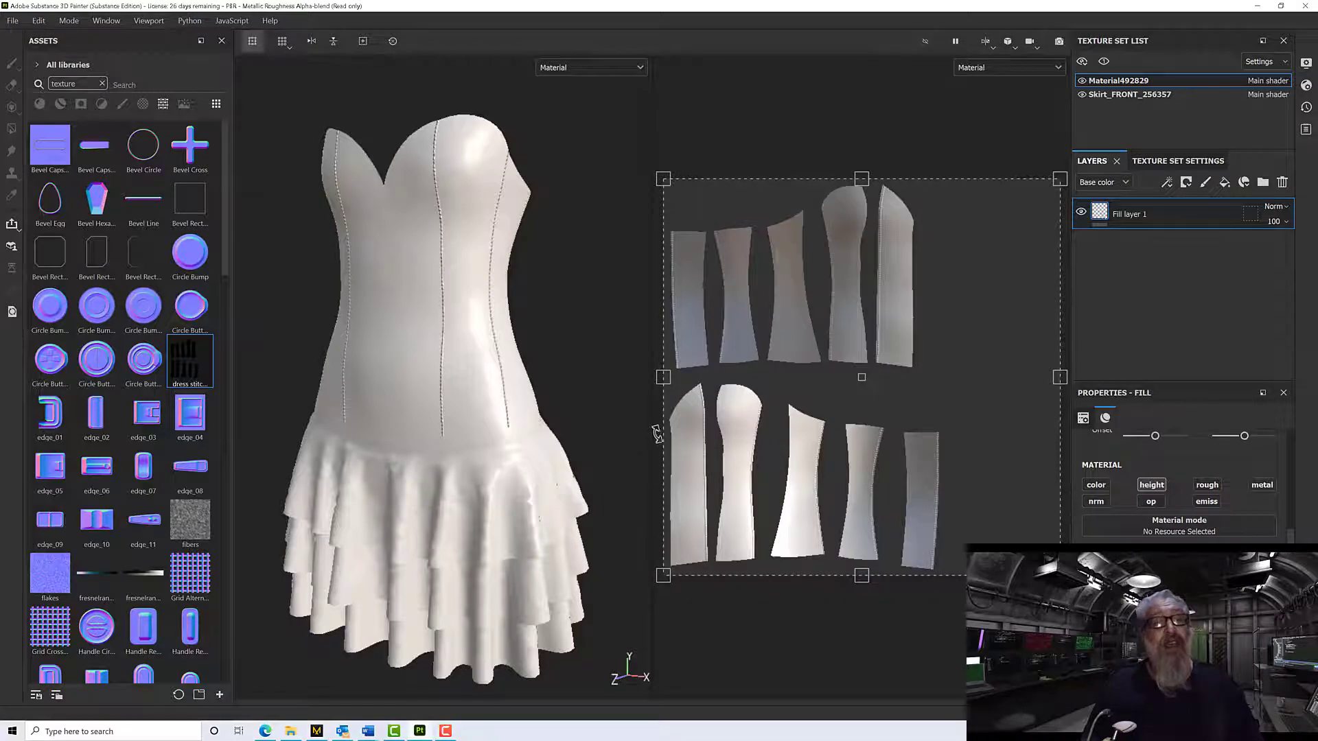
{"action": "scroll", "coordinate": [462, 411], "scroll_direction": "up", "scroll_amount": 10}
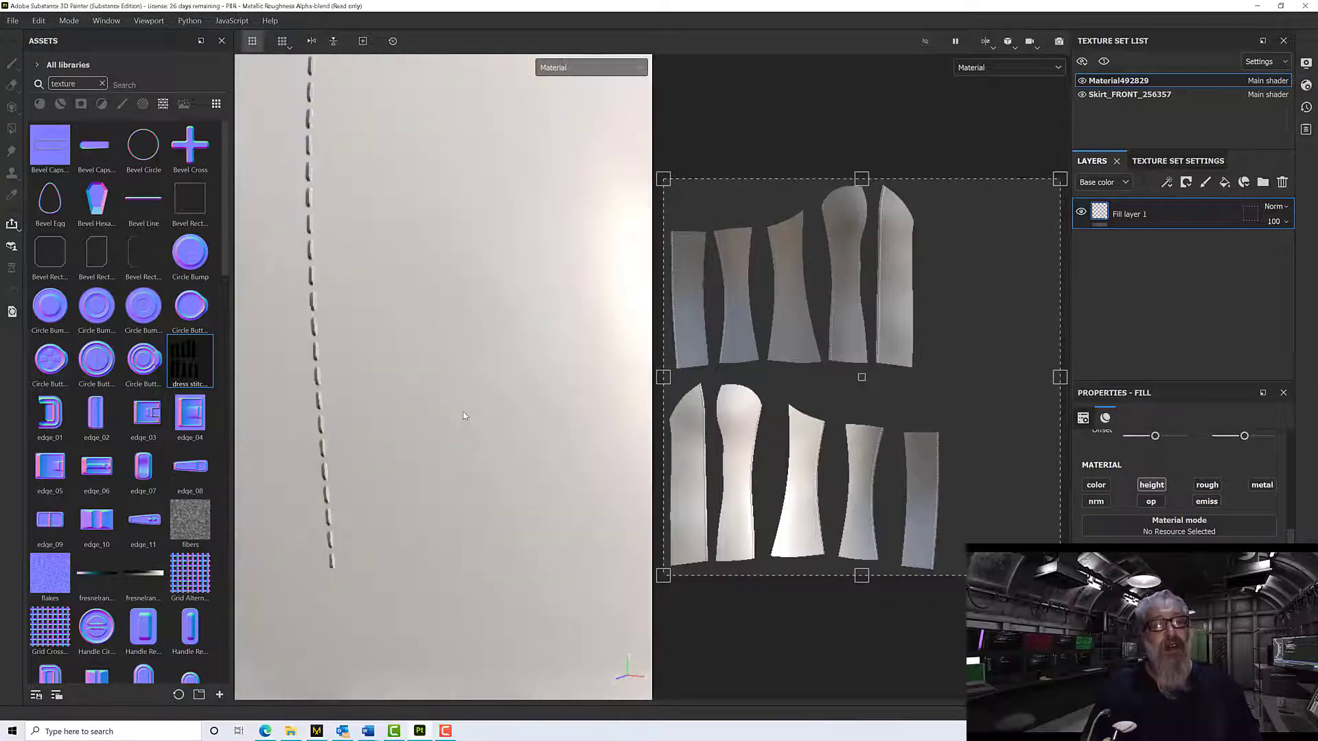
{"action": "left_click_drag", "start_coordinate": [463, 410], "coordinate": [447, 378], "text": "alt"}
{"action": "scroll", "coordinate": [447, 378], "scroll_direction": "down", "scroll_amount": 4}
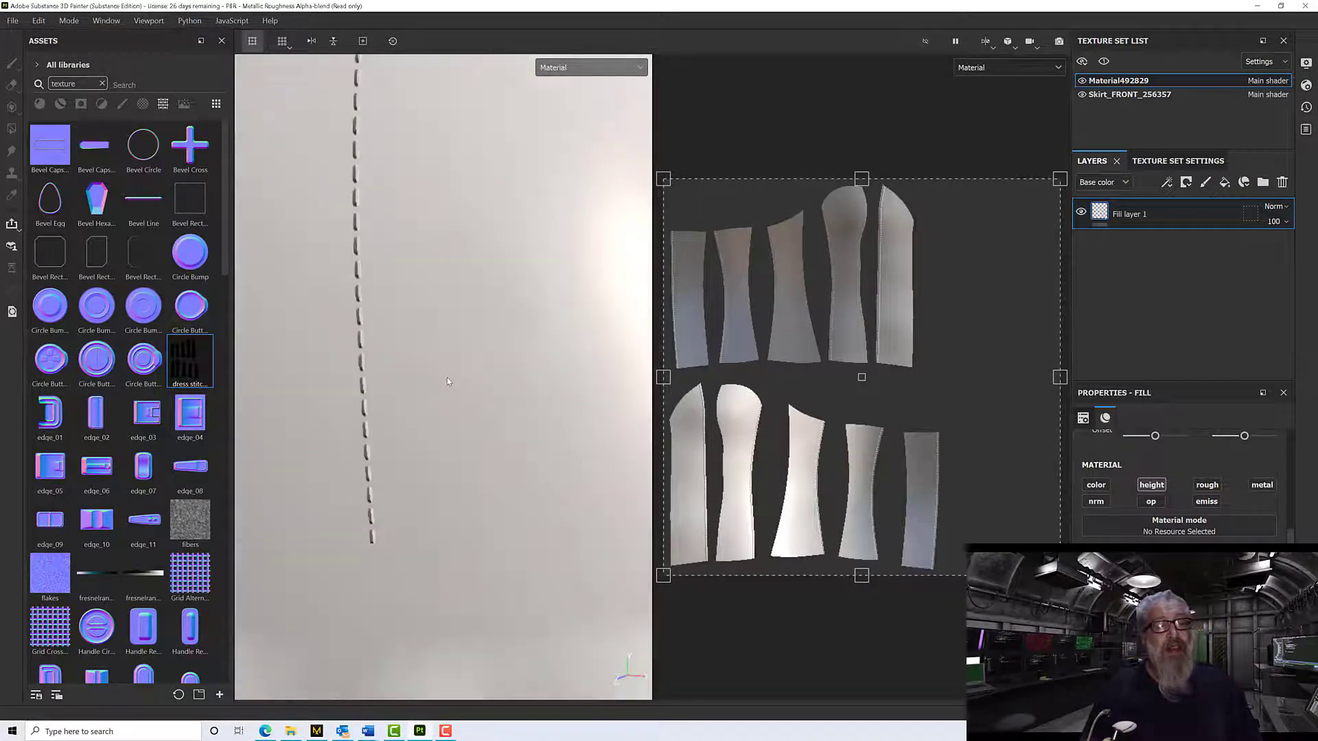
Switch the viewport display to the height channel and examine the stitches along the corset seams up close.
{"action": "scroll", "coordinate": [447, 378], "scroll_direction": "down", "scroll_amount": 5}
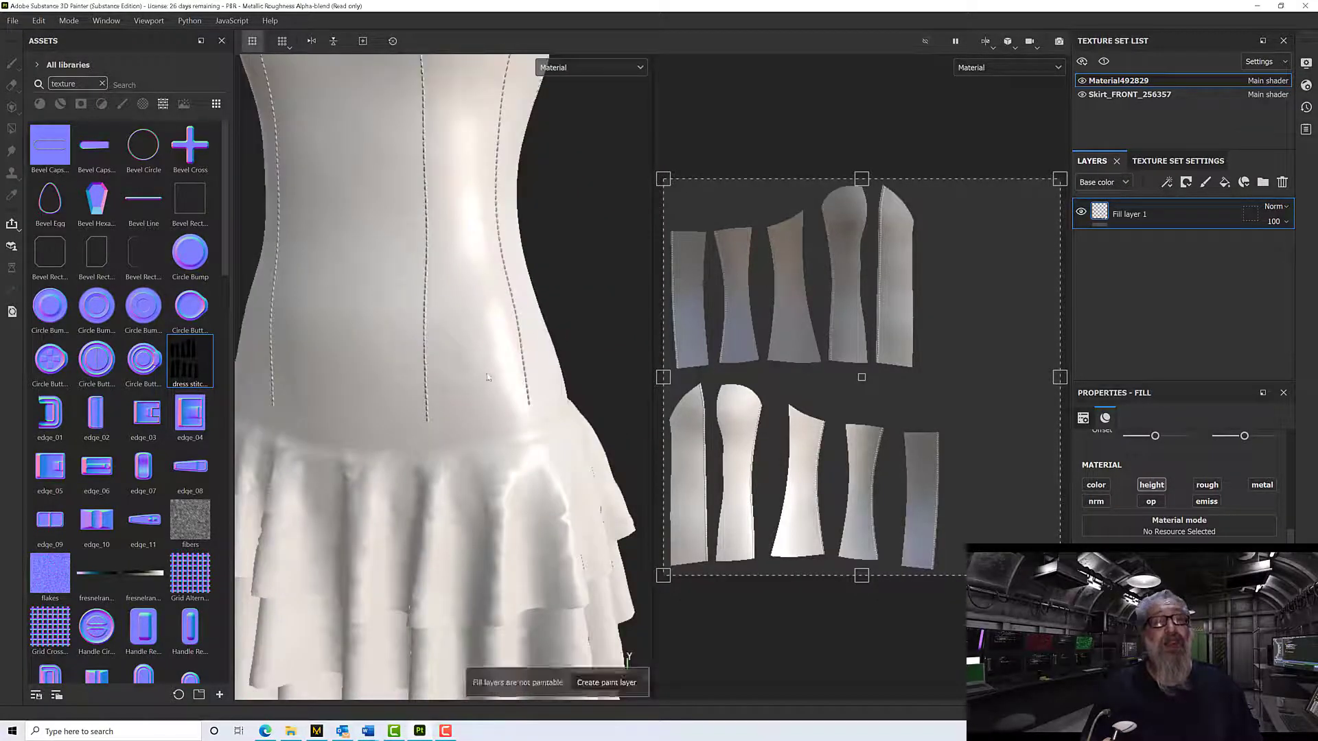
{"action": "left_click_drag", "start_coordinate": [471, 378], "coordinate": [428, 418], "text": "alt"}
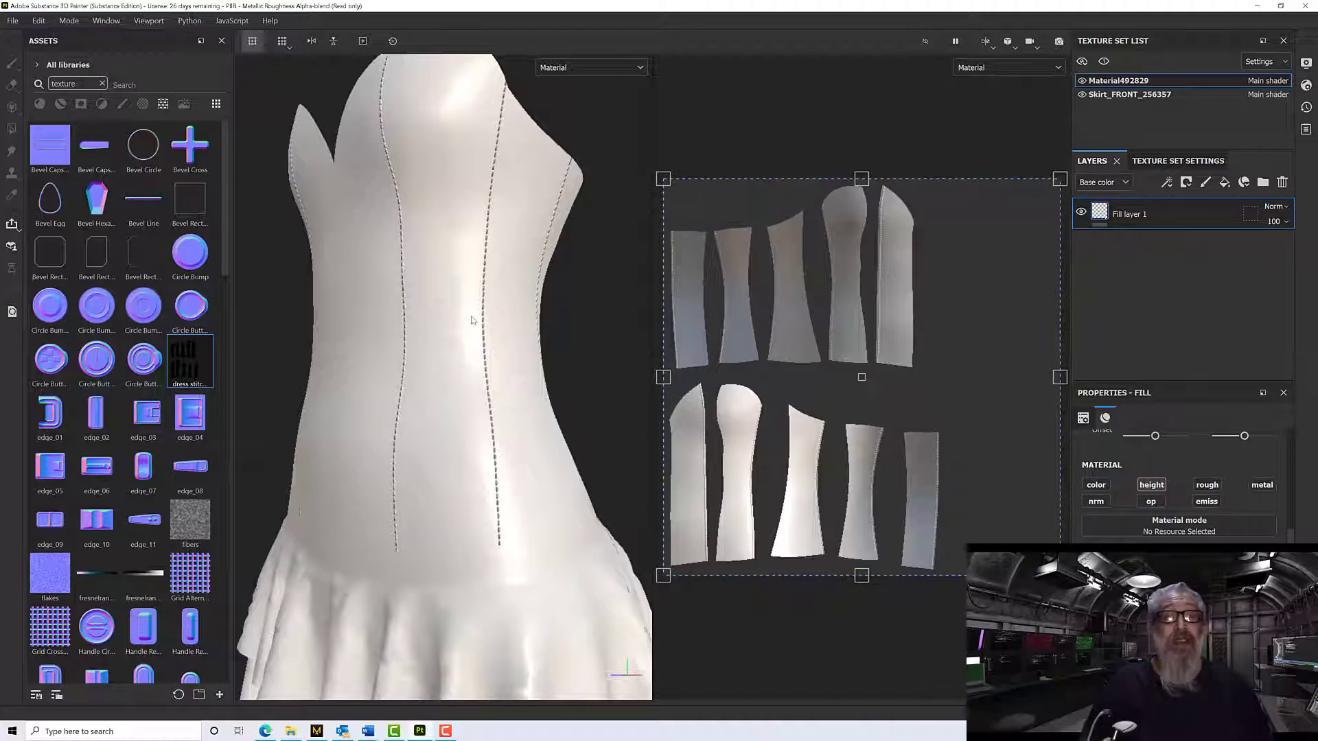
{"action": "mouse_move", "coordinate": [471, 320]}
{"action": "left_mouse_down", "text": "alt"}
{"action": "mouse_move", "coordinate": [532, 326]}
{"action": "mouse_move", "coordinate": [495, 328]}
{"action": "left_mouse_up", "text": "alt"}
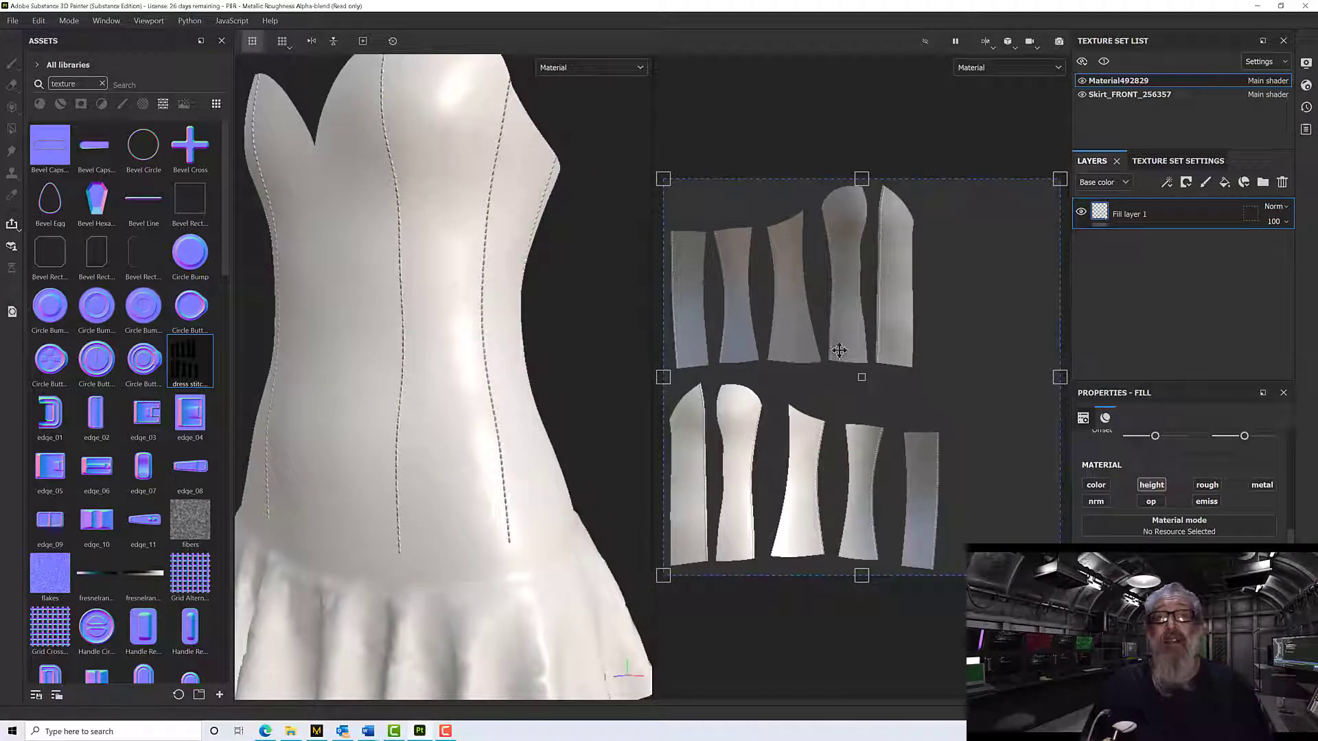
{"action": "left_click", "coordinate": [639, 67]}
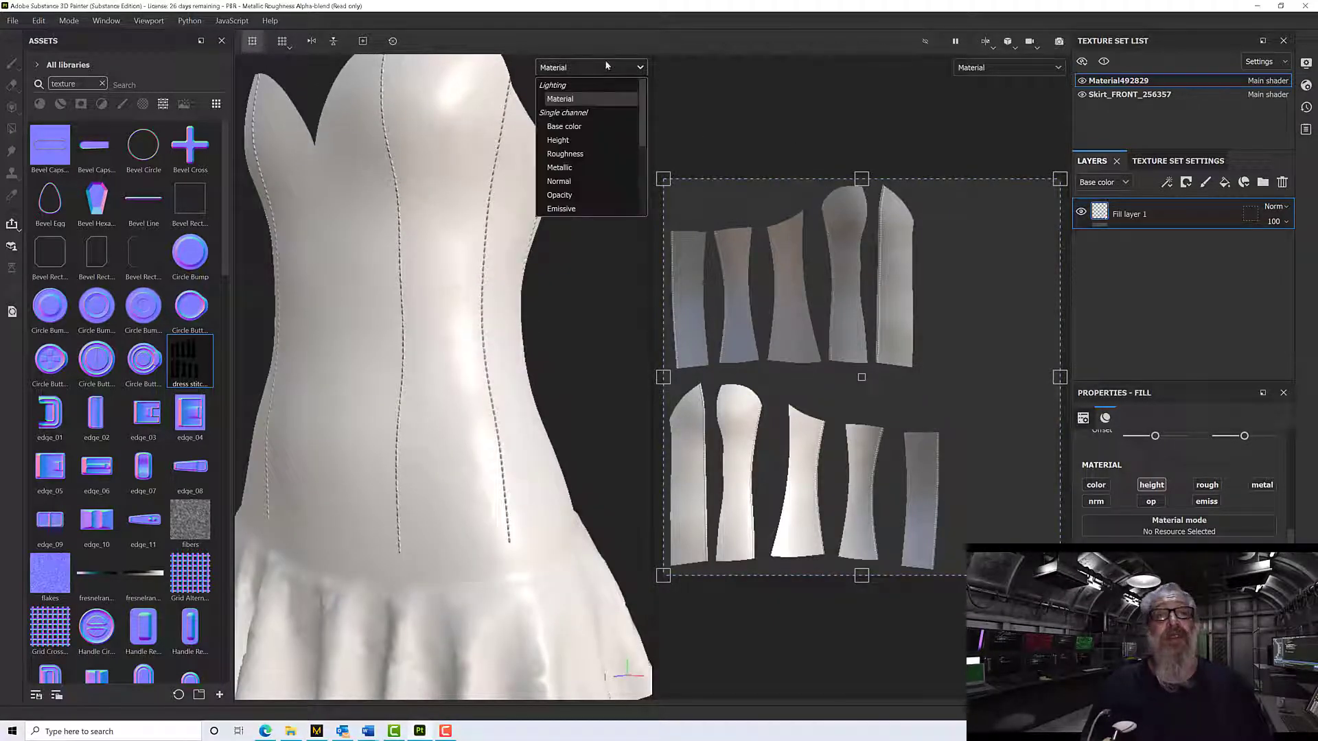
{"action": "left_click", "coordinate": [587, 140]}
{"action": "scroll", "coordinate": [503, 361], "scroll_direction": "up", "scroll_amount": 5}
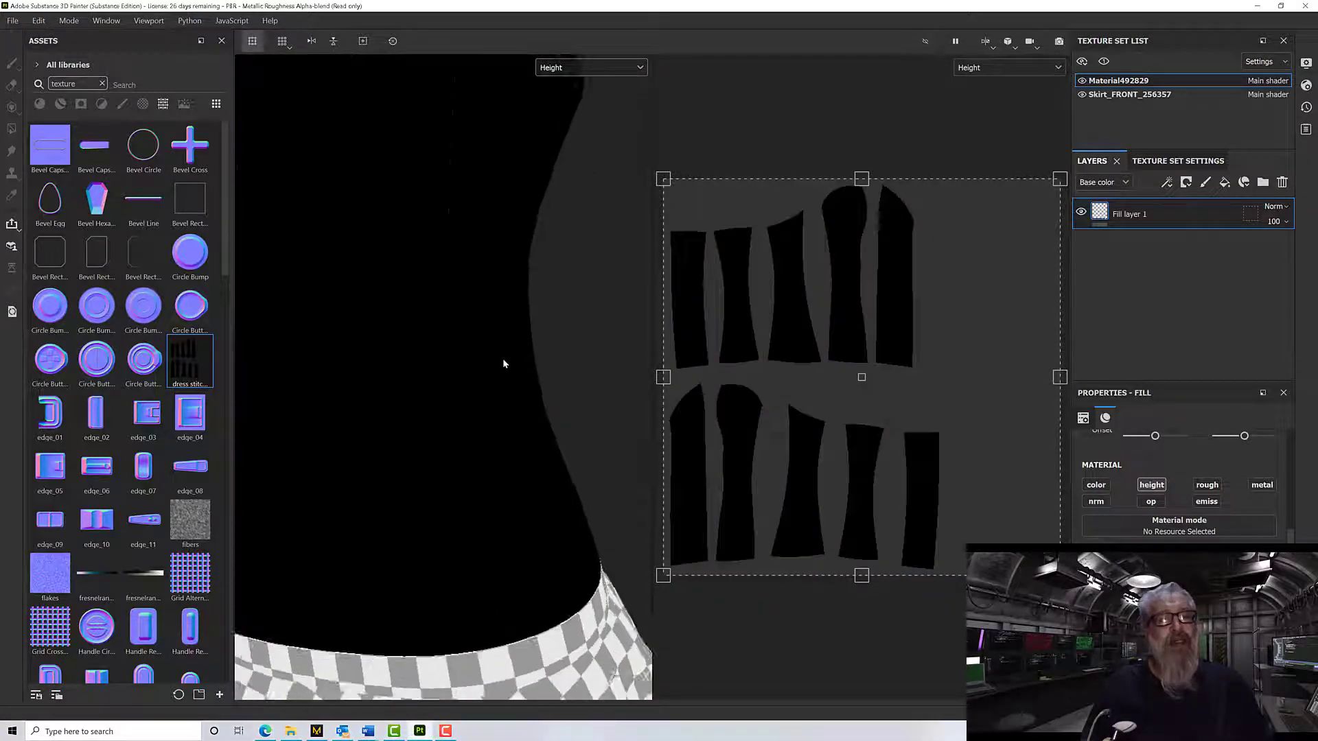
{"action": "scroll", "coordinate": [525, 375], "scroll_direction": "up", "scroll_amount": 3}
{"action": "left_click_drag", "start_coordinate": [525, 372], "coordinate": [524, 352], "text": "alt"}
{"action": "middle_click_drag", "start_coordinate": [524, 352], "coordinate": [605, 334], "text": "alt"}
{"action": "scroll", "coordinate": [418, 347], "scroll_direction": "up", "scroll_amount": 5}
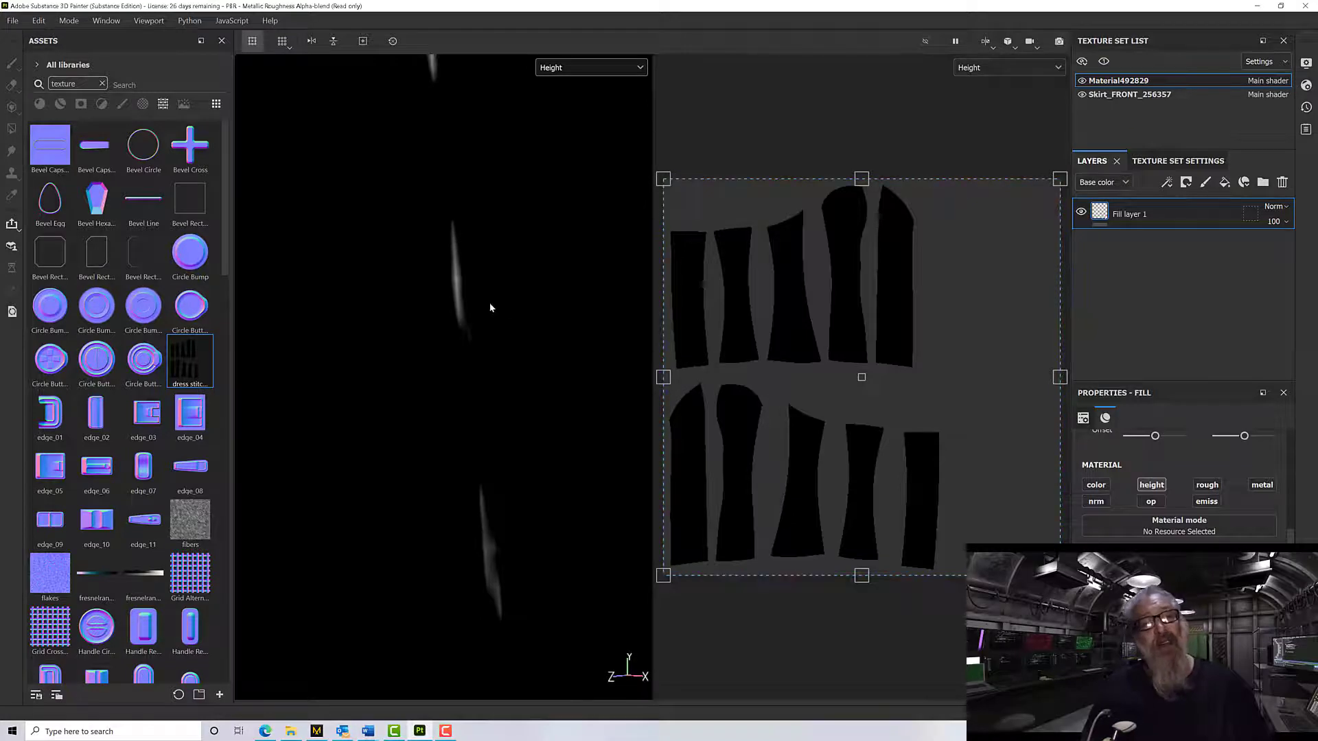
{"action": "mouse_move", "coordinate": [518, 371]}
{"action": "left_mouse_down", "text": "alt"}
{"action": "mouse_move", "coordinate": [464, 332]}
{"action": "mouse_move", "coordinate": [447, 291]}
{"action": "mouse_move", "coordinate": [468, 328]}
{"action": "left_mouse_up", "text": "alt"}
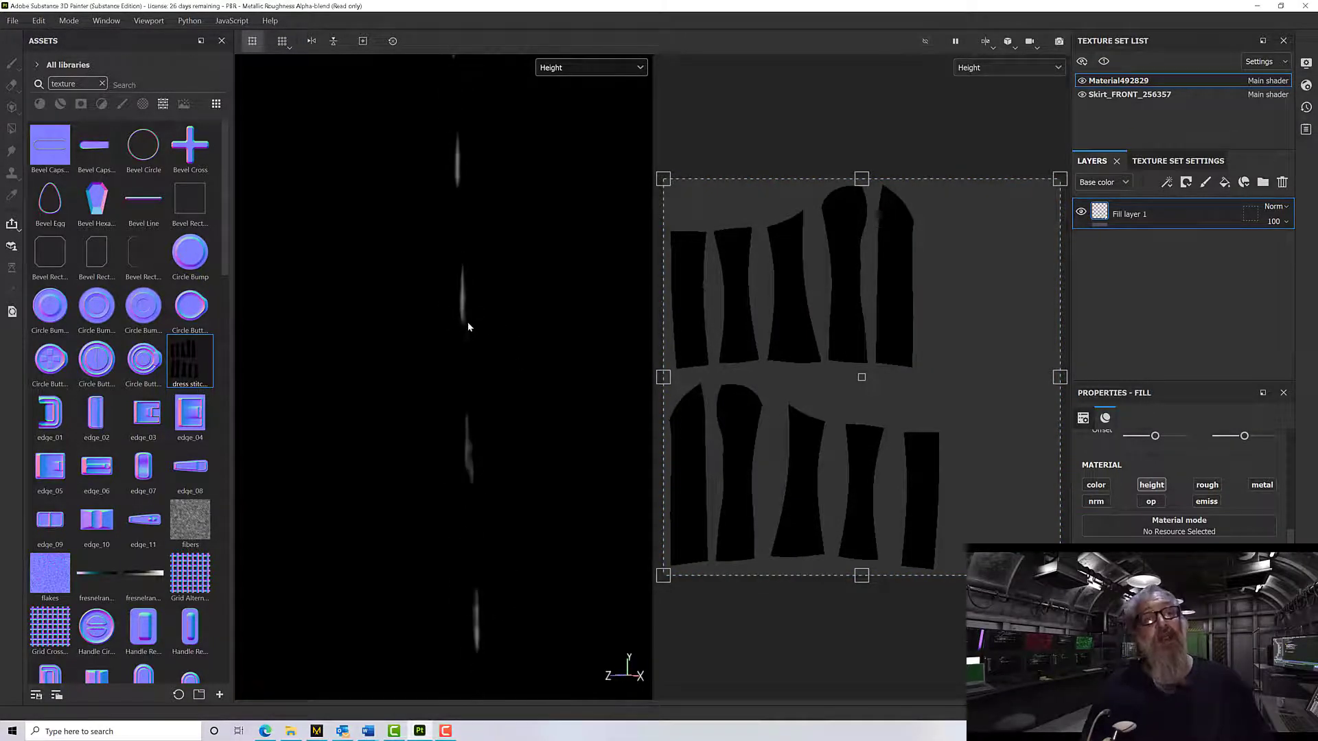
{"action": "scroll", "coordinate": [467, 325], "scroll_direction": "down", "scroll_amount": 3}
{"action": "middle_click_drag", "start_coordinate": [501, 325], "coordinate": [496, 266], "text": "alt"}
{"action": "scroll", "coordinate": [501, 371], "scroll_direction": "down", "scroll_amount": 3}
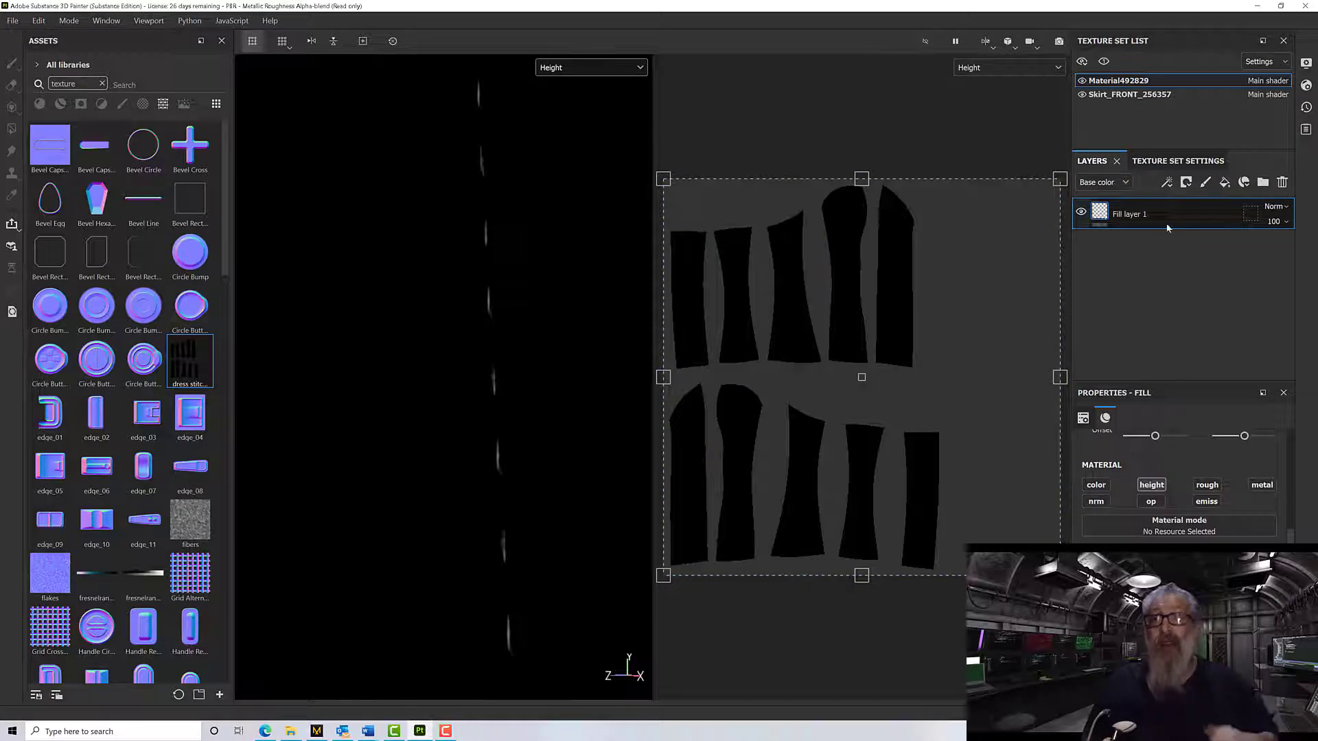
Add a Levels effect to the stitch fill layer and set its affected channel to Height.
{"action": "right_click", "coordinate": [1109, 213]}
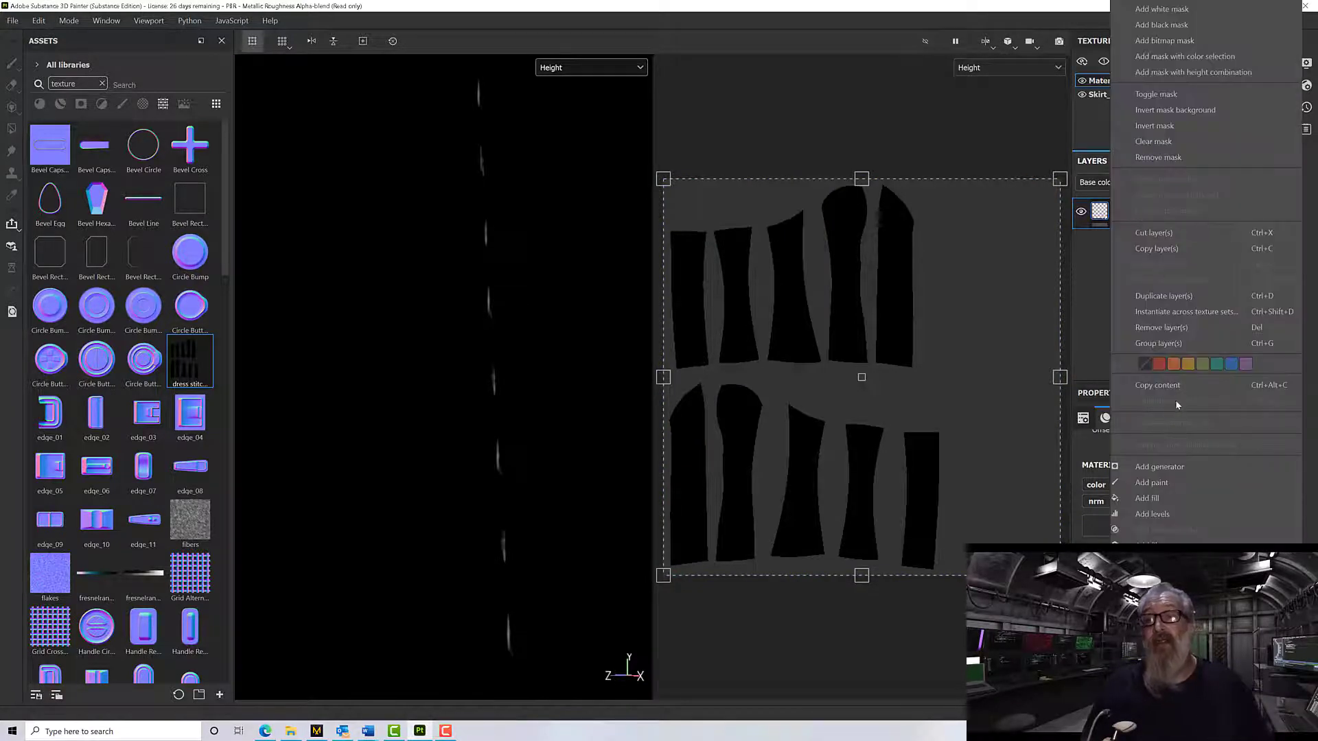
{"action": "left_click", "coordinate": [1160, 515]}
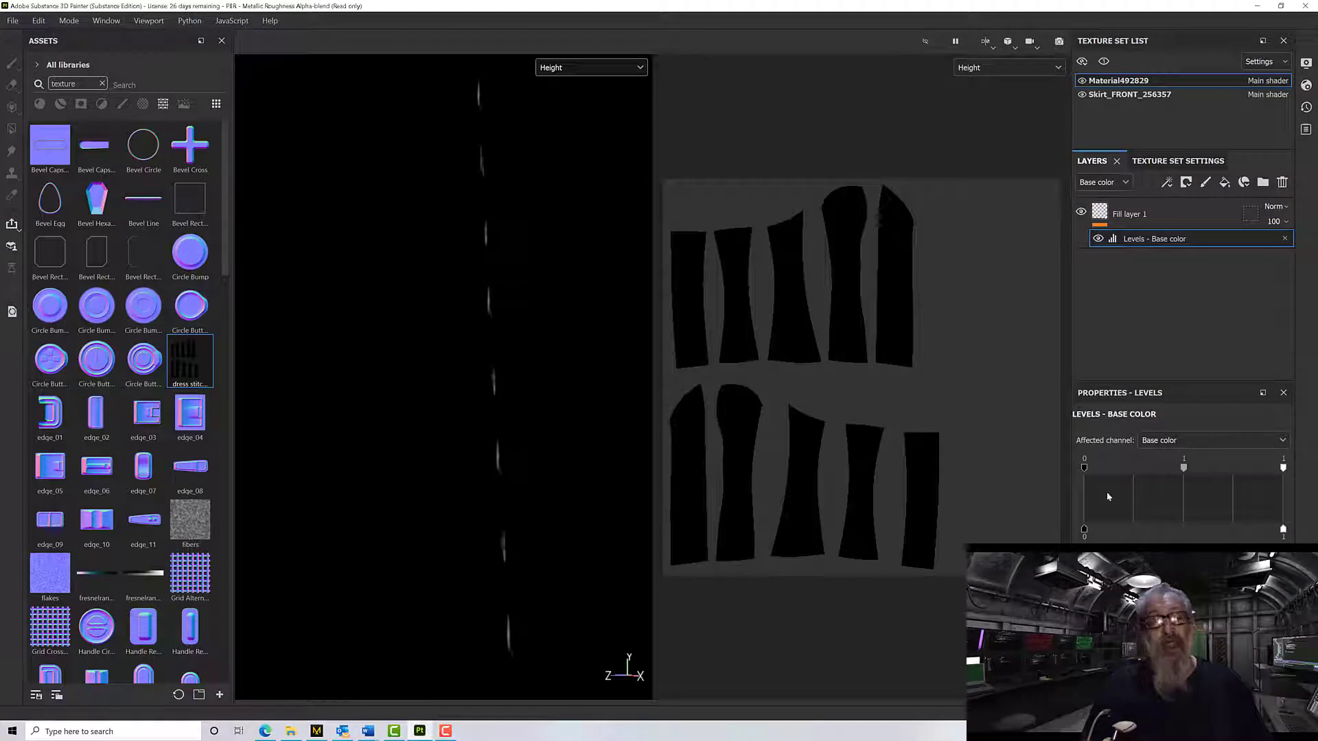
{"action": "left_click_drag", "start_coordinate": [1085, 535], "coordinate": [1183, 535]}
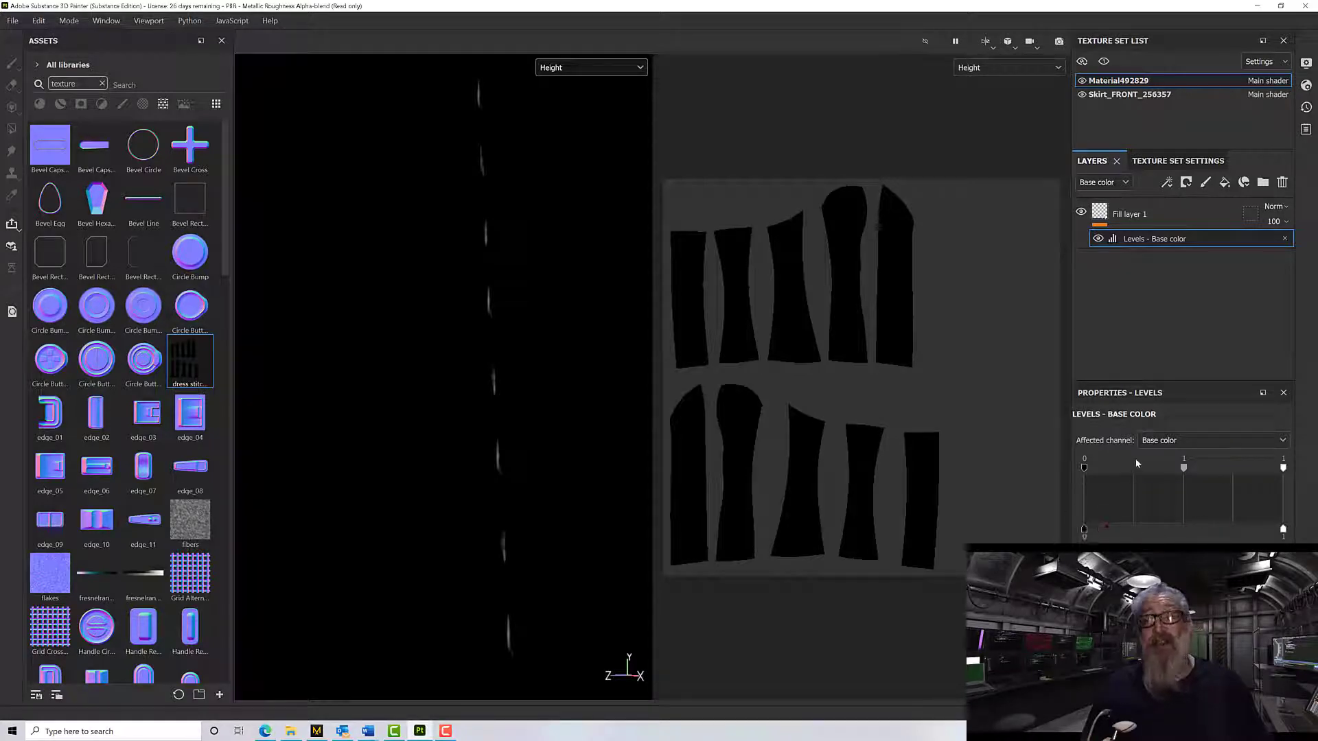
{"action": "left_click", "coordinate": [1153, 444]}
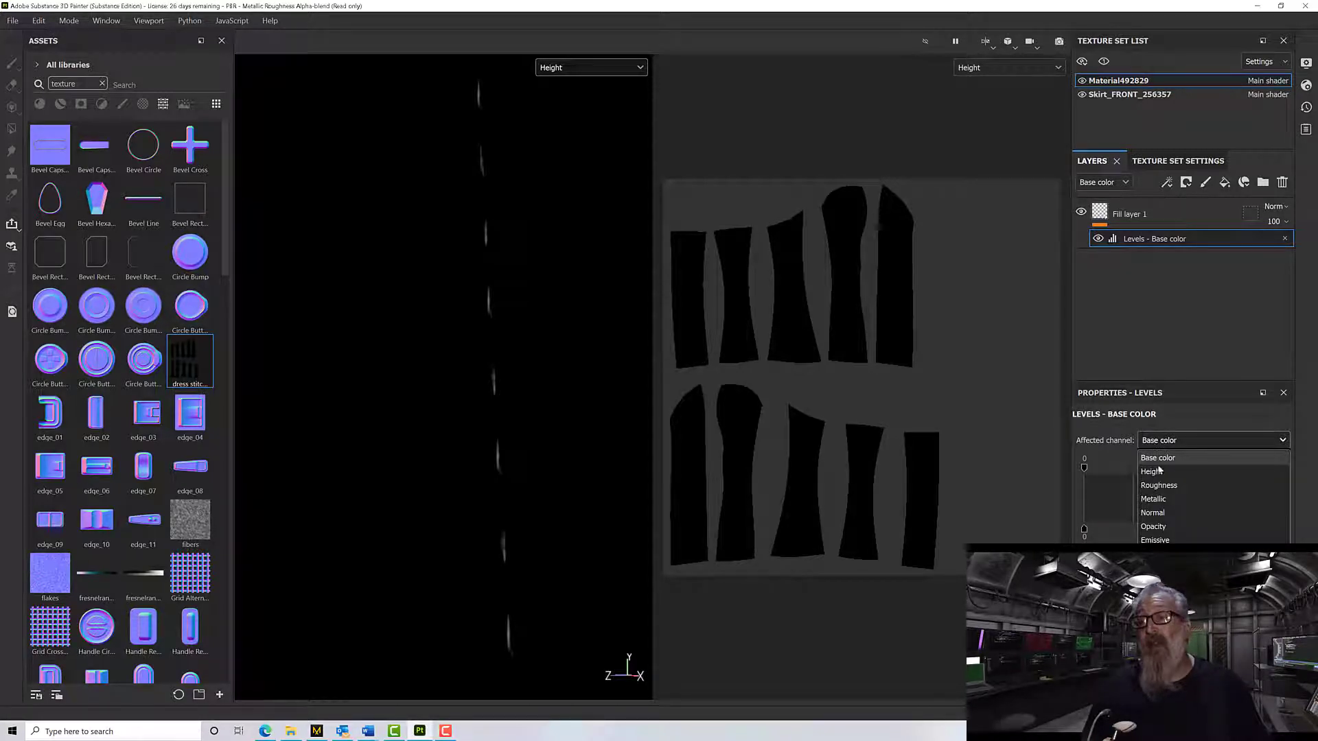
{"action": "left_click", "coordinate": [1157, 472]}
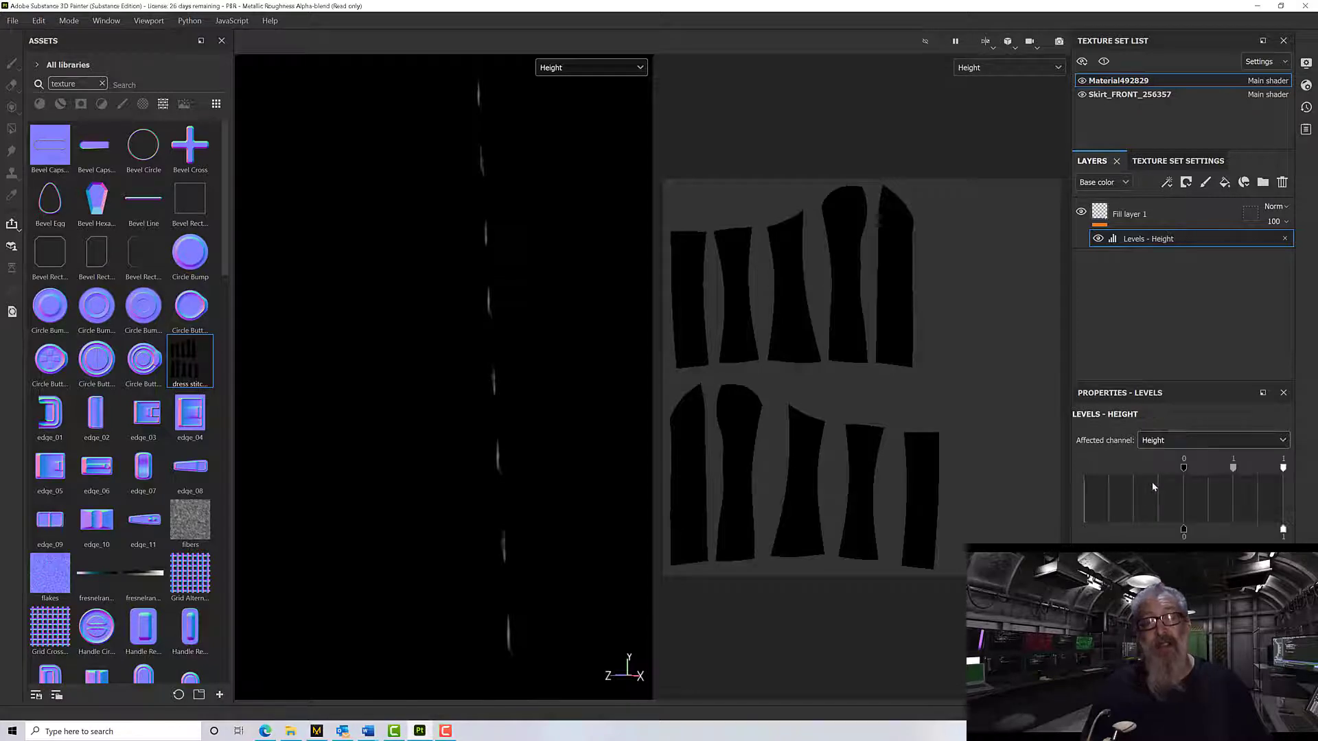
Set the height levels' lower output value to 0.01 and the midtone value to about 0.3.
{"action": "mouse_move", "coordinate": [1183, 532]}
{"action": "left_mouse_down"}
{"action": "mouse_move", "coordinate": [1241, 533]}
{"action": "mouse_move", "coordinate": [1160, 534]}
{"action": "mouse_move", "coordinate": [1192, 537]}
{"action": "left_mouse_up"}
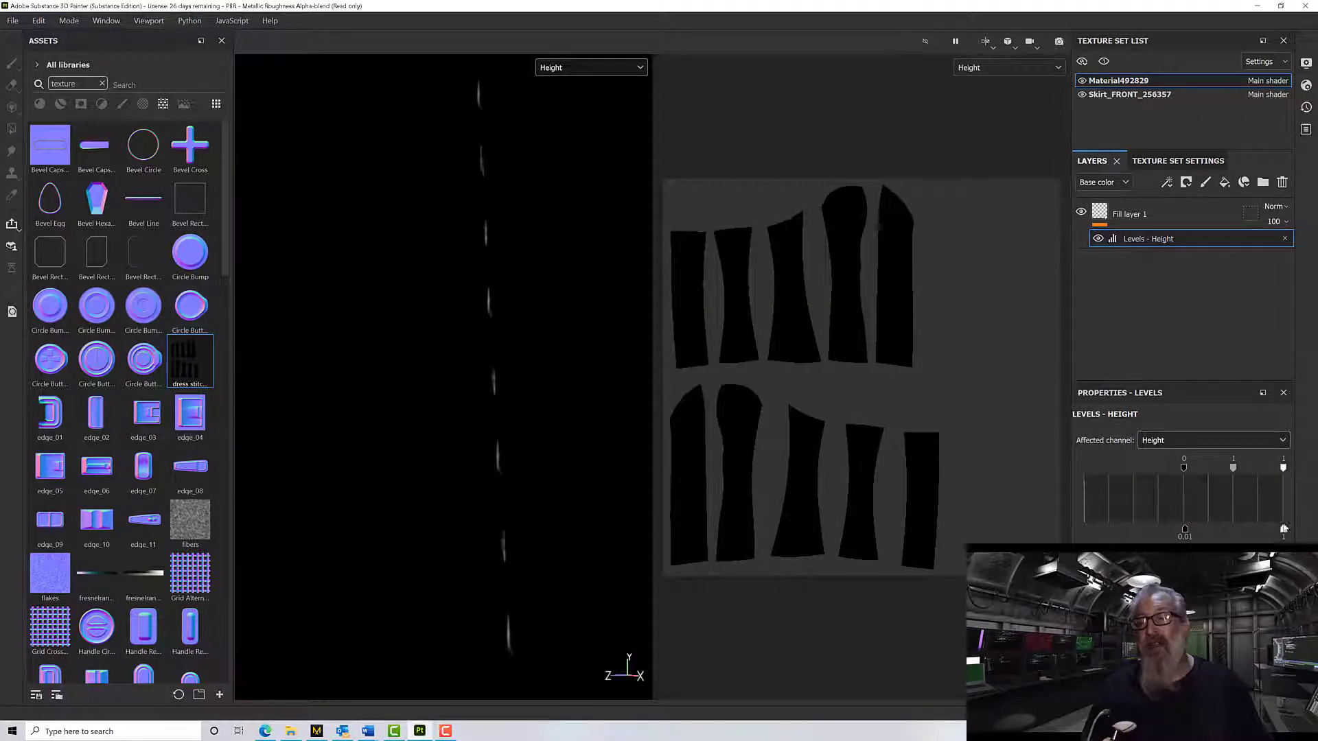
{"action": "mouse_move", "coordinate": [1283, 530]}
{"action": "left_mouse_down"}
{"action": "mouse_move", "coordinate": [1201, 531]}
{"action": "mouse_move", "coordinate": [1283, 531]}
{"action": "left_mouse_up"}
{"action": "mouse_move", "coordinate": [1234, 471]}
{"action": "left_mouse_down"}
{"action": "mouse_move", "coordinate": [1153, 476]}
{"action": "mouse_move", "coordinate": [1197, 471]}
{"action": "left_mouse_up"}
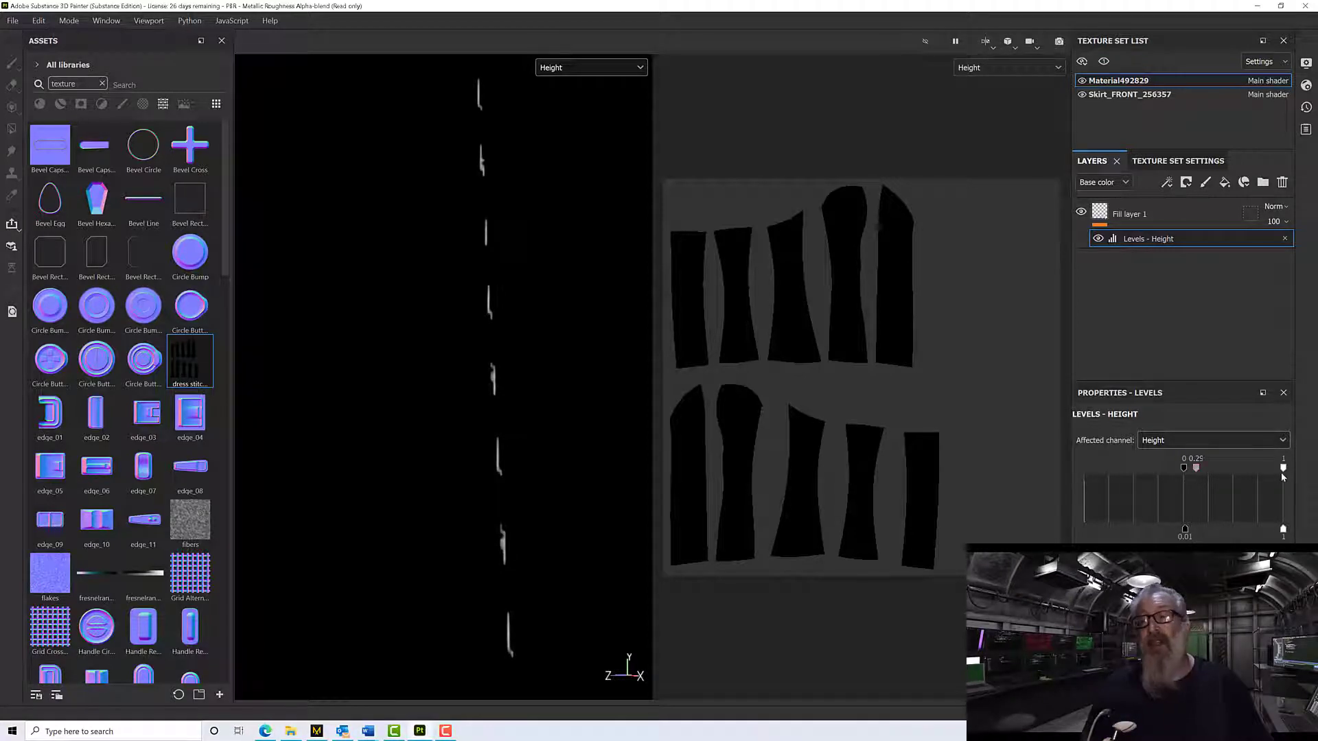
{"action": "left_click_drag", "start_coordinate": [1281, 471], "coordinate": [1307, 477]}
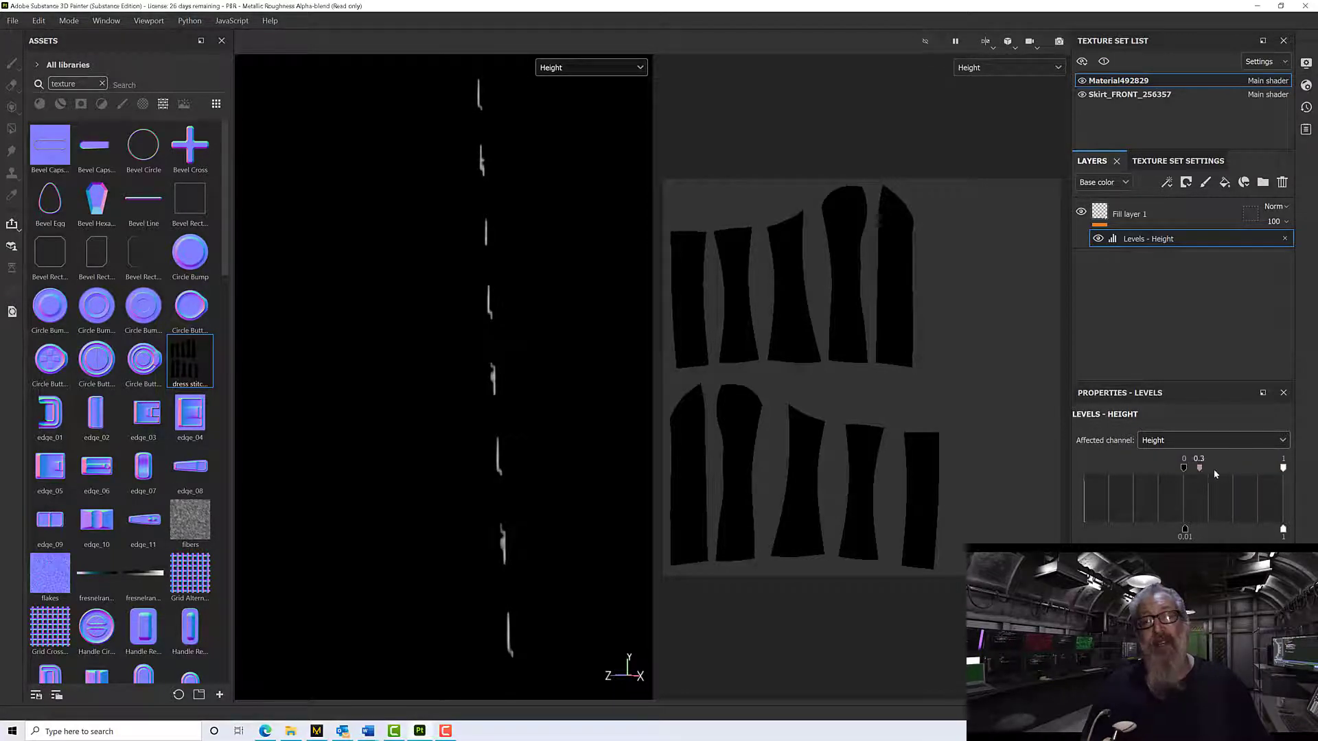
{"action": "left_click_drag", "start_coordinate": [1199, 469], "coordinate": [1195, 472]}
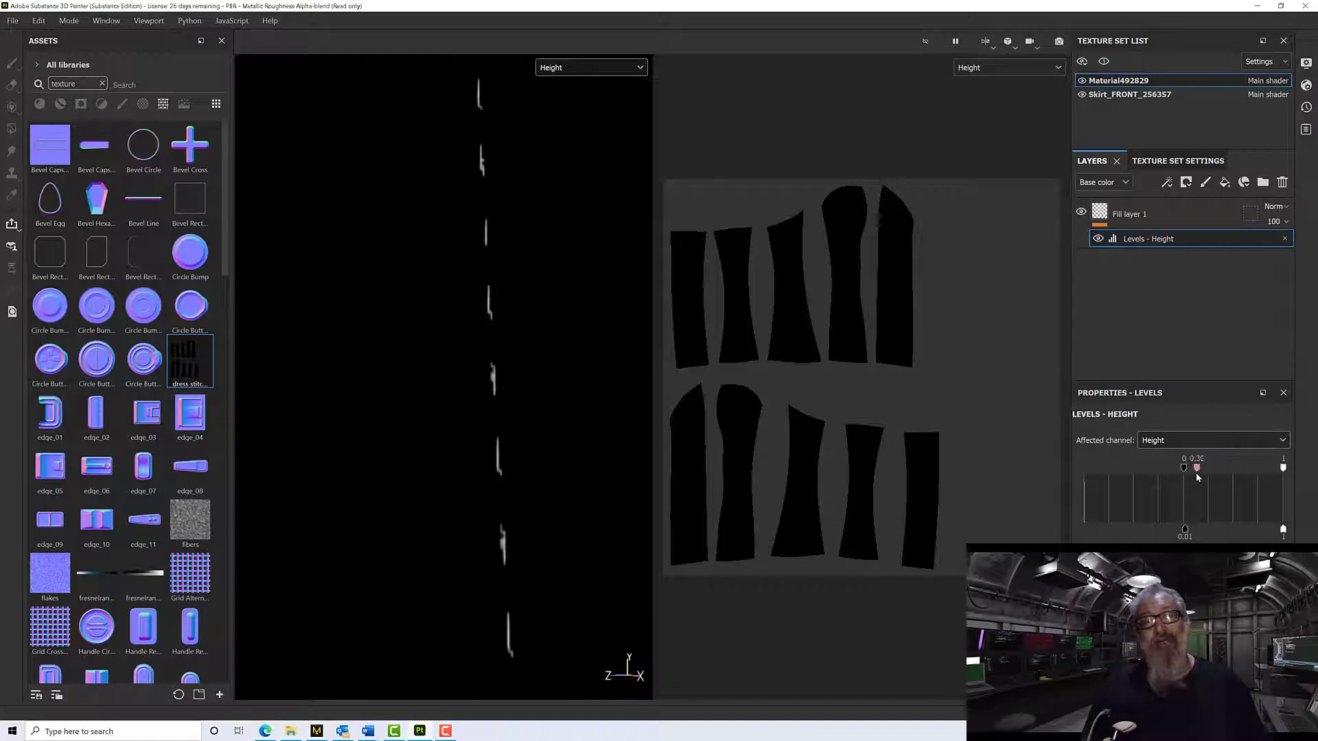
Return the viewport display to Material and set the height levels' midtone value to 0.99 while viewing the stitches.
{"action": "left_click", "coordinate": [578, 68]}
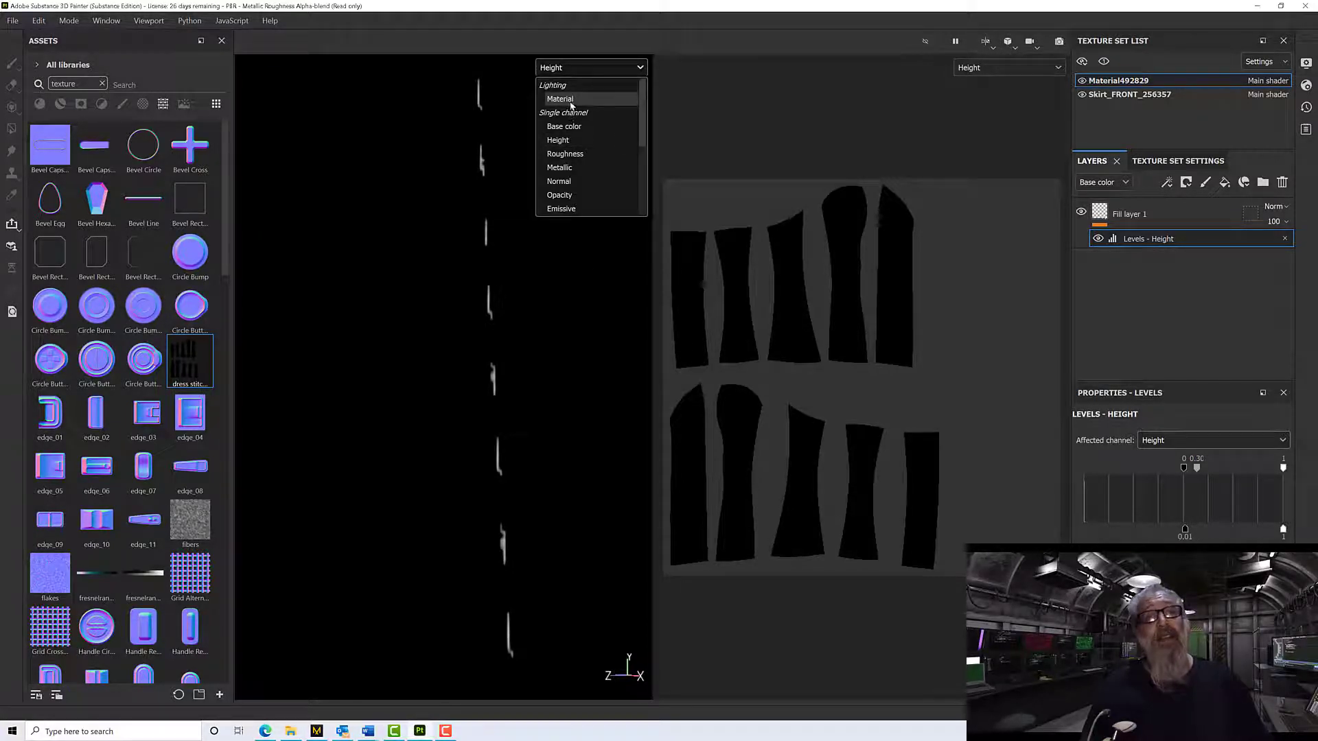
{"action": "left_click", "coordinate": [570, 100]}
{"action": "mouse_move", "coordinate": [540, 297]}
{"action": "left_mouse_down", "text": "alt"}
{"action": "mouse_move", "coordinate": [659, 280]}
{"action": "mouse_move", "coordinate": [505, 302]}
{"action": "mouse_move", "coordinate": [435, 288]}
{"action": "mouse_move", "coordinate": [492, 236]}
{"action": "mouse_move", "coordinate": [533, 285]}
{"action": "left_mouse_up", "text": "alt"}
{"action": "scroll", "coordinate": [530, 290], "scroll_direction": "up", "scroll_amount": 3}
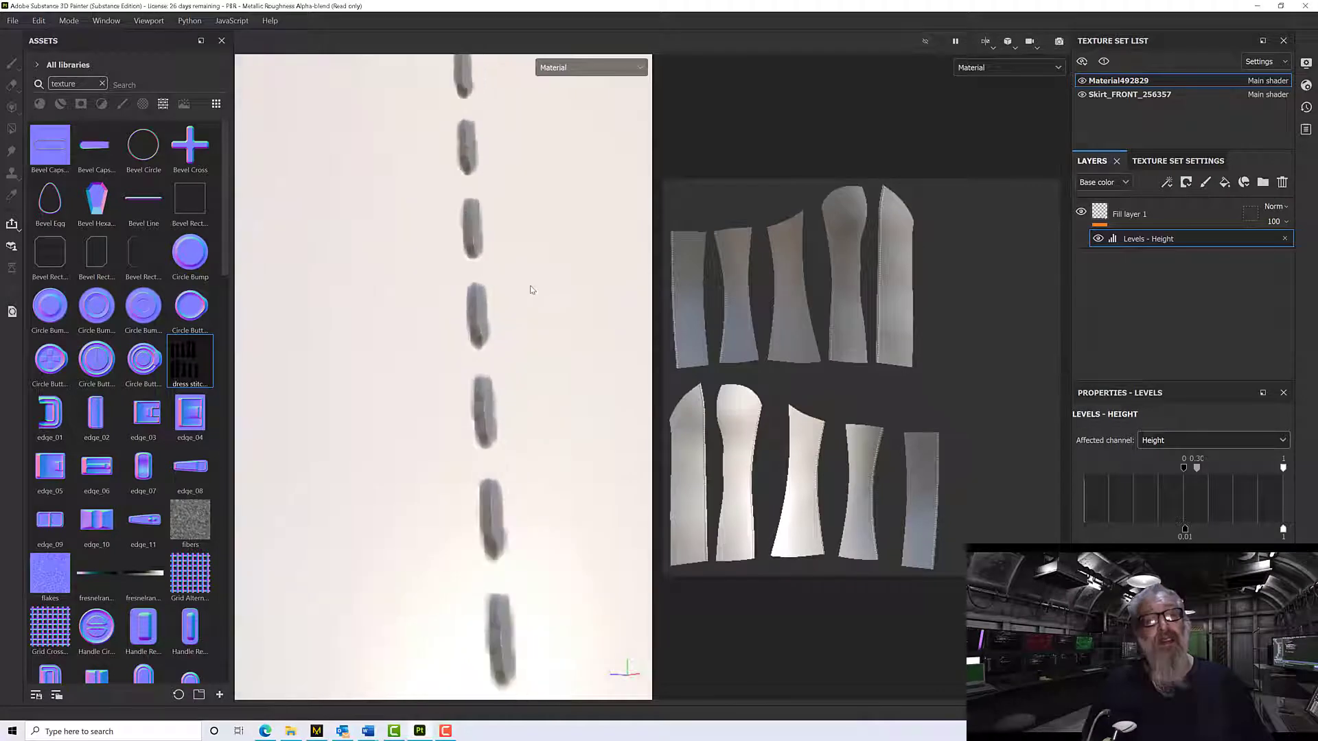
{"action": "left_click_drag", "start_coordinate": [1198, 467], "coordinate": [1231, 480]}
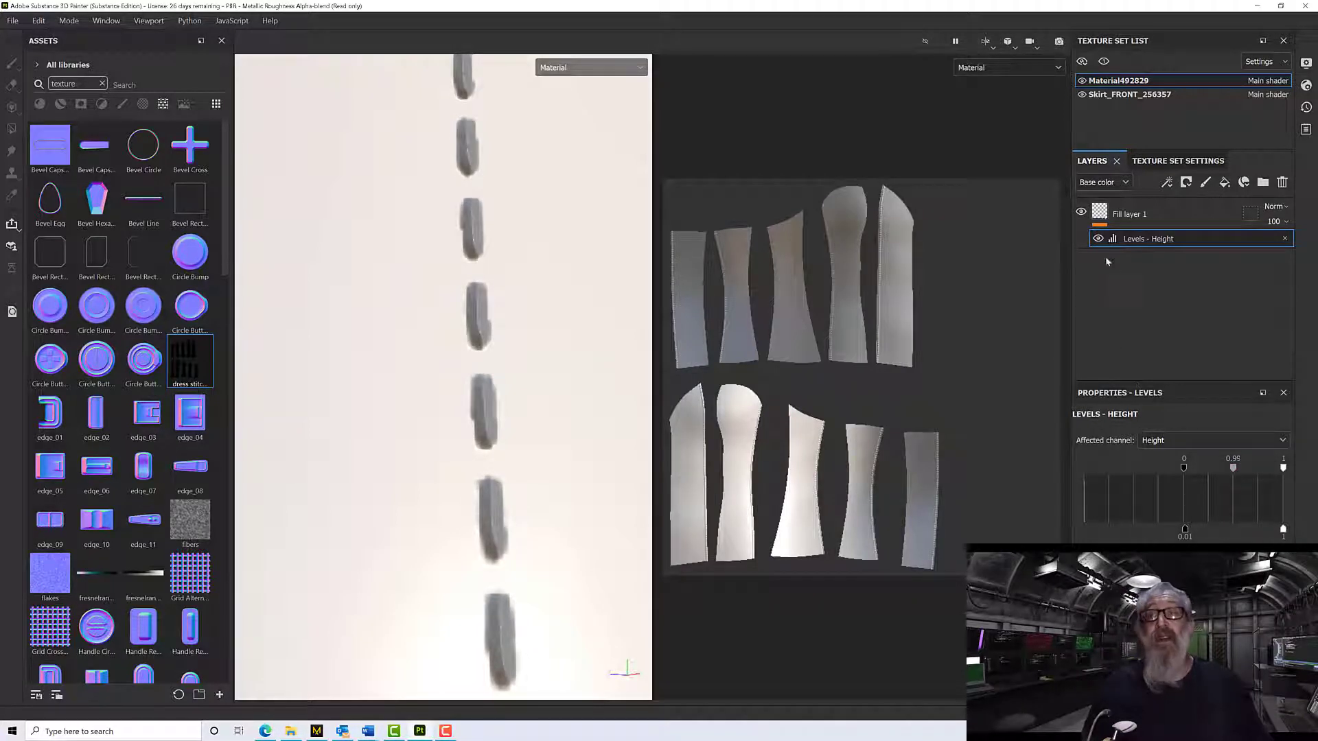
Add a filter to the stitch fill layer above the levels and choose Blur for it.
{"action": "left_click", "coordinate": [1100, 217]}
{"action": "right_click", "coordinate": [1101, 217]}
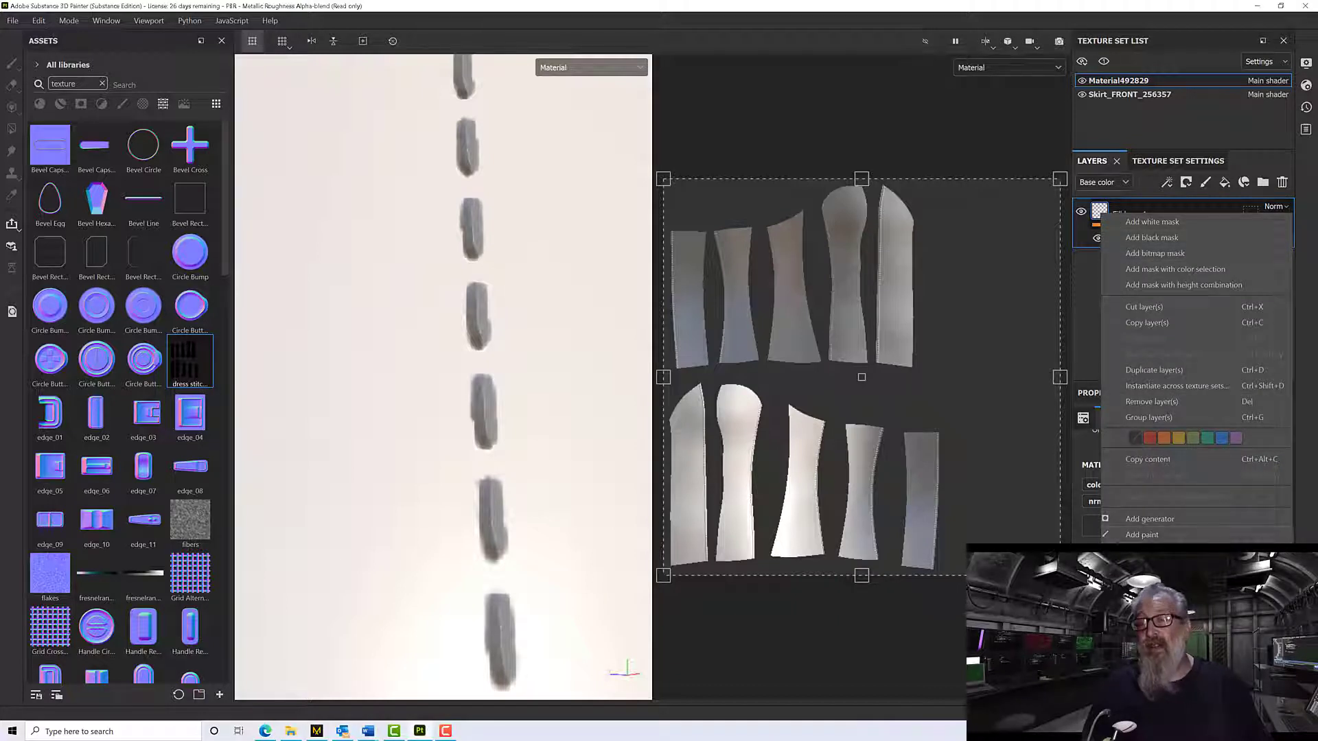
{"action": "left_click", "coordinate": [1158, 543]}
{"action": "left_click", "coordinate": [1149, 486]}
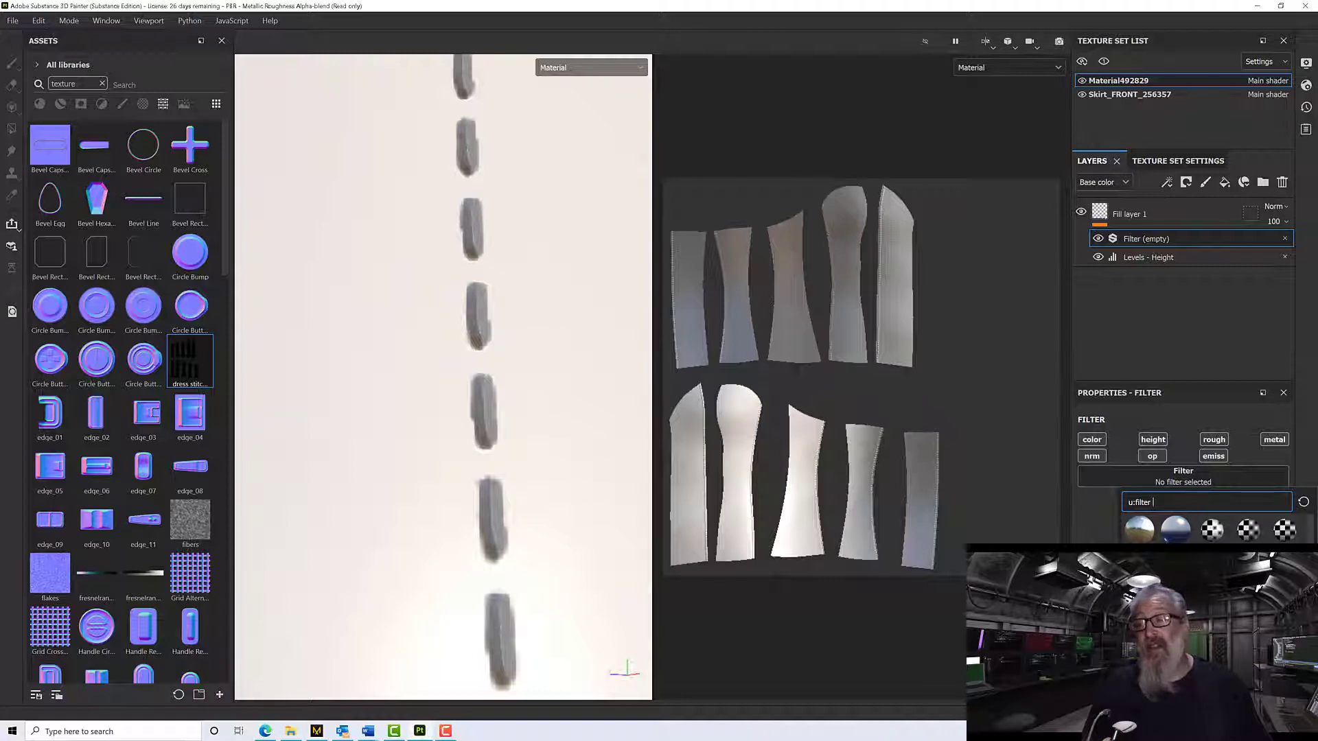
{"action": "mouse_move", "coordinate": [1248, 532]}
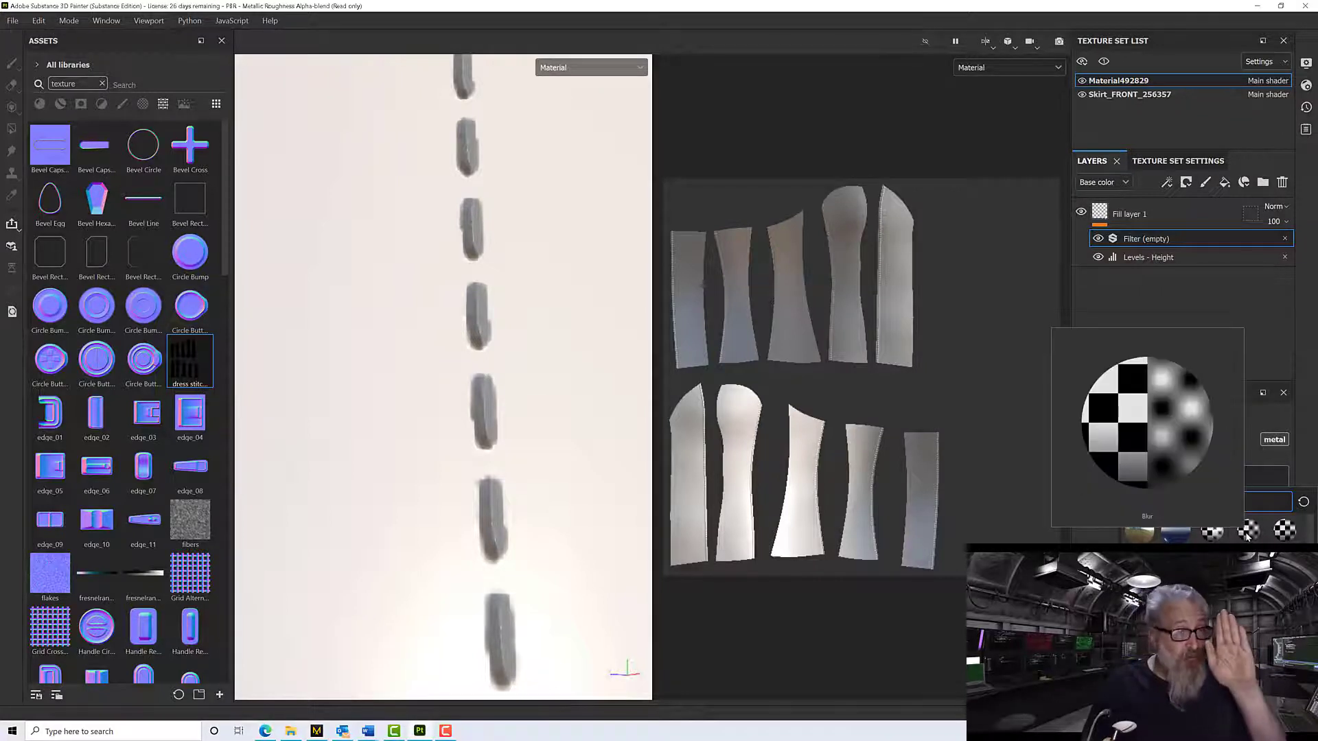
{"action": "left_click", "coordinate": [1248, 534]}
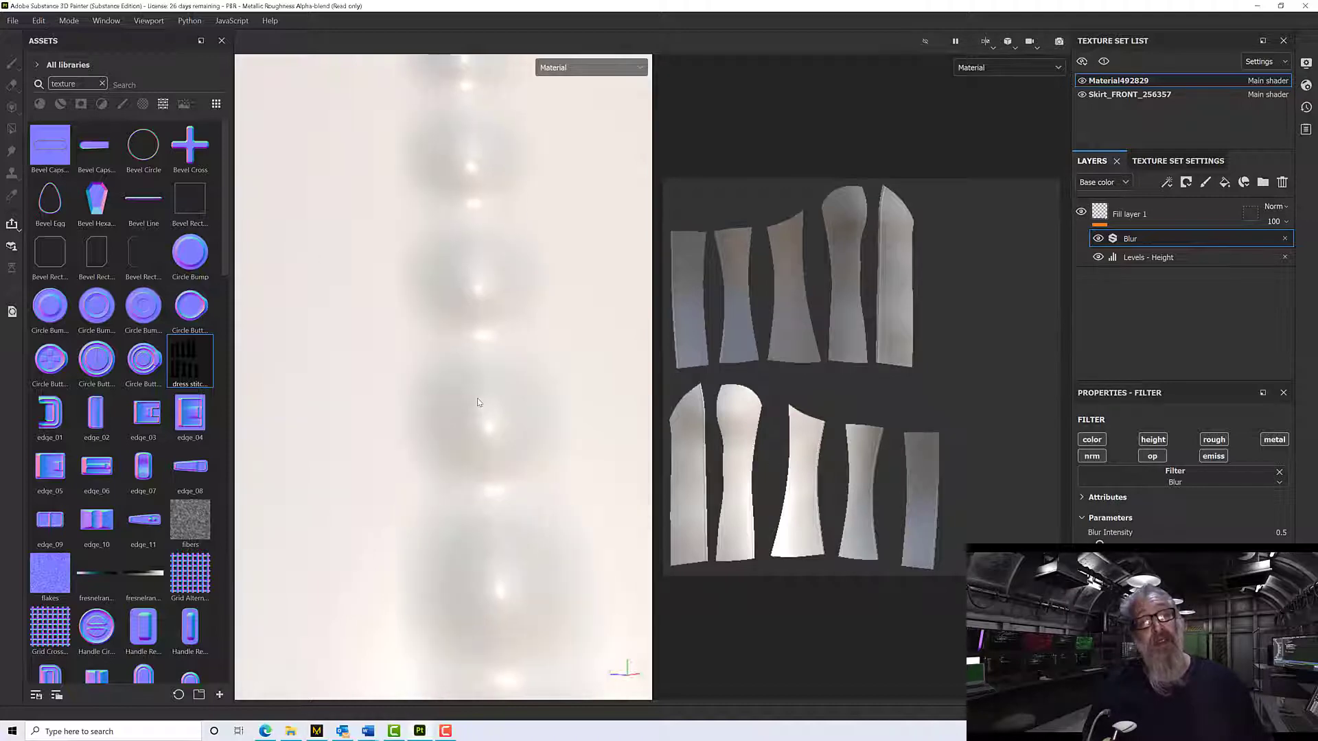
Set the Blur filter's intensity to 0.12.
{"action": "scroll", "coordinate": [479, 395], "scroll_direction": "down", "scroll_amount": 5}
{"action": "scroll", "coordinate": [478, 391], "scroll_direction": "down", "scroll_amount": 4}
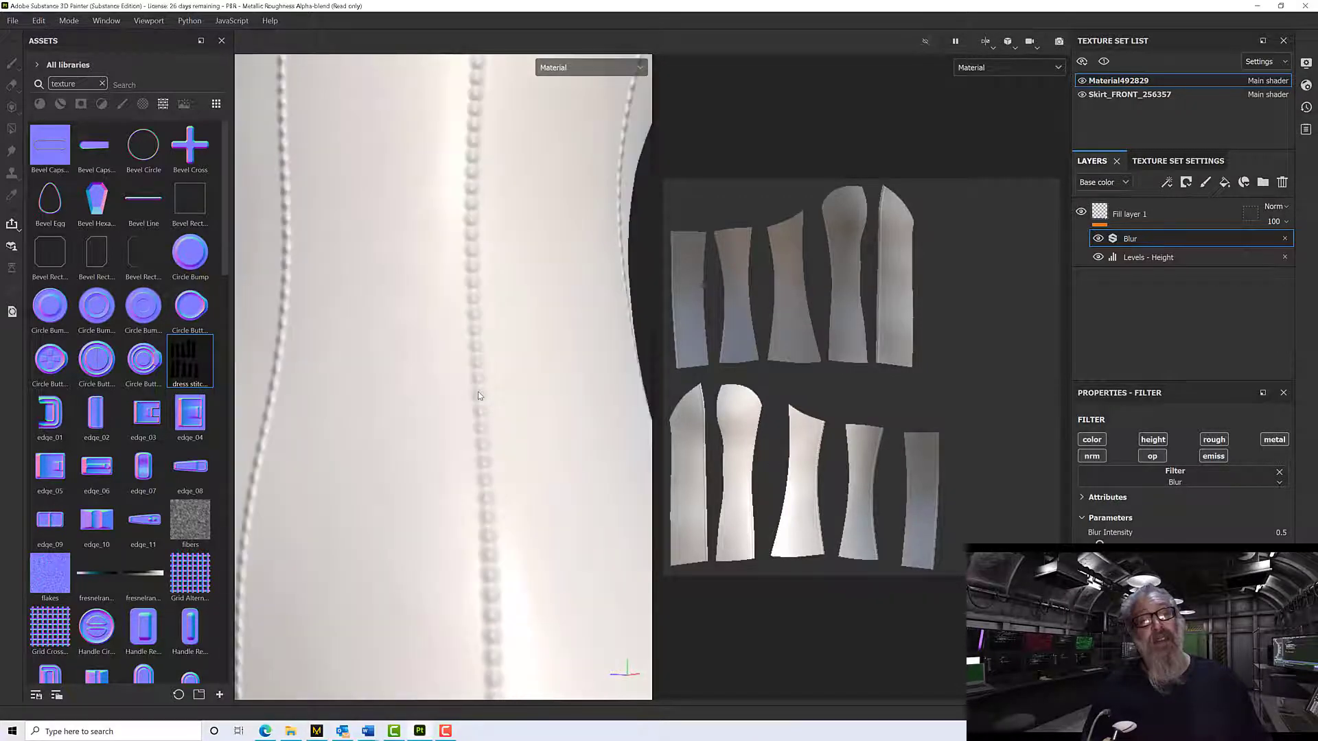
{"action": "scroll", "coordinate": [478, 391], "scroll_direction": "up", "scroll_amount": 4}
{"action": "scroll", "coordinate": [479, 396], "scroll_direction": "up", "scroll_amount": 3}
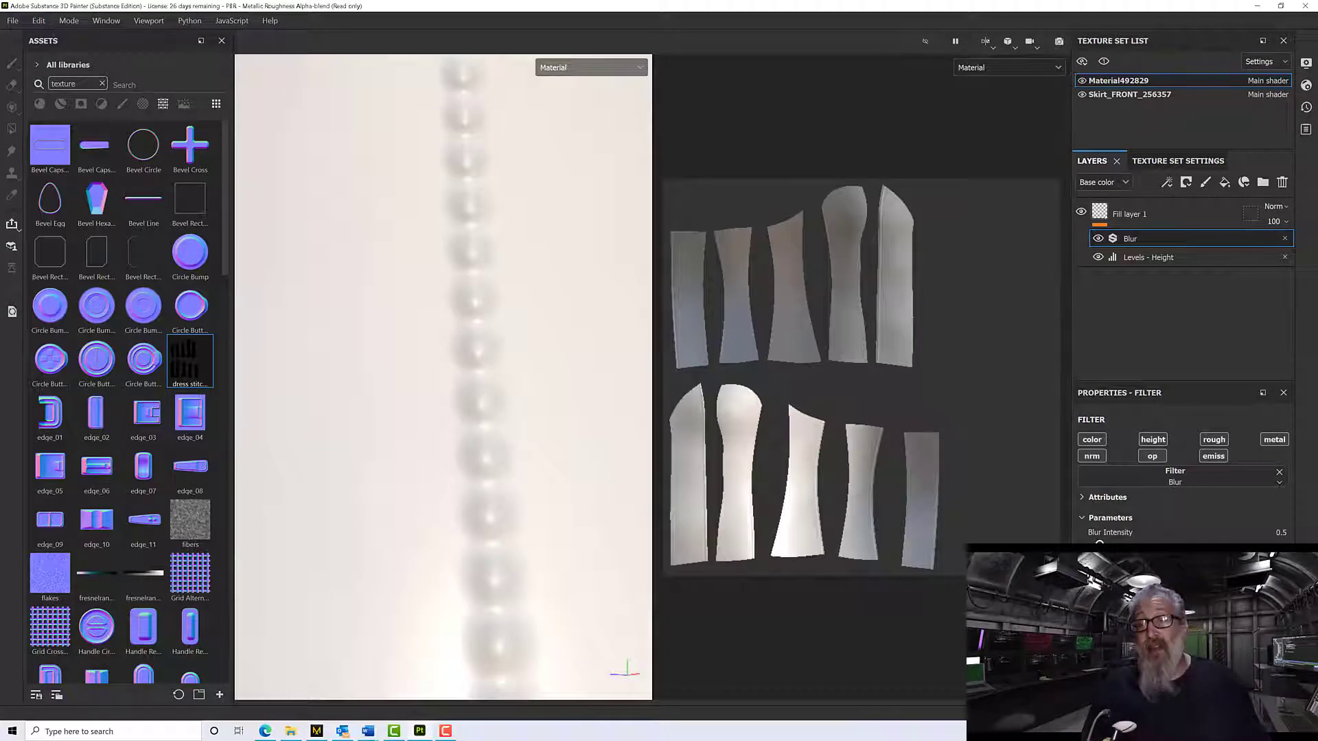
{"action": "left_click_drag", "start_coordinate": [1100, 544], "coordinate": [1096, 544]}
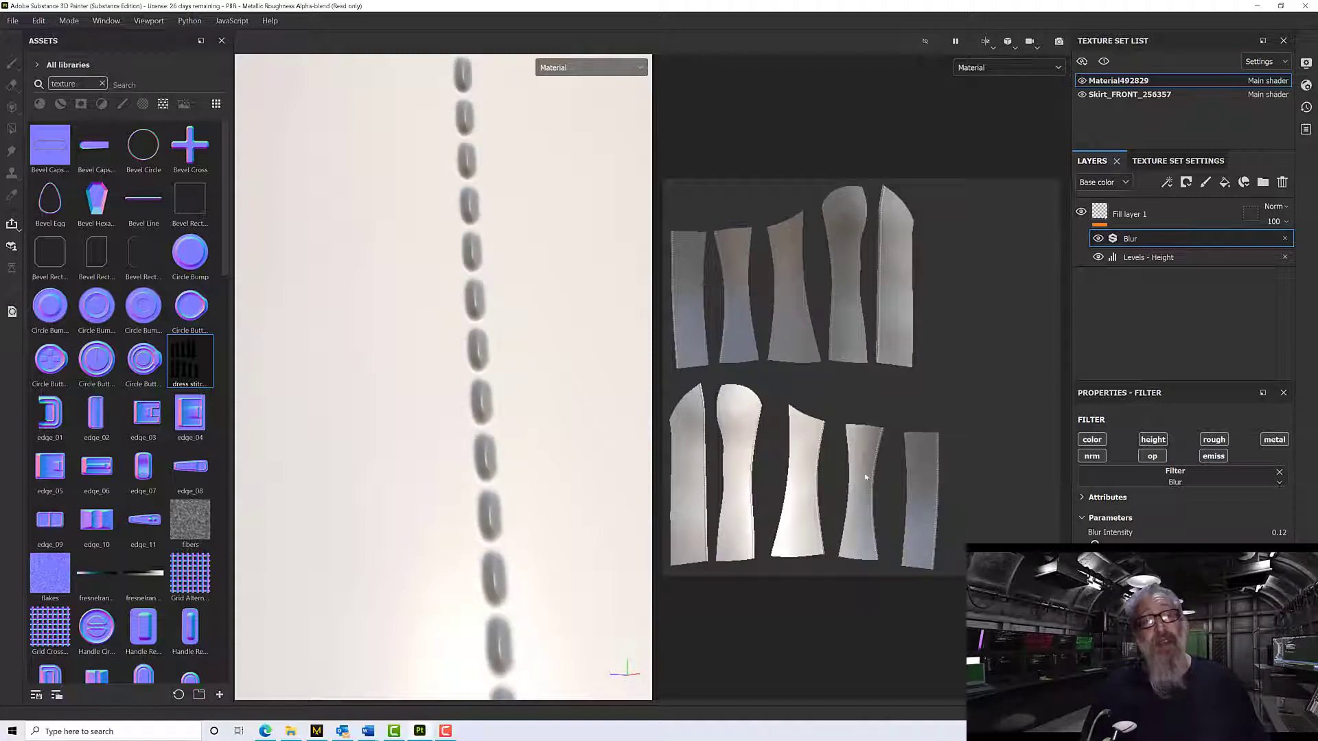
Examine the blurred stitches along the corset seams on the 3D dress and on the flat UV pieces.
{"action": "scroll", "coordinate": [500, 465], "scroll_direction": "up", "scroll_amount": 6}
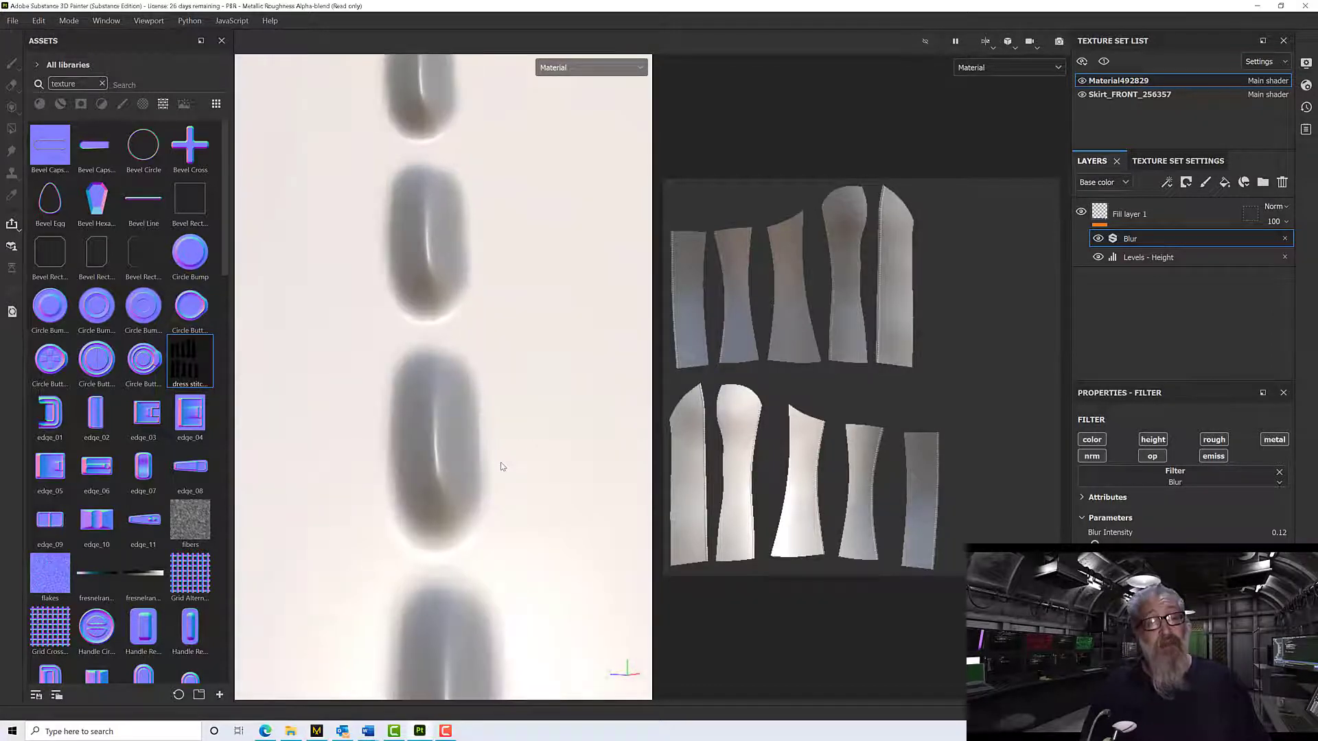
{"action": "mouse_move", "coordinate": [500, 462]}
{"action": "left_mouse_down", "text": "alt"}
{"action": "mouse_move", "coordinate": [589, 429]}
{"action": "mouse_move", "coordinate": [612, 438]}
{"action": "mouse_move", "coordinate": [515, 463]}
{"action": "left_mouse_up", "text": "alt"}
{"action": "scroll", "coordinate": [515, 462], "scroll_direction": "down", "scroll_amount": 5}
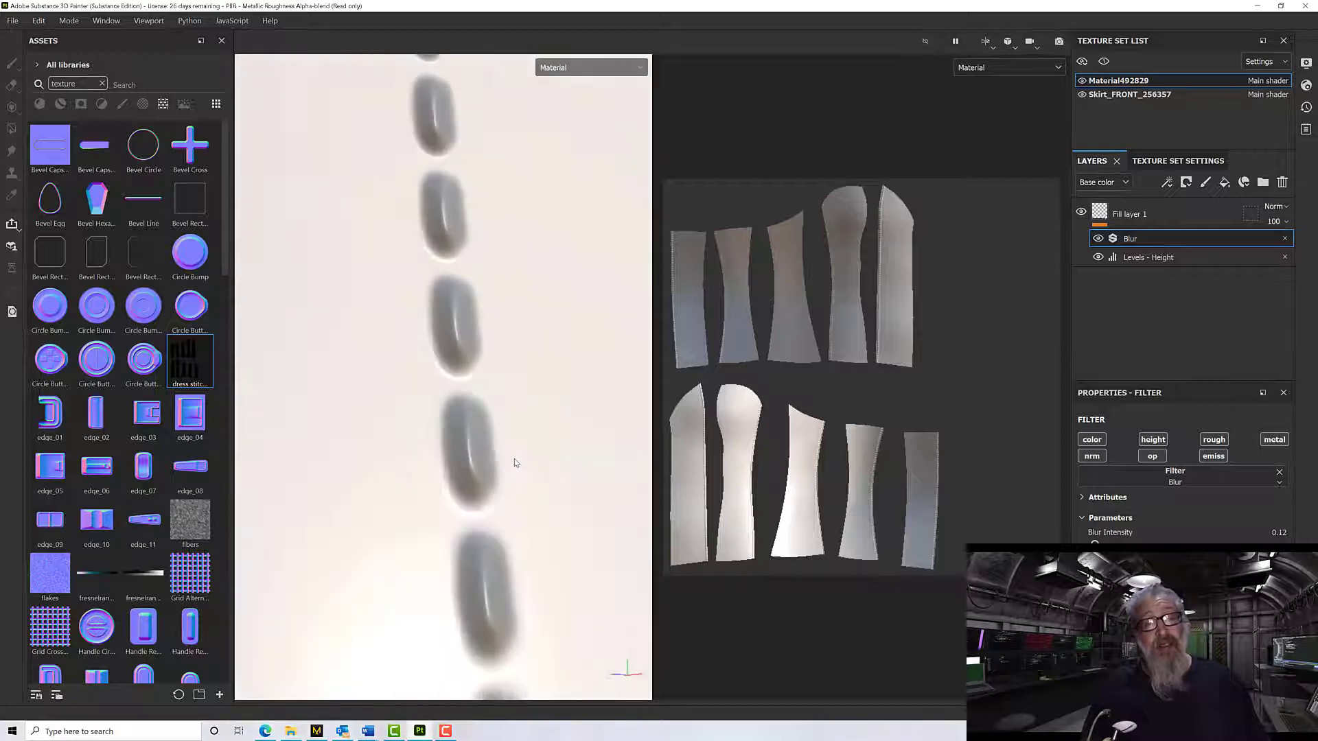
{"action": "scroll", "coordinate": [516, 461], "scroll_direction": "down", "scroll_amount": 2}
{"action": "scroll", "coordinate": [515, 461], "scroll_direction": "down", "scroll_amount": 5}
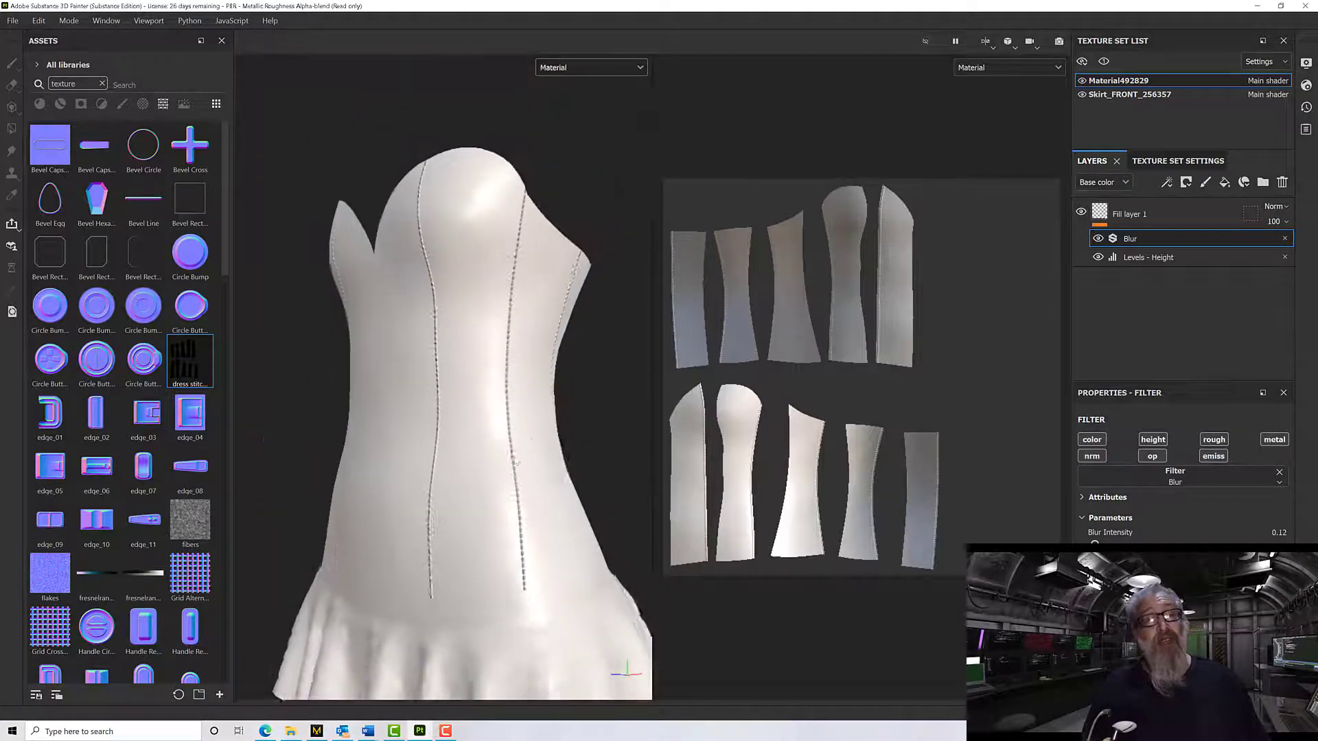
{"action": "mouse_move", "coordinate": [517, 458]}
{"action": "left_mouse_down", "text": "alt"}
{"action": "mouse_move", "coordinate": [714, 455]}
{"action": "mouse_move", "coordinate": [520, 456]}
{"action": "left_mouse_up", "text": "alt"}
{"action": "scroll", "coordinate": [479, 463], "scroll_direction": "up", "scroll_amount": 2}
{"action": "scroll", "coordinate": [479, 463], "scroll_direction": "up", "scroll_amount": 2}
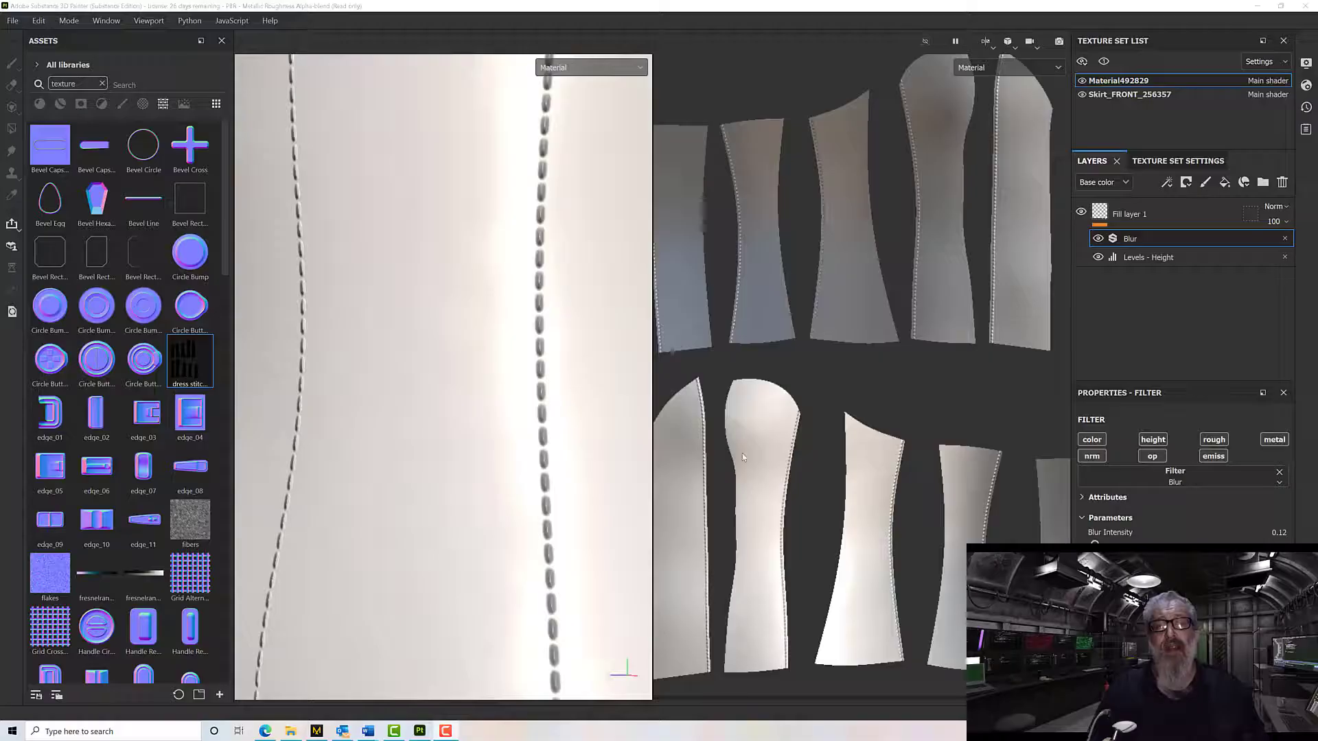
{"action": "scroll", "coordinate": [728, 430], "scroll_direction": "down", "scroll_amount": 2}
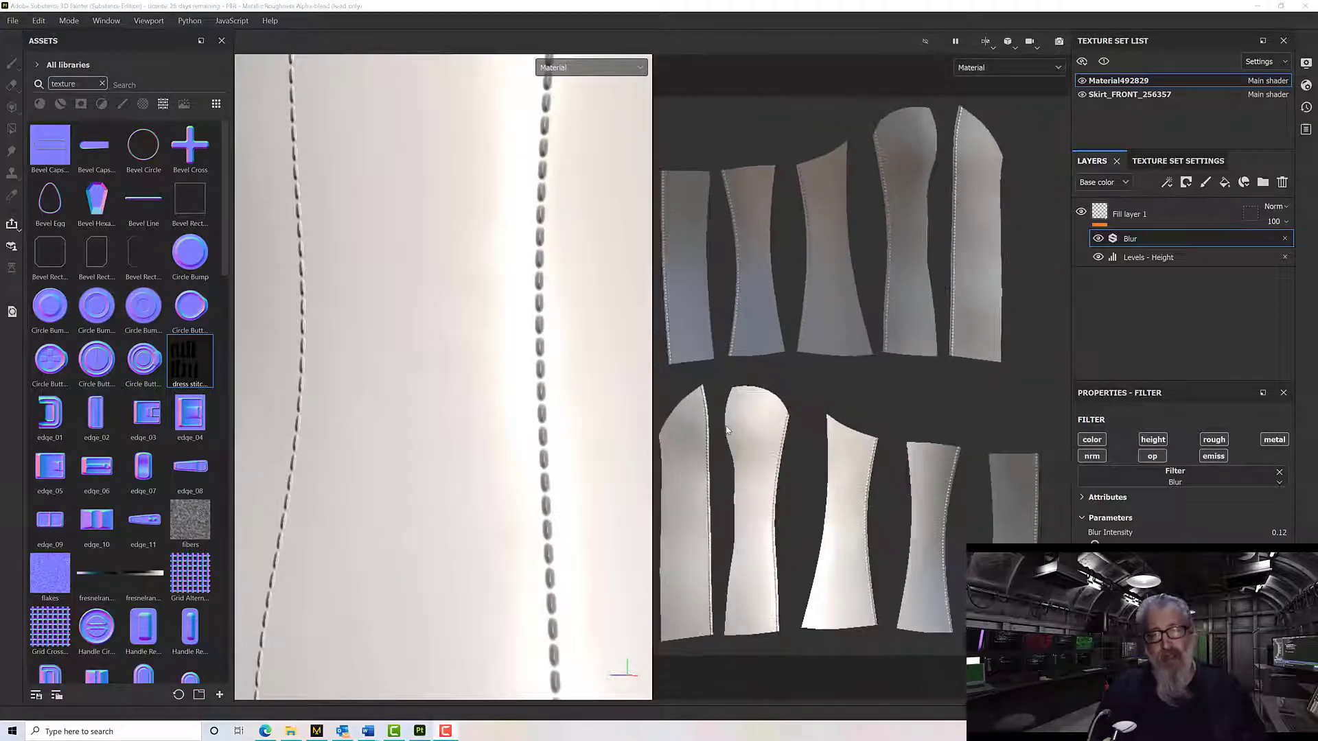
{"action": "scroll", "coordinate": [549, 372], "scroll_direction": "up", "scroll_amount": 2}
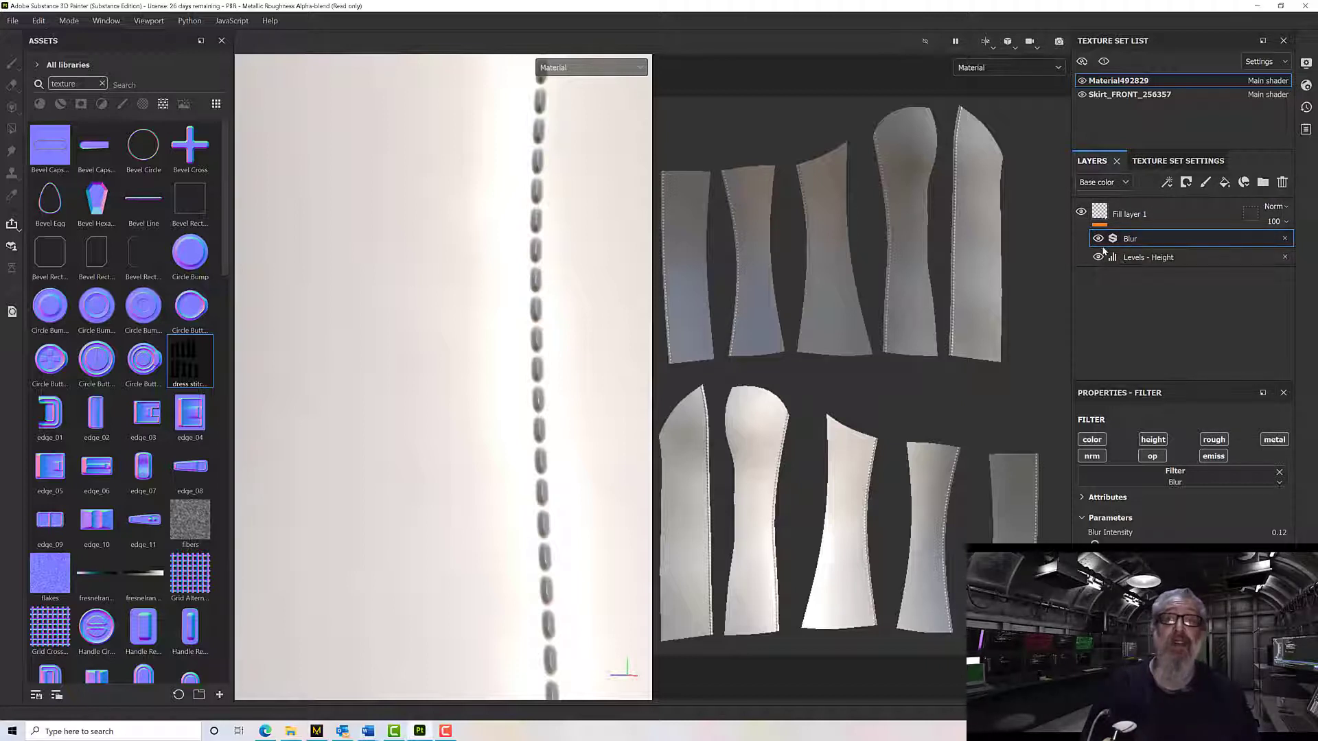
Add another filter to the stitch fill layer above the Blur and choose Height To Normal for it.
{"action": "right_click", "coordinate": [1100, 213]}
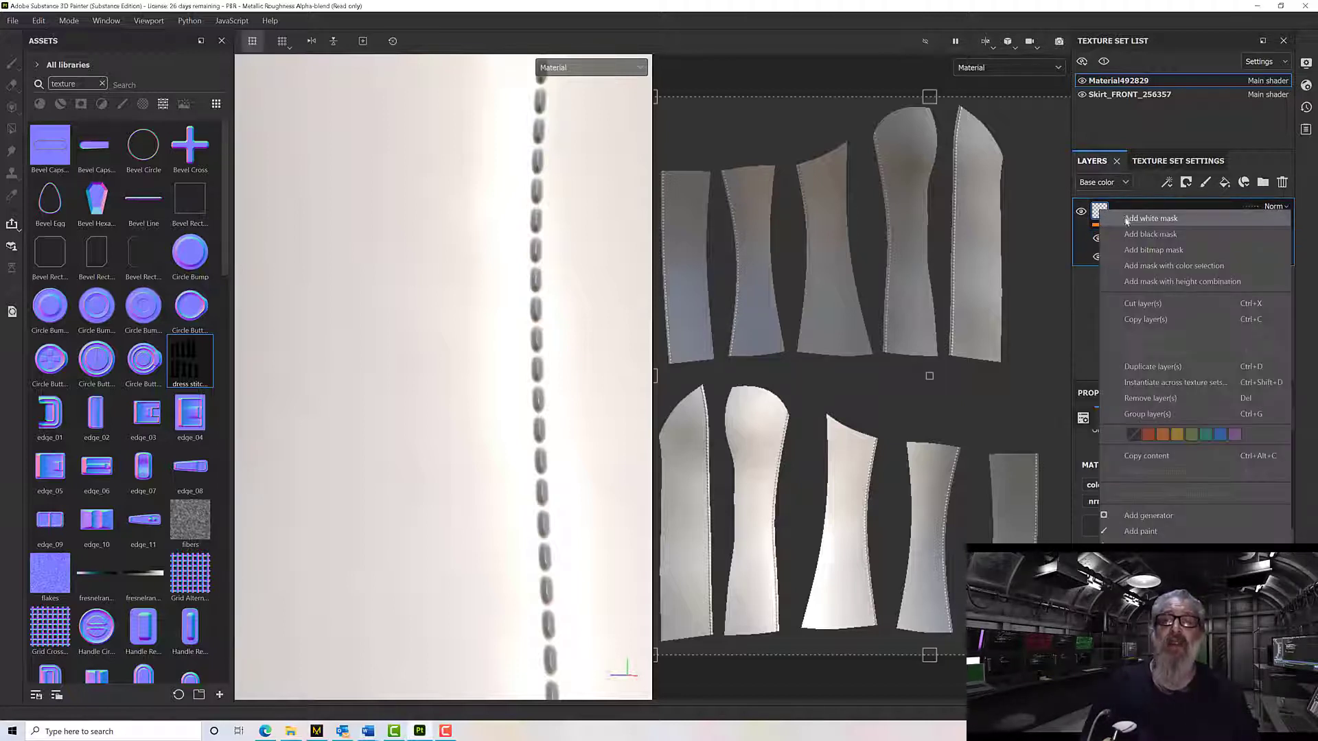
{"action": "left_click", "coordinate": [1142, 595]}
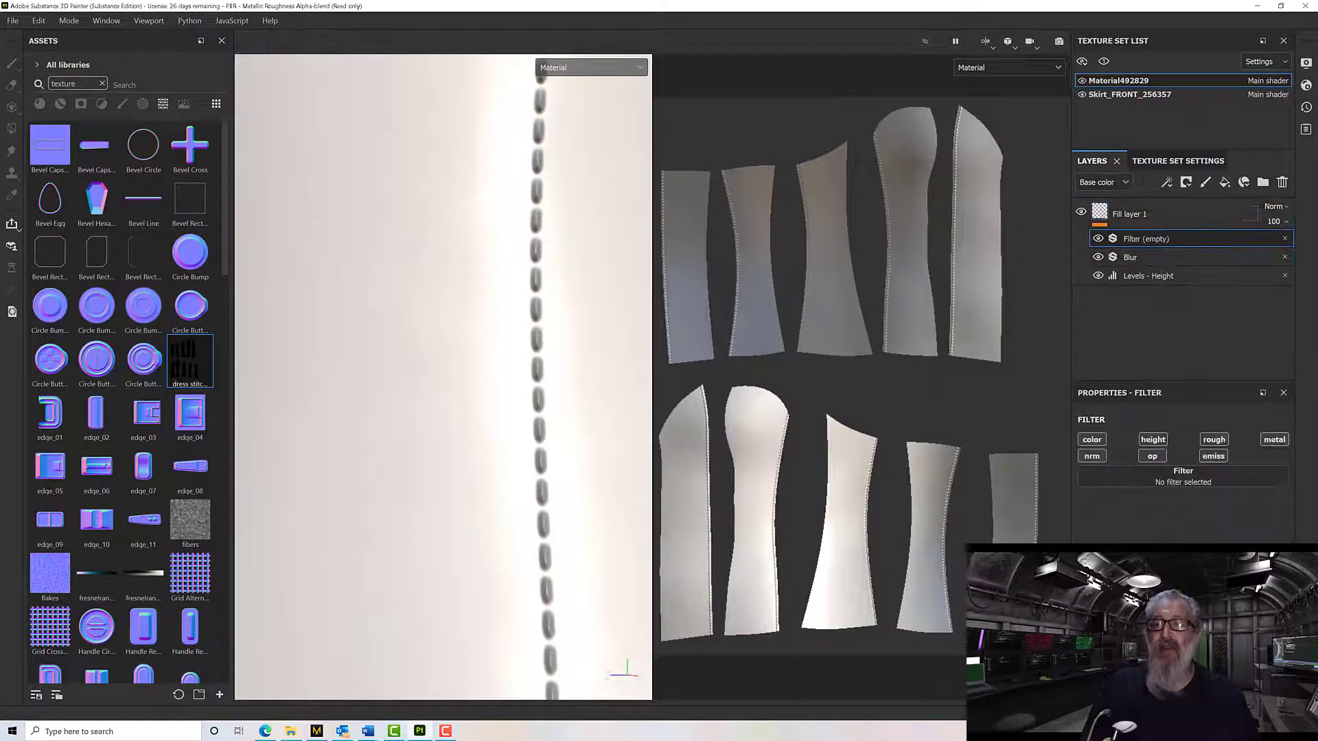
{"action": "left_click", "coordinate": [1172, 477]}
{"action": "type", "text": "5"}
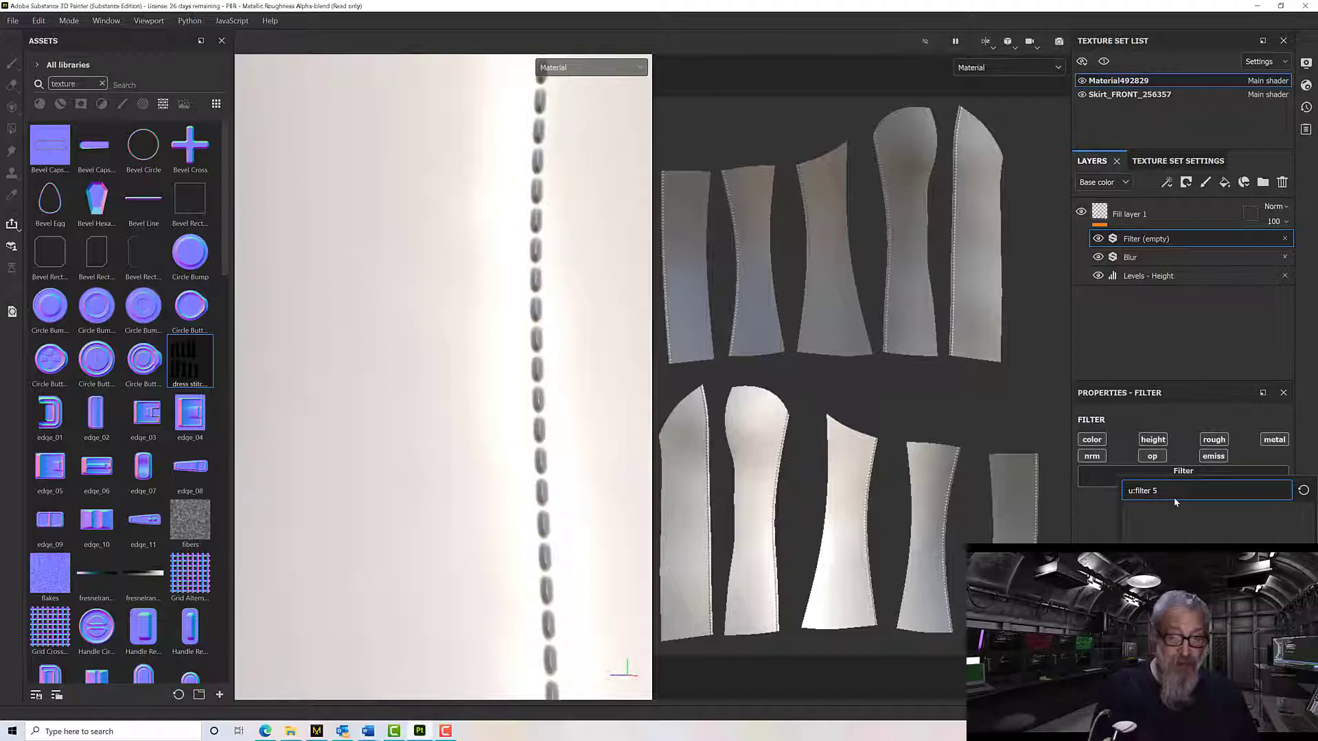
{"action": "key", "text": "BackSpace"}
{"action": "key", "text": "BackSpace"}
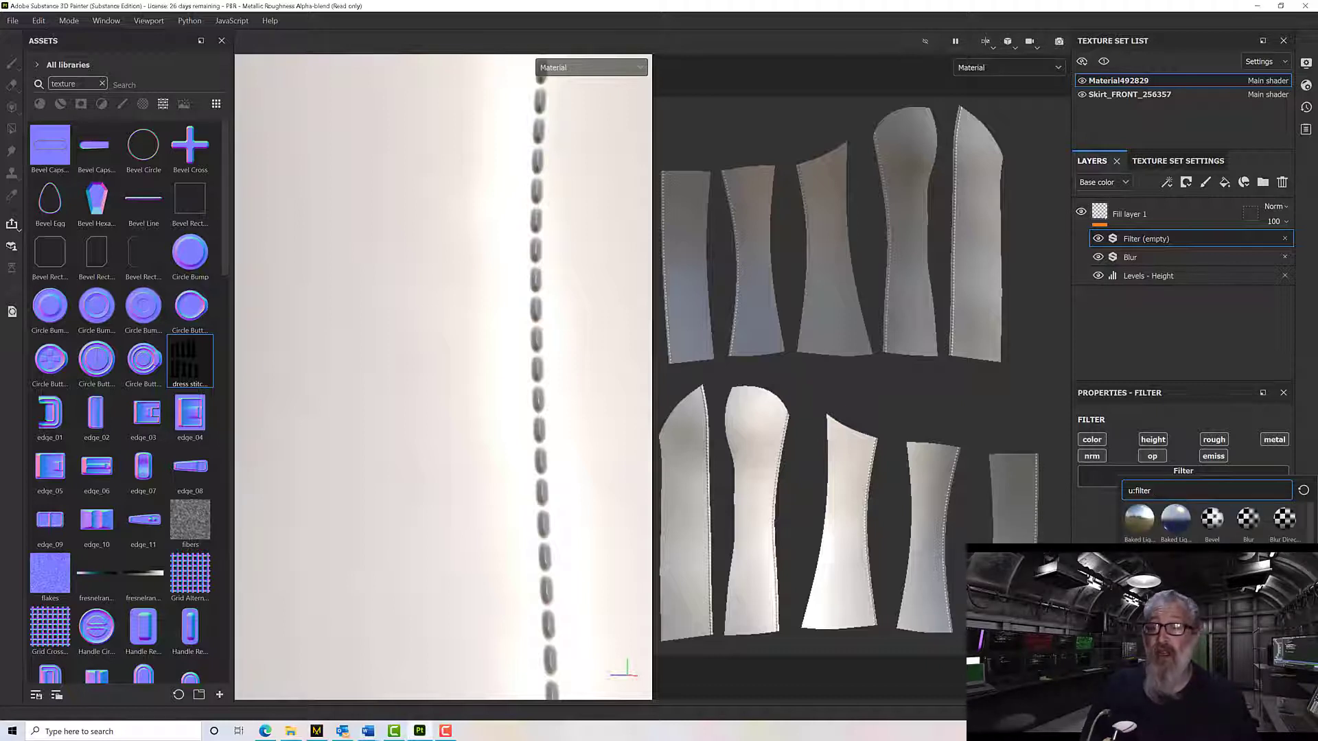
{"action": "left_click", "coordinate": [1253, 649]}
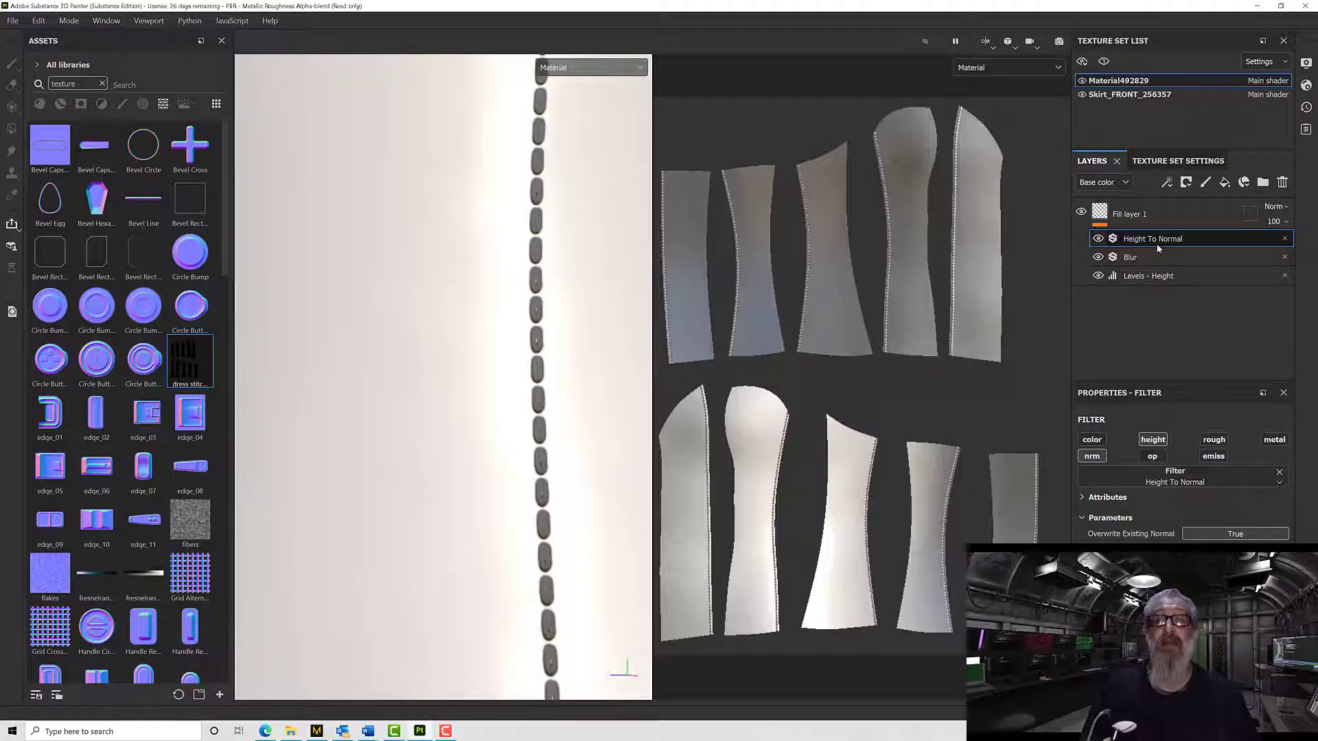
Switch the viewport display to the Normal channel and examine the stitches up close along the seam.
{"action": "left_click", "coordinate": [557, 67]}
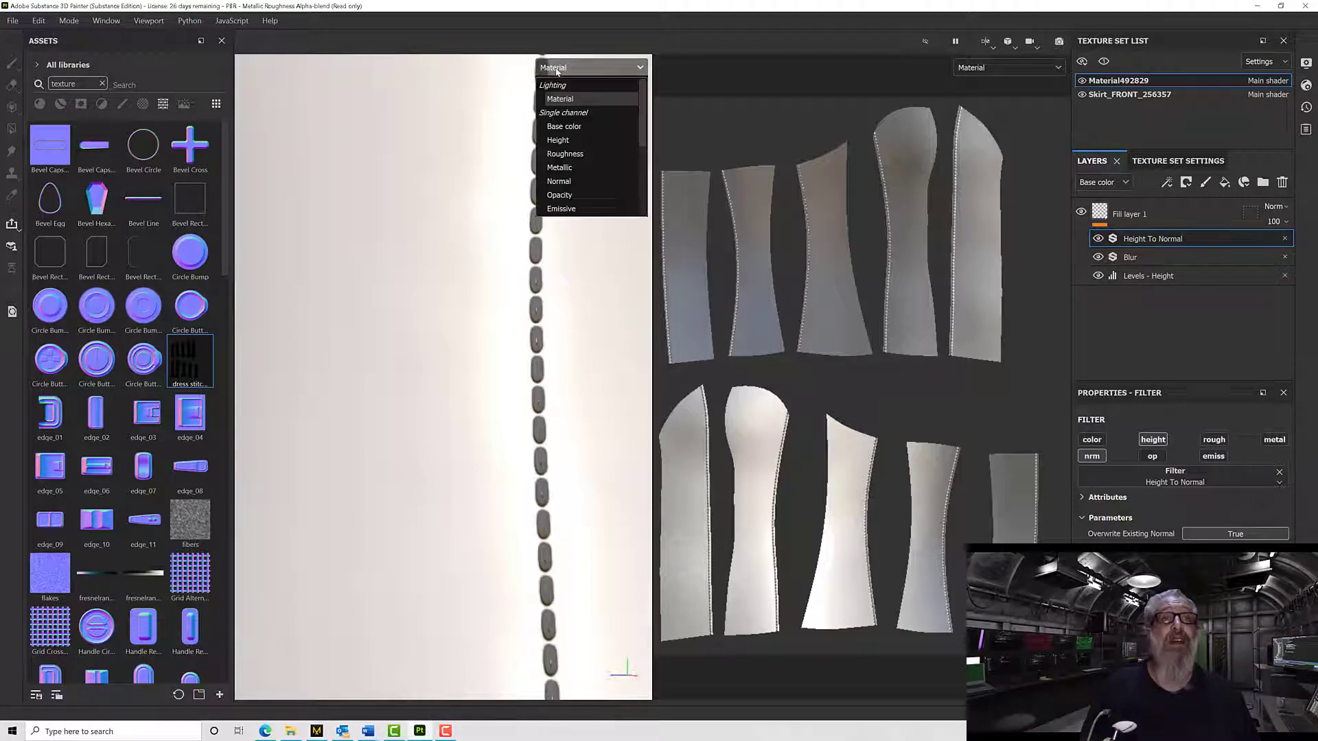
{"action": "left_click", "coordinate": [567, 182]}
{"action": "scroll", "coordinate": [538, 265], "scroll_direction": "up", "scroll_amount": 6}
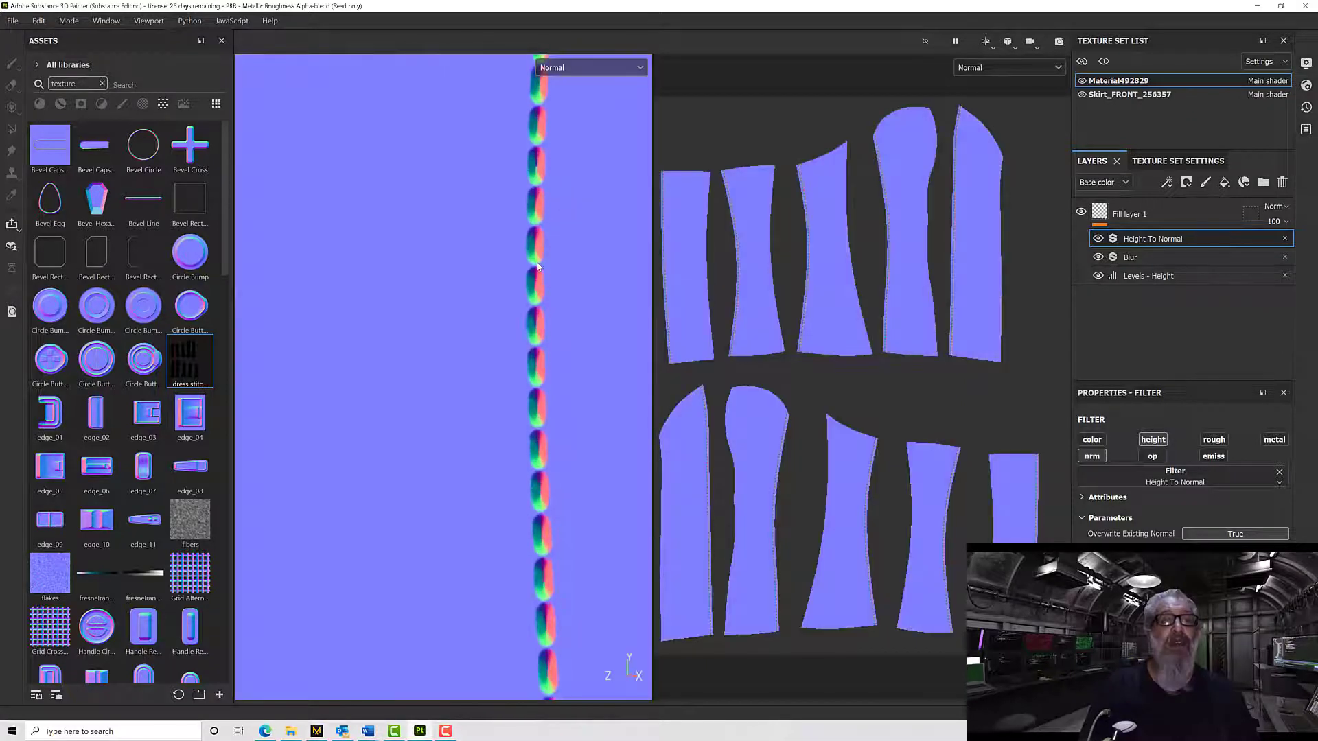
{"action": "scroll", "coordinate": [538, 265], "scroll_direction": "down", "scroll_amount": 7}
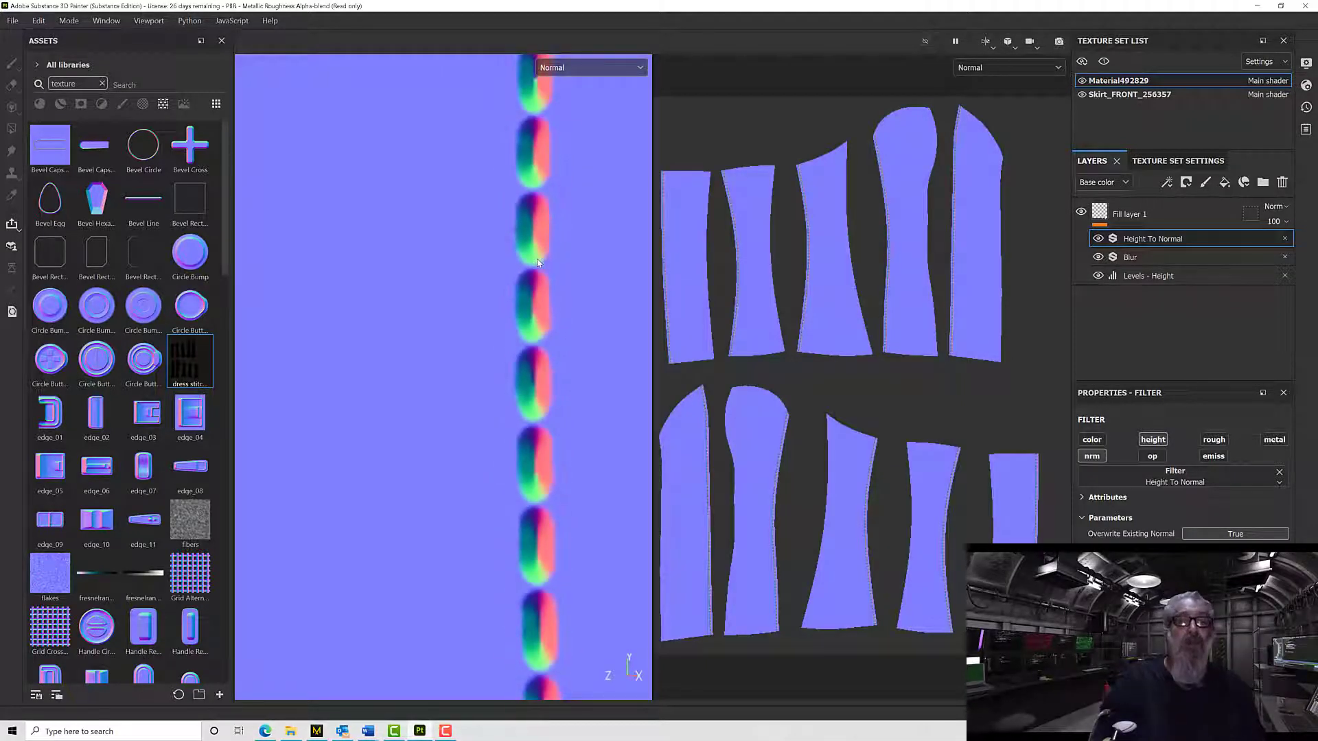
{"action": "scroll", "coordinate": [538, 264], "scroll_direction": "up", "scroll_amount": 3}
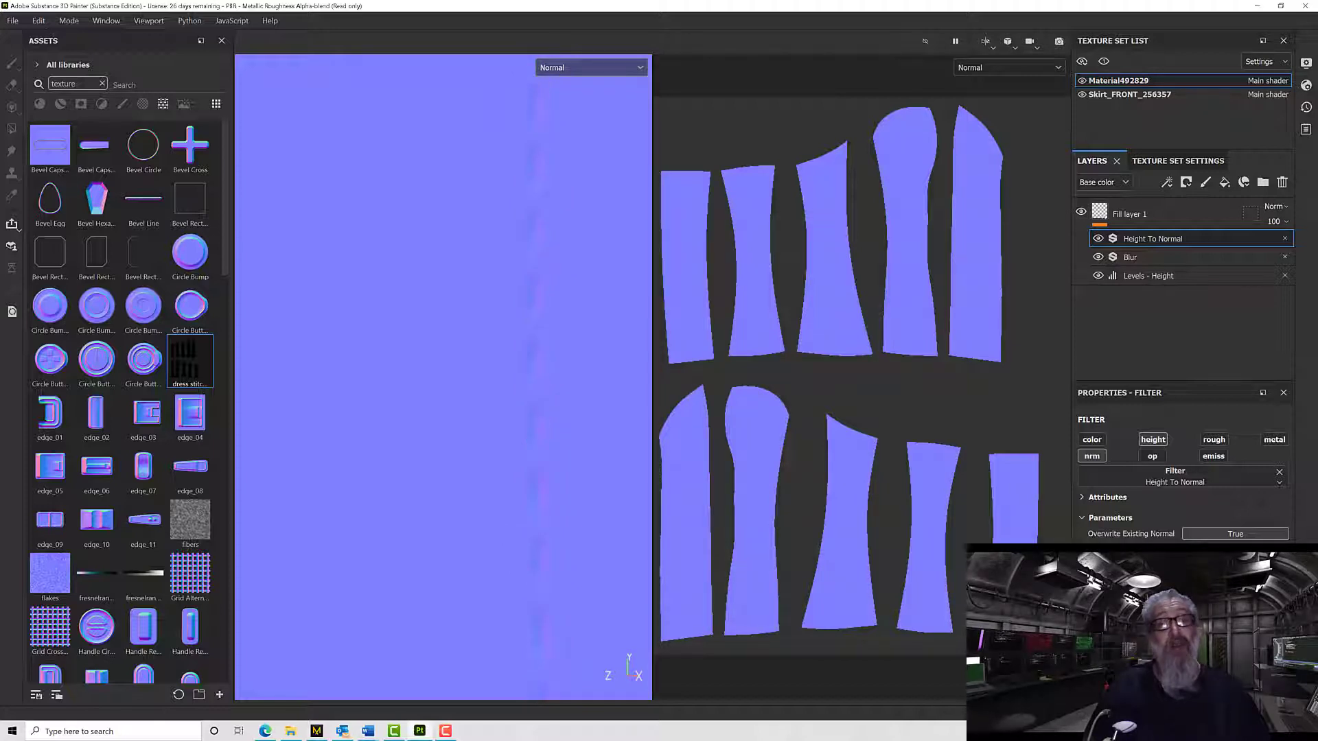
{"action": "scroll", "coordinate": [518, 408], "scroll_direction": "up", "scroll_amount": 4}
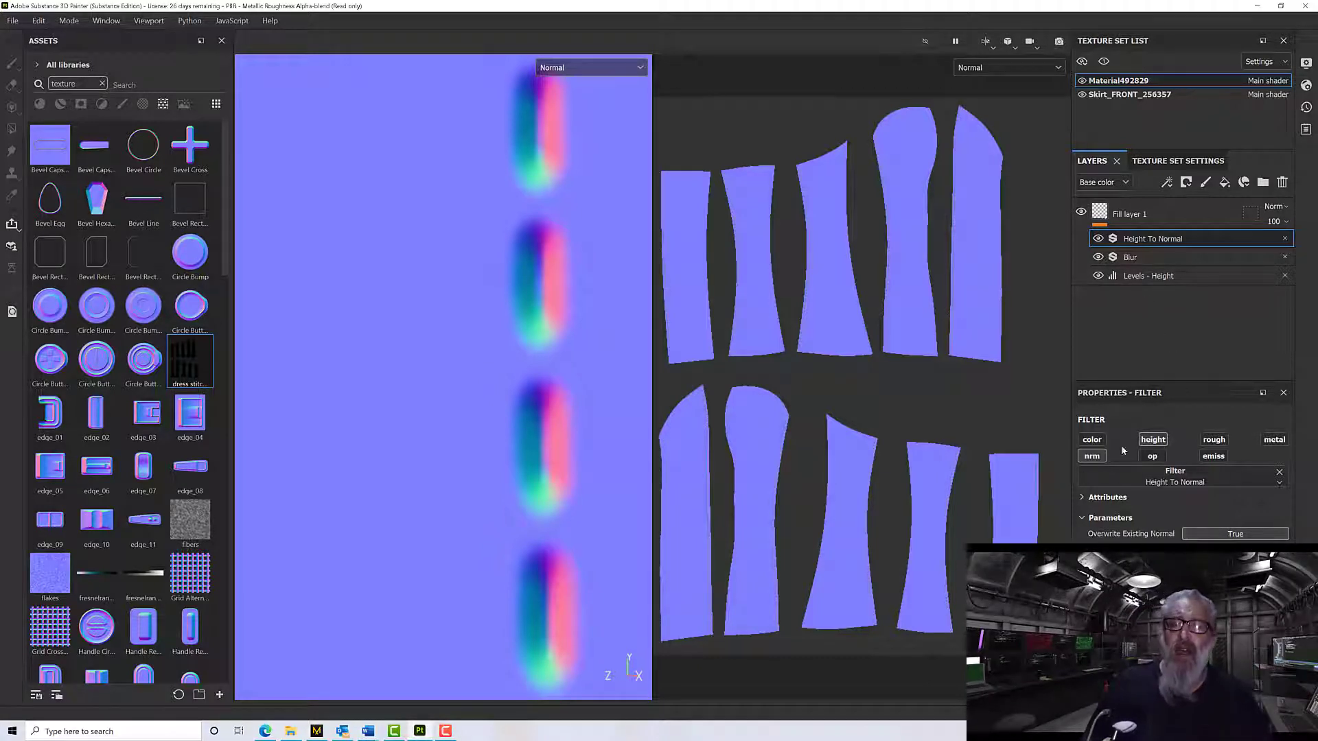
Return the viewport display to Material and inspect the stitch shading from a slightly different angle.
{"action": "left_click", "coordinate": [579, 70]}
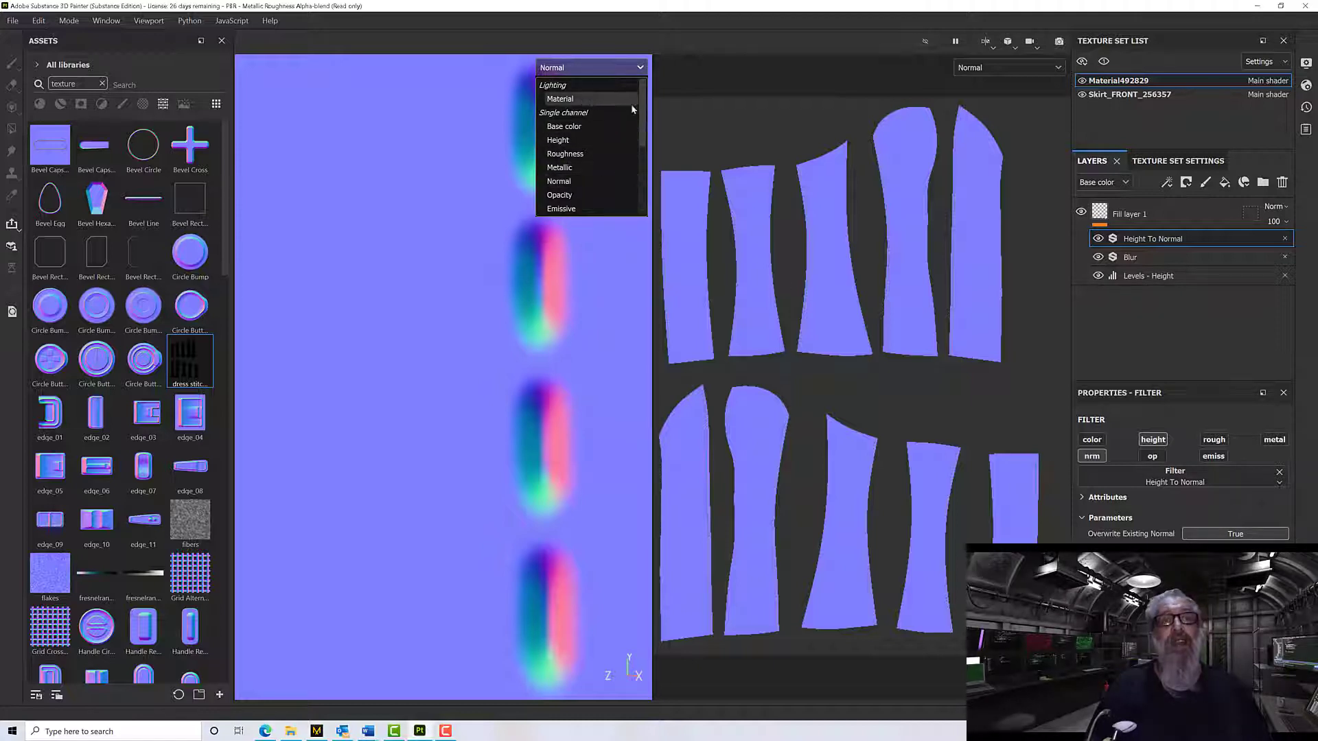
{"action": "left_click", "coordinate": [593, 101]}
{"action": "scroll", "coordinate": [559, 280], "scroll_direction": "down", "scroll_amount": 2}
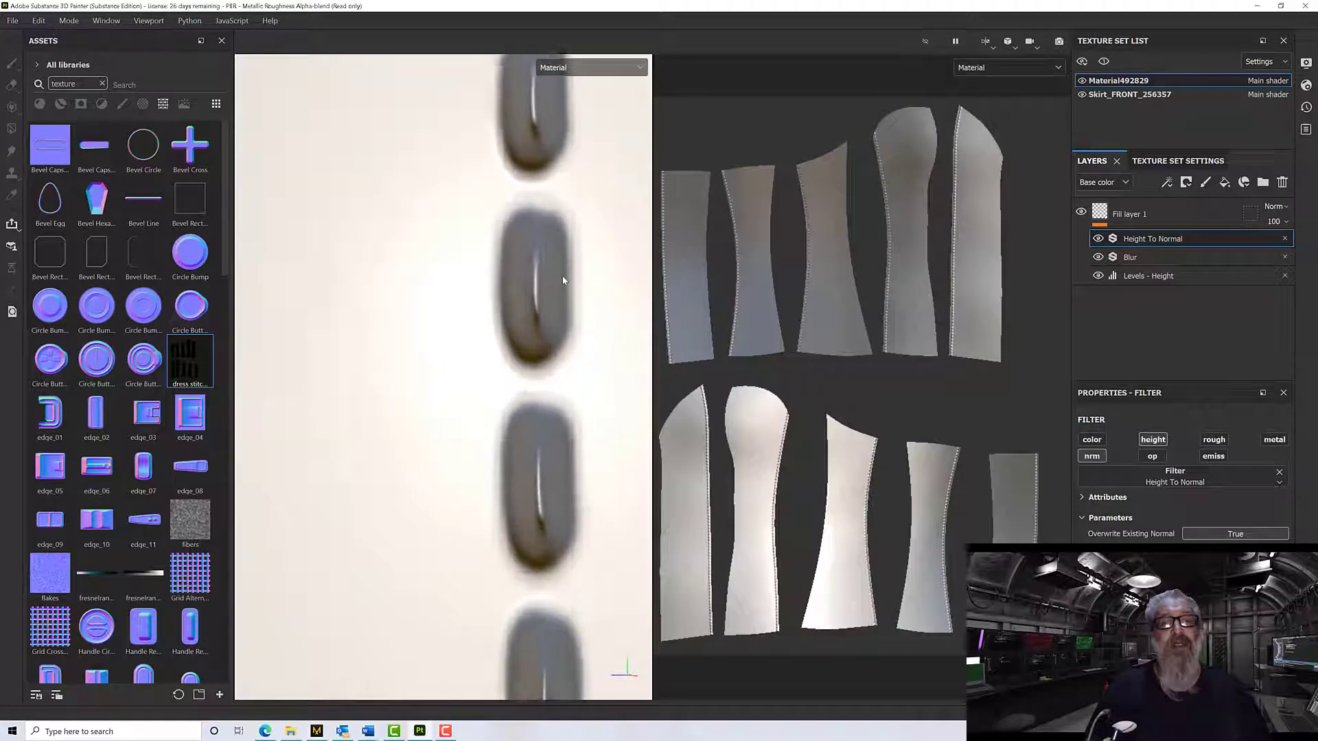
{"action": "left_click_drag", "start_coordinate": [588, 265], "coordinate": [543, 266], "text": "alt"}
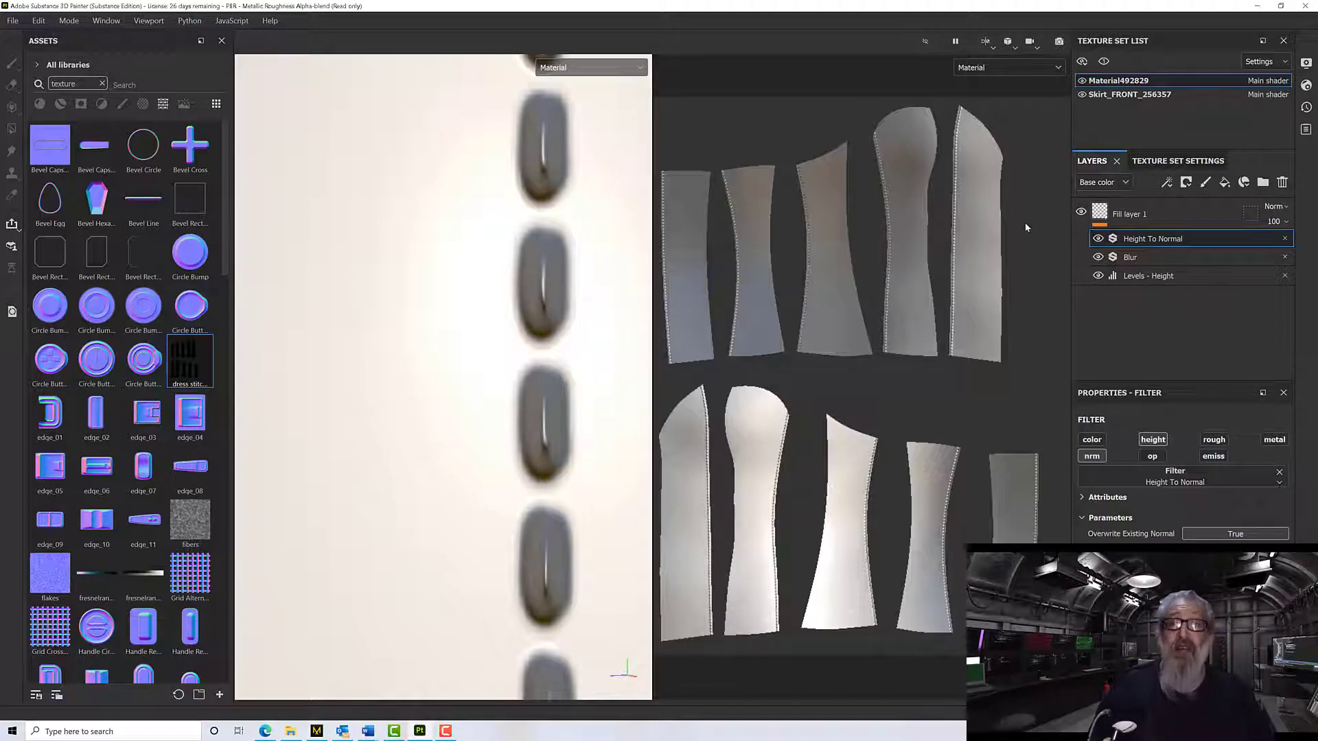
Add a new fill layer above the stitch layer and leave only its height channel enabled.
{"action": "left_click", "coordinate": [1159, 213]}
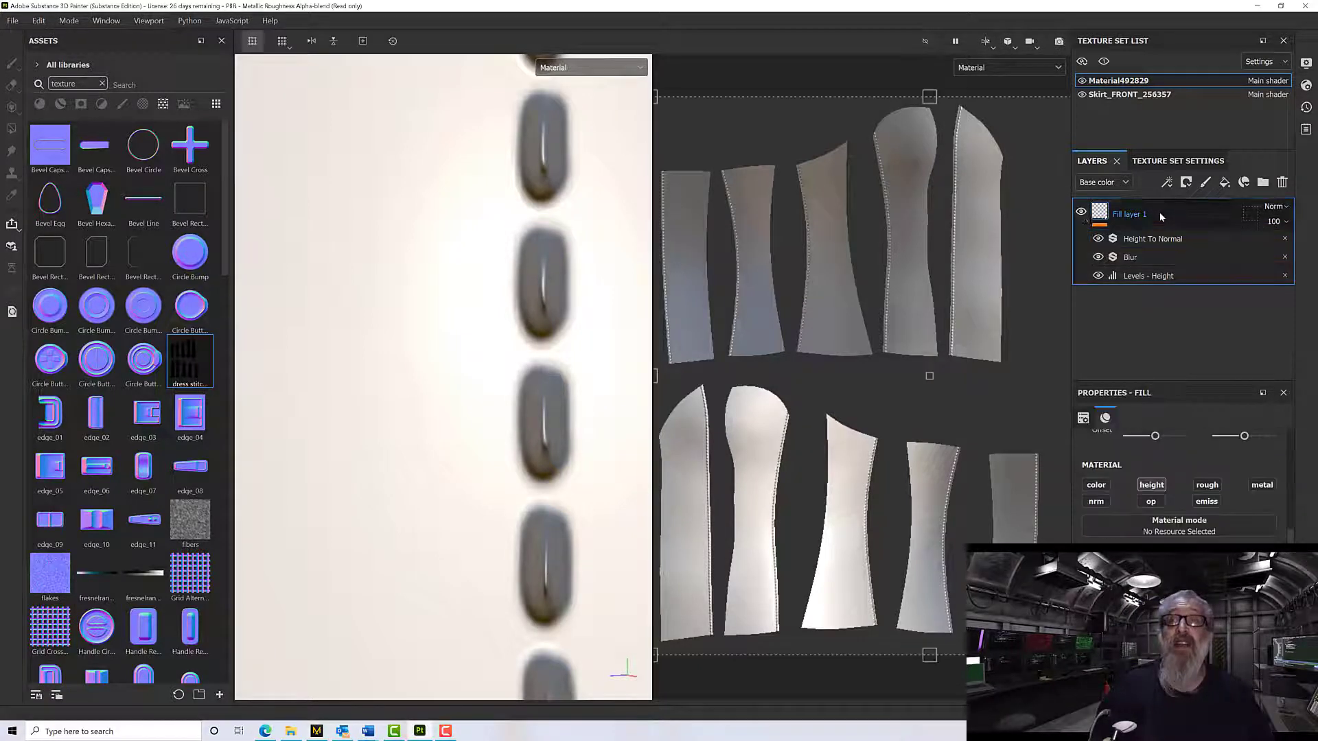
{"action": "left_click", "coordinate": [1224, 183]}
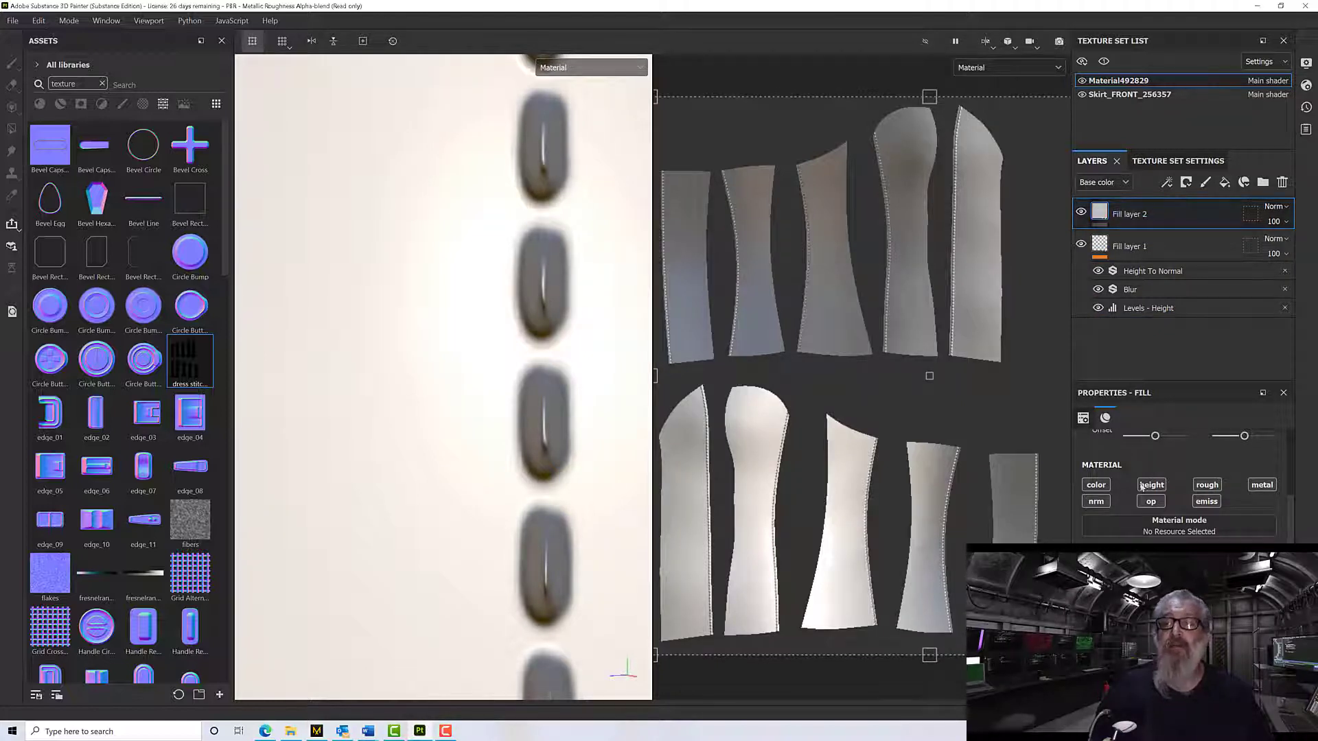
{"action": "left_click", "coordinate": [1096, 484]}
{"action": "left_click", "coordinate": [1096, 501]}
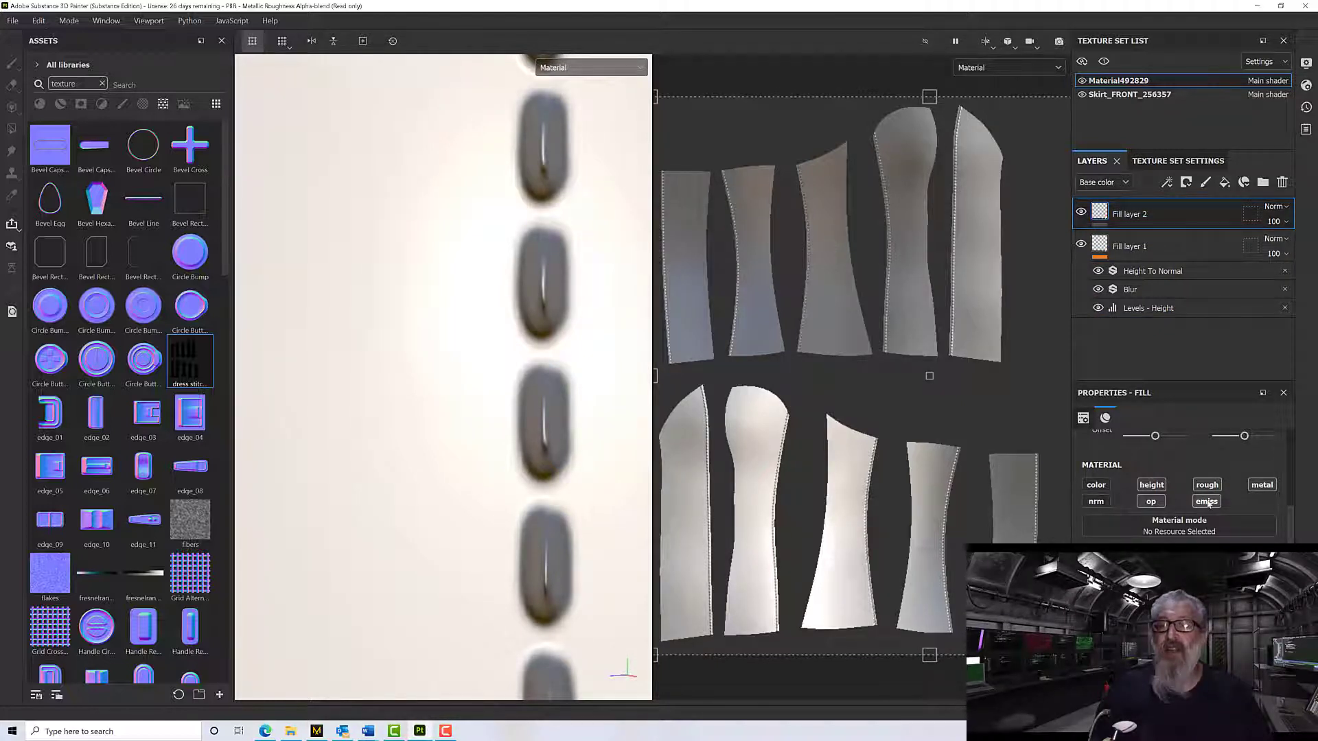
{"action": "left_click", "coordinate": [1206, 484]}
{"action": "left_click", "coordinate": [1261, 485]}
{"action": "left_click", "coordinate": [1158, 502]}
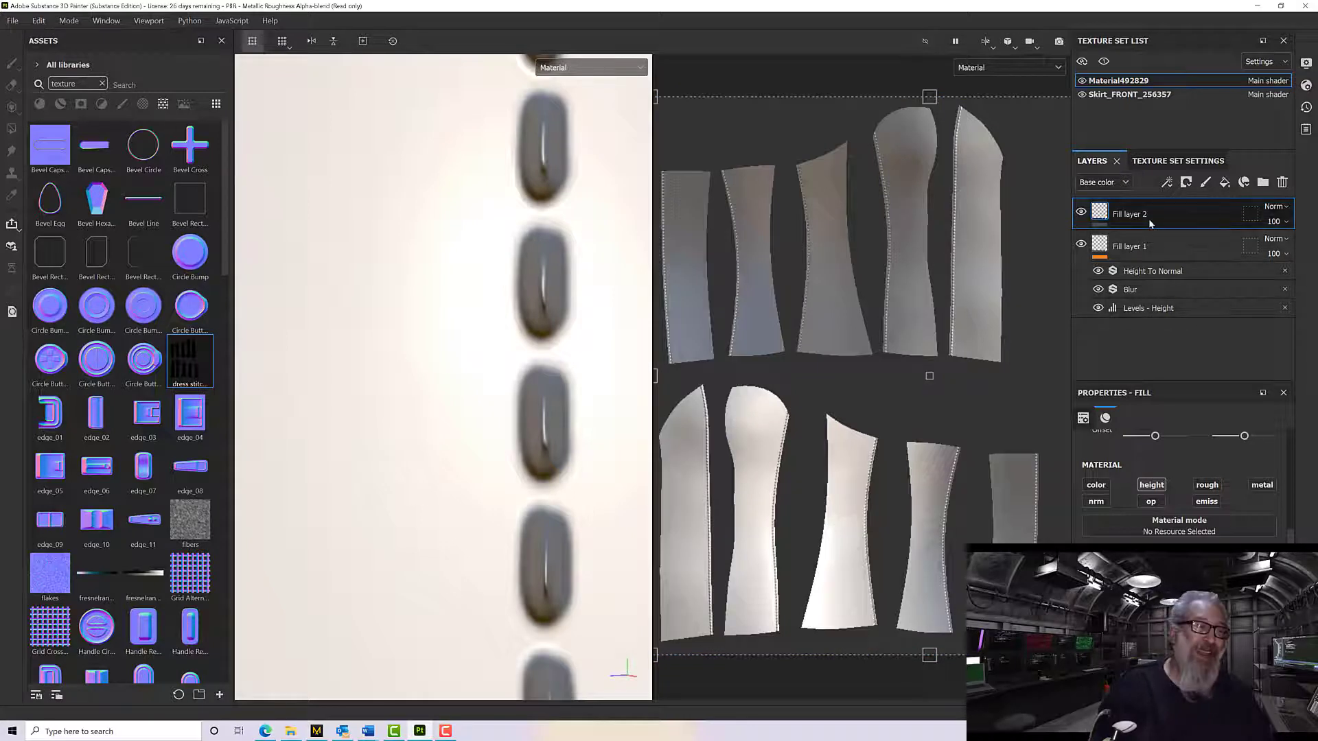
Set the new fill layer's blend mode to Normal for the Height channel and check the stitches on the dress.
{"action": "left_click", "coordinate": [1097, 184]}
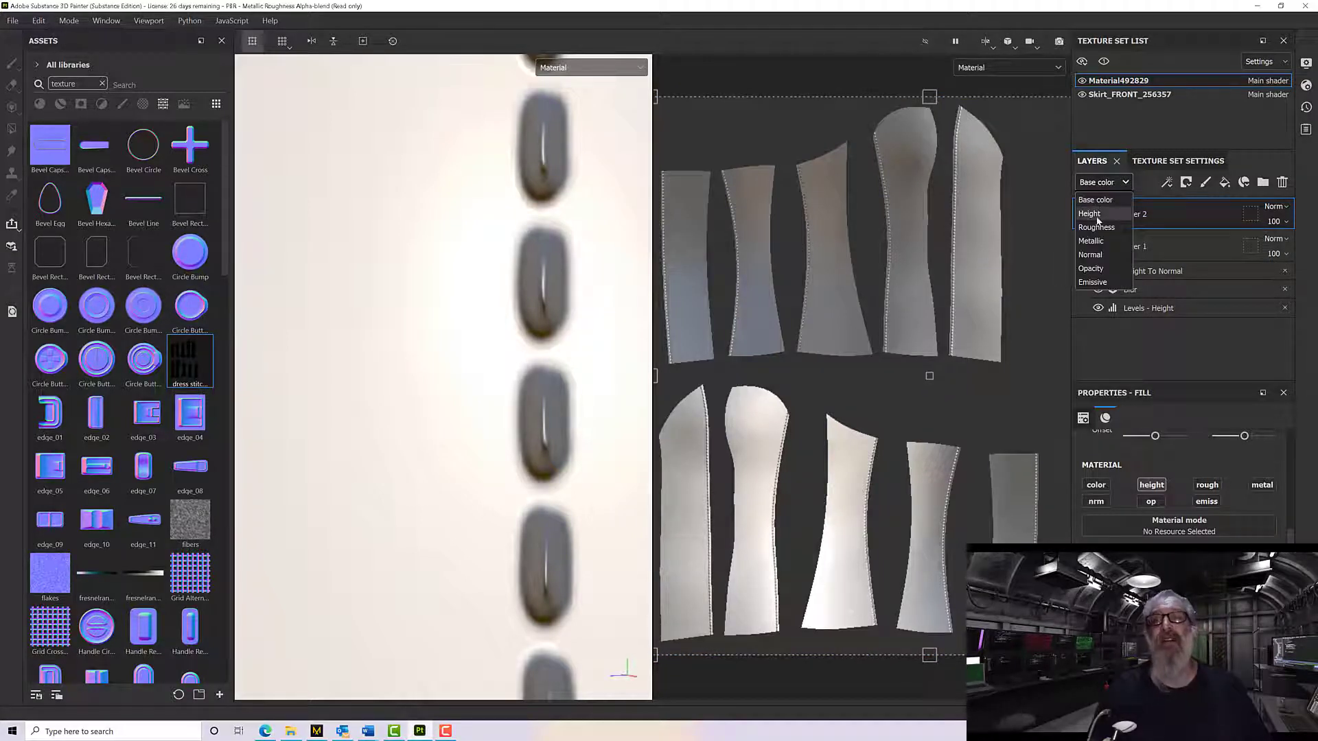
{"action": "left_click", "coordinate": [1097, 215]}
{"action": "left_click", "coordinate": [1277, 209]}
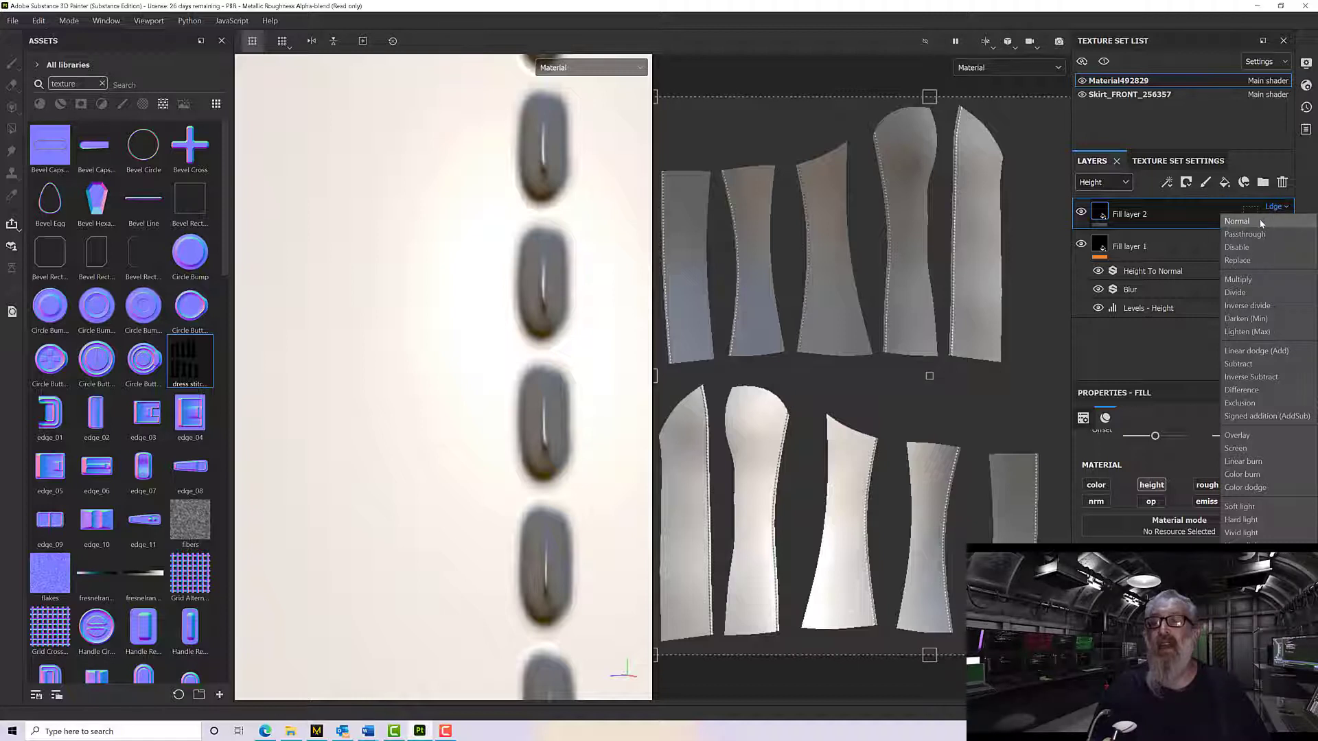
{"action": "left_click", "coordinate": [1259, 222]}
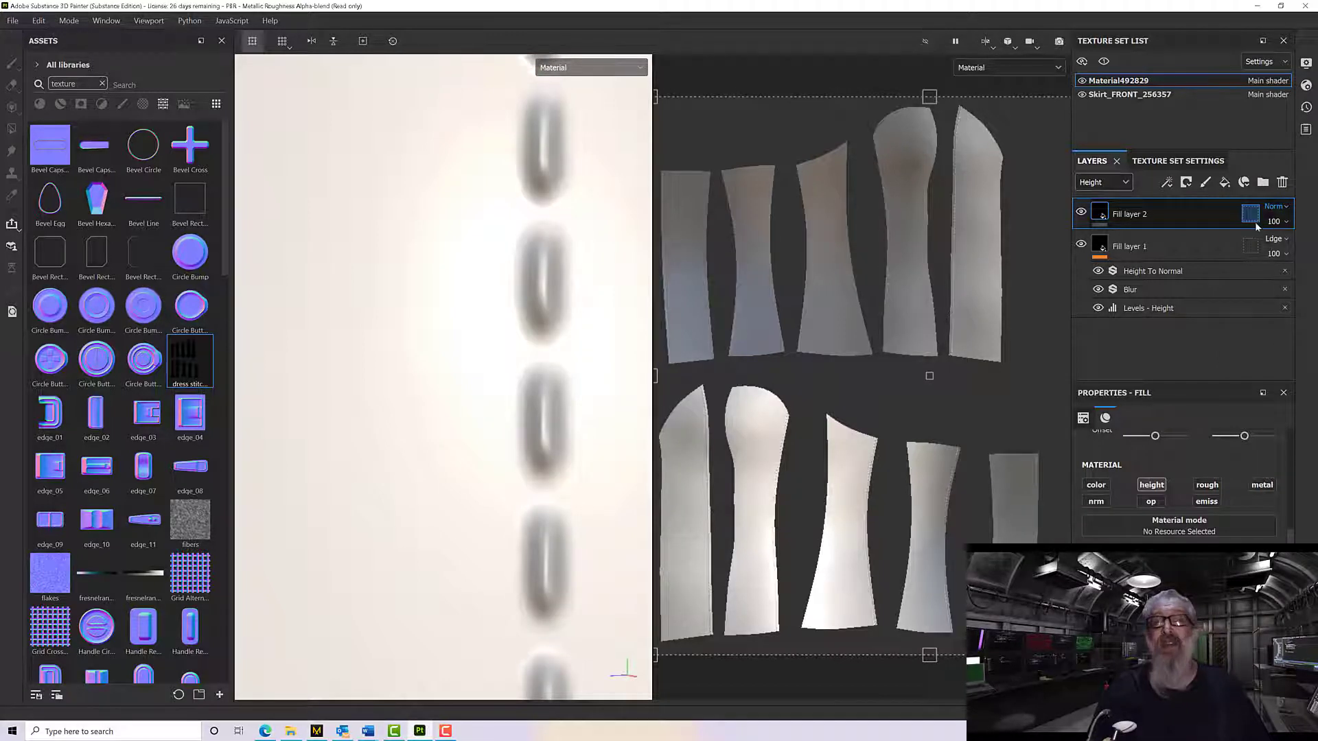
{"action": "scroll", "coordinate": [538, 313], "scroll_direction": "up", "scroll_amount": 3}
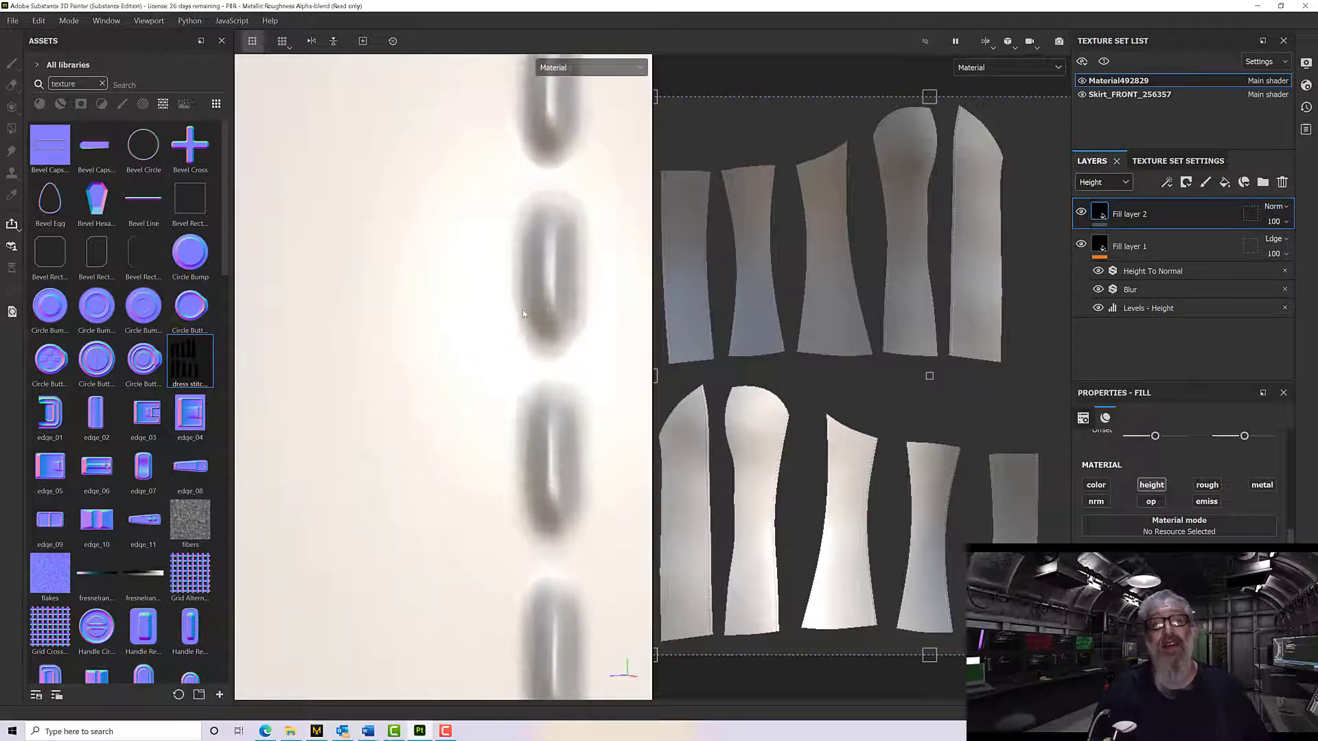
{"action": "scroll", "coordinate": [538, 308], "scroll_direction": "down", "scroll_amount": 4}
{"action": "mouse_move", "coordinate": [538, 301]}
{"action": "left_mouse_down", "text": "alt"}
{"action": "mouse_move", "coordinate": [618, 303]}
{"action": "mouse_move", "coordinate": [549, 303]}
{"action": "left_mouse_up", "text": "alt"}
{"action": "scroll", "coordinate": [549, 303], "scroll_direction": "up", "scroll_amount": 5}
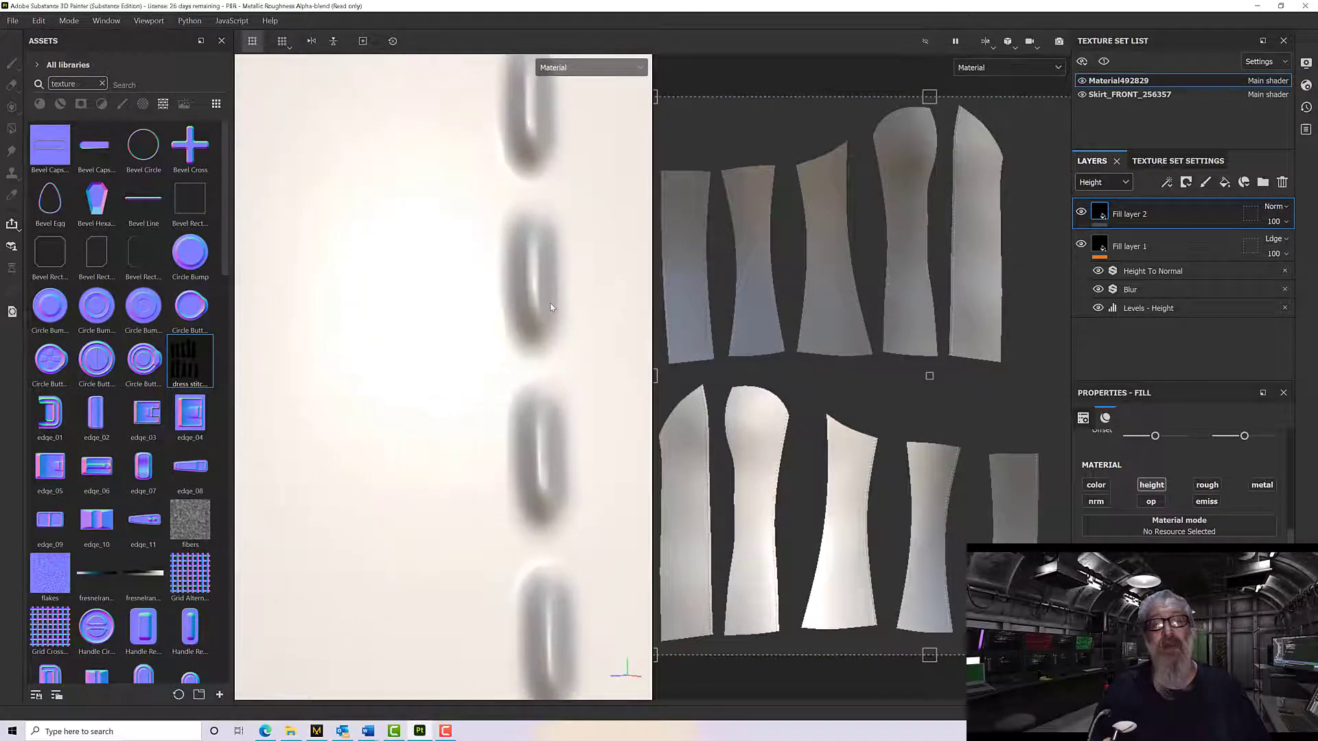
Switch the viewport display to the Height channel and undo any accidental shift of the new layer's fill projection.
{"action": "left_click", "coordinate": [572, 69]}
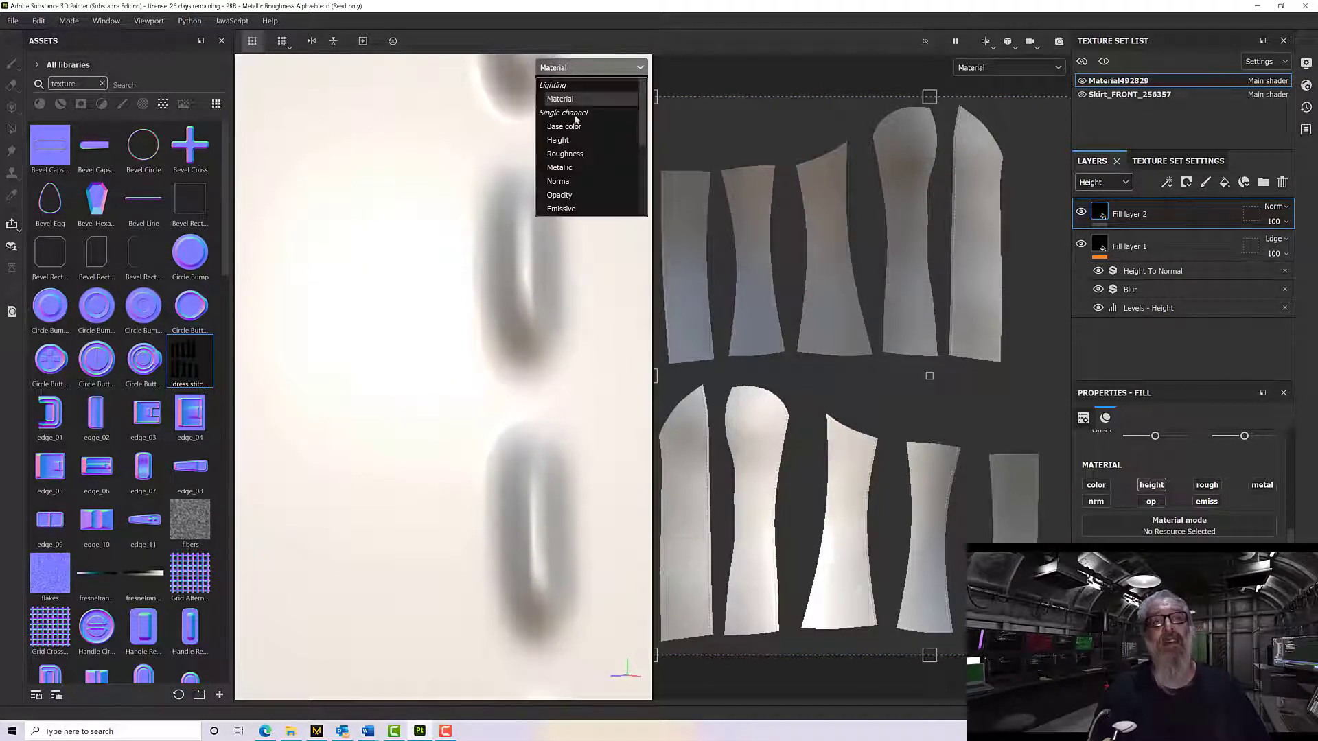
{"action": "left_click", "coordinate": [558, 140]}
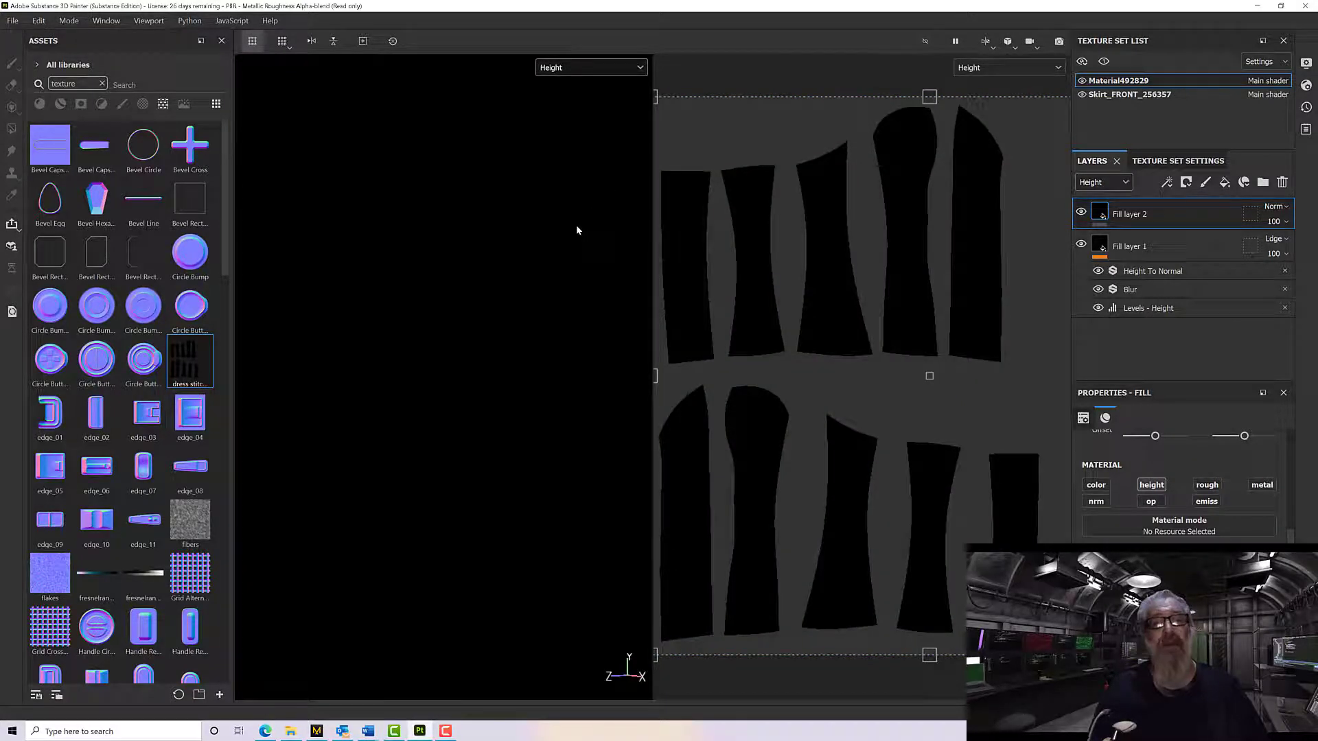
{"action": "left_click_drag", "start_coordinate": [810, 285], "coordinate": [861, 289]}
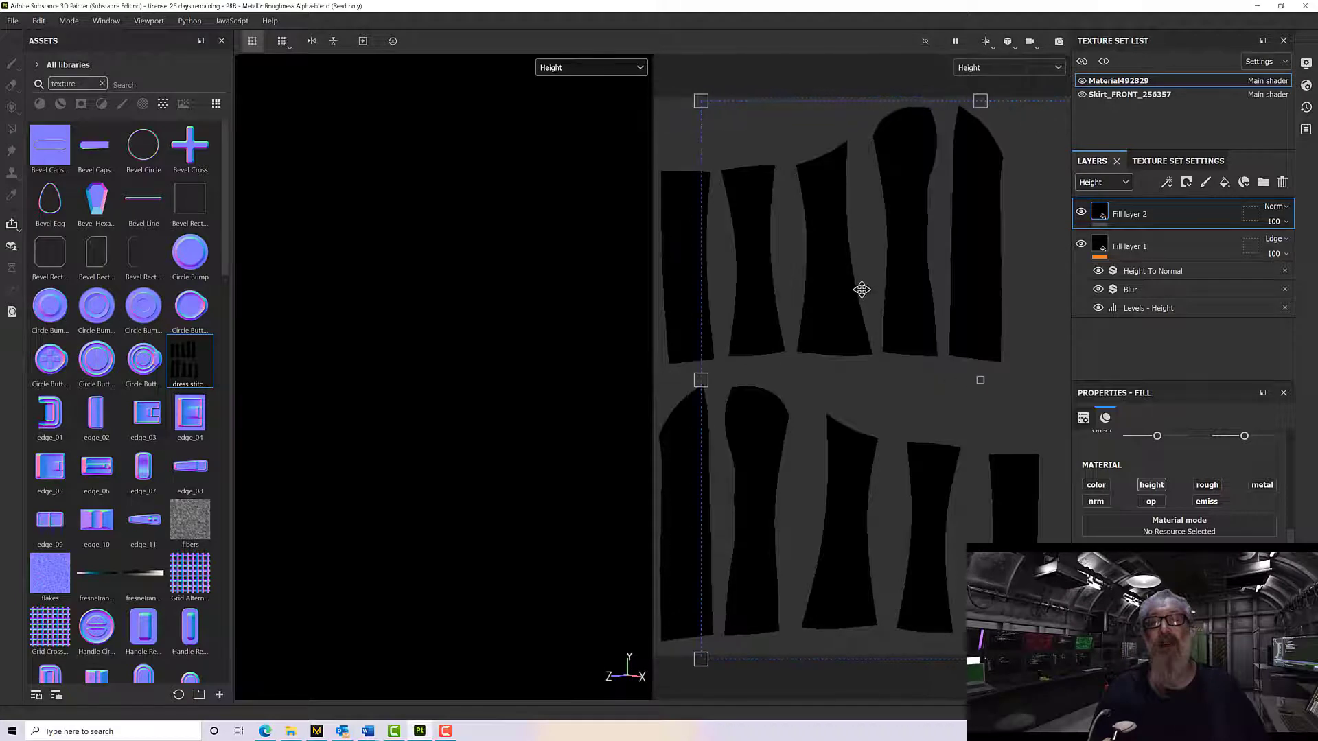
{"action": "key", "text": "ctrl+z"}
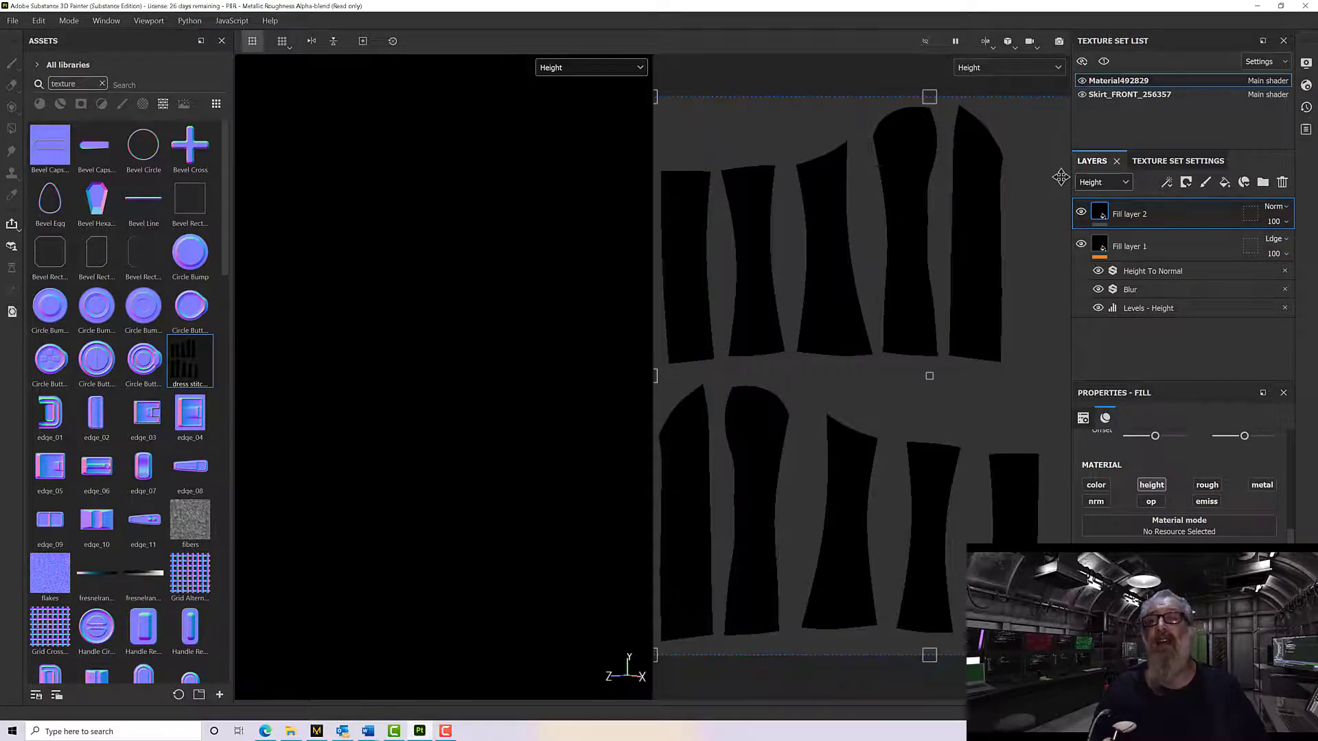
Hide Fill layer 2 and examine the height channel along the edges of the flat UV pieces.
{"action": "left_click", "coordinate": [1080, 213]}
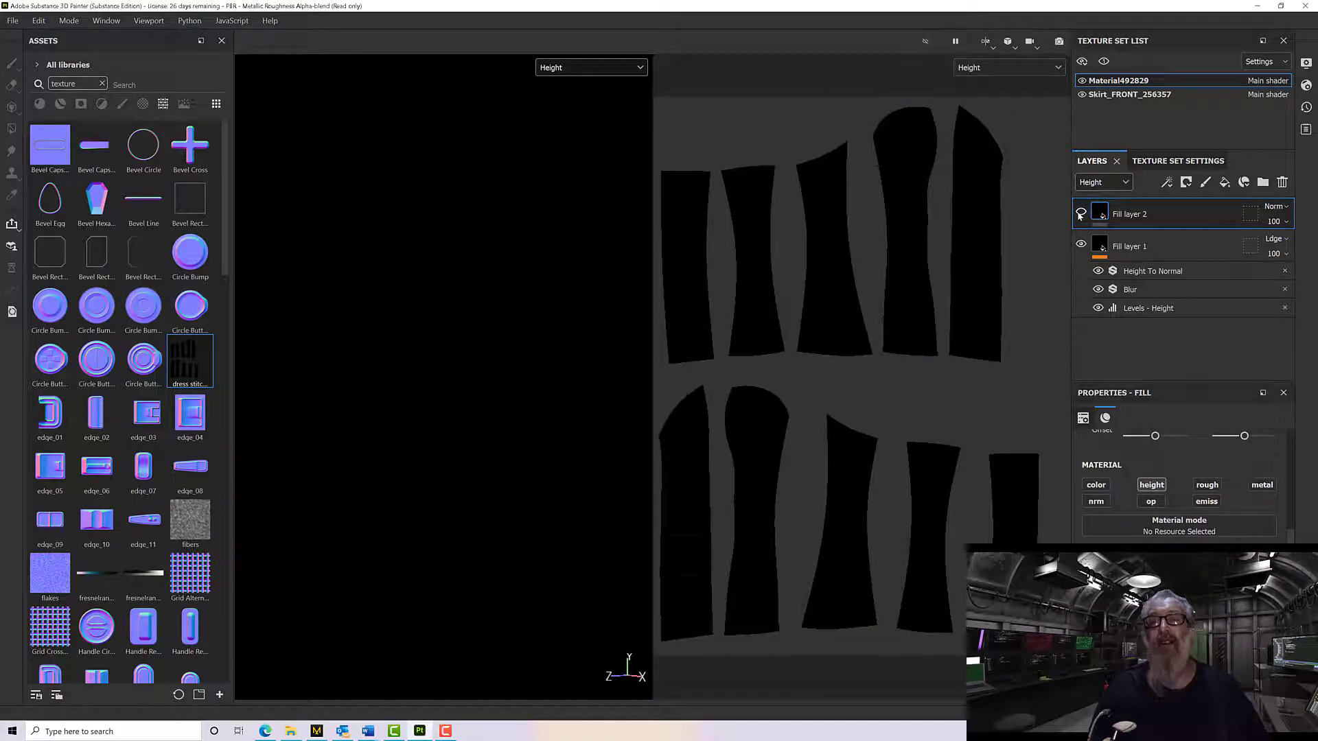
{"action": "scroll", "coordinate": [900, 260], "scroll_direction": "up", "scroll_amount": 10}
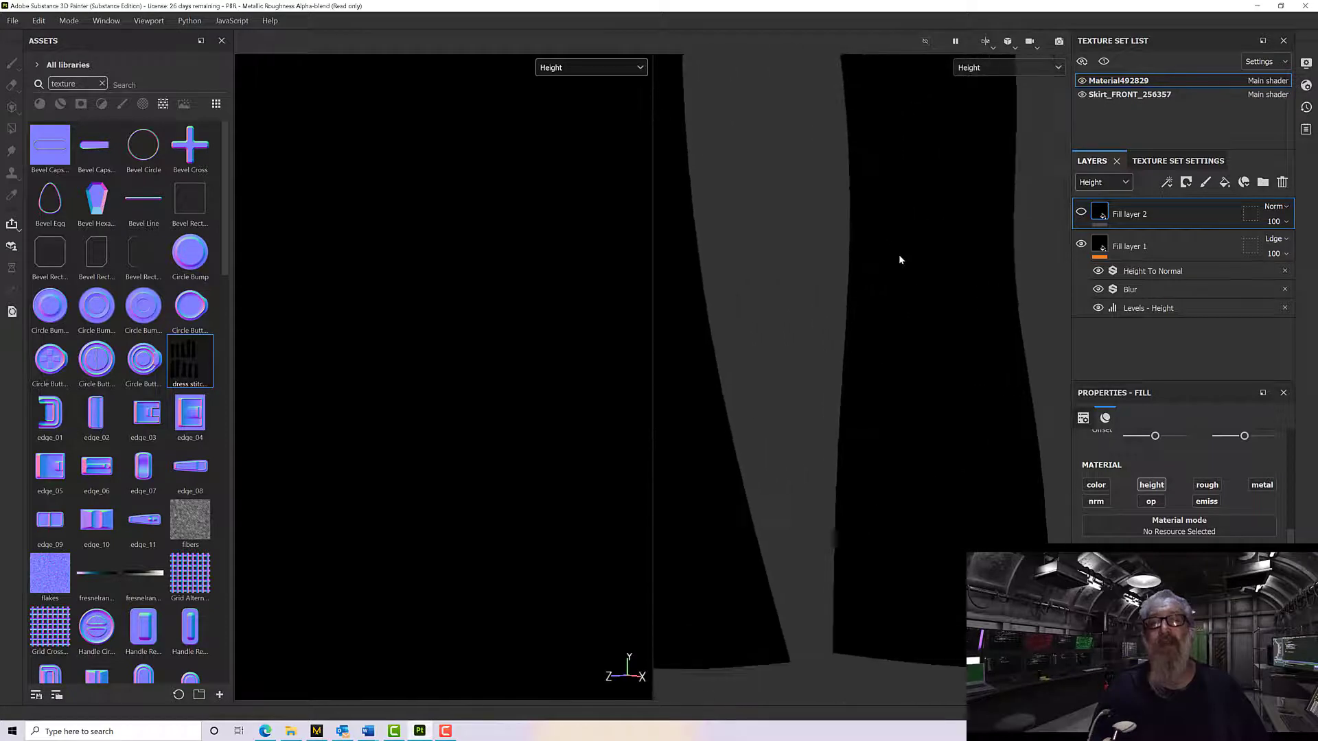
{"action": "scroll", "coordinate": [899, 257], "scroll_direction": "down", "scroll_amount": 2}
{"action": "middle_click_drag", "start_coordinate": [983, 260], "coordinate": [831, 182], "text": "alt"}
{"action": "scroll", "coordinate": [934, 273], "scroll_direction": "up", "scroll_amount": 3}
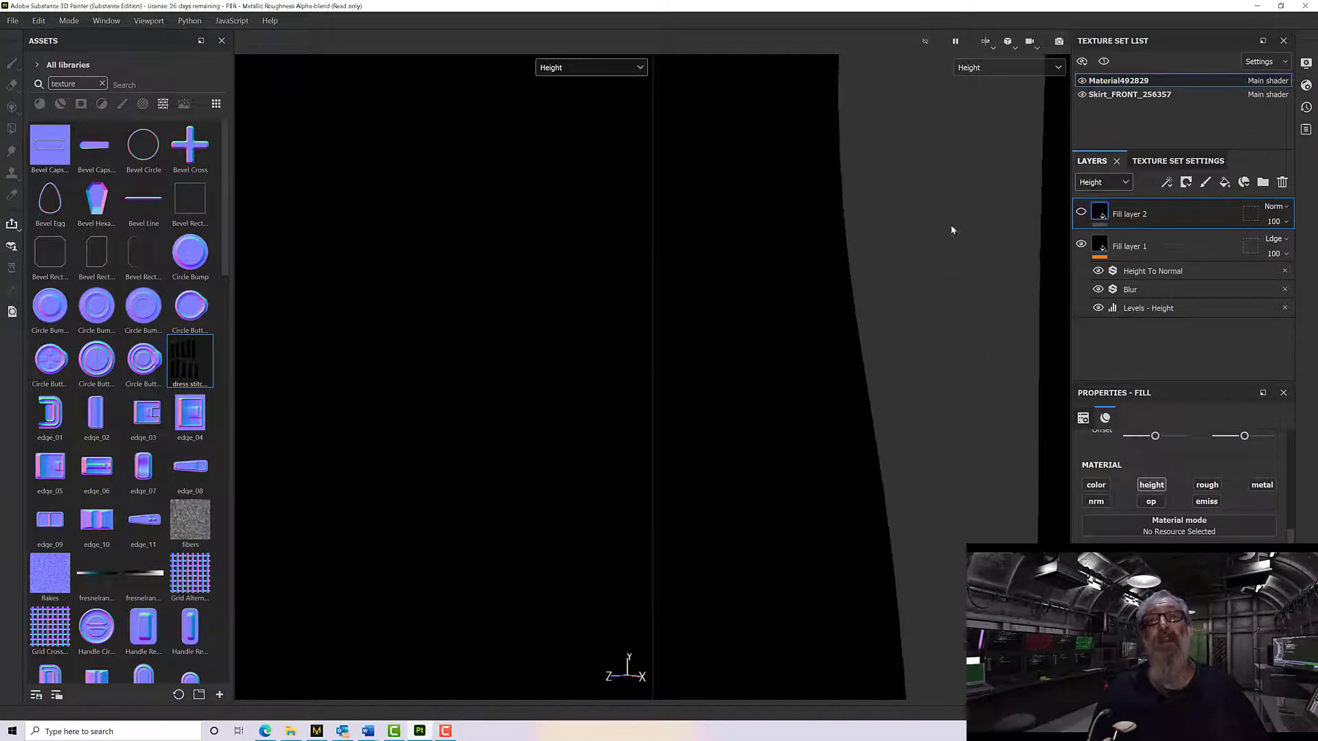
{"action": "scroll", "coordinate": [899, 263], "scroll_direction": "up", "scroll_amount": 1}
{"action": "scroll", "coordinate": [895, 261], "scroll_direction": "down", "scroll_amount": 6}
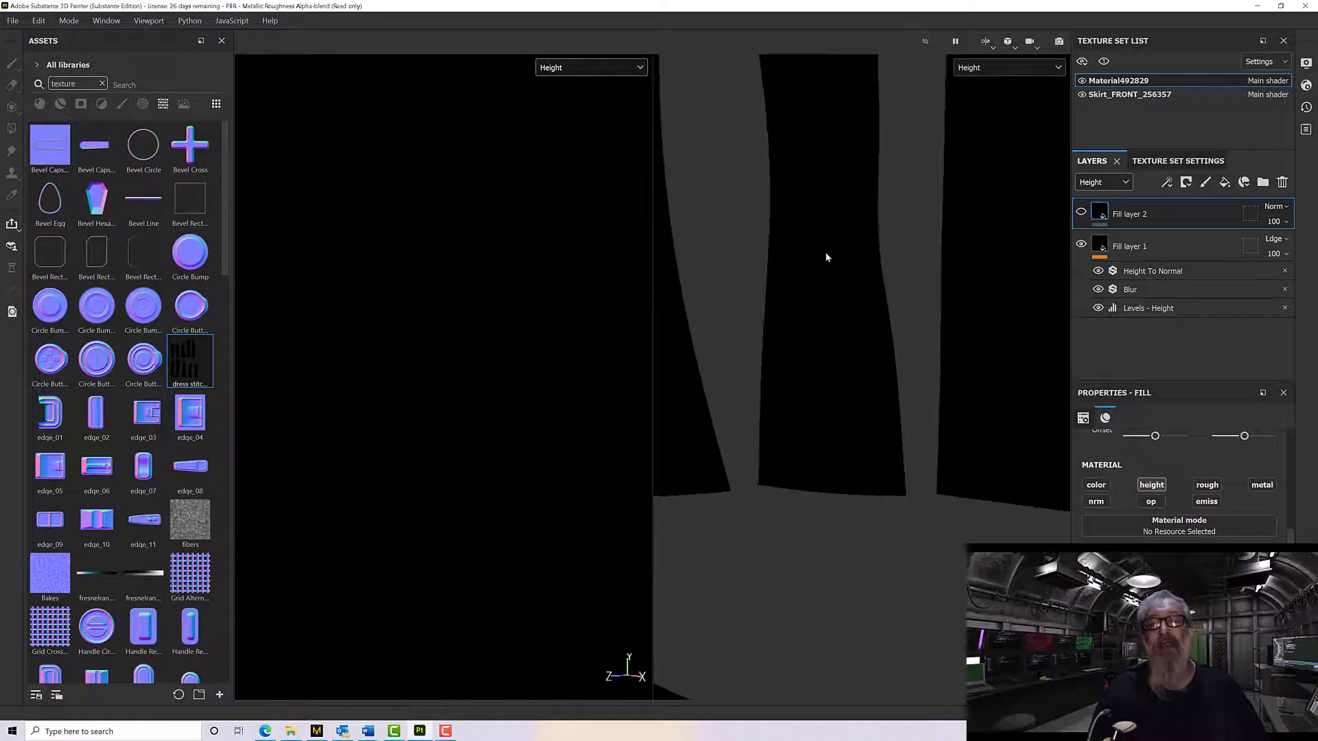
{"action": "middle_click_drag", "start_coordinate": [827, 254], "coordinate": [1097, 228], "text": "alt"}
{"action": "scroll", "coordinate": [853, 254], "scroll_direction": "up", "scroll_amount": 6}
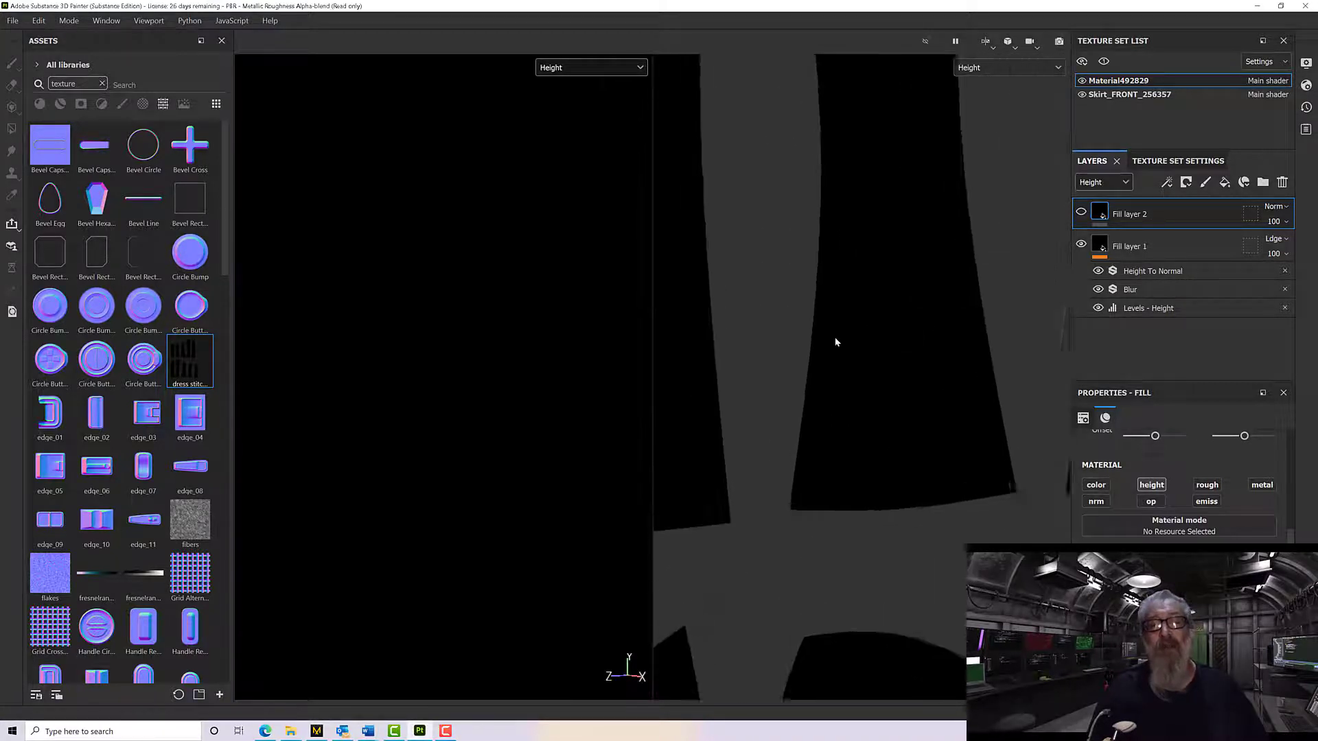
{"action": "scroll", "coordinate": [836, 337], "scroll_direction": "up", "scroll_amount": 1}
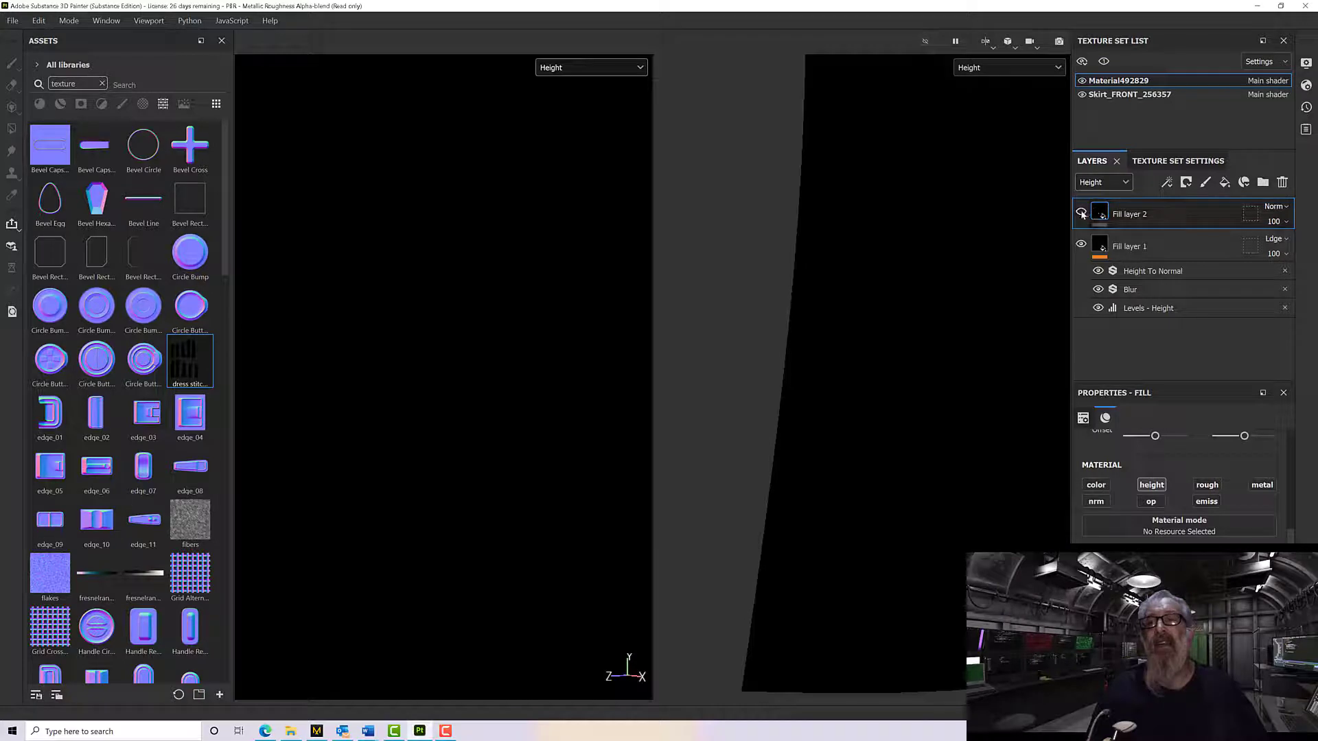
Toggle the visibility of Fill layer 1 off and on to check its contribution to the height channel.
{"action": "left_click", "coordinate": [1179, 218]}
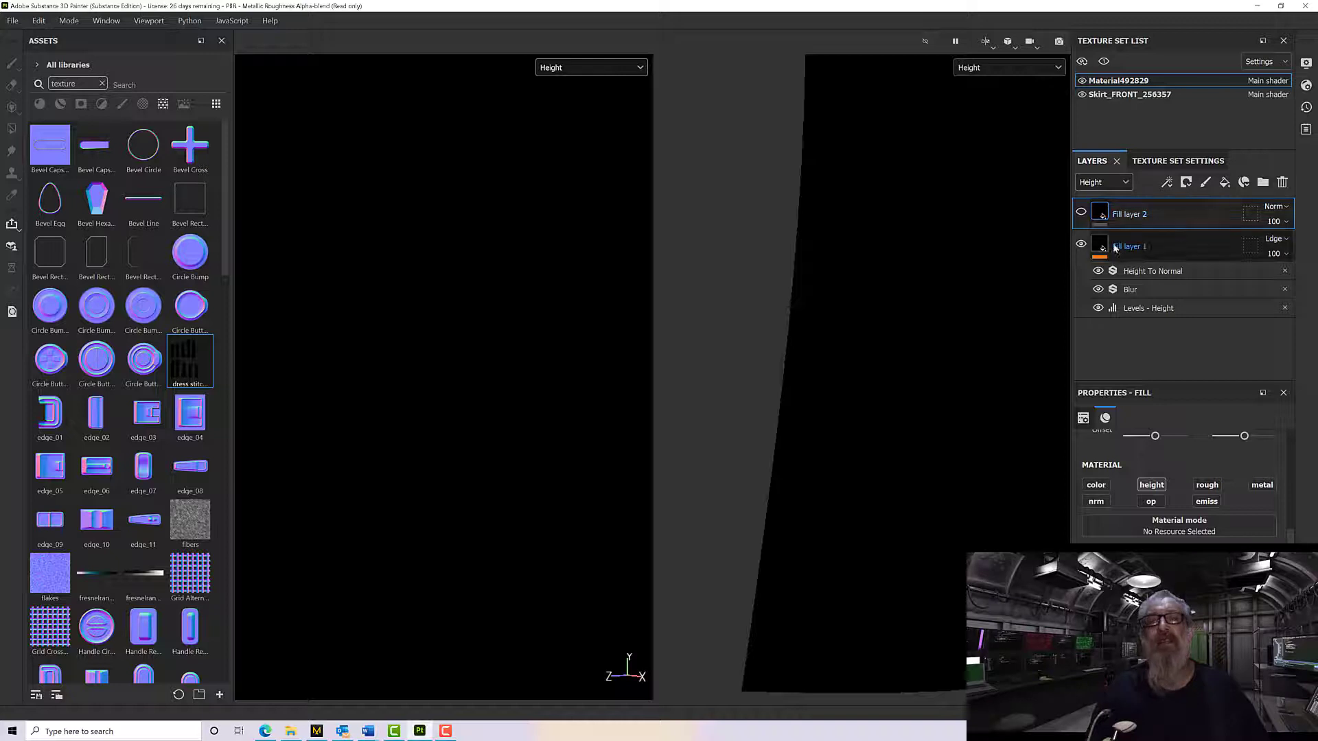
{"action": "left_click", "coordinate": [1081, 245]}
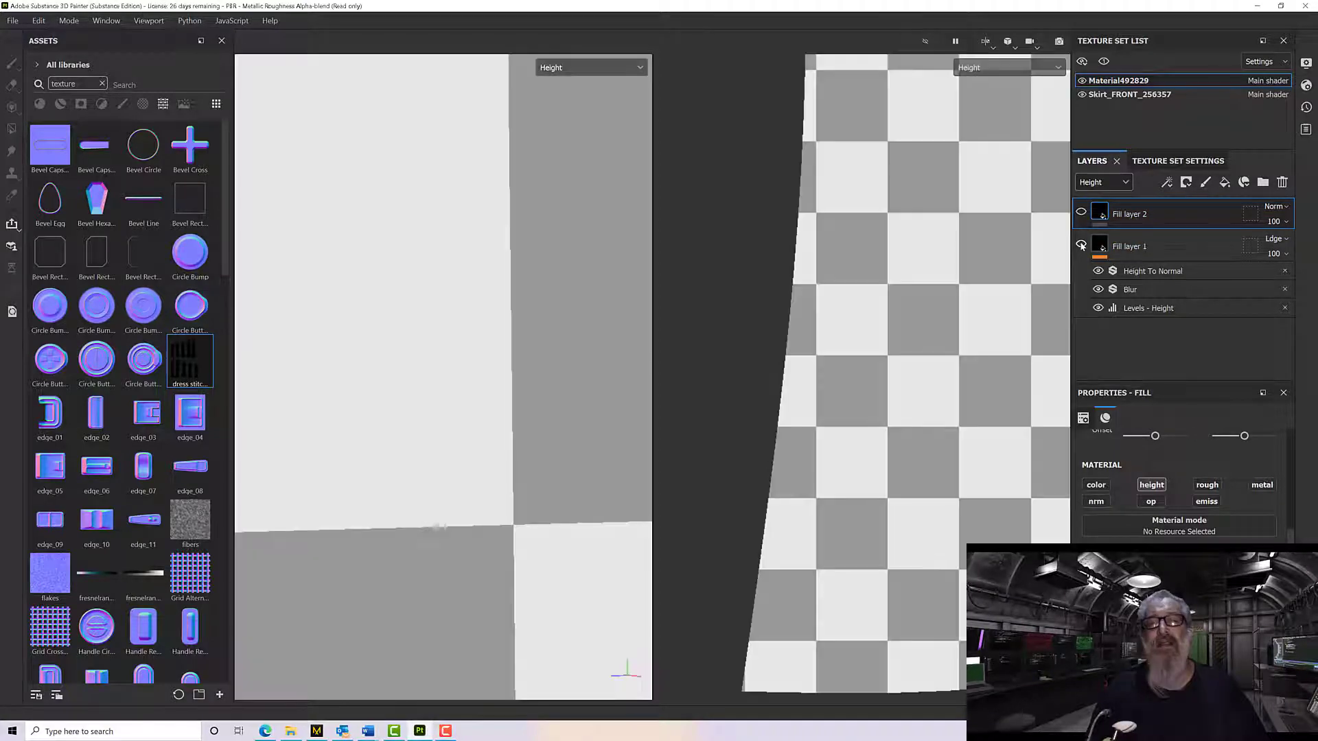
{"action": "left_click", "coordinate": [1081, 245]}
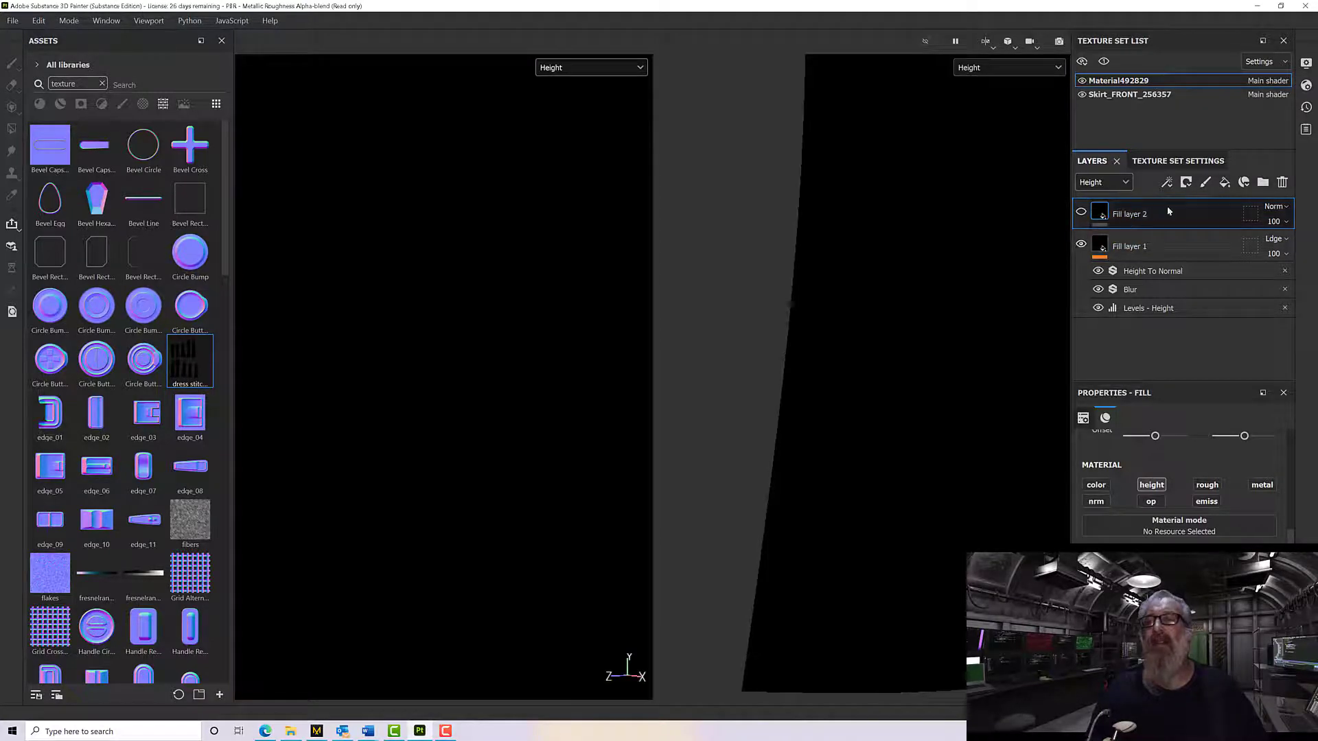
Delete Fill layer 2 and examine the height channel across the flat UV pieces.
{"action": "left_click", "coordinate": [1282, 182]}
{"action": "scroll", "coordinate": [851, 277], "scroll_direction": "down", "scroll_amount": 2}
{"action": "scroll", "coordinate": [851, 277], "scroll_direction": "down", "scroll_amount": 6}
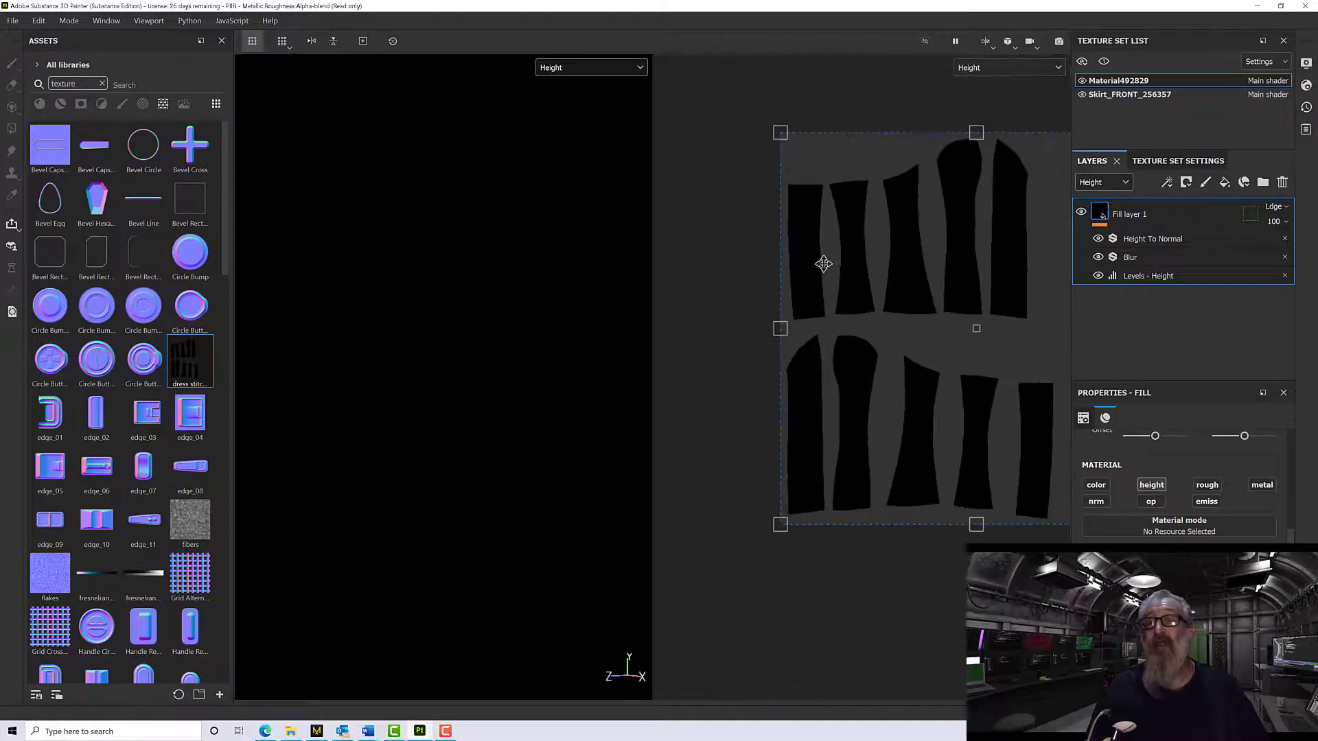
{"action": "scroll", "coordinate": [867, 267], "scroll_direction": "up", "scroll_amount": 1}
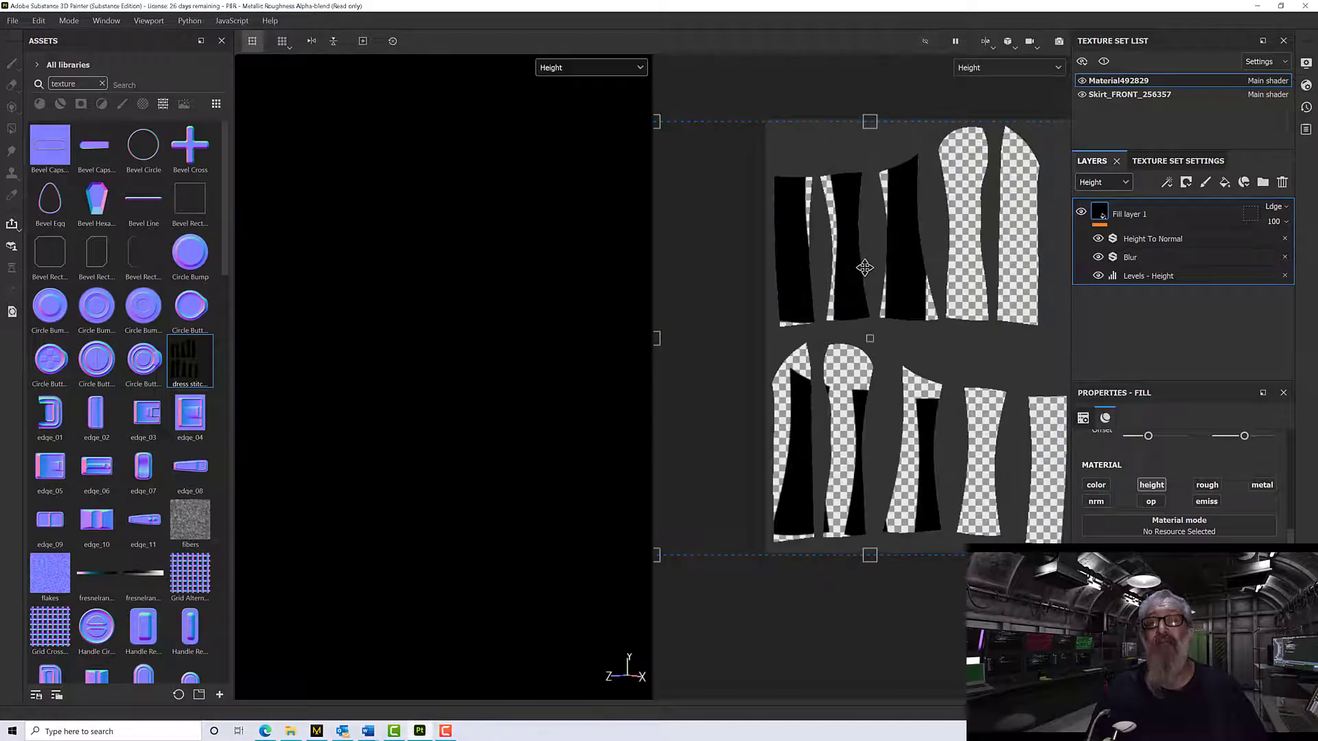
{"action": "scroll", "coordinate": [865, 267], "scroll_direction": "up", "scroll_amount": 3}
{"action": "scroll", "coordinate": [864, 268], "scroll_direction": "up", "scroll_amount": 6}
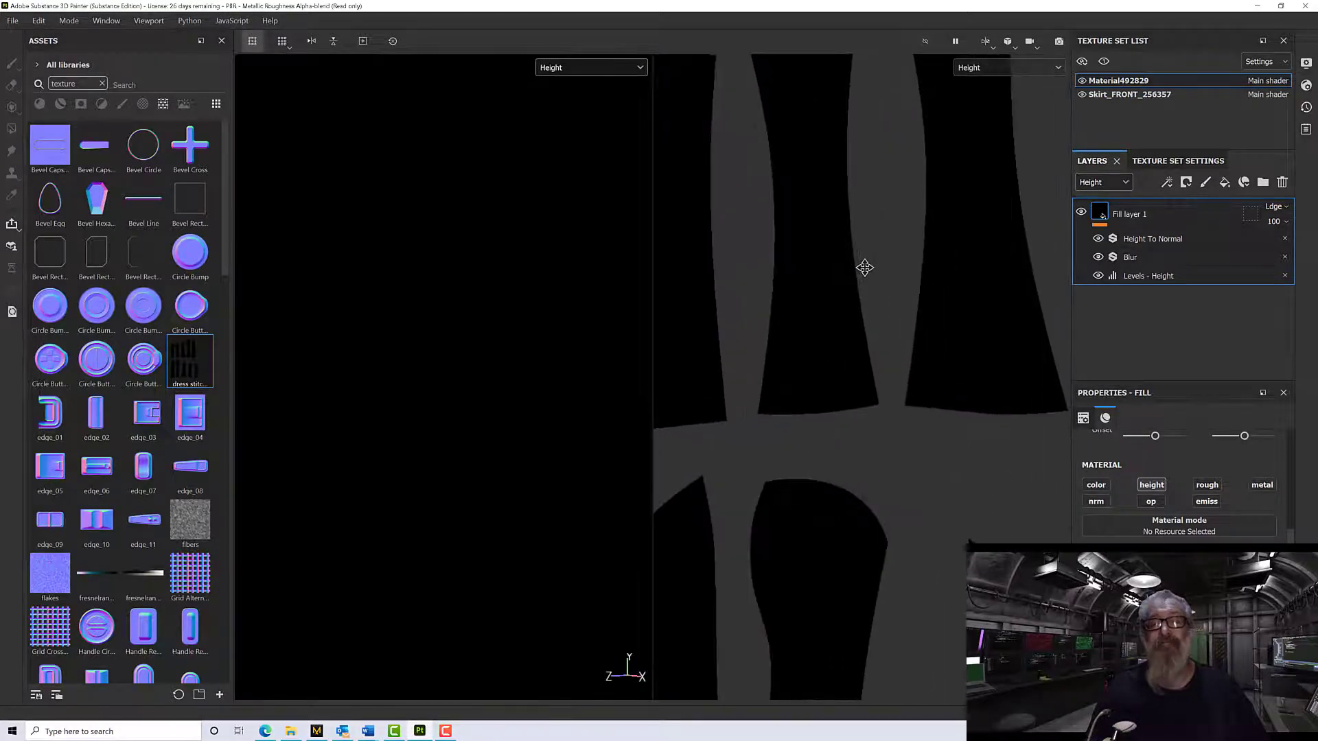
{"action": "scroll", "coordinate": [864, 268], "scroll_direction": "down", "scroll_amount": 5}
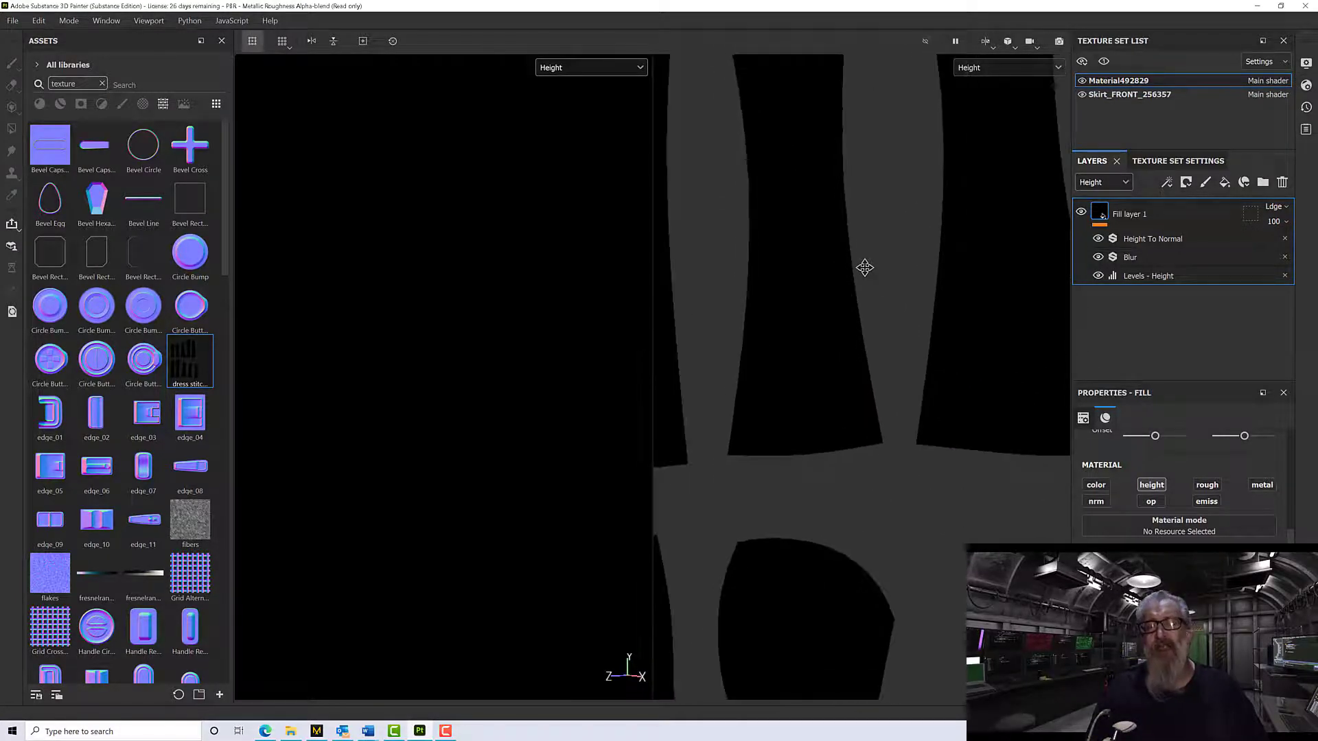
{"action": "scroll", "coordinate": [864, 267], "scroll_direction": "up", "scroll_amount": 3}
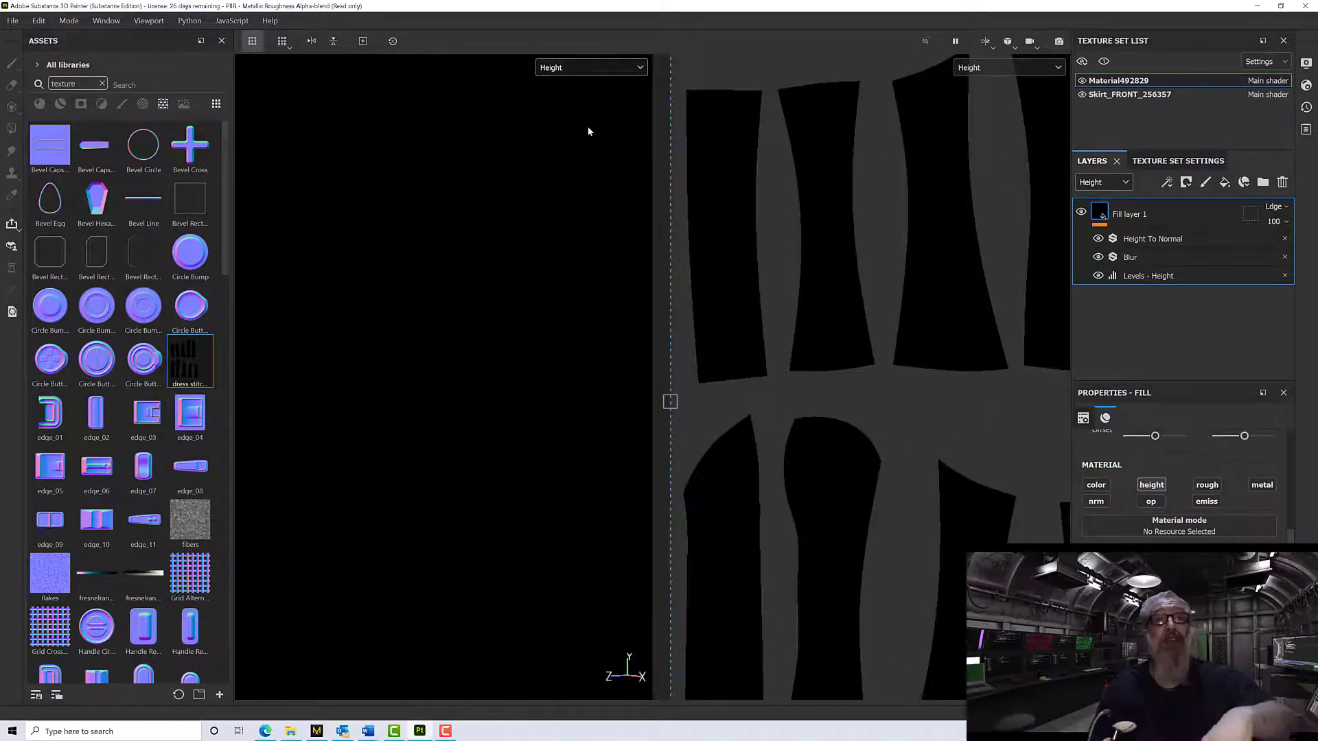
Return the viewport display to Material and add a fill layer above Fill layer 1 with its Height blend mode set to Normal.
{"action": "left_click", "coordinate": [576, 68]}
{"action": "left_click", "coordinate": [560, 99]}
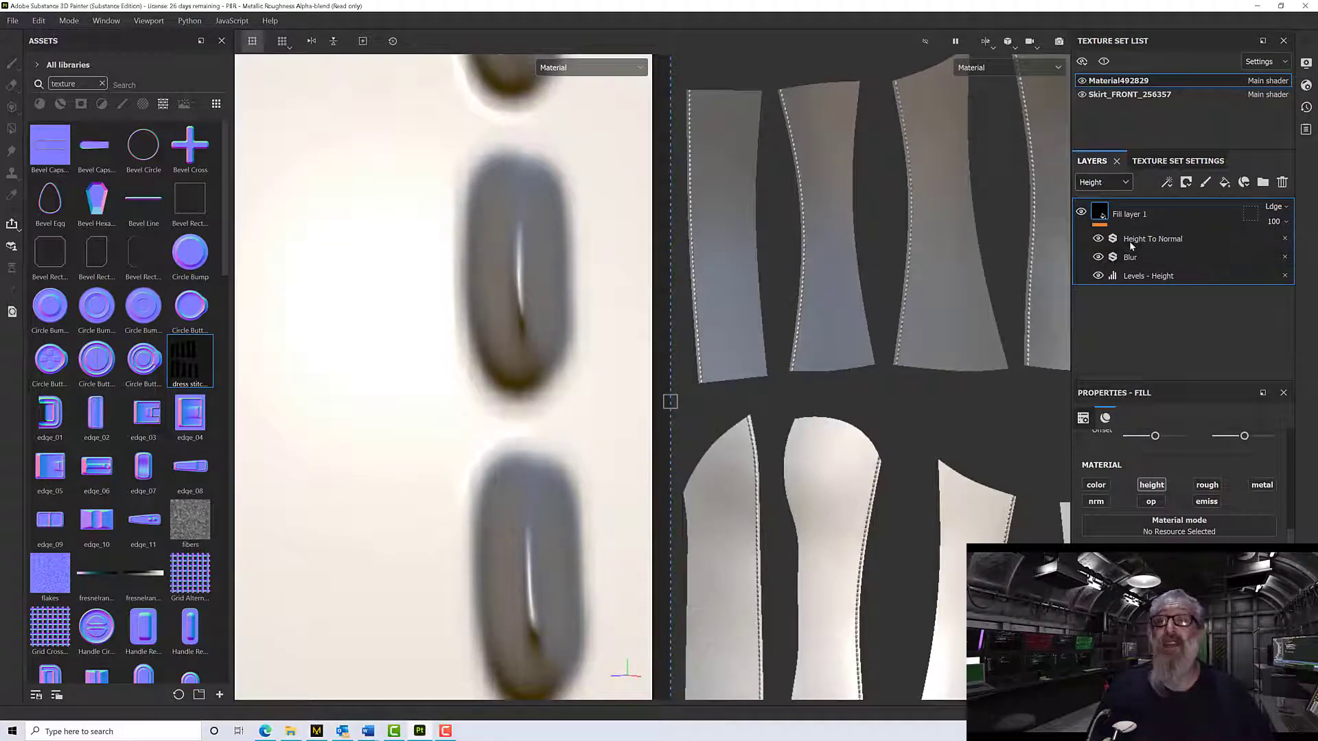
{"action": "left_click", "coordinate": [1235, 182]}
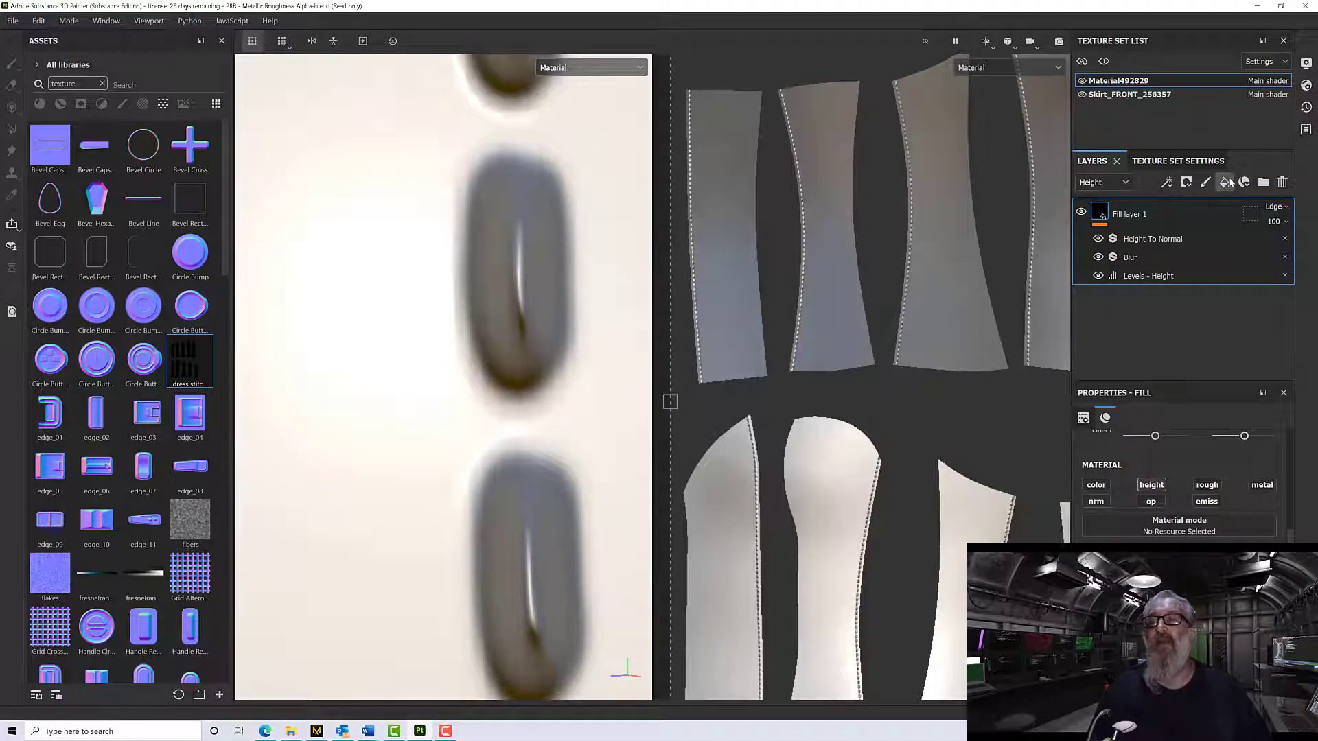
{"action": "left_click", "coordinate": [1225, 182]}
{"action": "left_click", "coordinate": [1125, 182]}
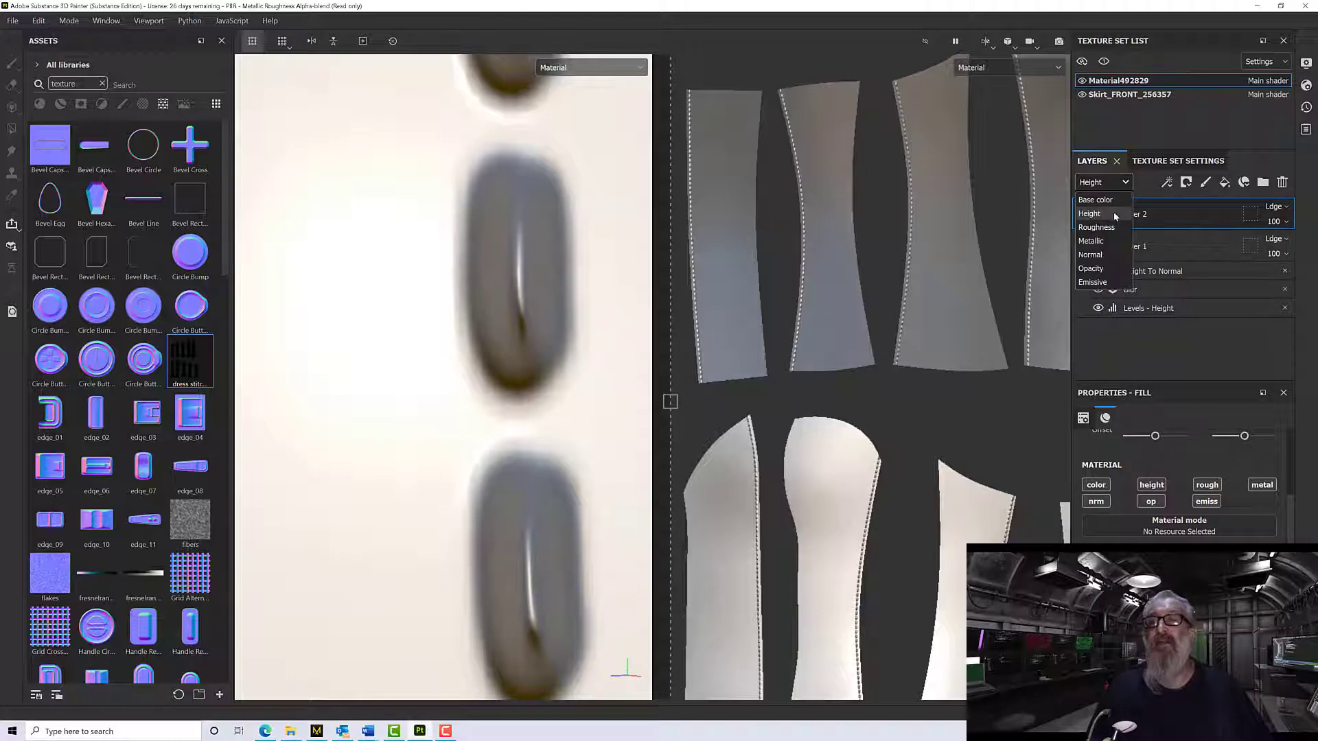
{"action": "left_click", "coordinate": [1113, 214]}
{"action": "left_click", "coordinate": [1274, 207]}
{"action": "left_click", "coordinate": [1265, 221]}
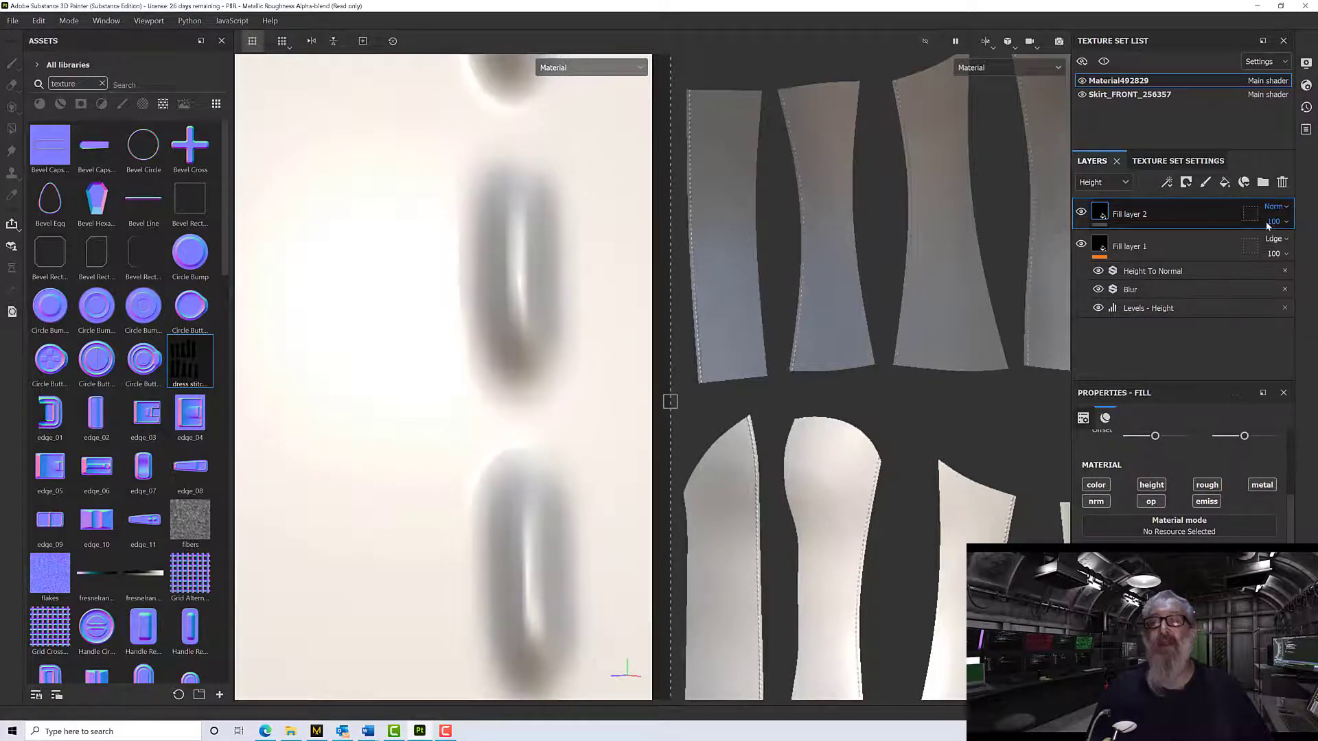
{"action": "scroll", "coordinate": [625, 323], "scroll_direction": "down", "scroll_amount": 10}
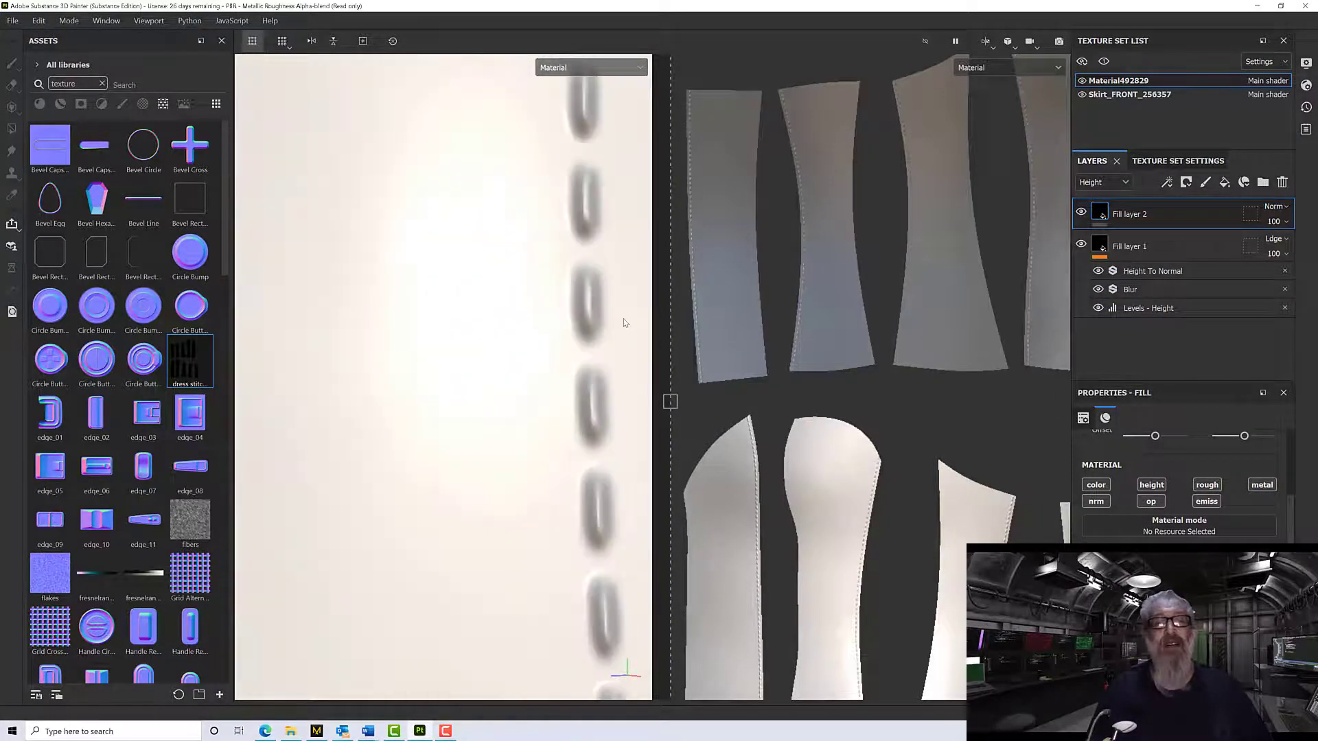
{"action": "mouse_move", "coordinate": [595, 321]}
{"action": "left_mouse_down", "text": "alt"}
{"action": "mouse_move", "coordinate": [607, 306]}
{"action": "mouse_move", "coordinate": [785, 302]}
{"action": "mouse_move", "coordinate": [626, 295]}
{"action": "mouse_move", "coordinate": [574, 323]}
{"action": "mouse_move", "coordinate": [595, 309]}
{"action": "mouse_move", "coordinate": [600, 352]}
{"action": "mouse_move", "coordinate": [621, 332]}
{"action": "mouse_move", "coordinate": [604, 318]}
{"action": "mouse_move", "coordinate": [578, 324]}
{"action": "left_mouse_up", "text": "alt"}
{"action": "scroll", "coordinate": [578, 324], "scroll_direction": "up", "scroll_amount": 5}
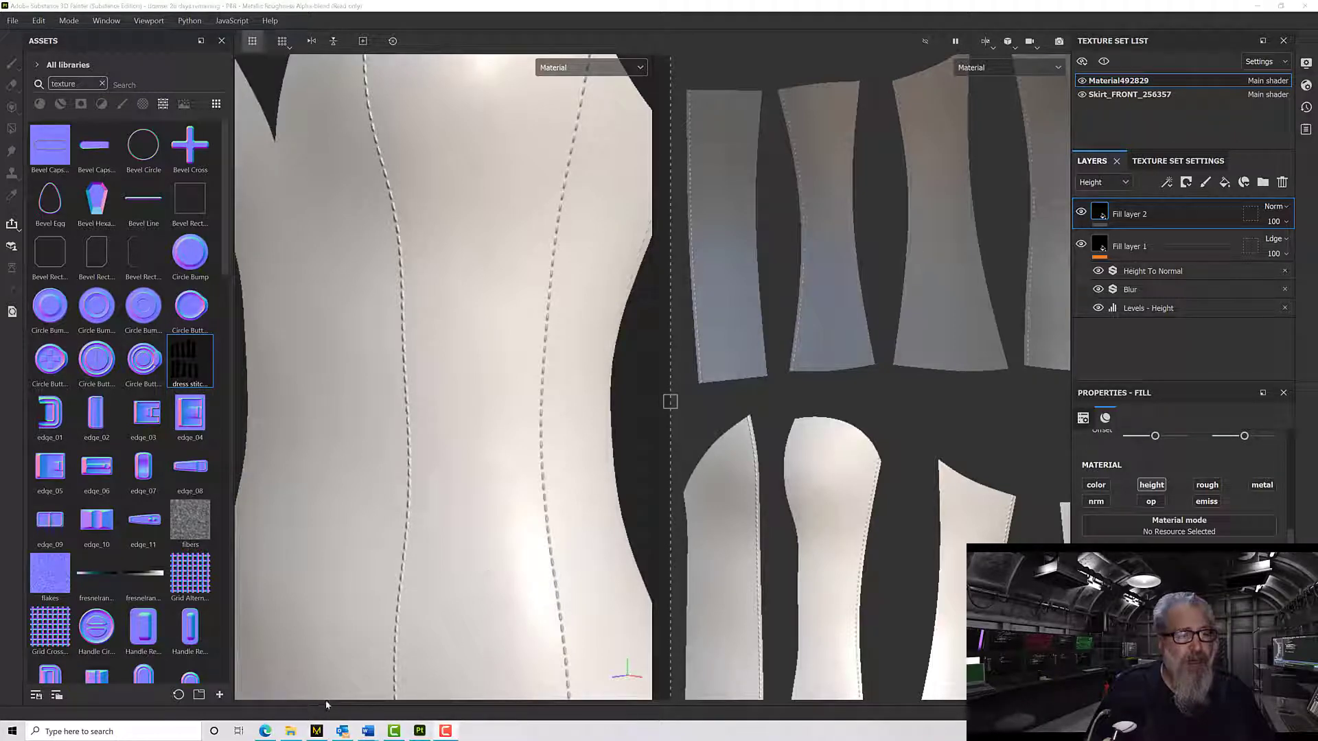
Switch to File Explorer and delete Dress_normal.png and Dress_normal_1.png from the Baking MD Stitches folder.
{"action": "left_click", "coordinate": [291, 731]}
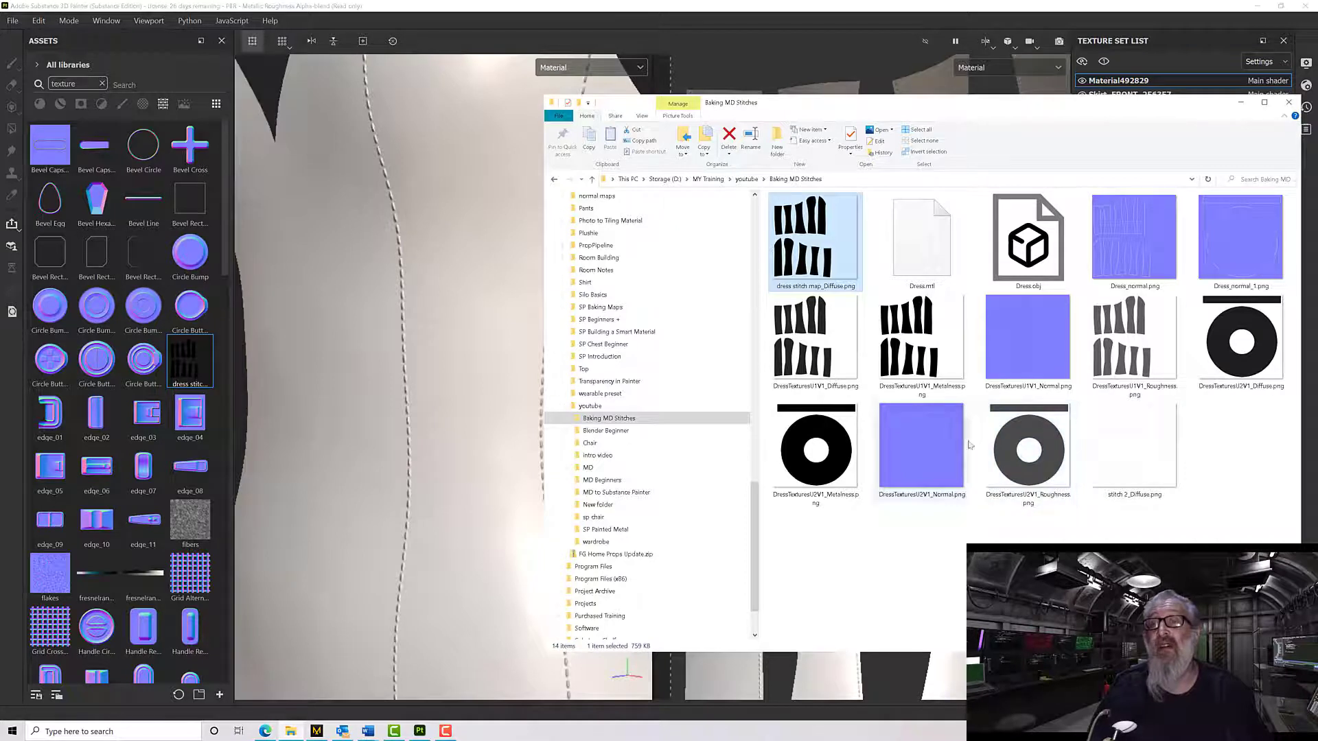
{"action": "mouse_move", "coordinate": [1162, 341]}
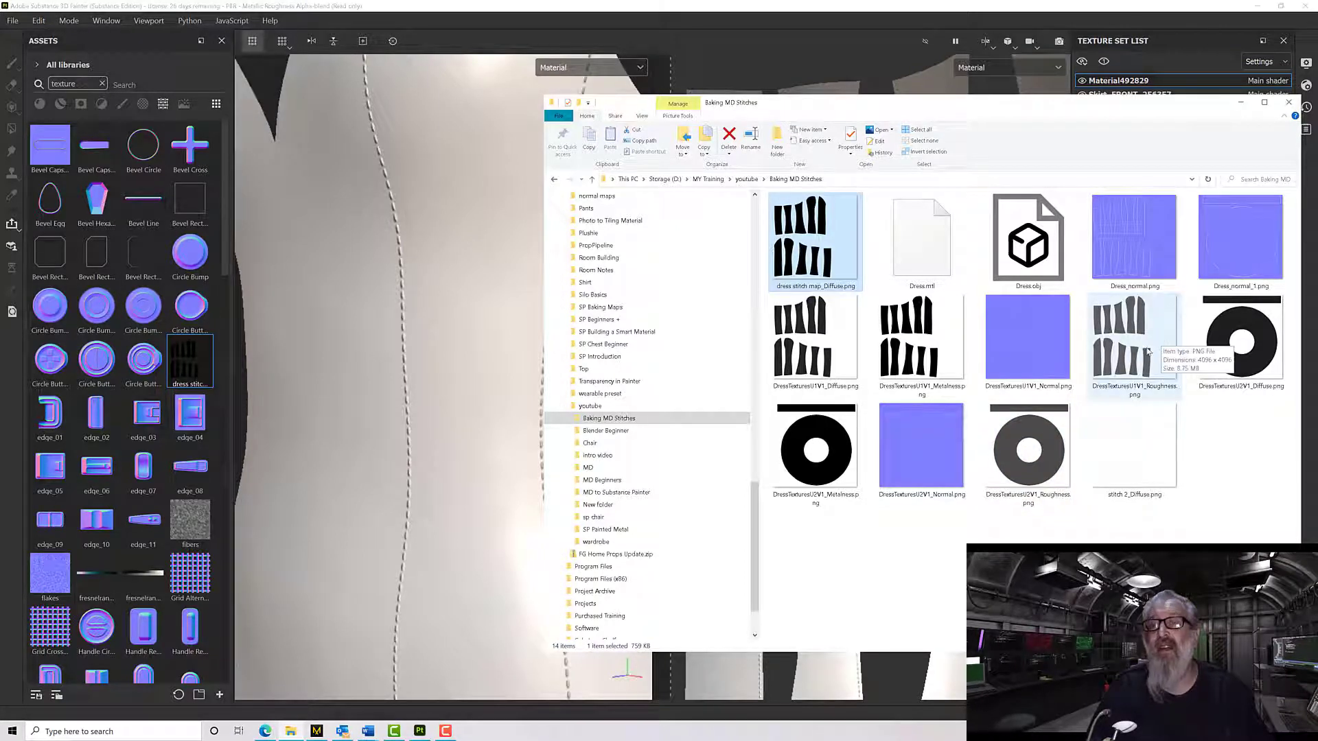
{"action": "left_click", "coordinate": [1134, 240]}
{"action": "left_click", "coordinate": [1241, 240], "text": "ctrl"}
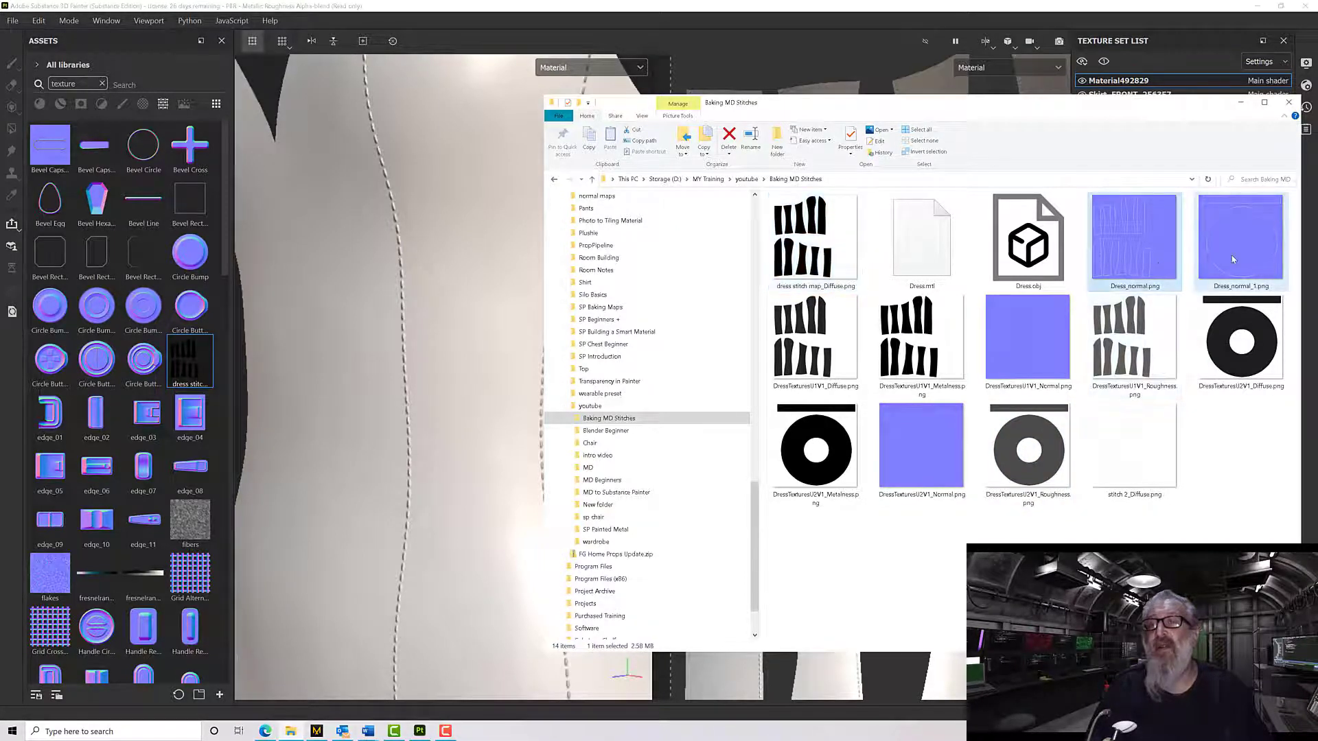
{"action": "left_click", "coordinate": [838, 350], "text": "ctrl"}
{"action": "left_click", "coordinate": [920, 344], "text": "ctrl"}
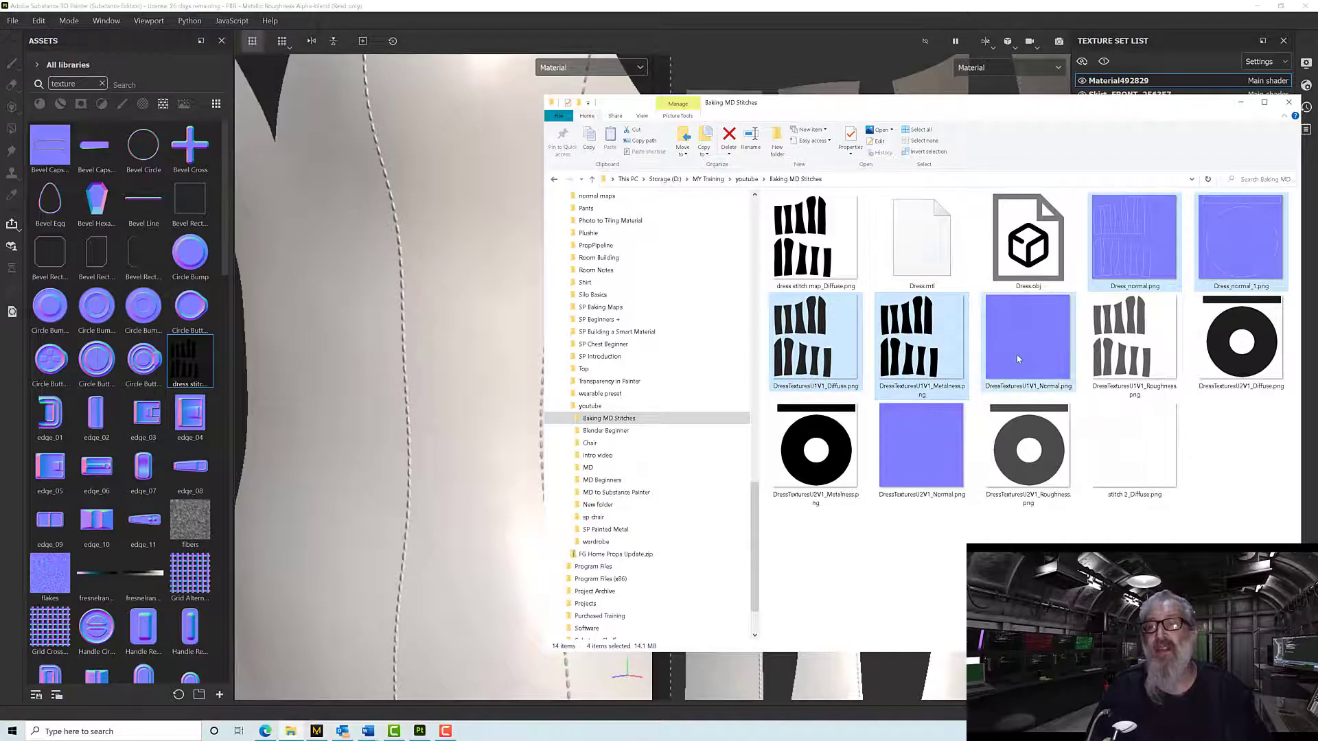
{"action": "left_click", "coordinate": [941, 449]}
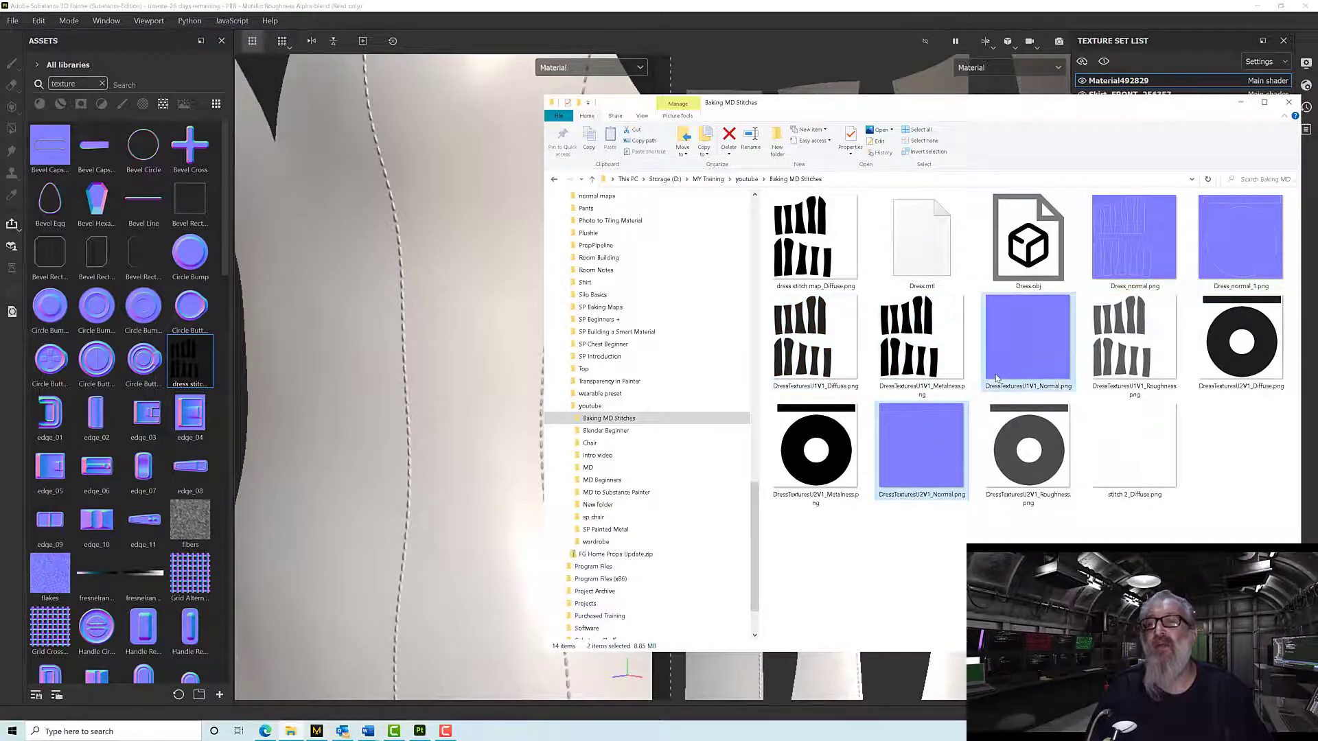
{"action": "left_click", "coordinate": [1095, 282]}
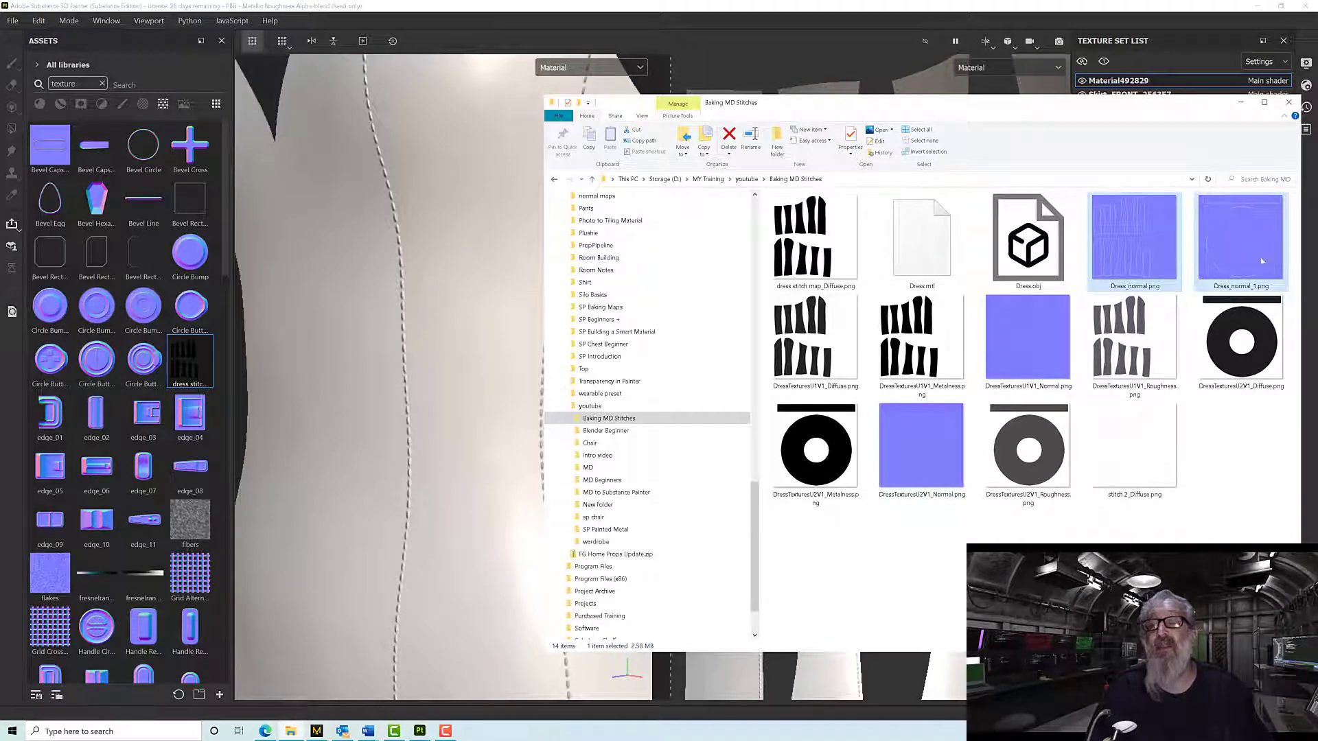
{"action": "key", "text": "Delete"}
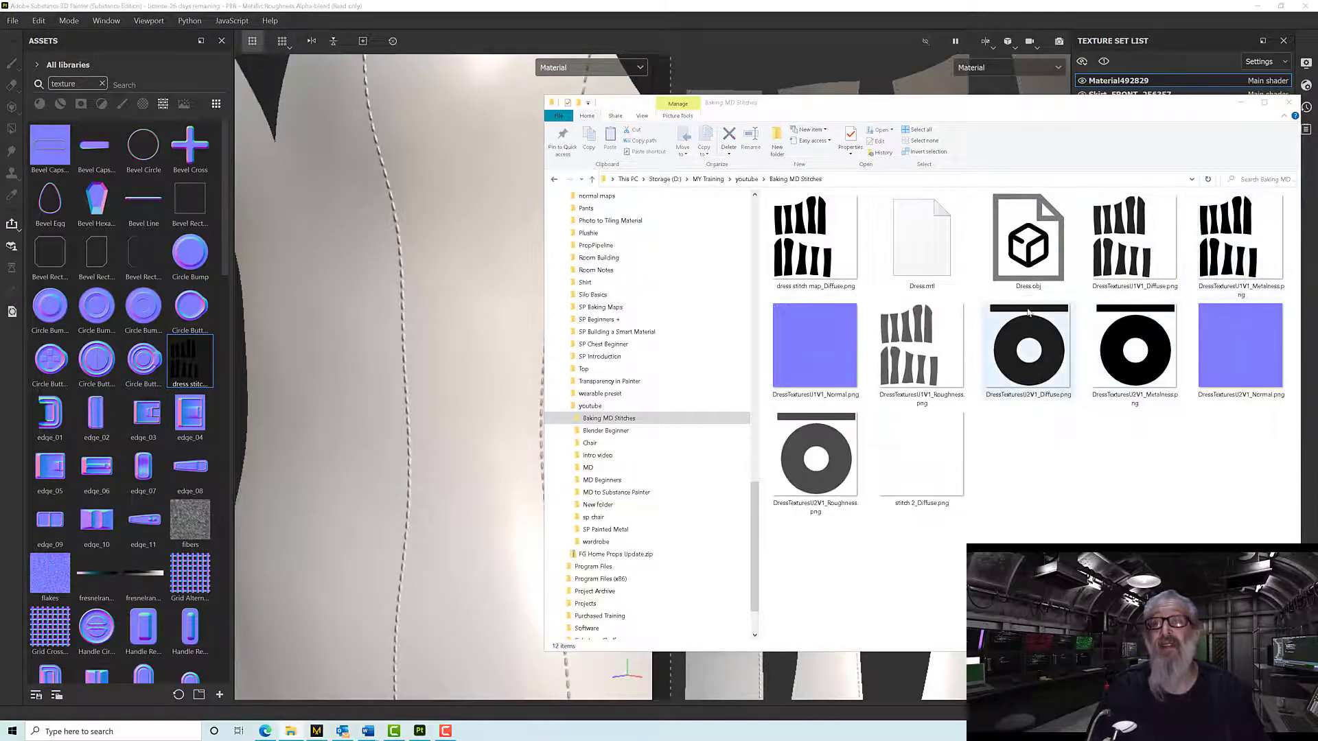
Select the eight DressTexturesU1V1 and U2V1 diffuse, metalness, normal and roughness images and bring them into Substance 3D Painter's assets.
{"action": "left_click", "coordinate": [1145, 263]}
{"action": "left_click", "coordinate": [1223, 258], "text": "ctrl"}
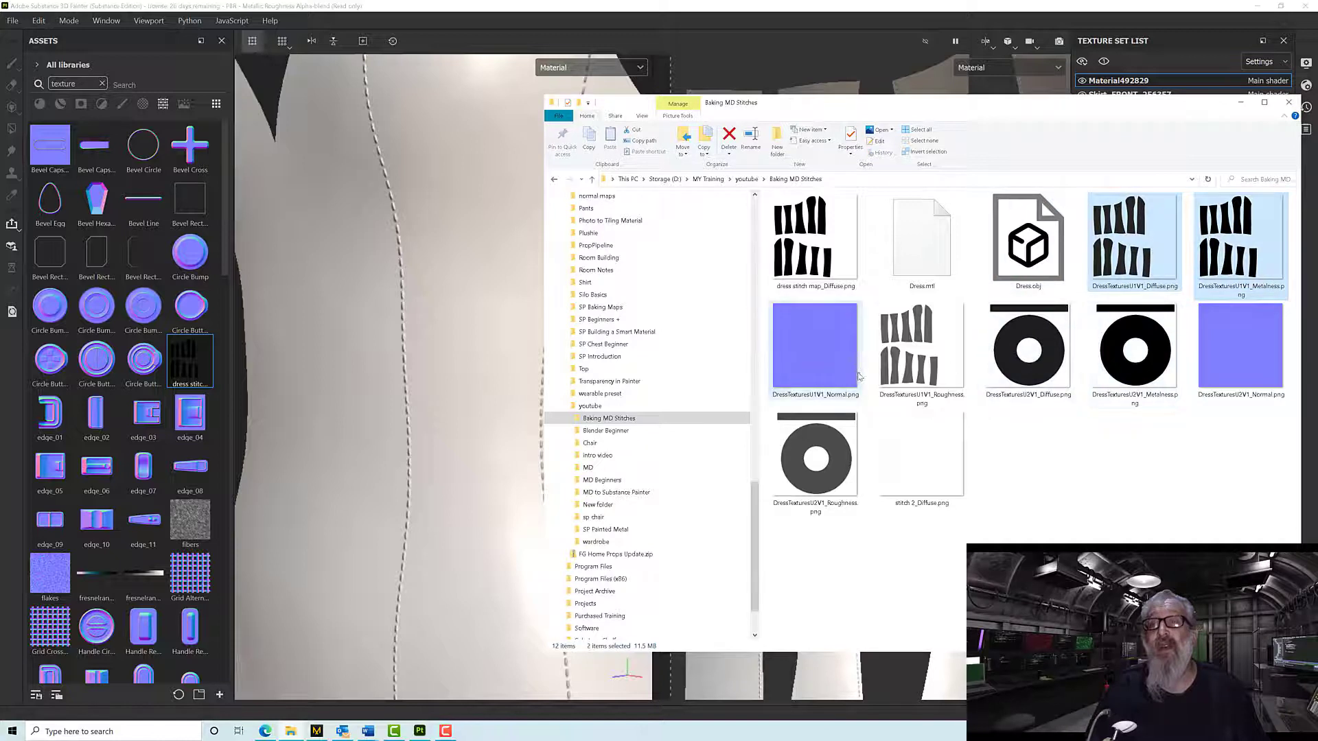
{"action": "left_click", "coordinate": [816, 350], "text": "ctrl"}
{"action": "left_click", "coordinate": [960, 367], "text": "ctrl"}
{"action": "left_click", "coordinate": [1028, 350], "text": "ctrl"}
{"action": "left_click", "coordinate": [1135, 350], "text": "ctrl"}
{"action": "left_click", "coordinate": [1240, 347], "text": "ctrl"}
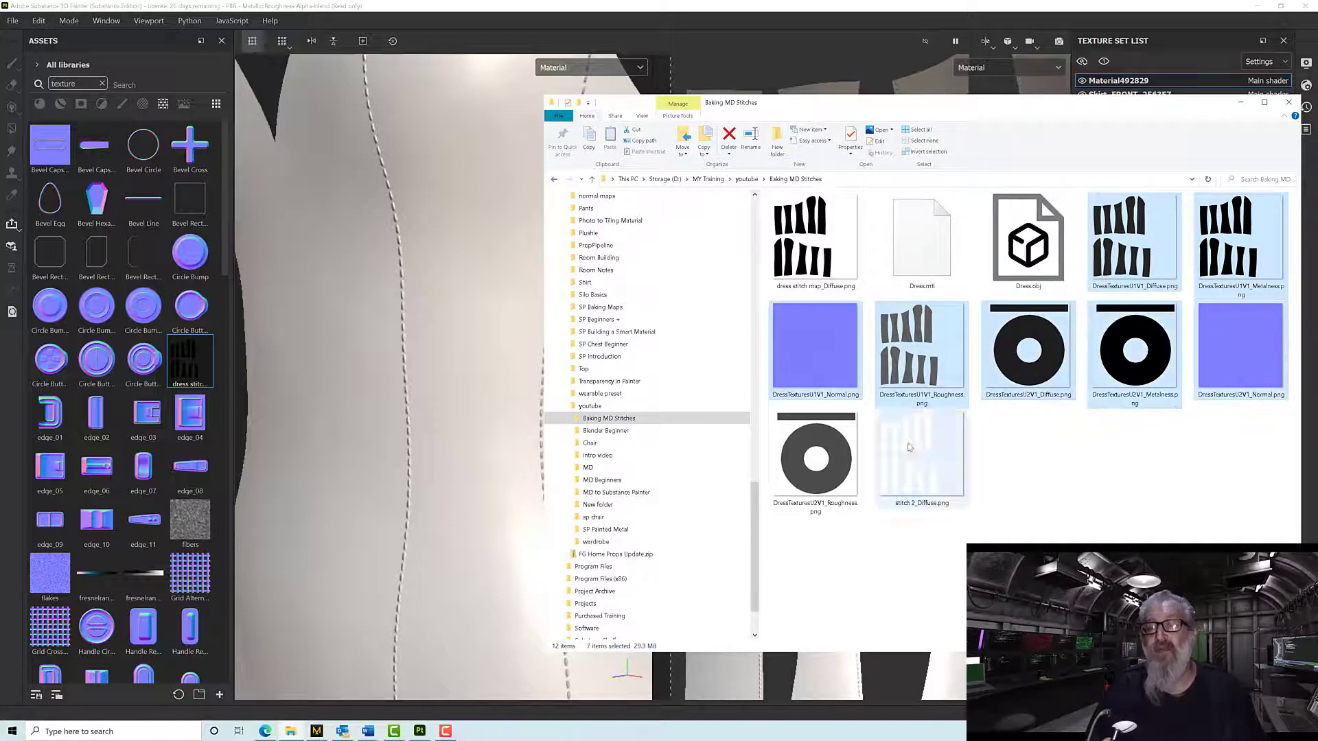
{"action": "left_click", "coordinate": [829, 458], "text": "ctrl"}
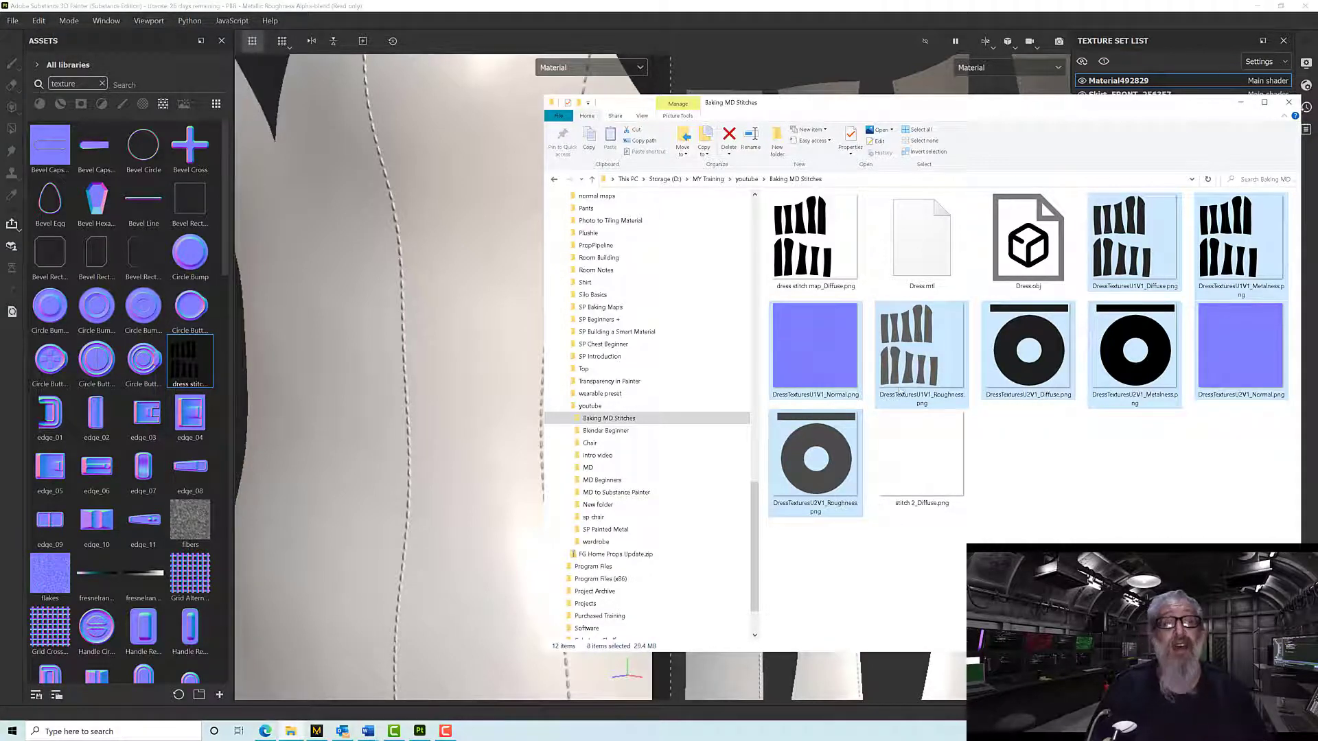
{"action": "left_click_drag", "start_coordinate": [923, 347], "coordinate": [106, 323]}
{"action": "left_click", "coordinate": [487, 416]}
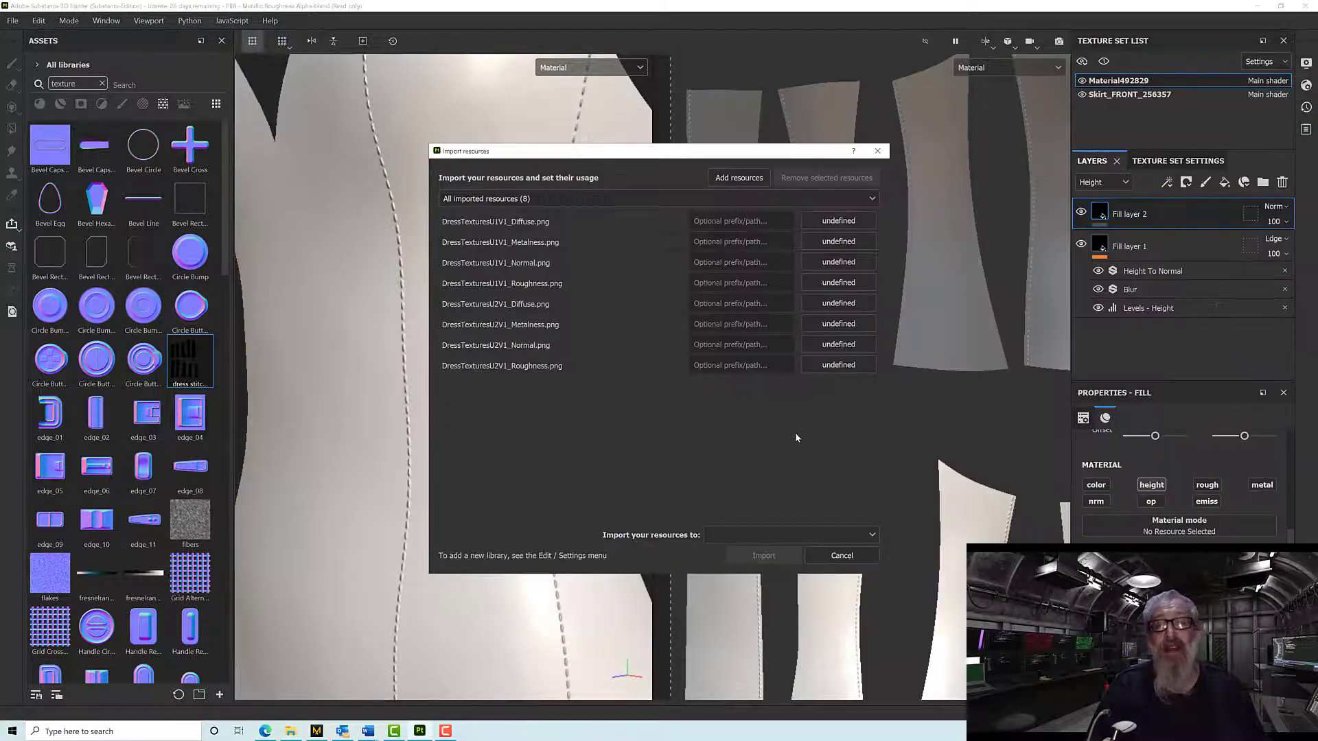
Set the usage of all eight dress images to texture and import them into the current session.
{"action": "left_click_drag", "start_coordinate": [833, 428], "coordinate": [821, 225]}
{"action": "left_click", "coordinate": [820, 223]}
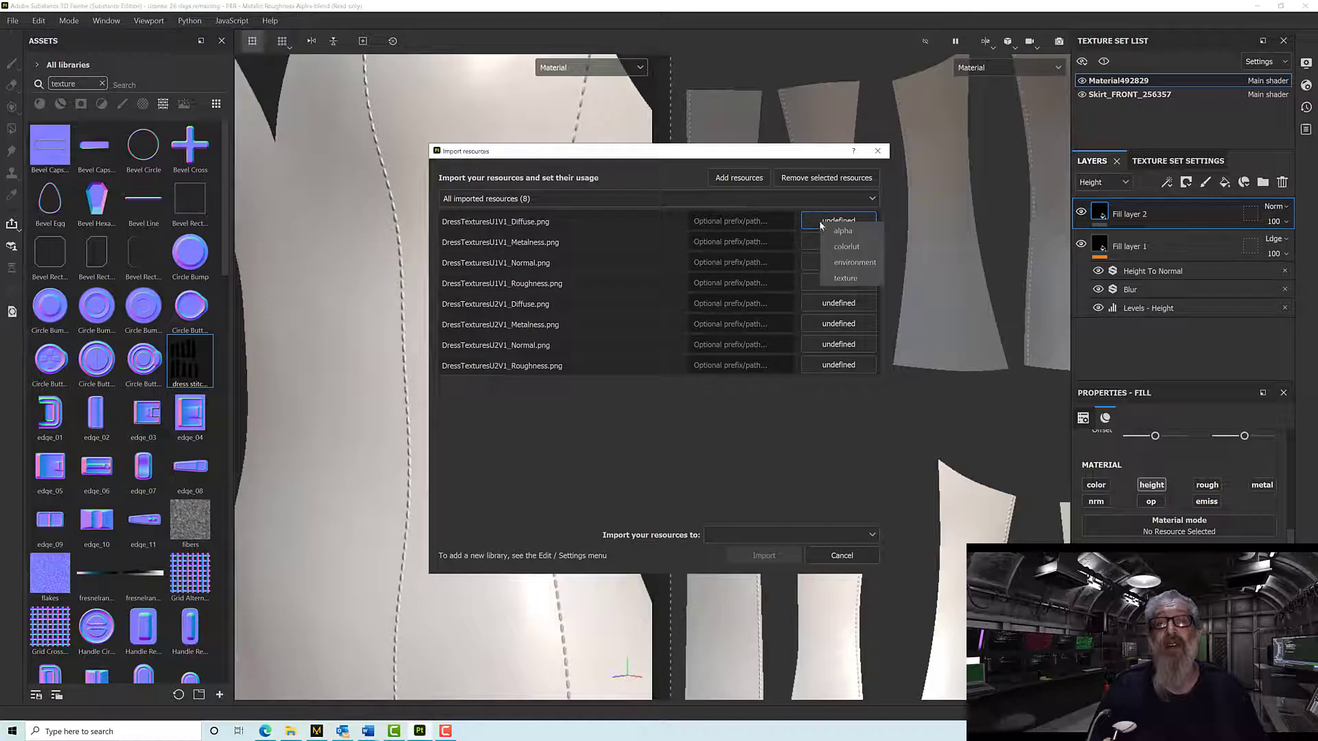
{"action": "left_click", "coordinate": [849, 279]}
{"action": "left_click", "coordinate": [755, 535]}
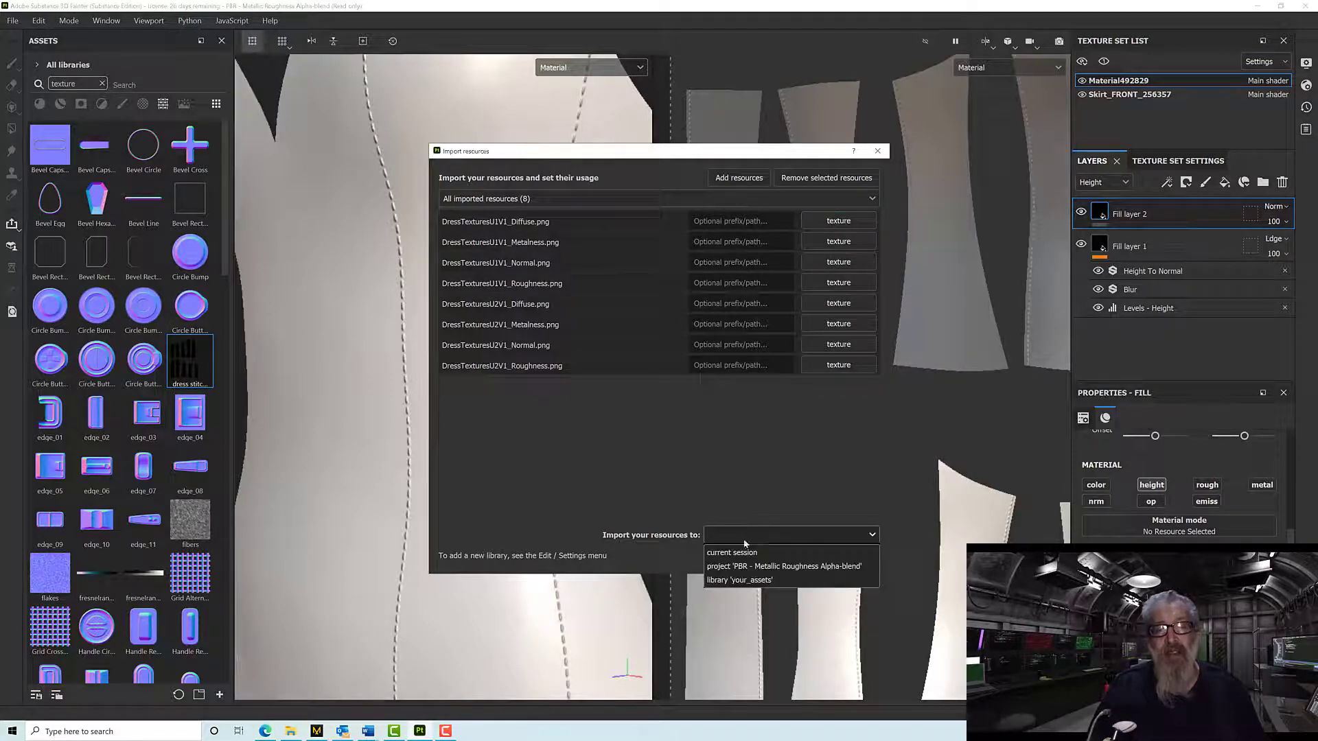
{"action": "left_click", "coordinate": [749, 547]}
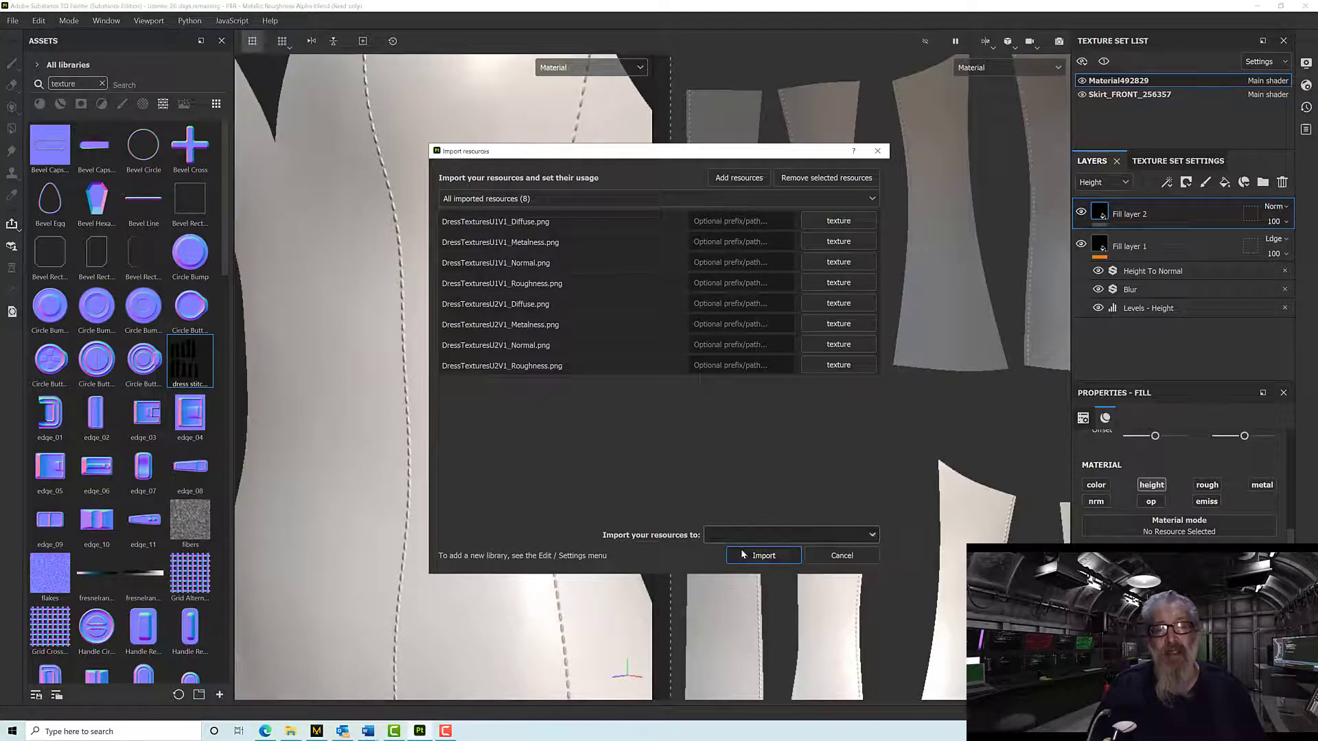
{"action": "left_click", "coordinate": [780, 554]}
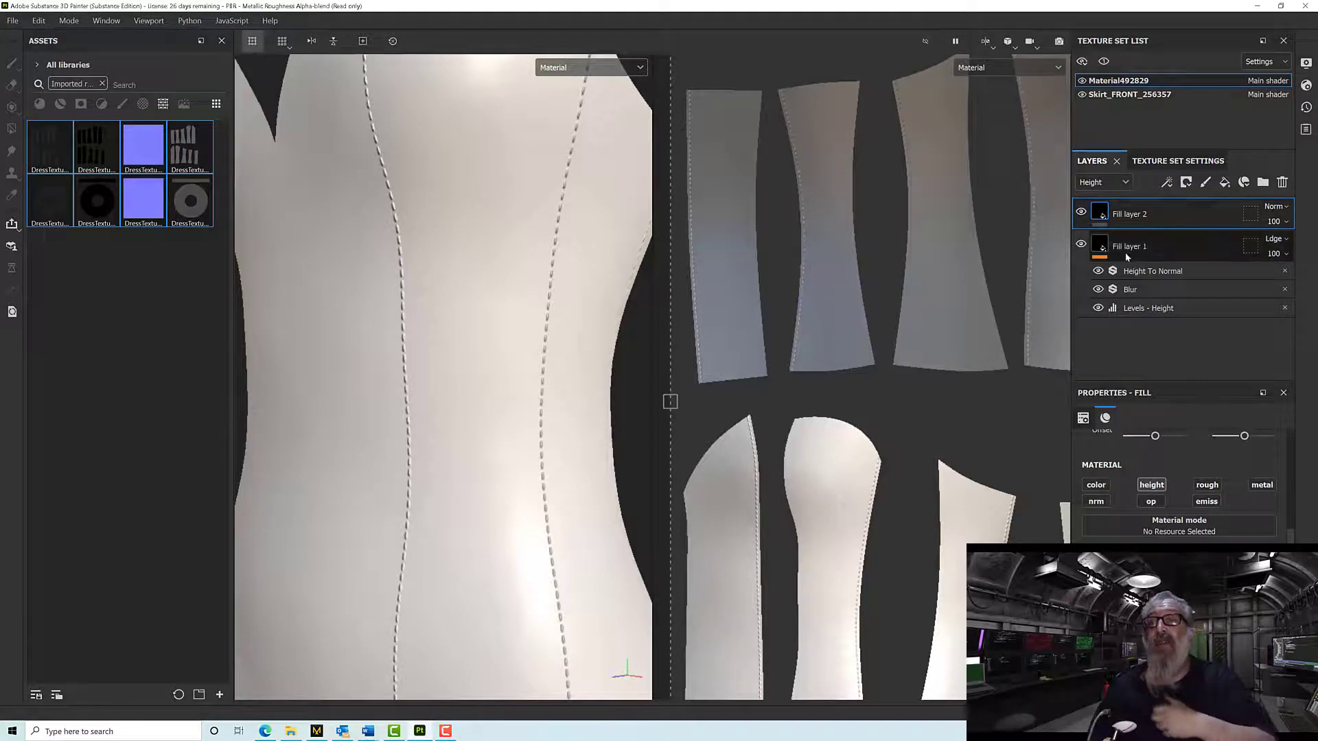
Add a fill layer above Fill layer 2 and assign DressTexturesU1V1_Diffuse as its base color.
{"action": "left_click", "coordinate": [1224, 182]}
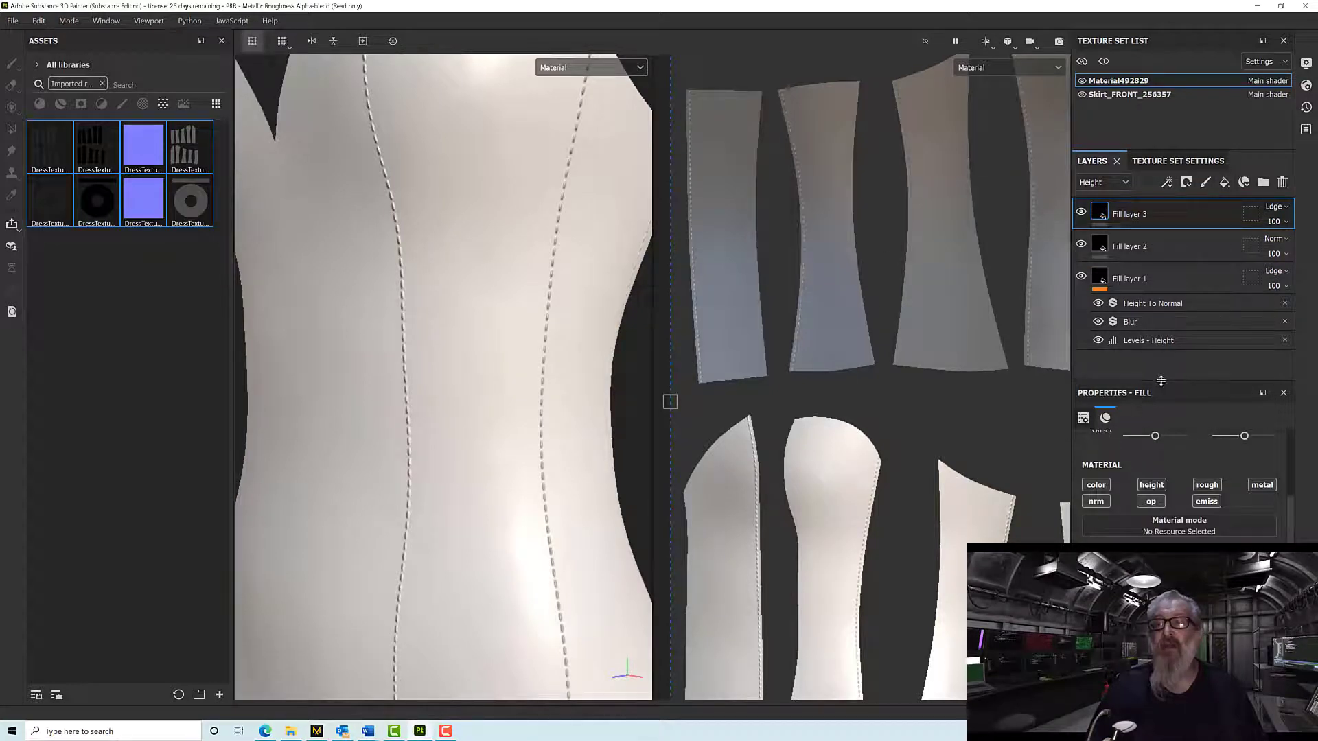
{"action": "left_click_drag", "start_coordinate": [1161, 381], "coordinate": [1161, 270]}
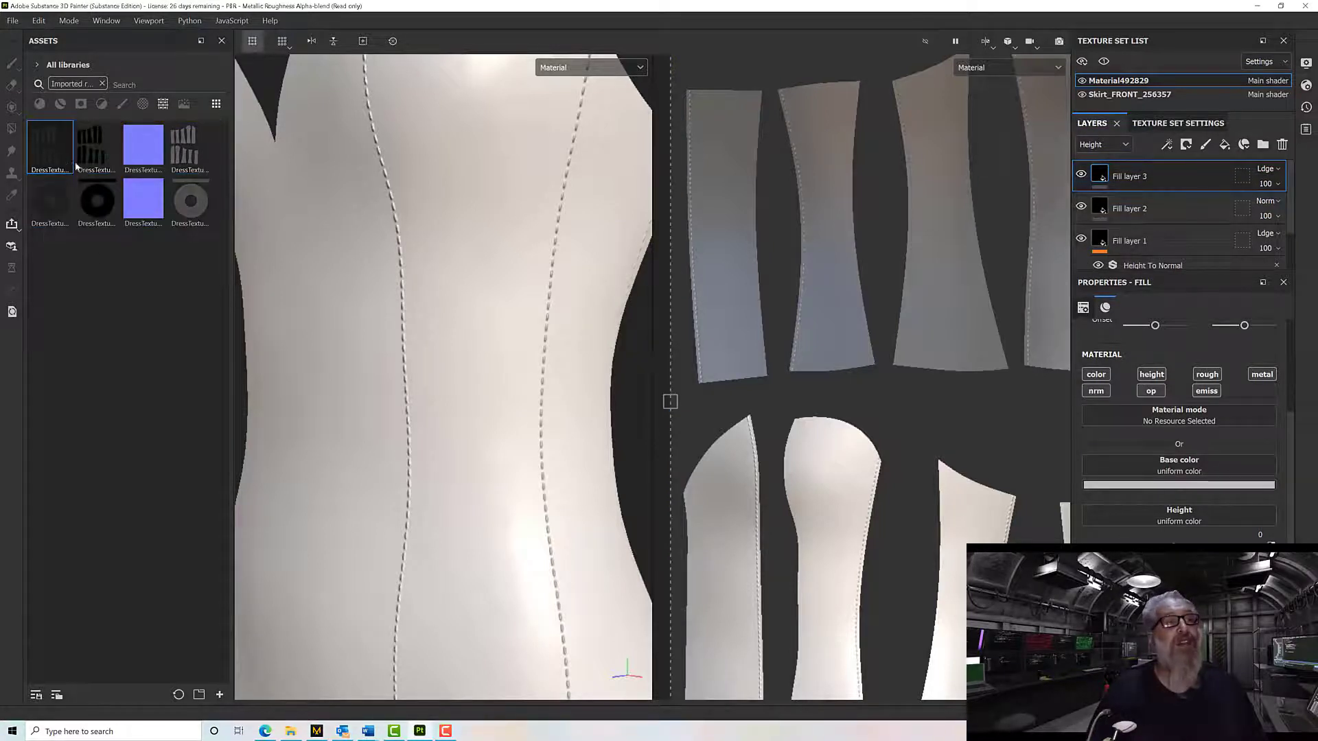
{"action": "mouse_move", "coordinate": [47, 148]}
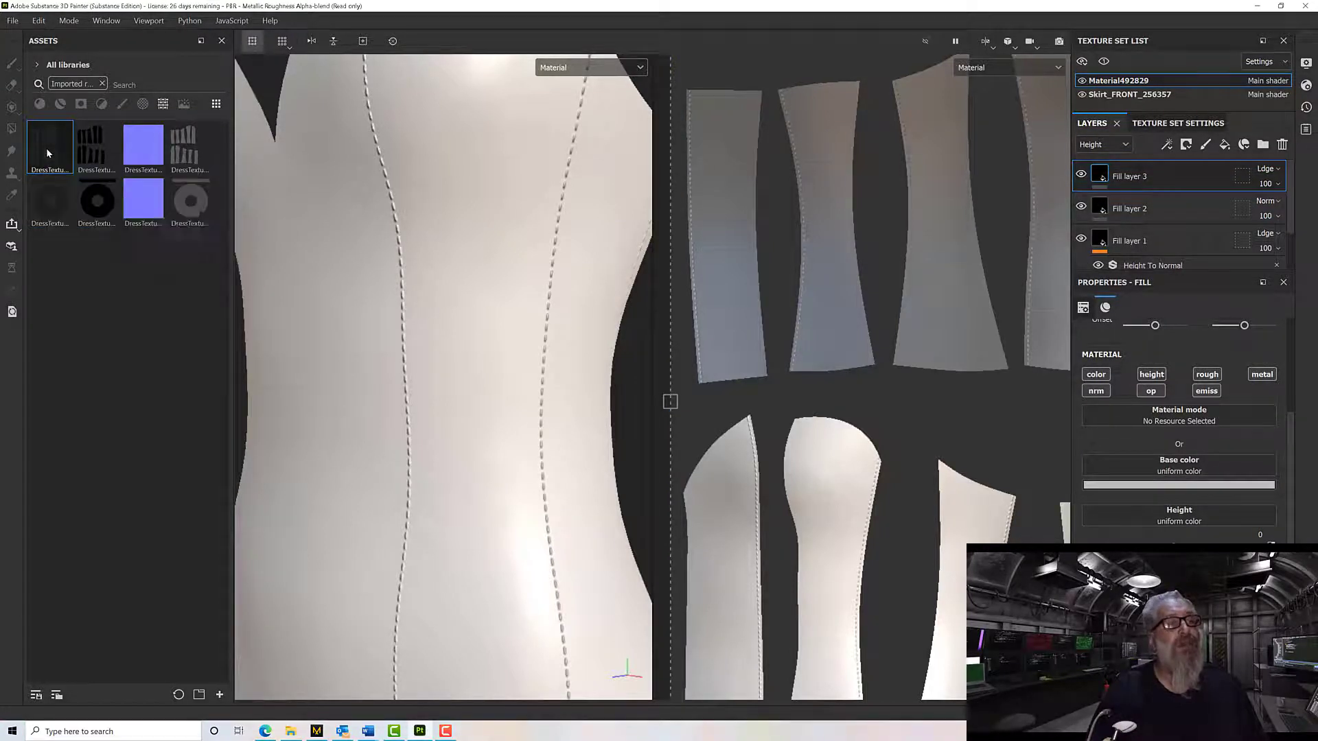
{"action": "left_click_drag", "start_coordinate": [47, 147], "coordinate": [1145, 471]}
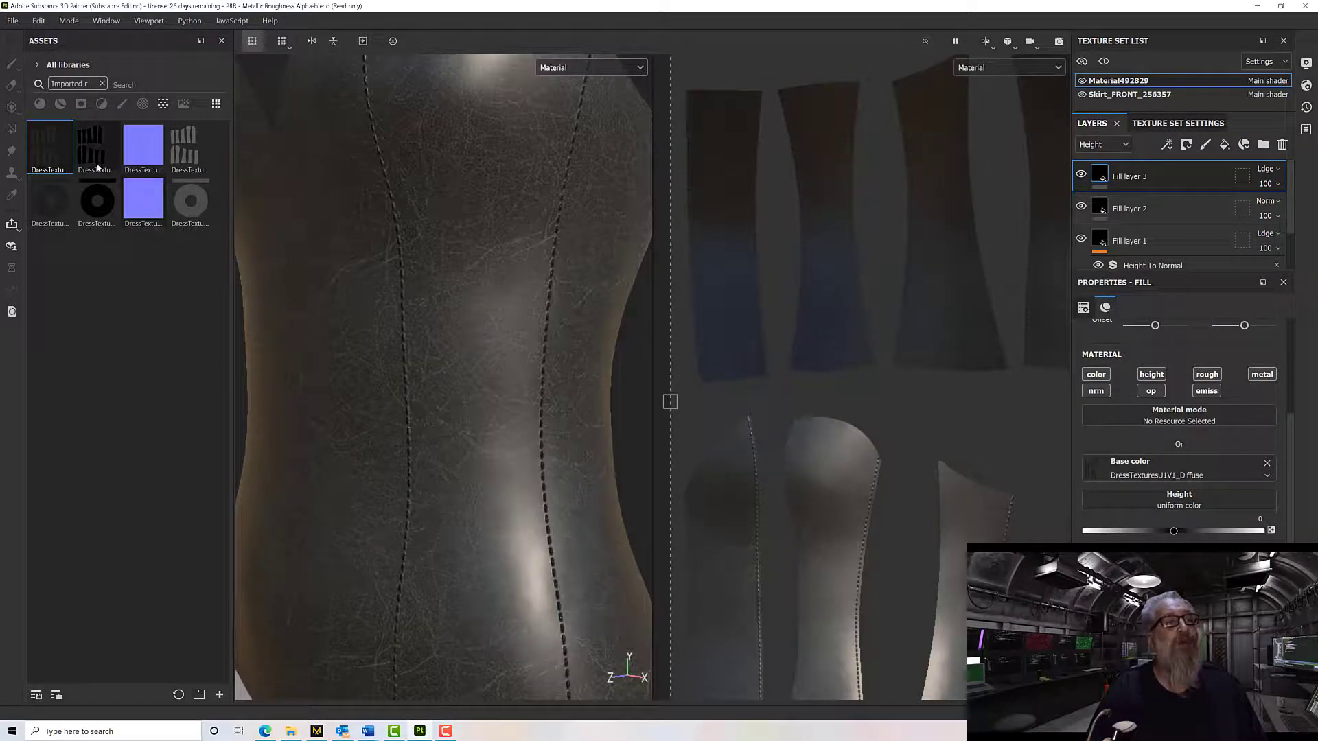
Assign DressTexturesU1V1_Normal to Fill layer 3's Normal channel and DressTexturesU1V1_Roughness to its Roughness channel.
{"action": "mouse_move", "coordinate": [96, 165]}
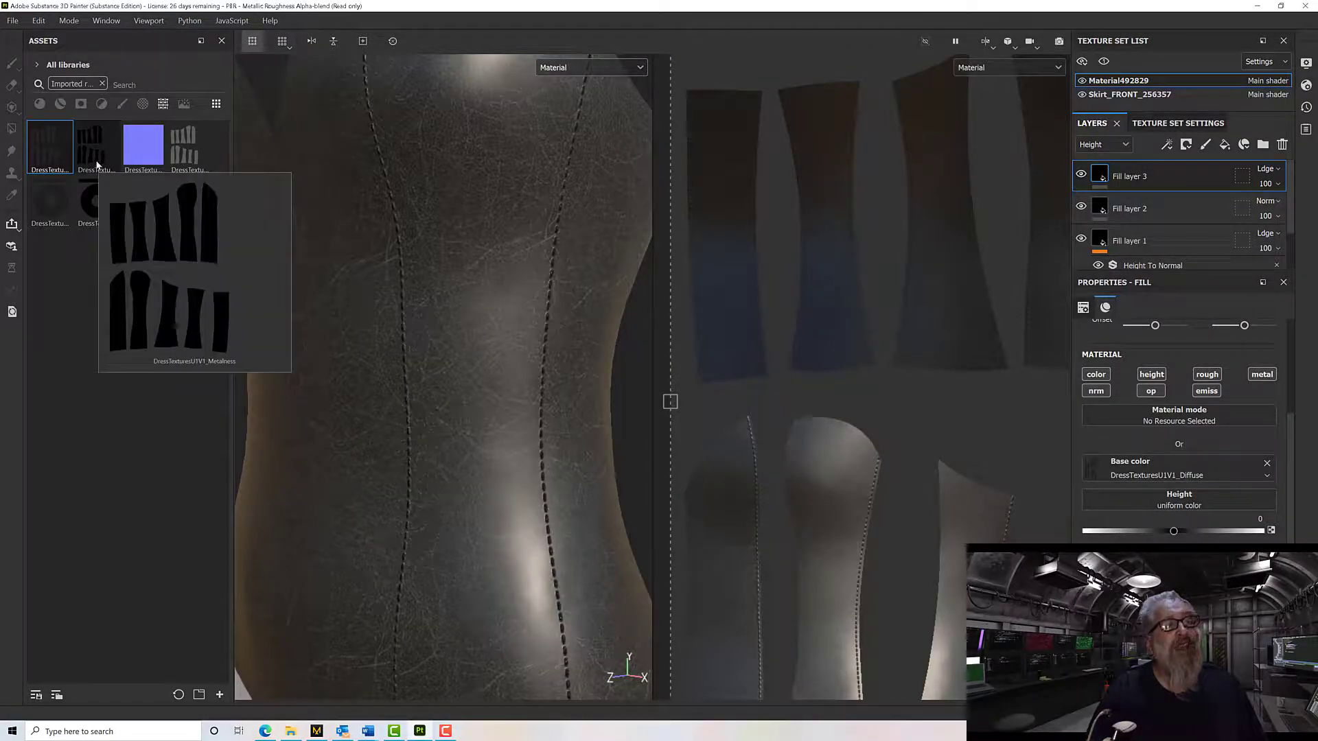
{"action": "mouse_move", "coordinate": [152, 162]}
{"action": "left_click_drag", "start_coordinate": [152, 162], "coordinate": [1174, 639]}
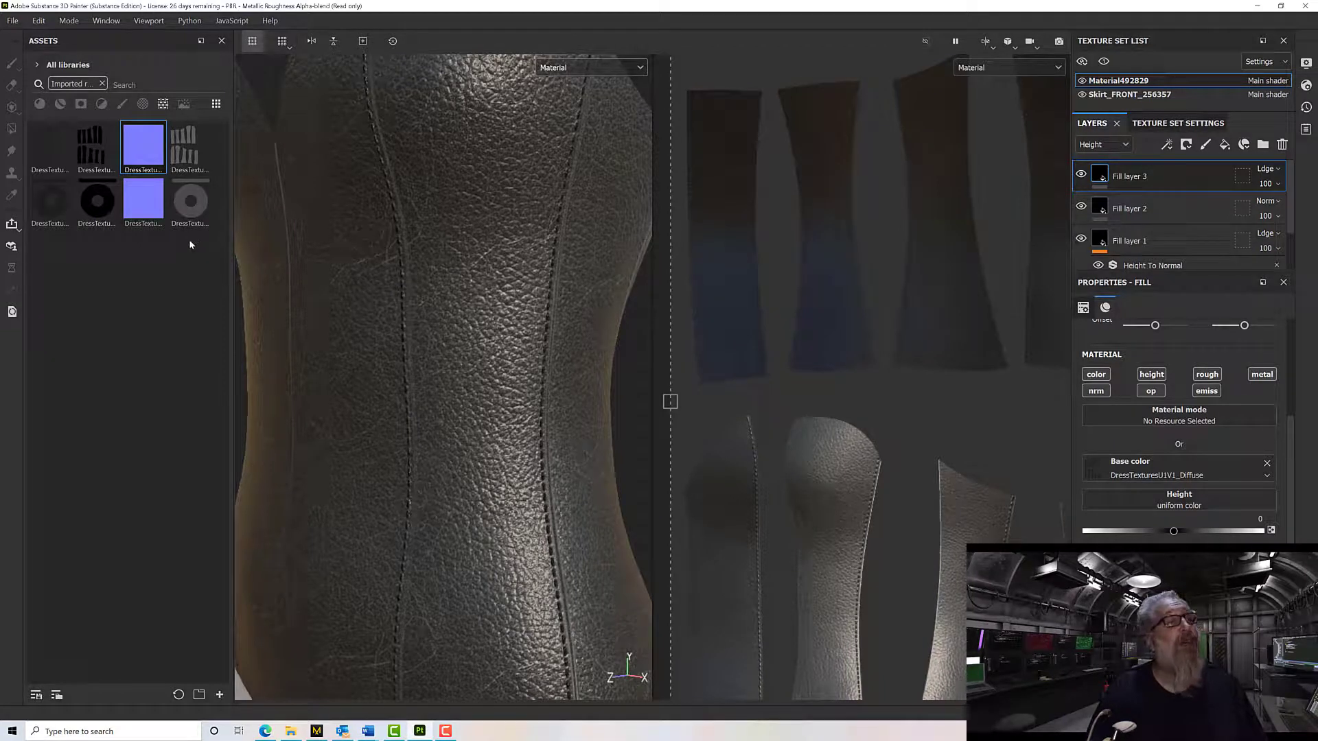
{"action": "left_click", "coordinate": [190, 157]}
{"action": "left_click_drag", "start_coordinate": [189, 158], "coordinate": [1167, 556]}
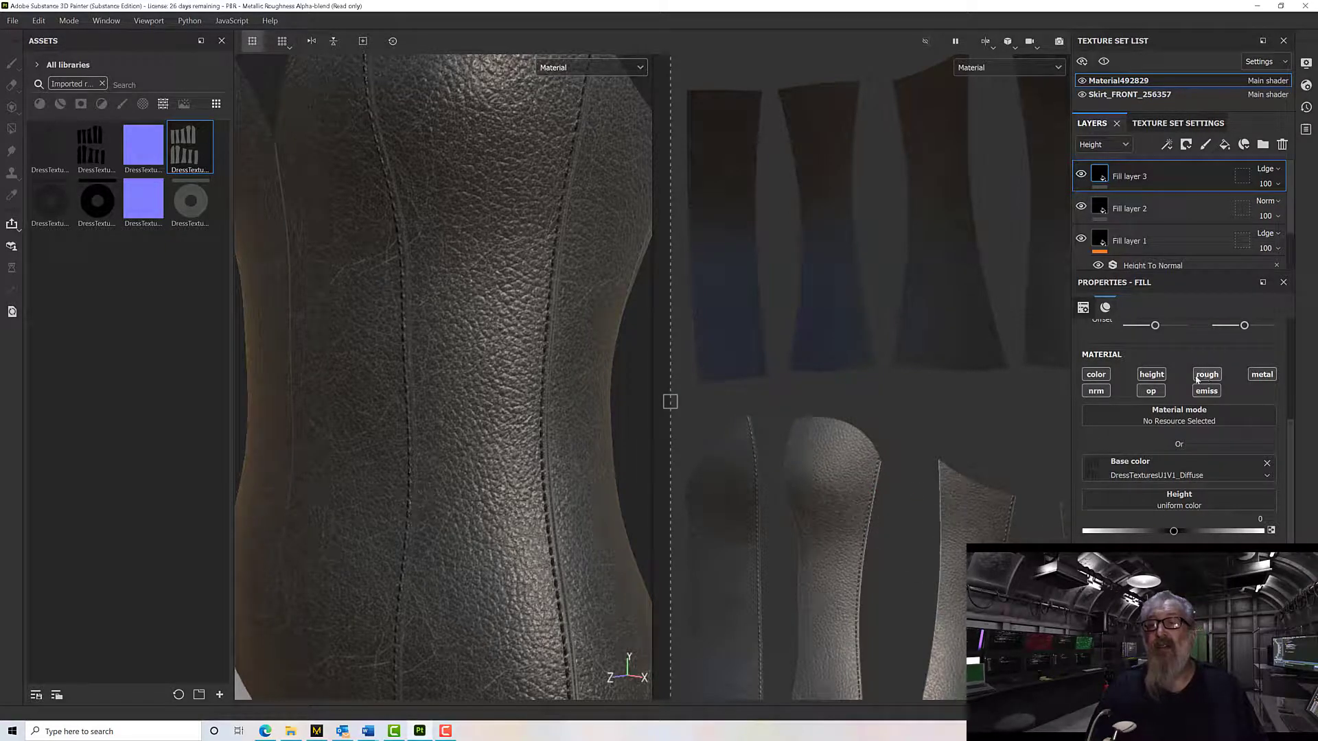
Turn off the opacity, emissive, metallic and height channels of Fill layer 3.
{"action": "left_click", "coordinate": [1146, 395]}
{"action": "left_click", "coordinate": [1263, 376]}
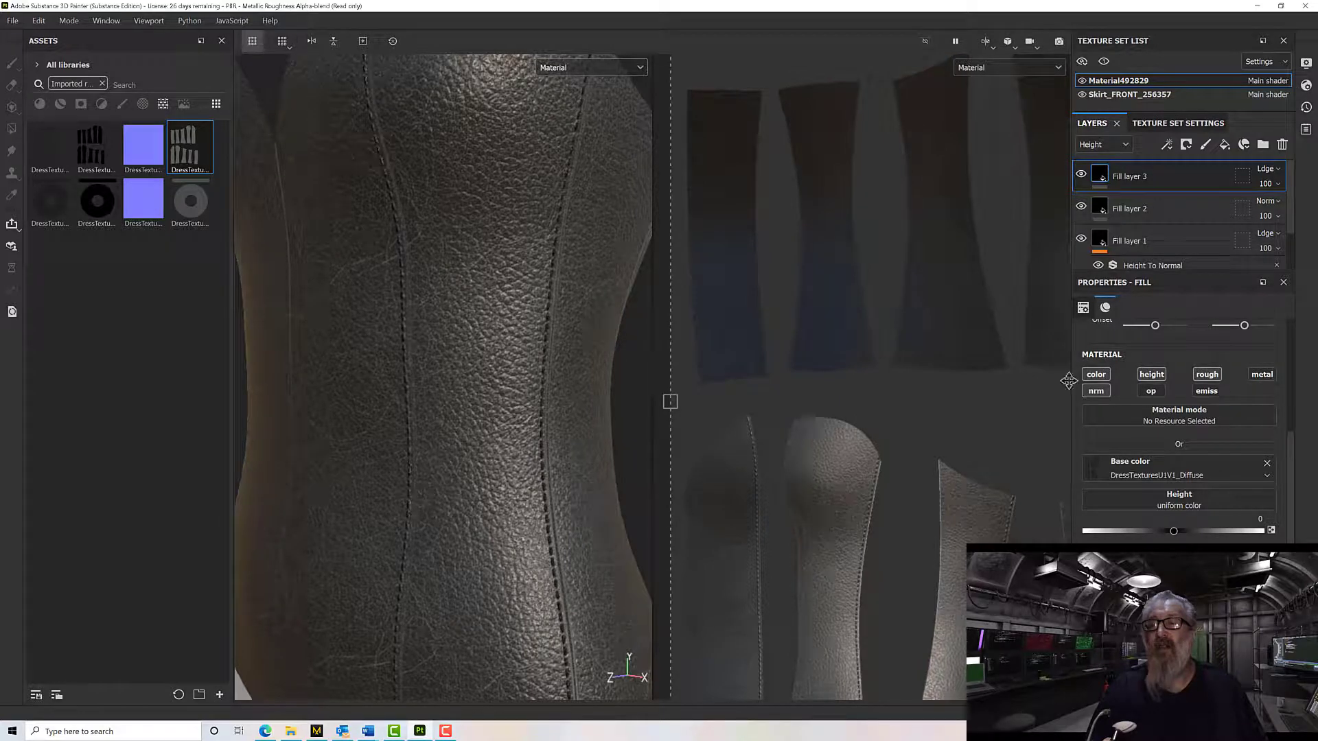
{"action": "left_click", "coordinate": [1152, 374]}
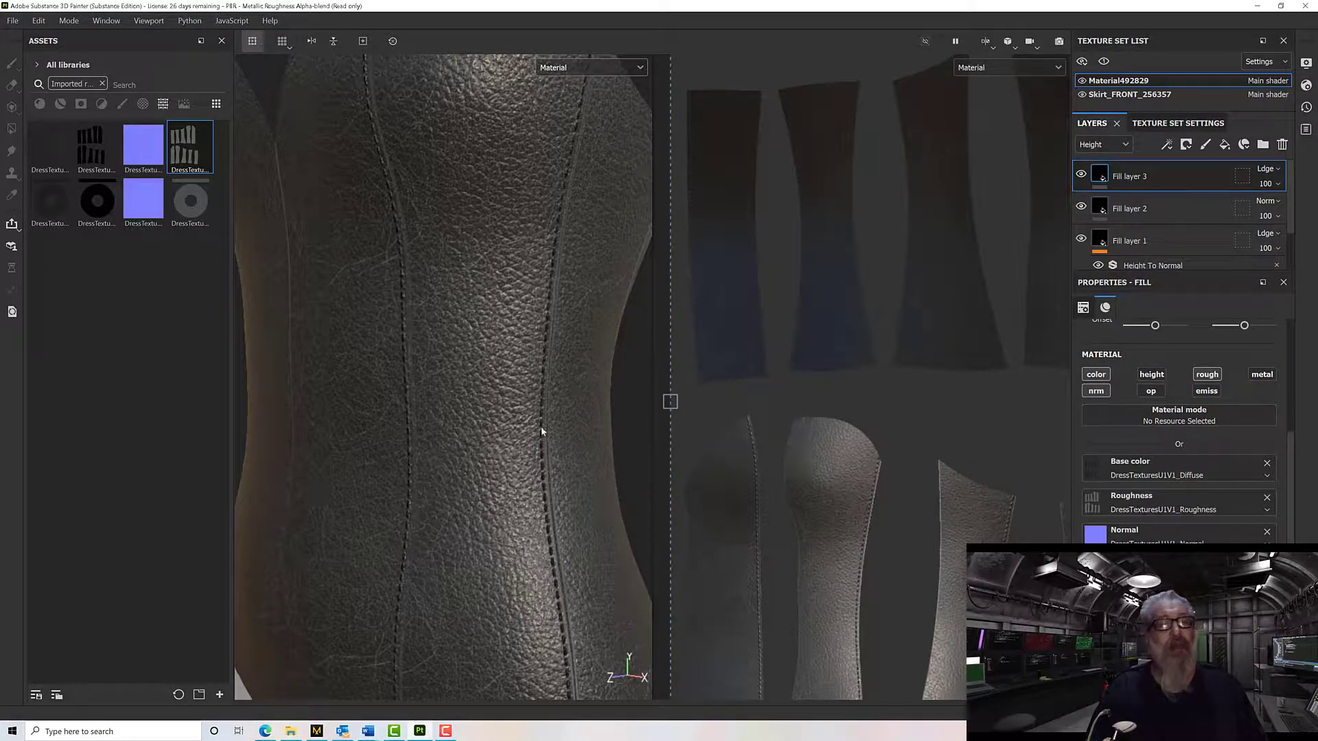
Examine the stitching and leather grain up close along the corset's front seams.
{"action": "scroll", "coordinate": [529, 425], "scroll_direction": "up", "scroll_amount": 4}
{"action": "scroll", "coordinate": [549, 439], "scroll_direction": "up", "scroll_amount": 6}
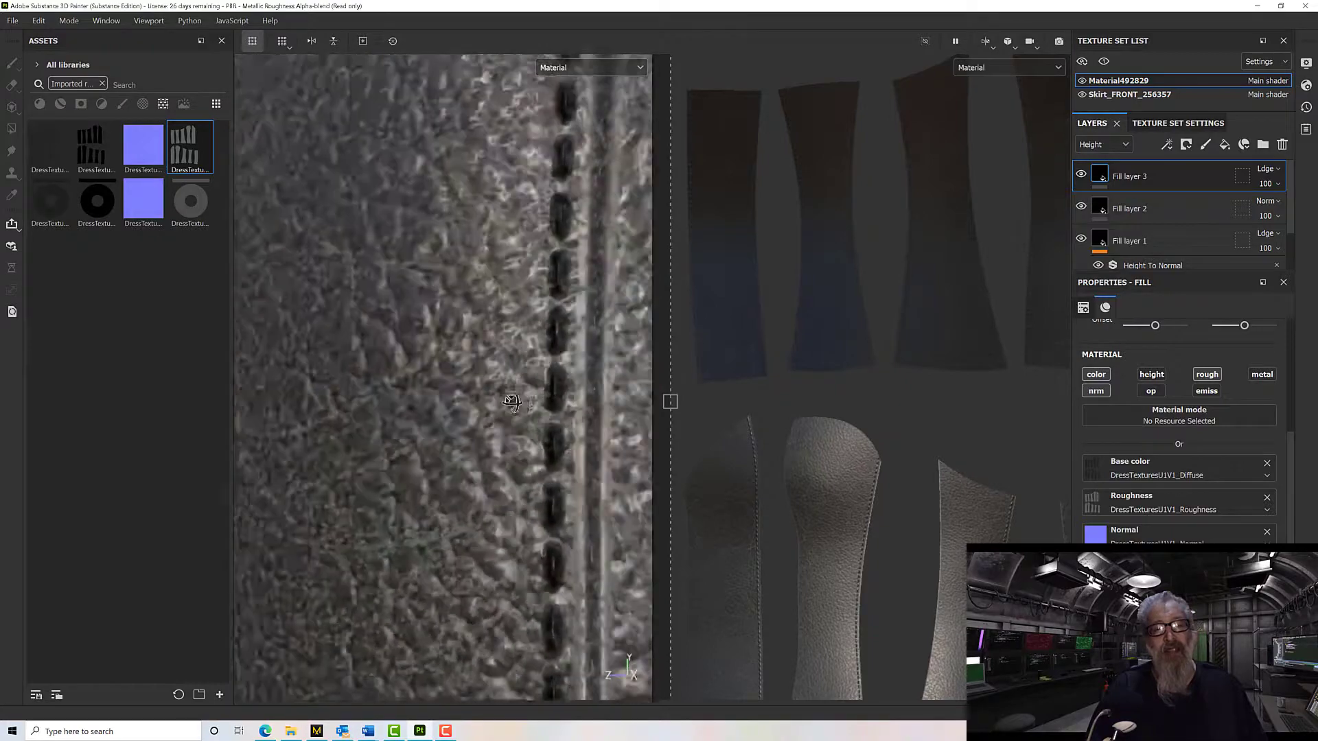
{"action": "scroll", "coordinate": [581, 417], "scroll_direction": "down", "scroll_amount": 10}
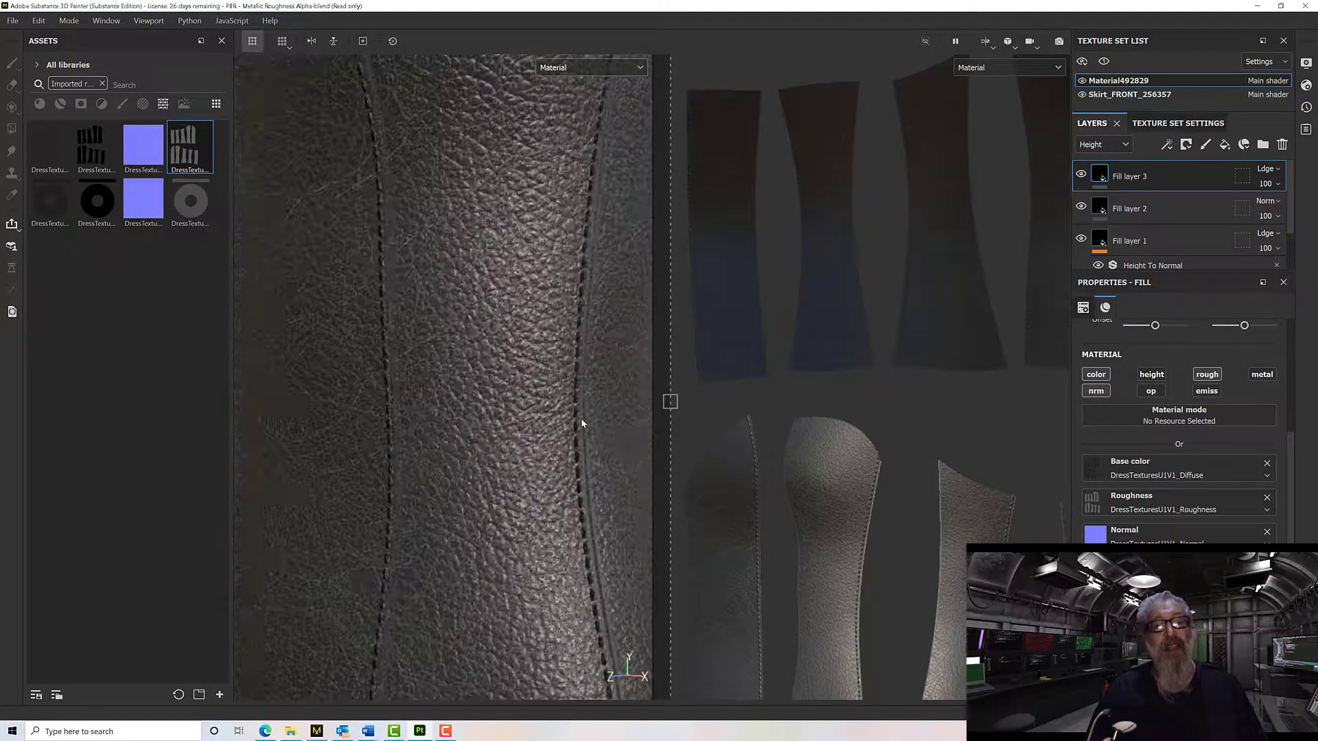
{"action": "mouse_move", "coordinate": [567, 421]}
{"action": "left_mouse_down", "text": "alt"}
{"action": "mouse_move", "coordinate": [727, 382]}
{"action": "mouse_move", "coordinate": [597, 383]}
{"action": "mouse_move", "coordinate": [571, 399]}
{"action": "left_mouse_up", "text": "alt"}
{"action": "scroll", "coordinate": [571, 393], "scroll_direction": "up", "scroll_amount": 8}
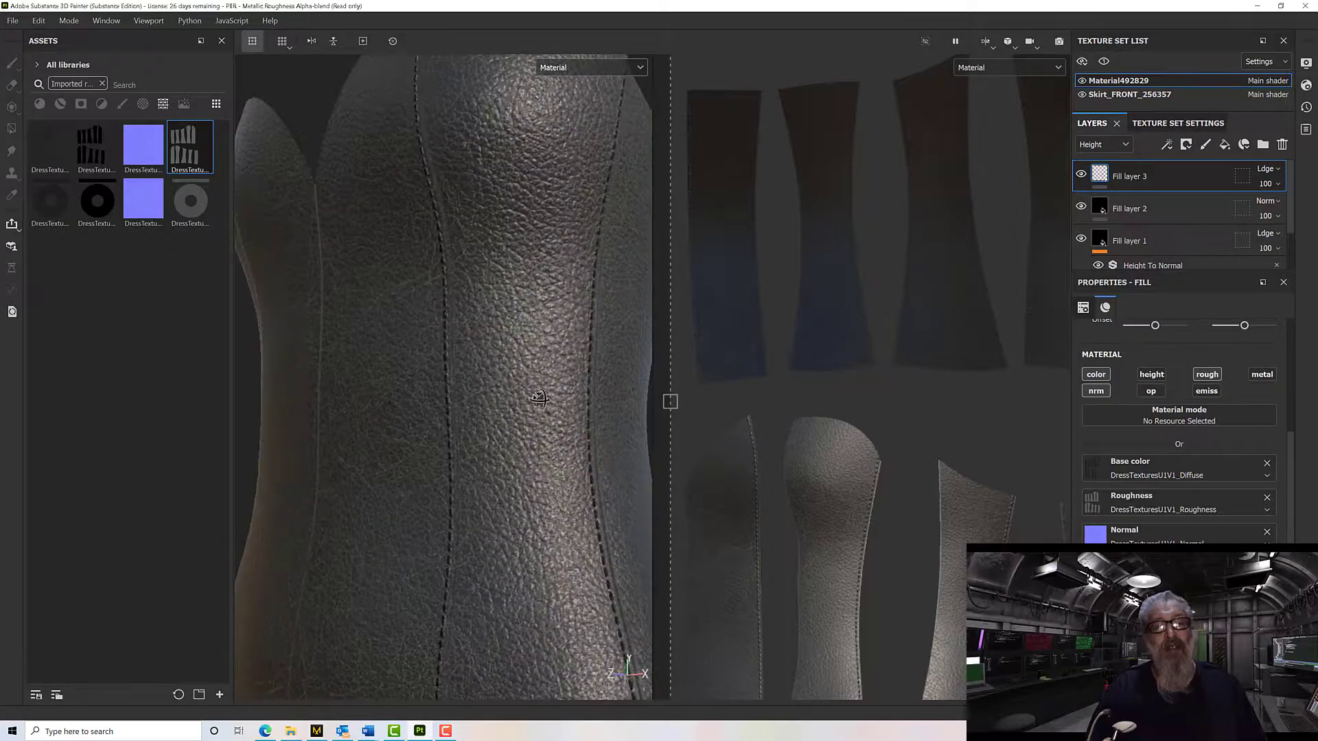
Review the settings of Fill layer 2 and Fill layer 1, and examine the stitches along the corset's side seam.
{"action": "left_click", "coordinate": [1147, 213]}
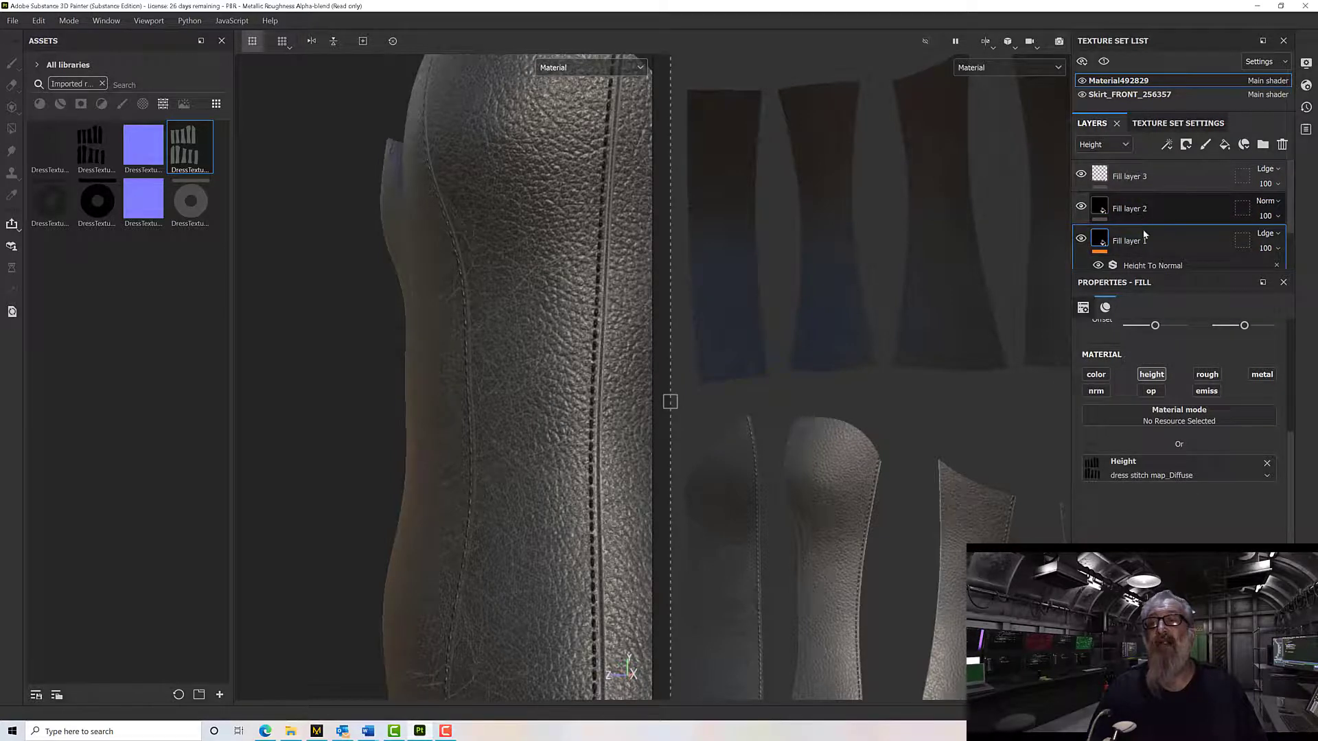
{"action": "left_click", "coordinate": [1147, 241]}
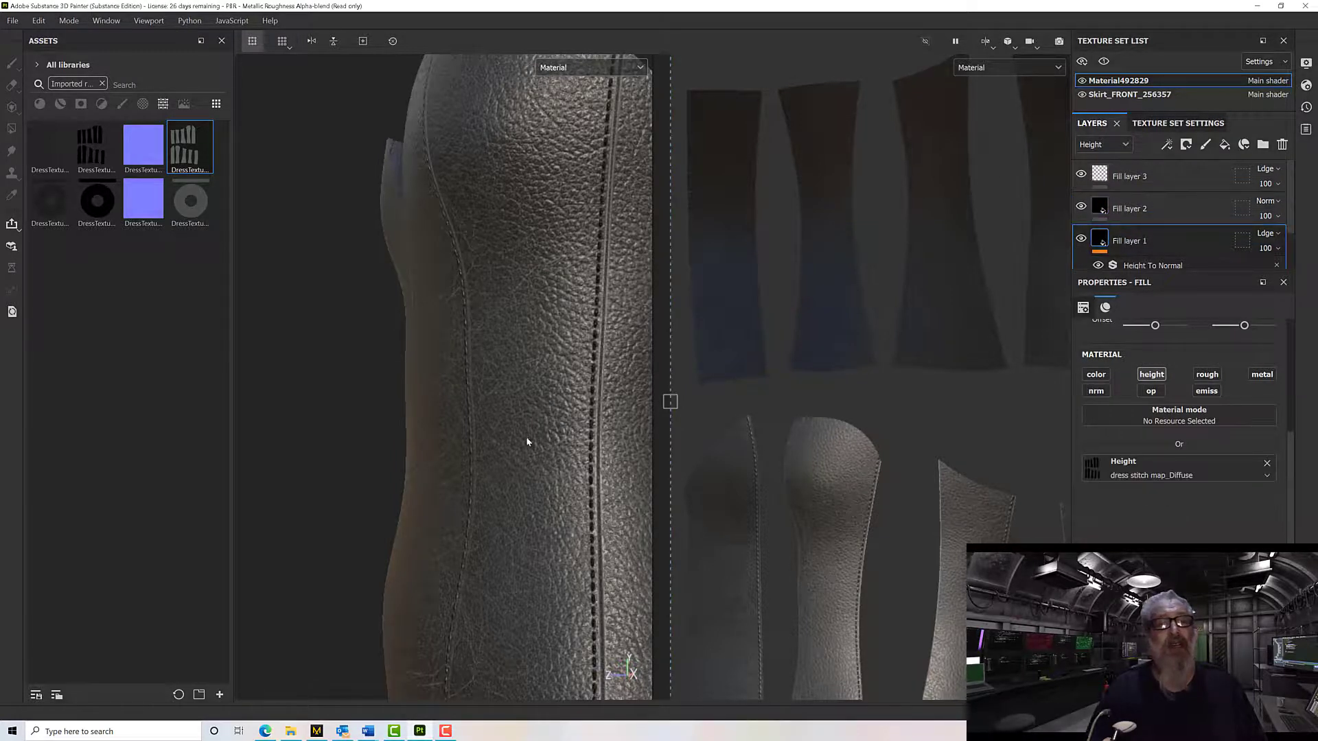
{"action": "left_click_drag", "start_coordinate": [529, 441], "coordinate": [494, 444], "text": "alt"}
{"action": "scroll", "coordinate": [594, 446], "scroll_direction": "up", "scroll_amount": 3}
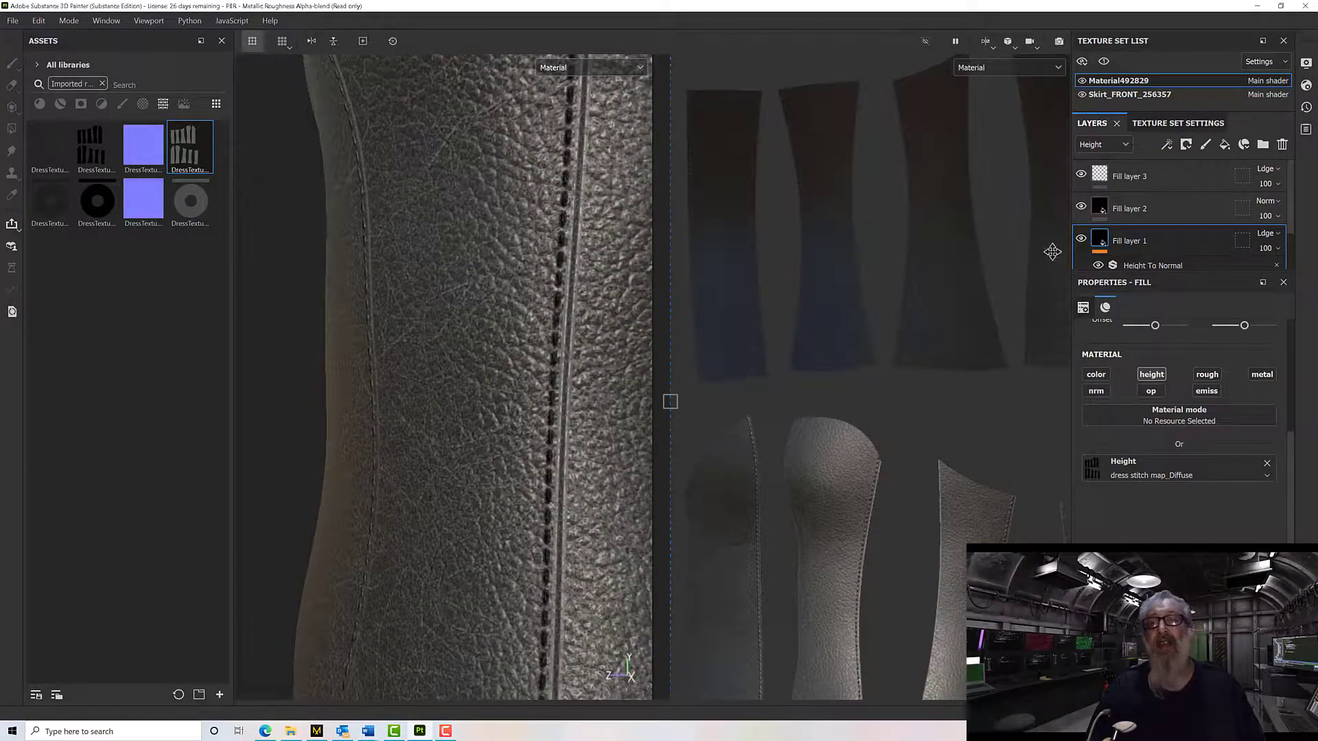
{"action": "scroll", "coordinate": [594, 382], "scroll_direction": "up", "scroll_amount": 1}
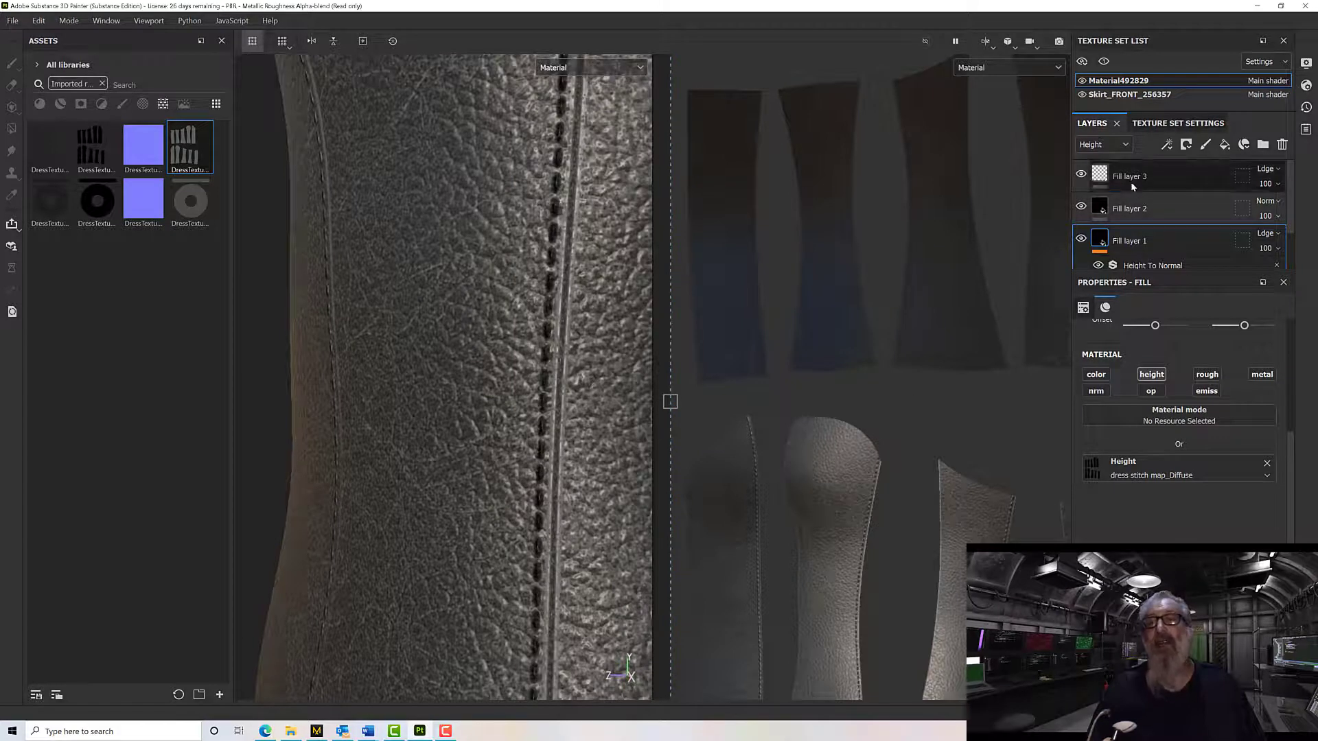
Hide Fill layer 3 to view the stitch height detail alone, and show the layer again.
{"action": "left_click", "coordinate": [1086, 182]}
{"action": "left_click", "coordinate": [1082, 179]}
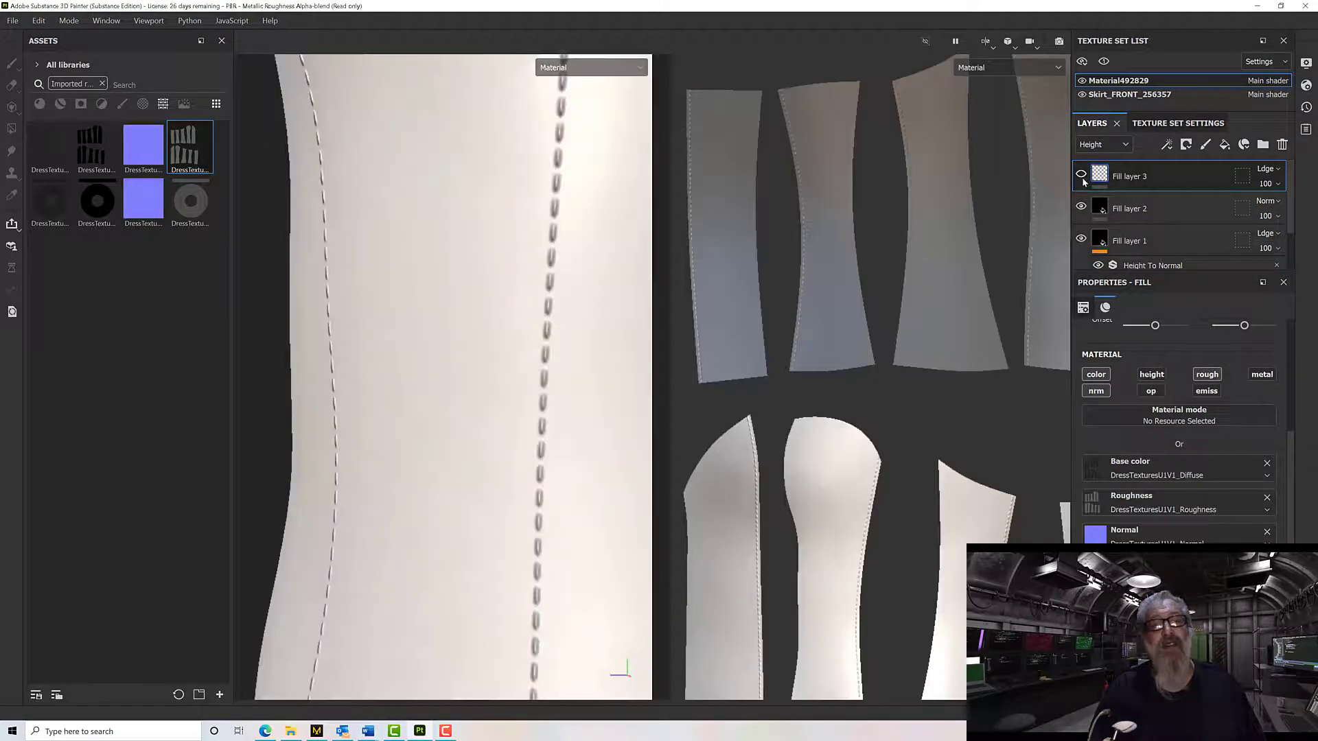
{"action": "left_click", "coordinate": [1082, 177]}
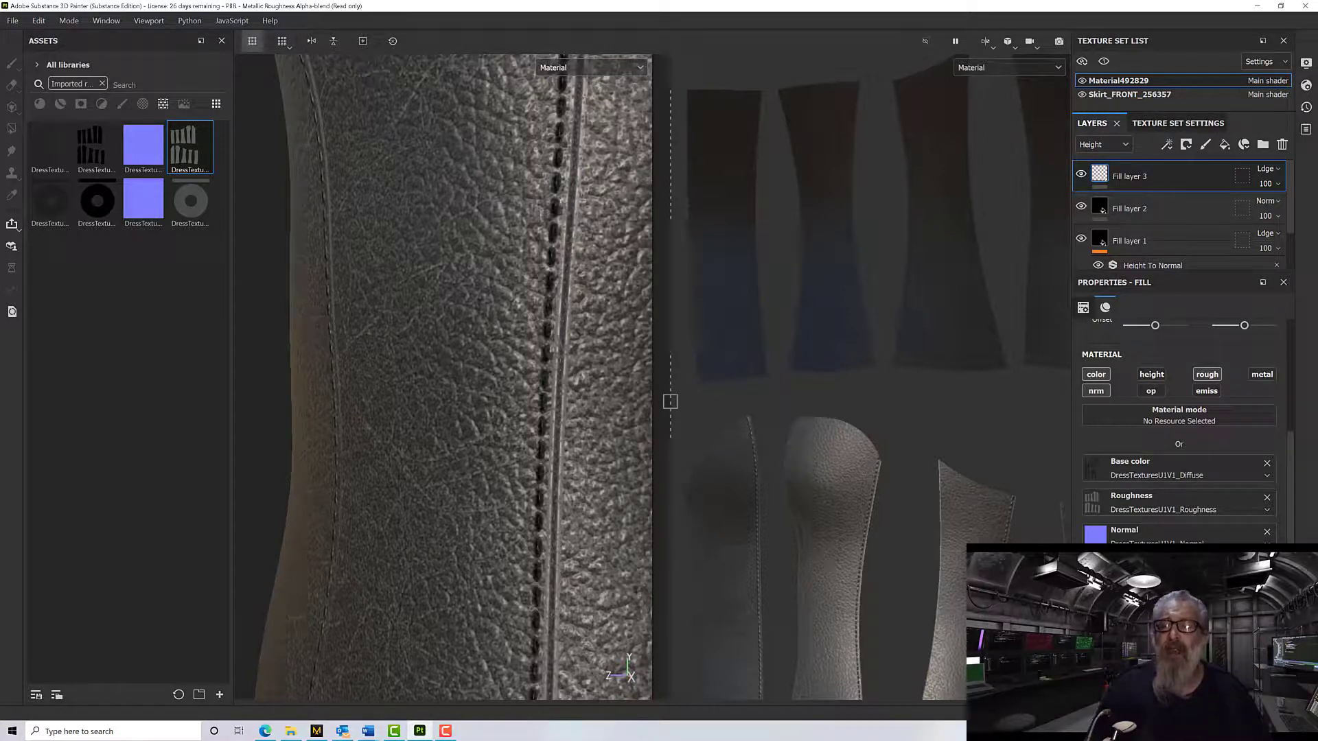
Toggle Fill layer 3's normal channel off and on to compare the seam with and without the leather normal map.
{"action": "left_click", "coordinate": [1102, 392]}
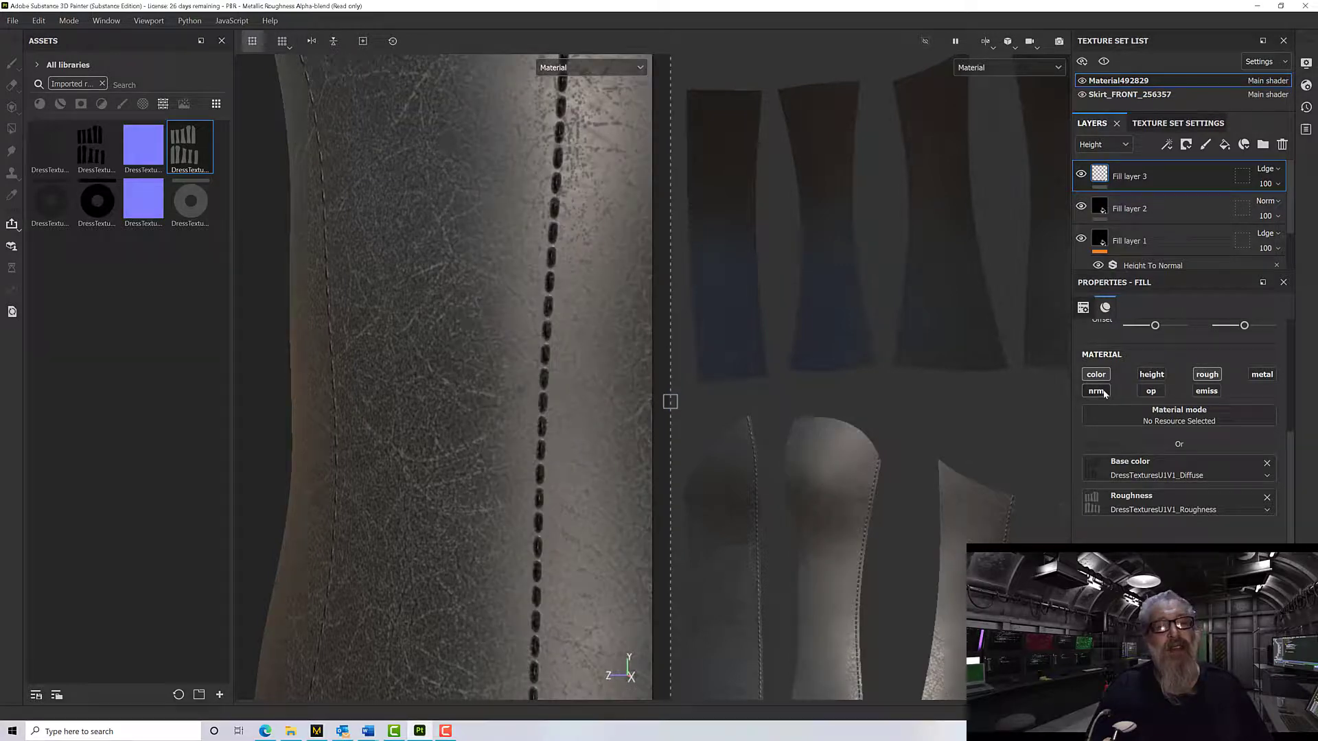
{"action": "left_click", "coordinate": [1102, 392]}
{"action": "left_click", "coordinate": [1102, 392]}
{"action": "left_click", "coordinate": [1101, 392]}
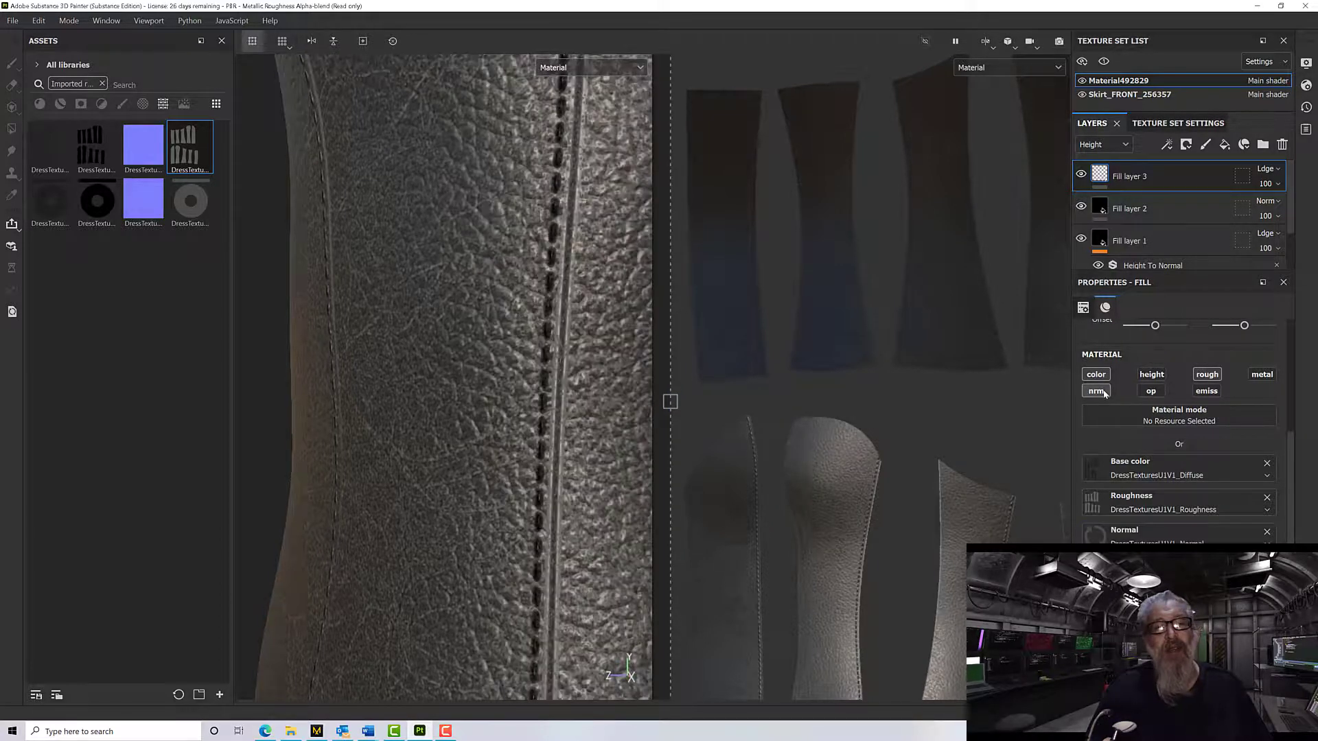
Examine the combined leather and stitch detail on the whole corset from the front and the side.
{"action": "scroll", "coordinate": [561, 489], "scroll_direction": "up", "scroll_amount": 2}
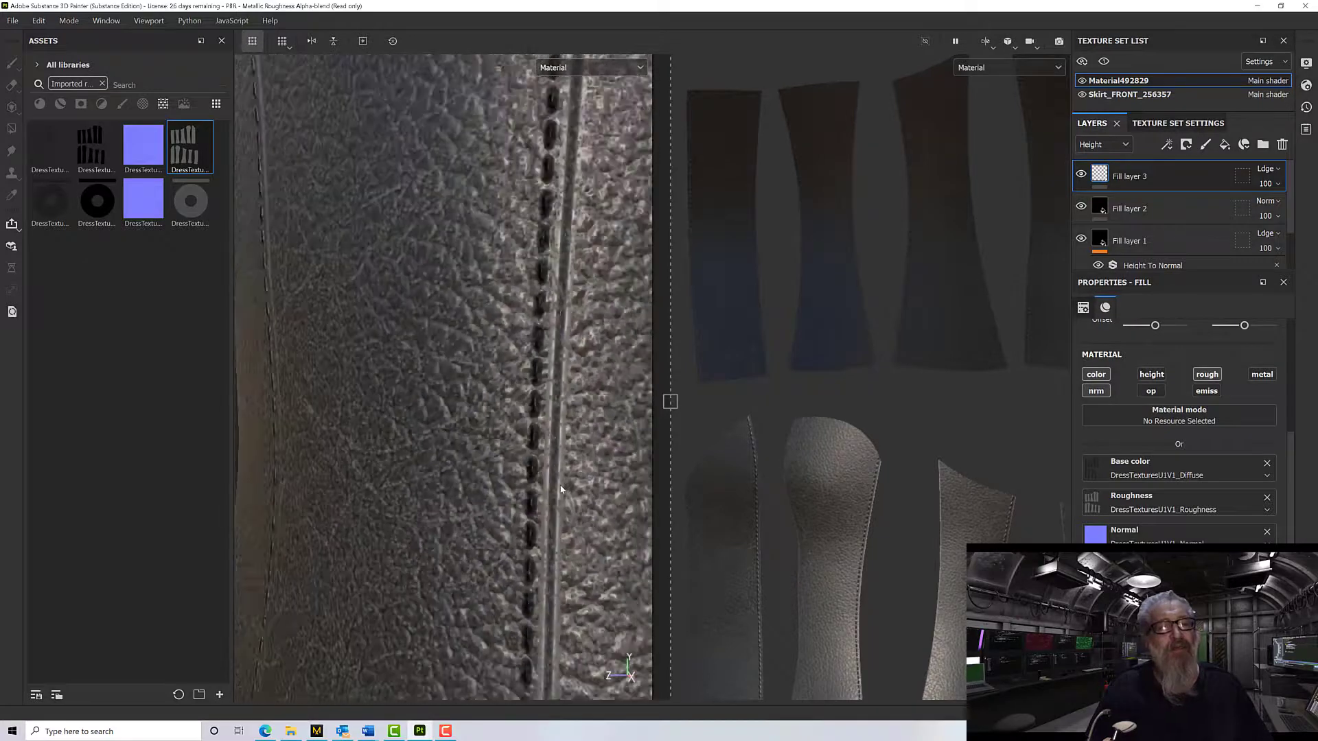
{"action": "scroll", "coordinate": [560, 490], "scroll_direction": "down", "scroll_amount": 5}
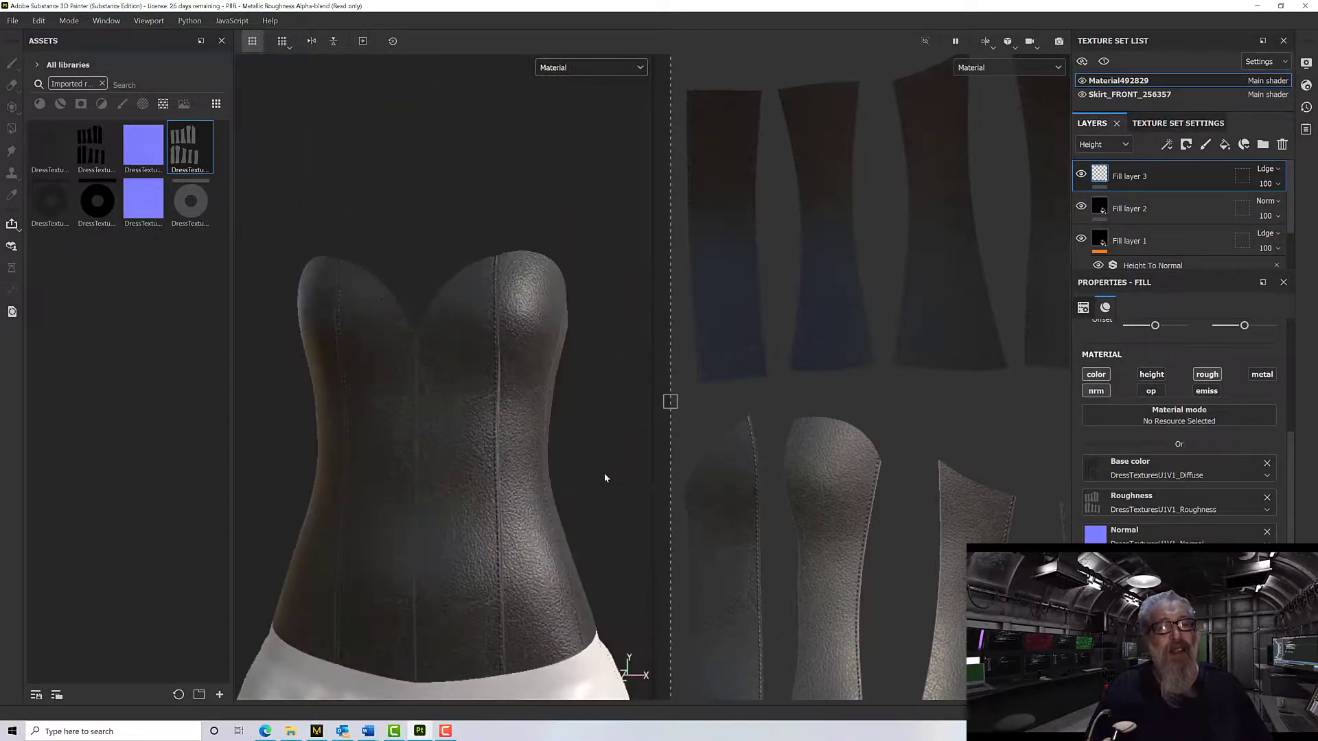
{"action": "left_click_drag", "start_coordinate": [604, 479], "coordinate": [629, 456], "text": "alt"}
{"action": "middle_click_drag", "start_coordinate": [629, 456], "coordinate": [630, 408], "text": "alt"}
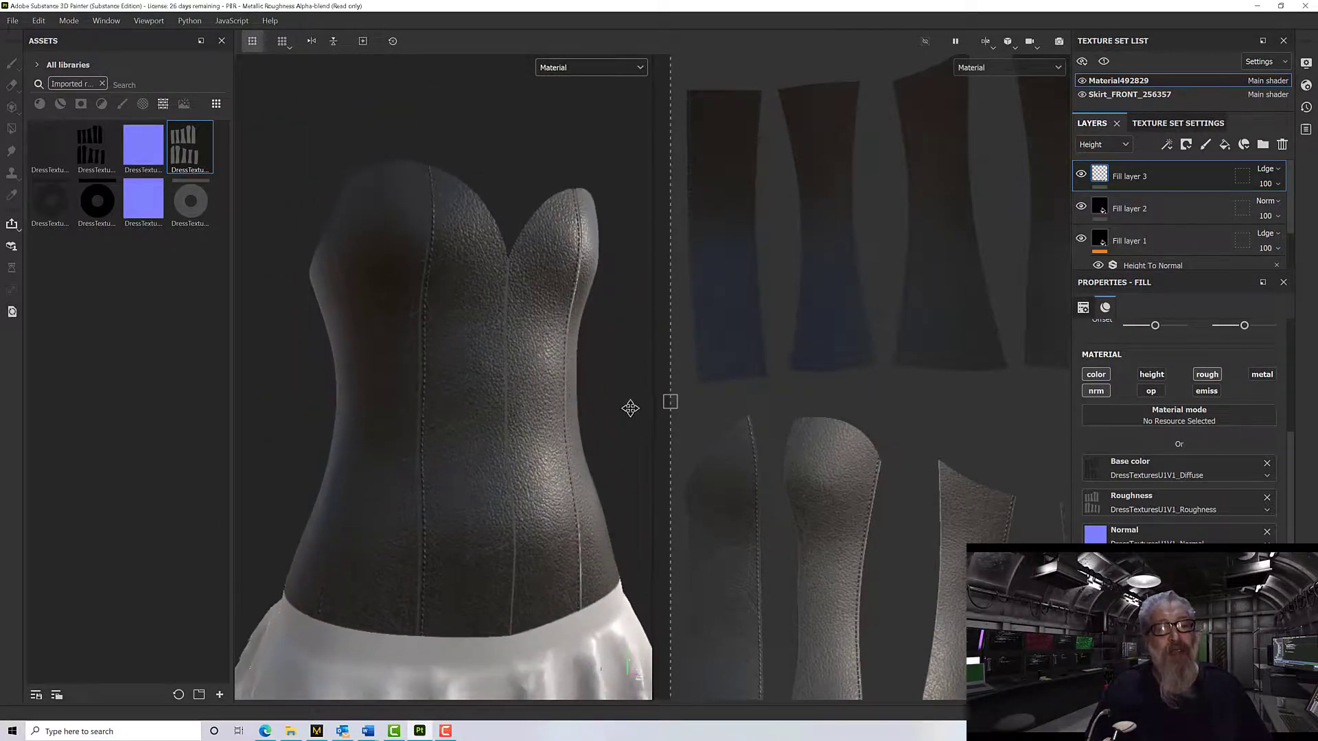
{"action": "left_click_drag", "start_coordinate": [630, 408], "coordinate": [506, 436], "text": "alt"}
{"action": "scroll", "coordinate": [569, 433], "scroll_direction": "up", "scroll_amount": 3}
{"action": "scroll", "coordinate": [508, 435], "scroll_direction": "up", "scroll_amount": 1}
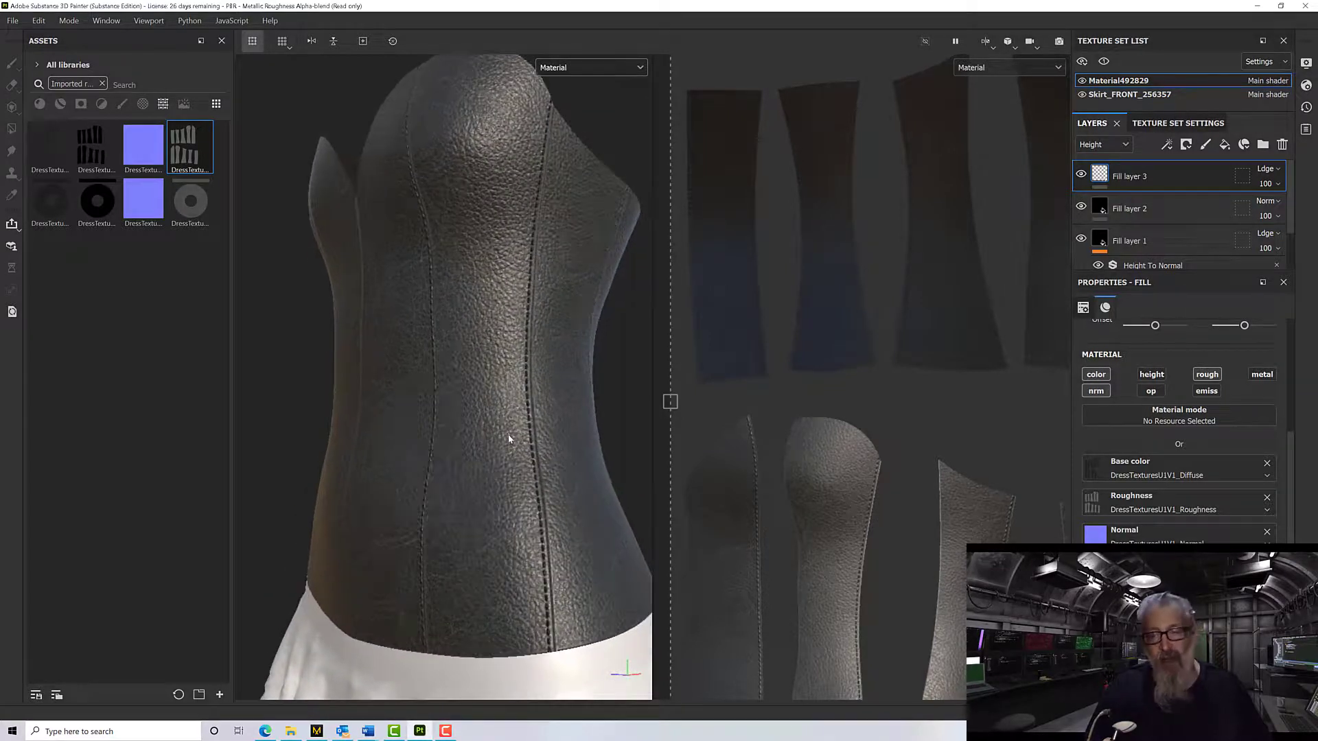